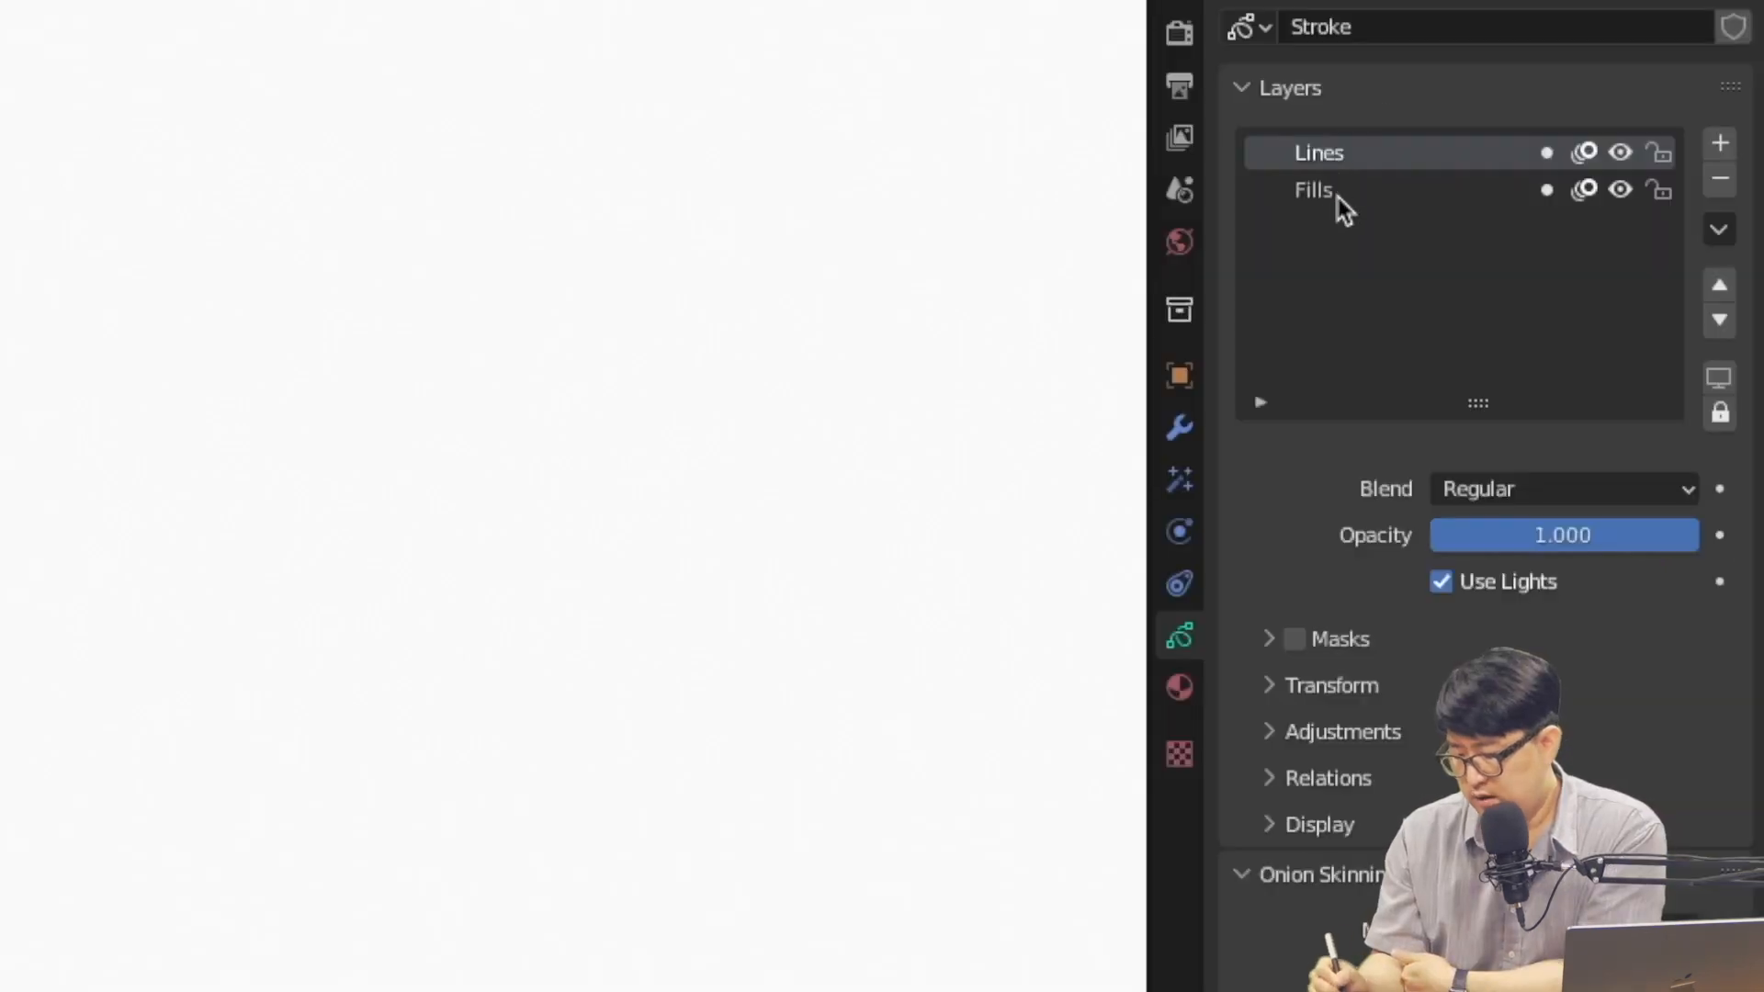
Draw a long, gently arched ground line on the Fills layer across the lower part of the canvas
{"action": "left_click", "coordinate": [1553, 347]}
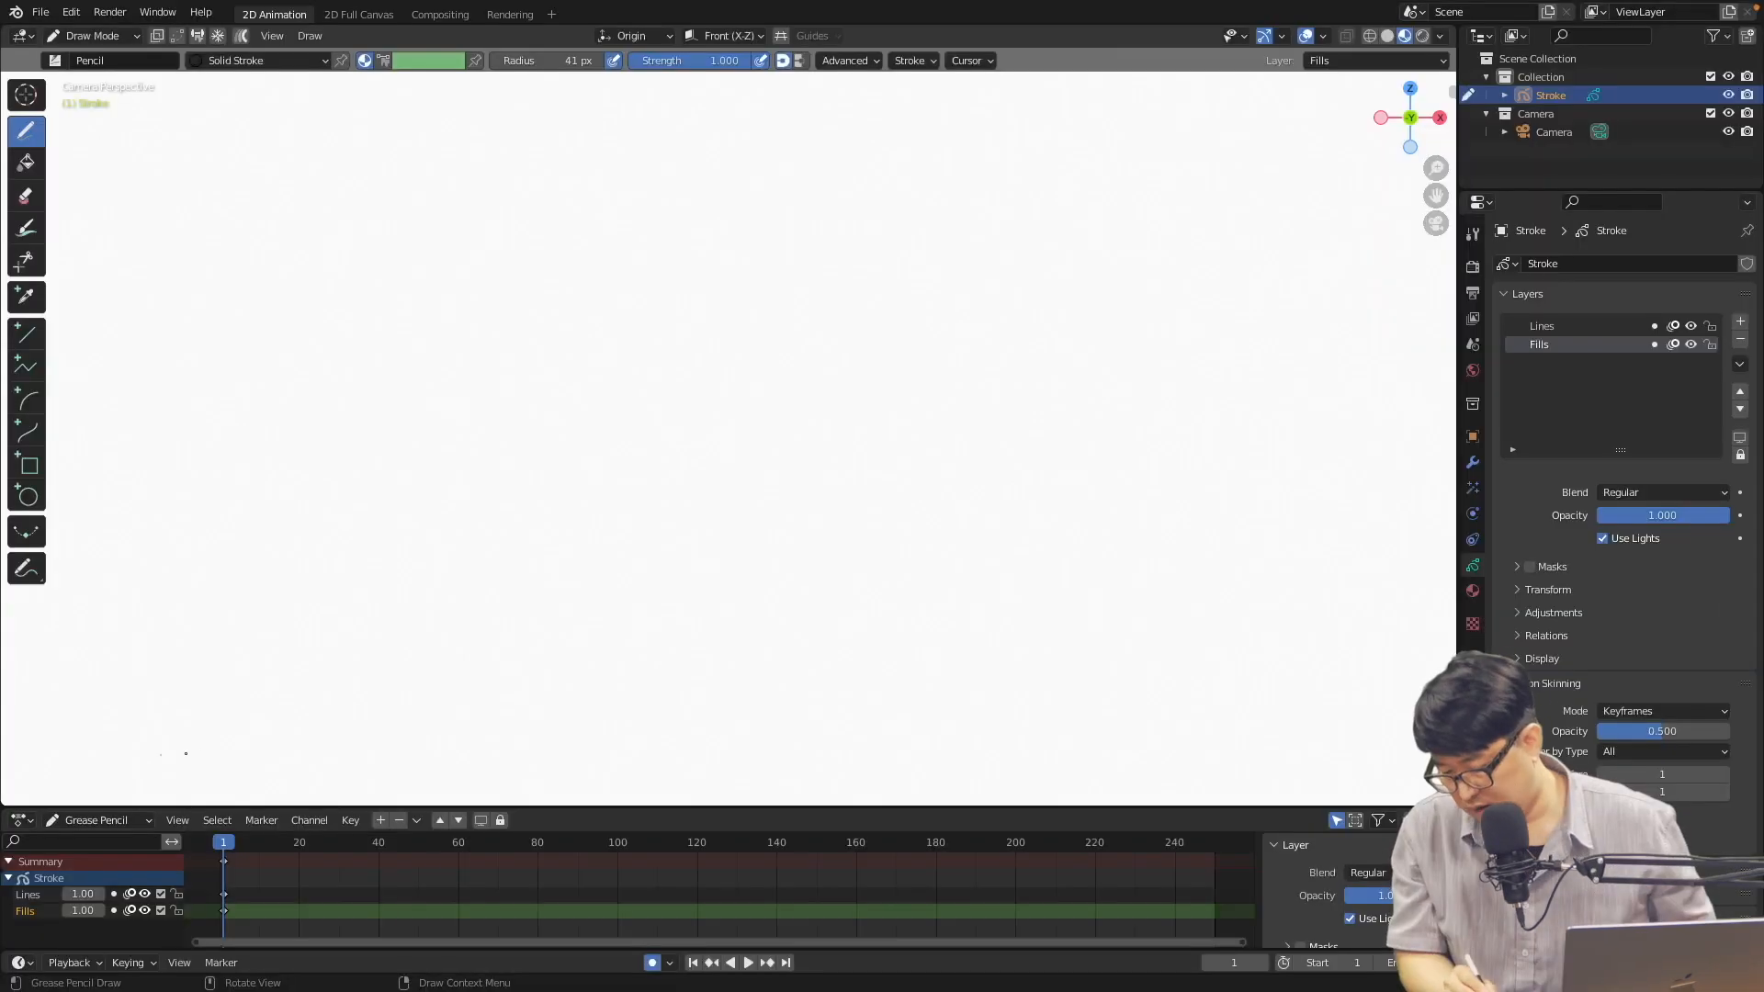
{"action": "left_click_drag", "start_coordinate": [160, 755], "coordinate": [1292, 764]}
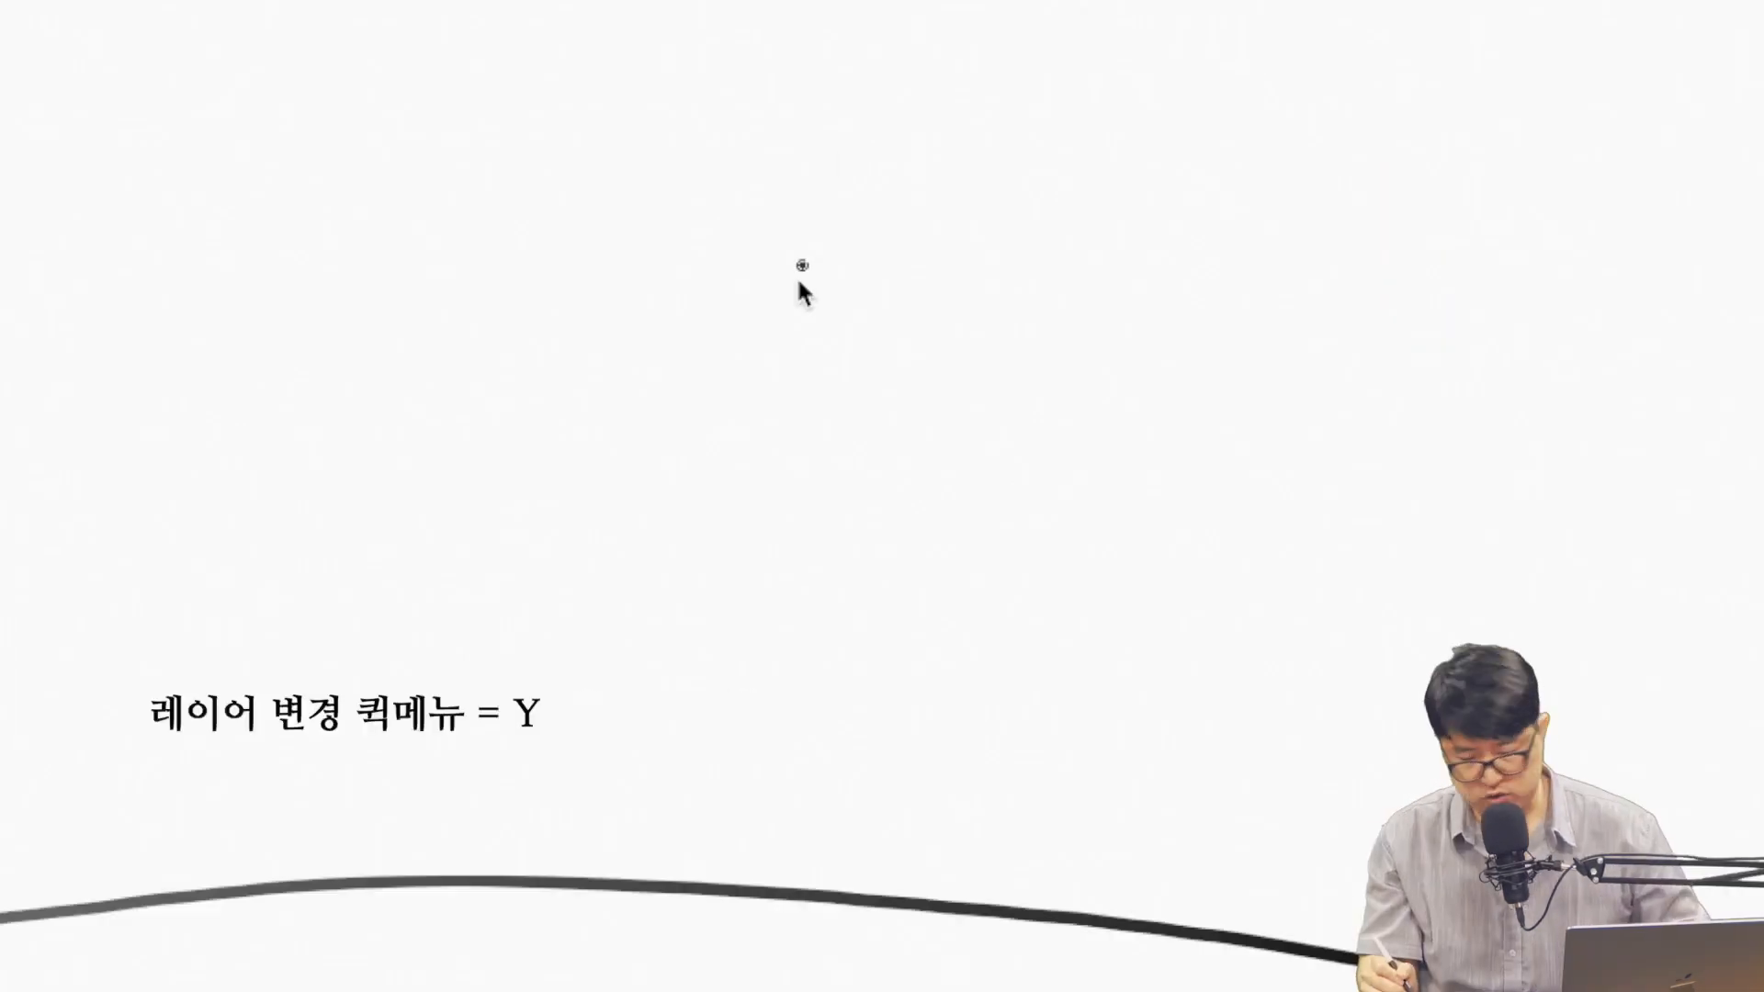
Make Lines the active layer and draw a small round ball near the canvas top on frame 1 and slightly lower on frame 2
{"action": "key", "text": "y"}
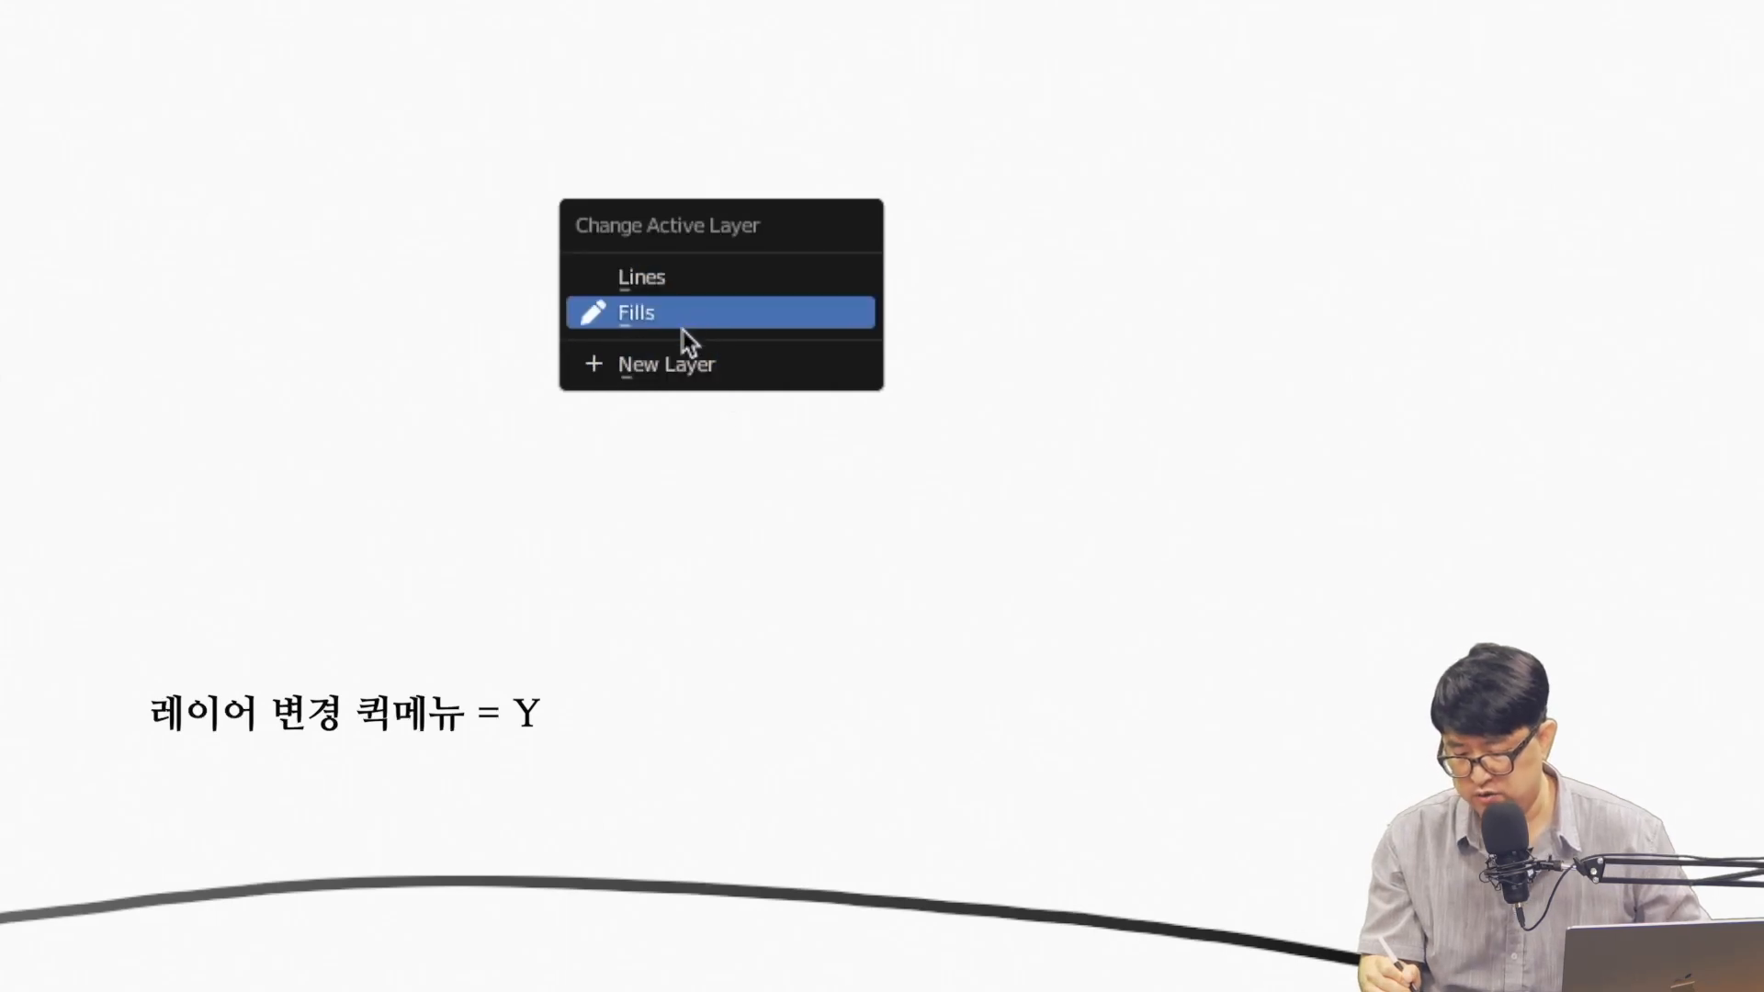
{"action": "left_click", "coordinate": [678, 285]}
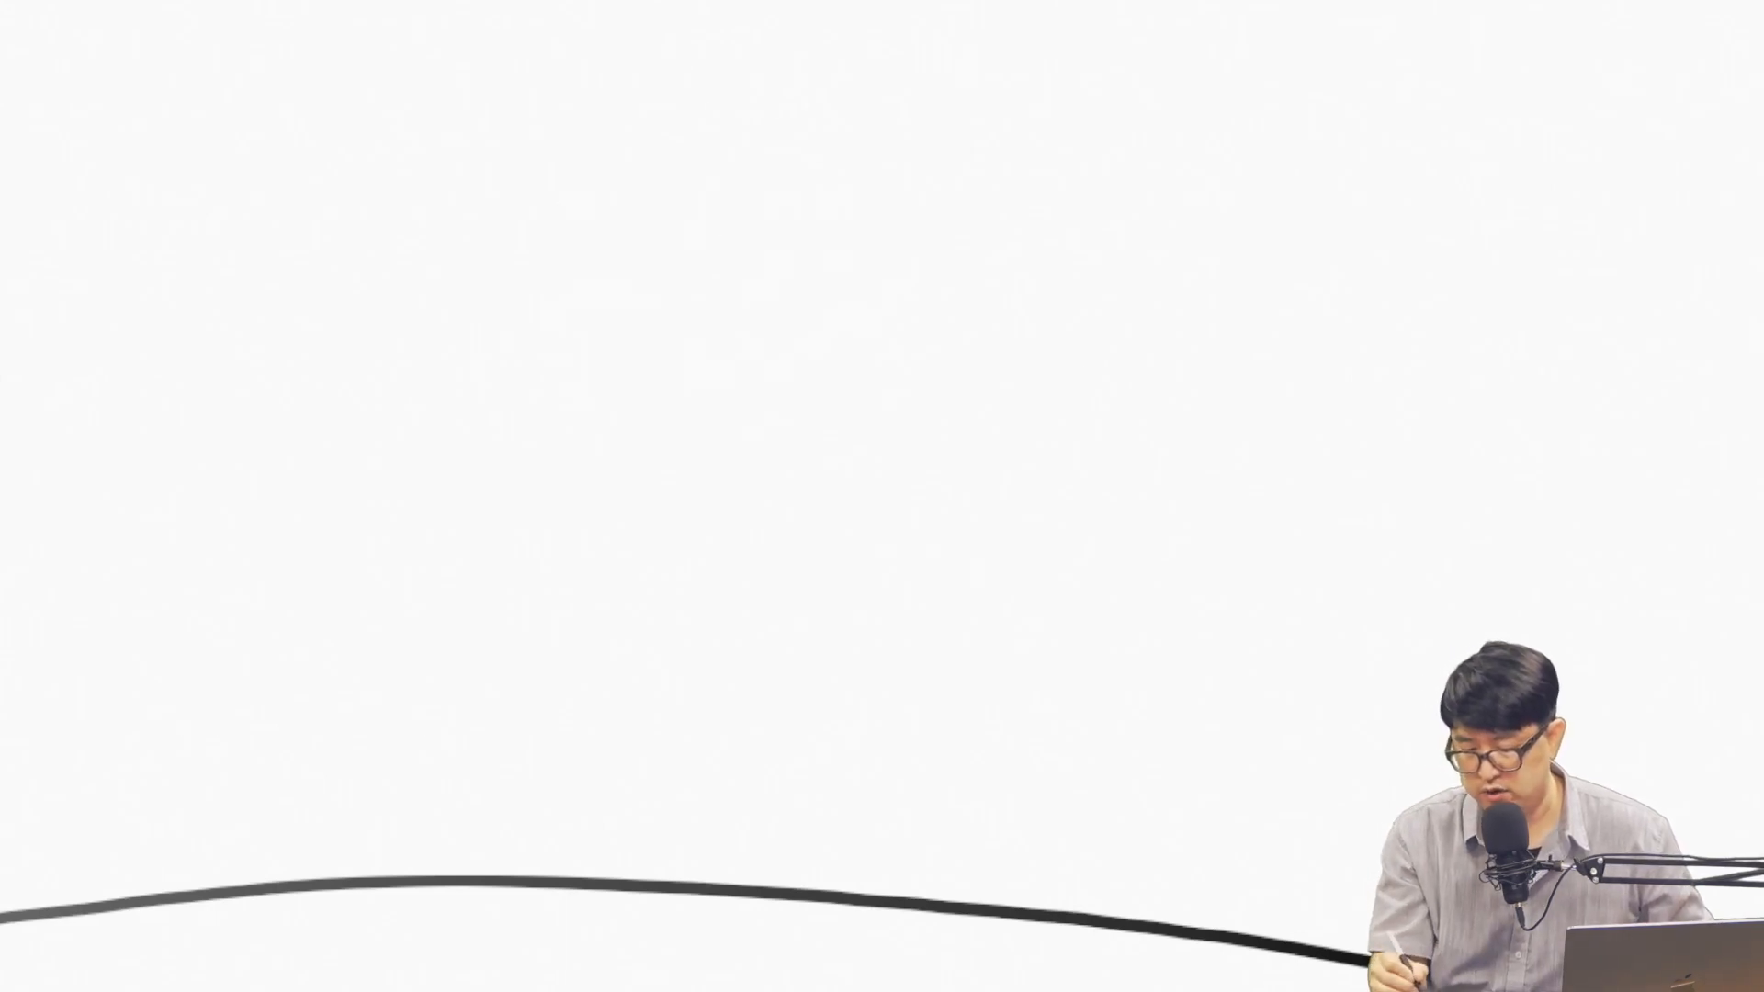
{"action": "left_click_drag", "start_coordinate": [716, 120], "coordinate": [719, 120]}
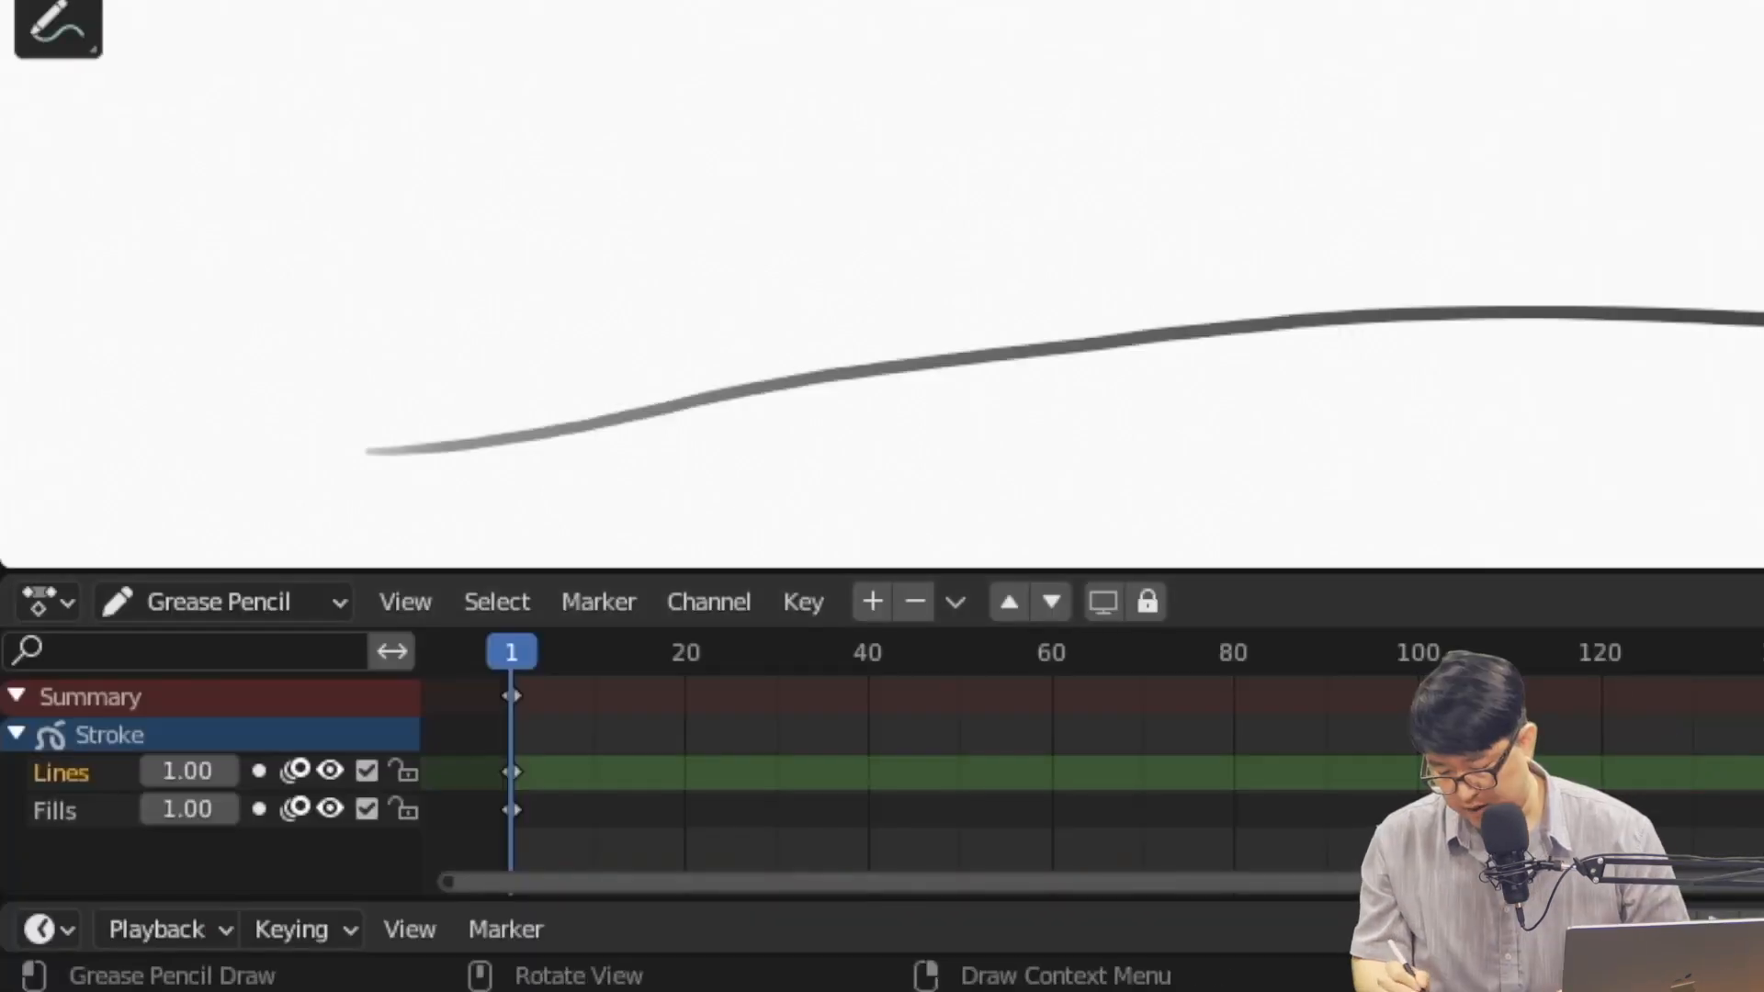
{"action": "key", "text": "Right"}
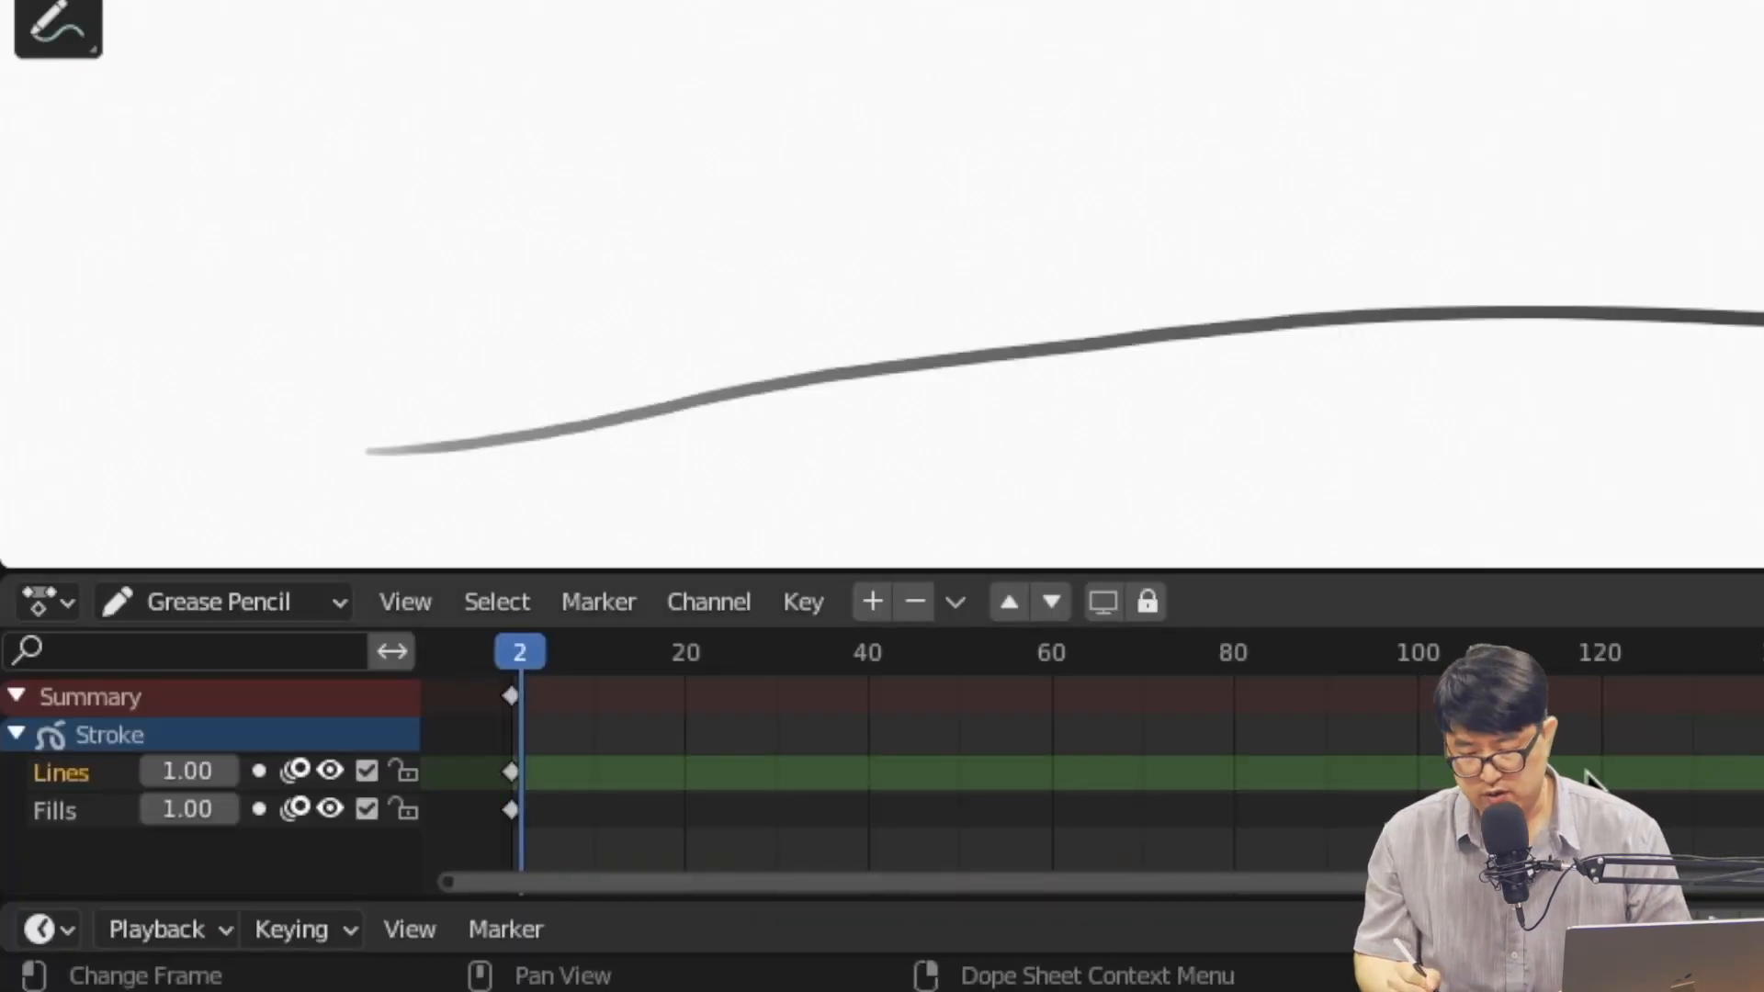
{"action": "mouse_move", "coordinate": [714, 150]}
{"action": "left_mouse_down"}
{"action": "mouse_move", "coordinate": [763, 216]}
{"action": "mouse_move", "coordinate": [710, 151]}
{"action": "left_mouse_up"}
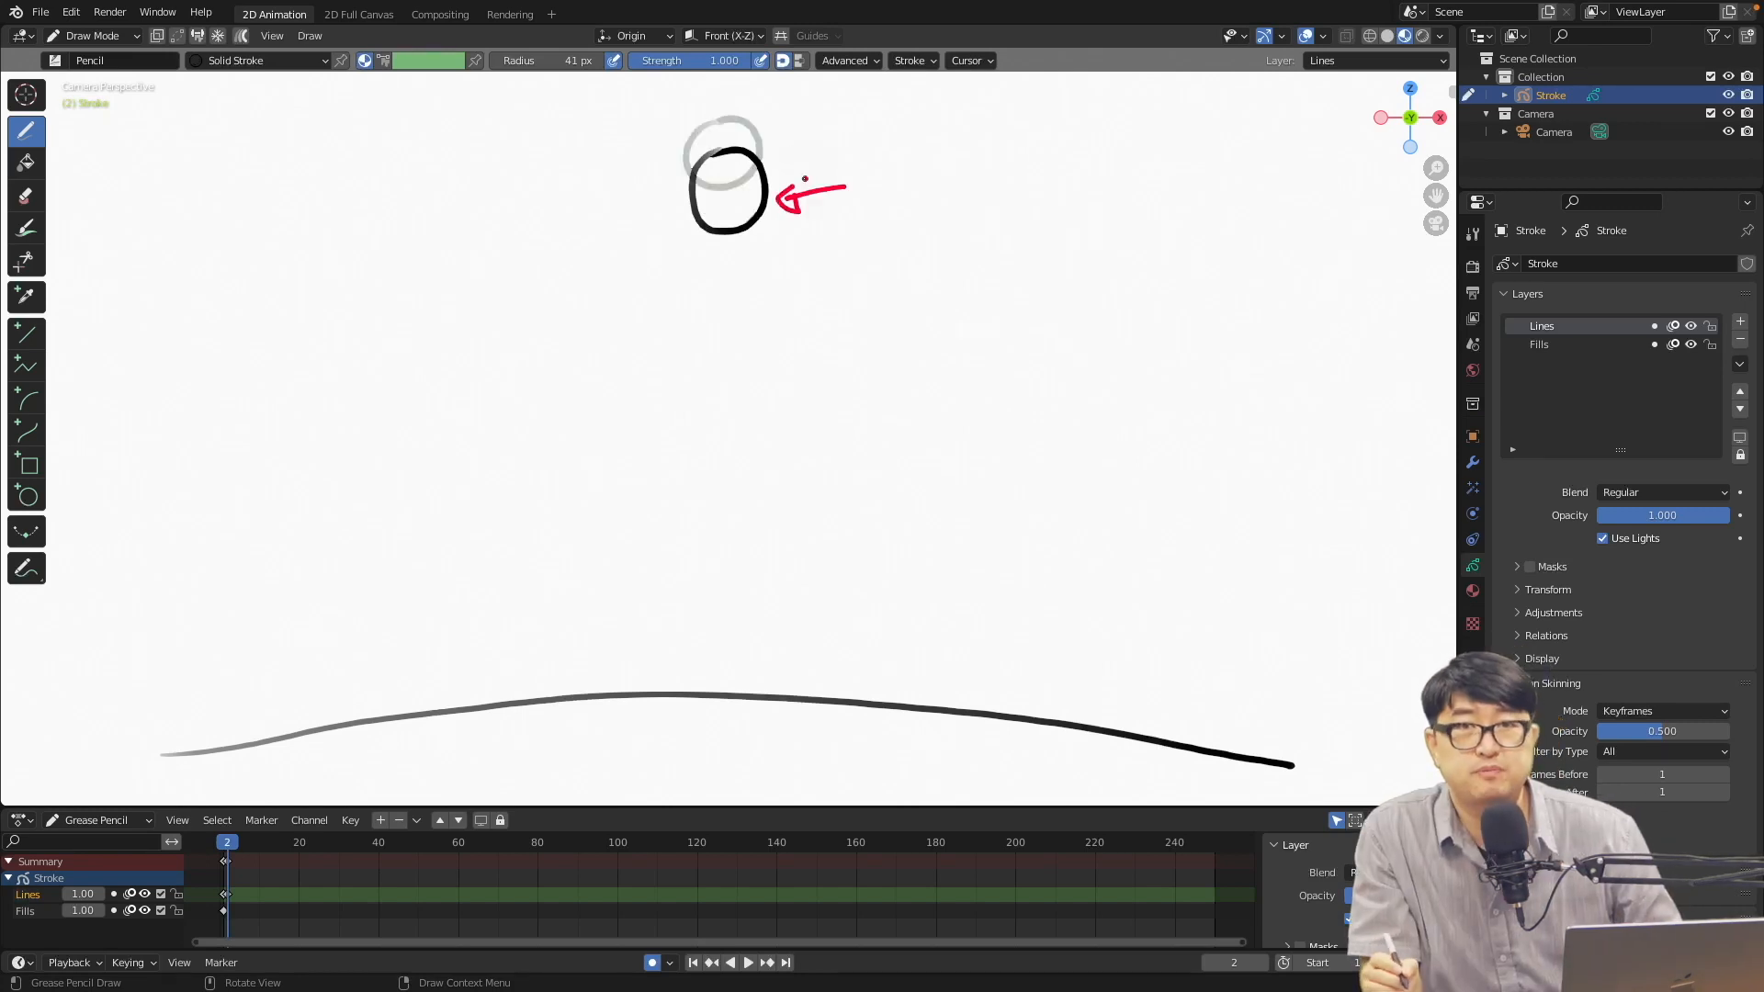
{"action": "mouse_move", "coordinate": [816, 111]}
{"action": "left_mouse_down"}
{"action": "mouse_move", "coordinate": [765, 119]}
{"action": "mouse_move", "coordinate": [780, 131]}
{"action": "left_mouse_up"}
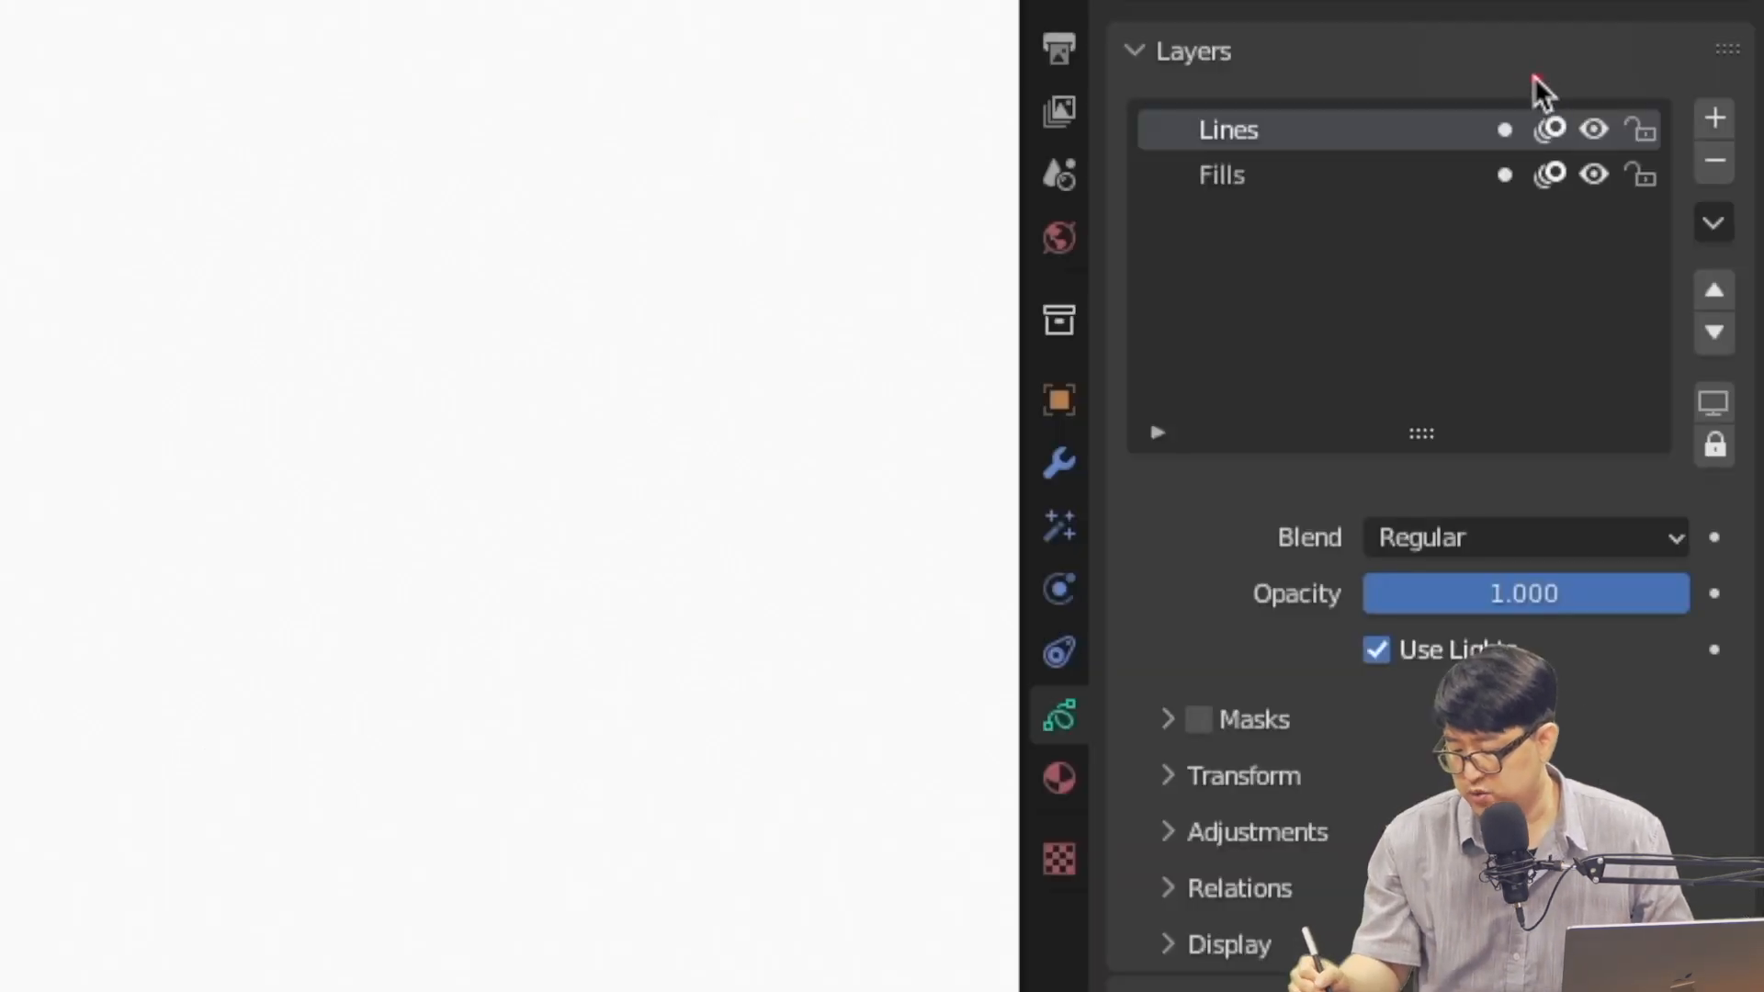
{"action": "left_click_drag", "start_coordinate": [1664, 300], "coordinate": [1681, 372]}
{"action": "mouse_move", "coordinate": [1571, 245]}
{"action": "left_mouse_down"}
{"action": "mouse_move", "coordinate": [1579, 67]}
{"action": "mouse_move", "coordinate": [1524, 66]}
{"action": "left_mouse_up"}
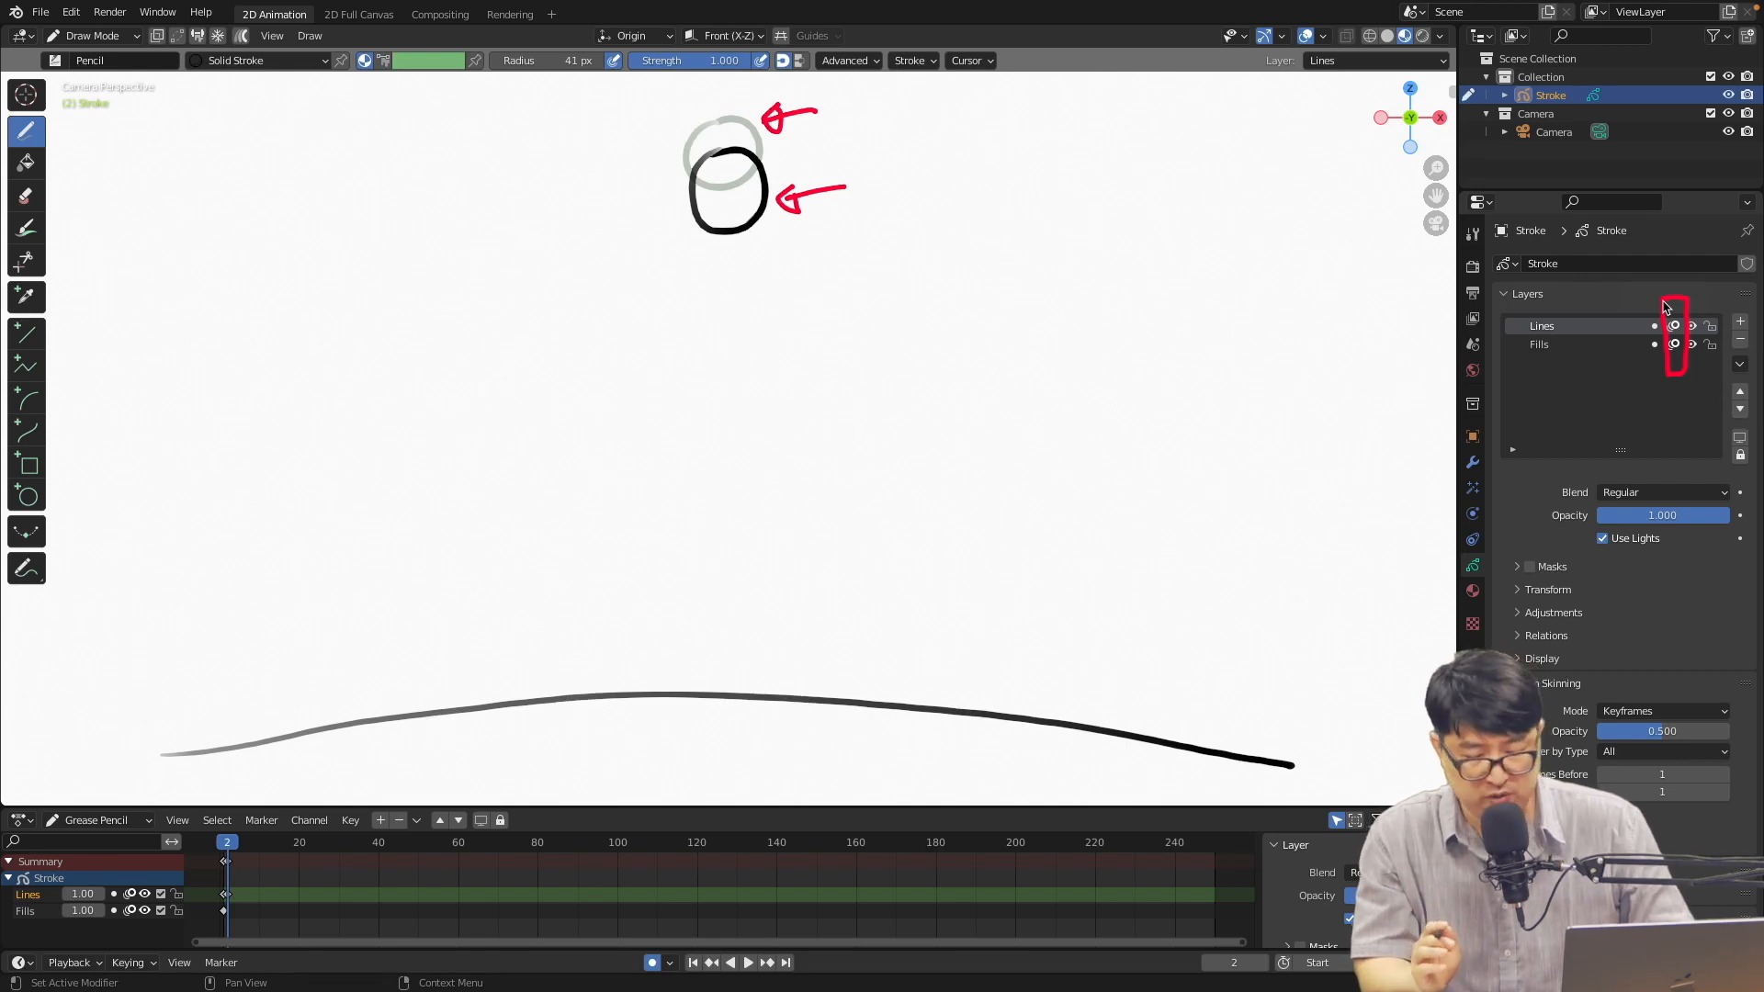
{"action": "key", "text": "Escape"}
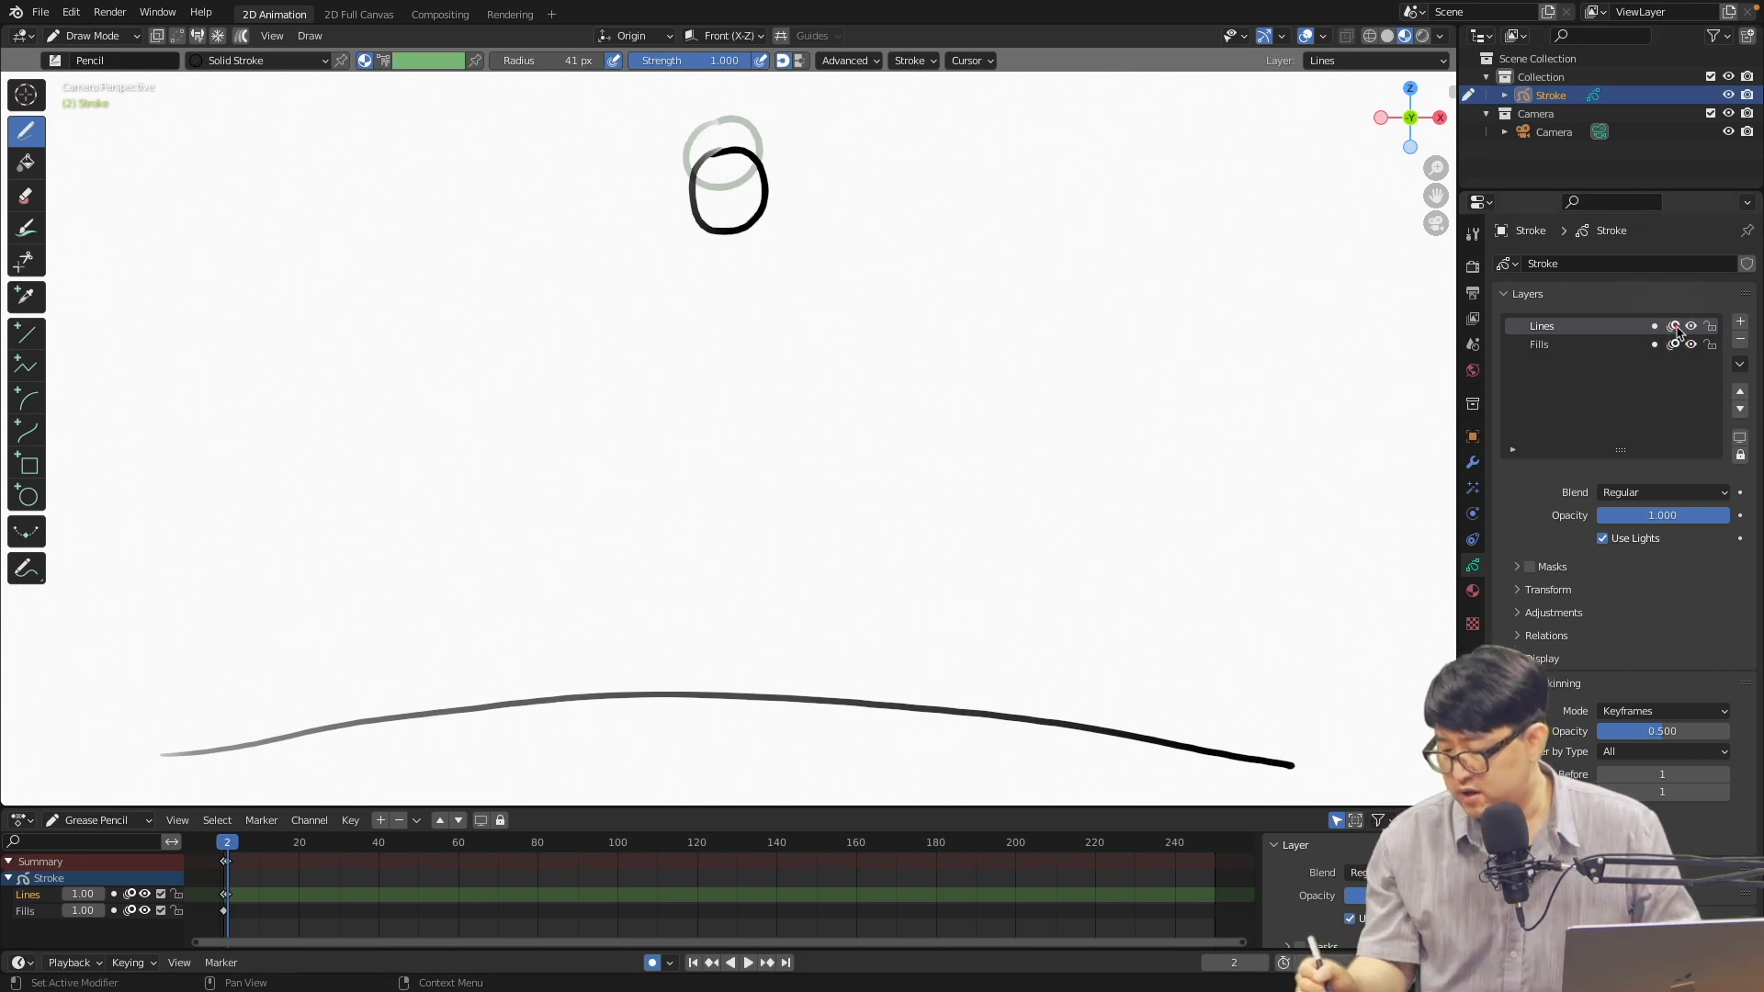
Toggle onion skinning for the Lines layer off and on again
{"action": "left_click", "coordinate": [1675, 326]}
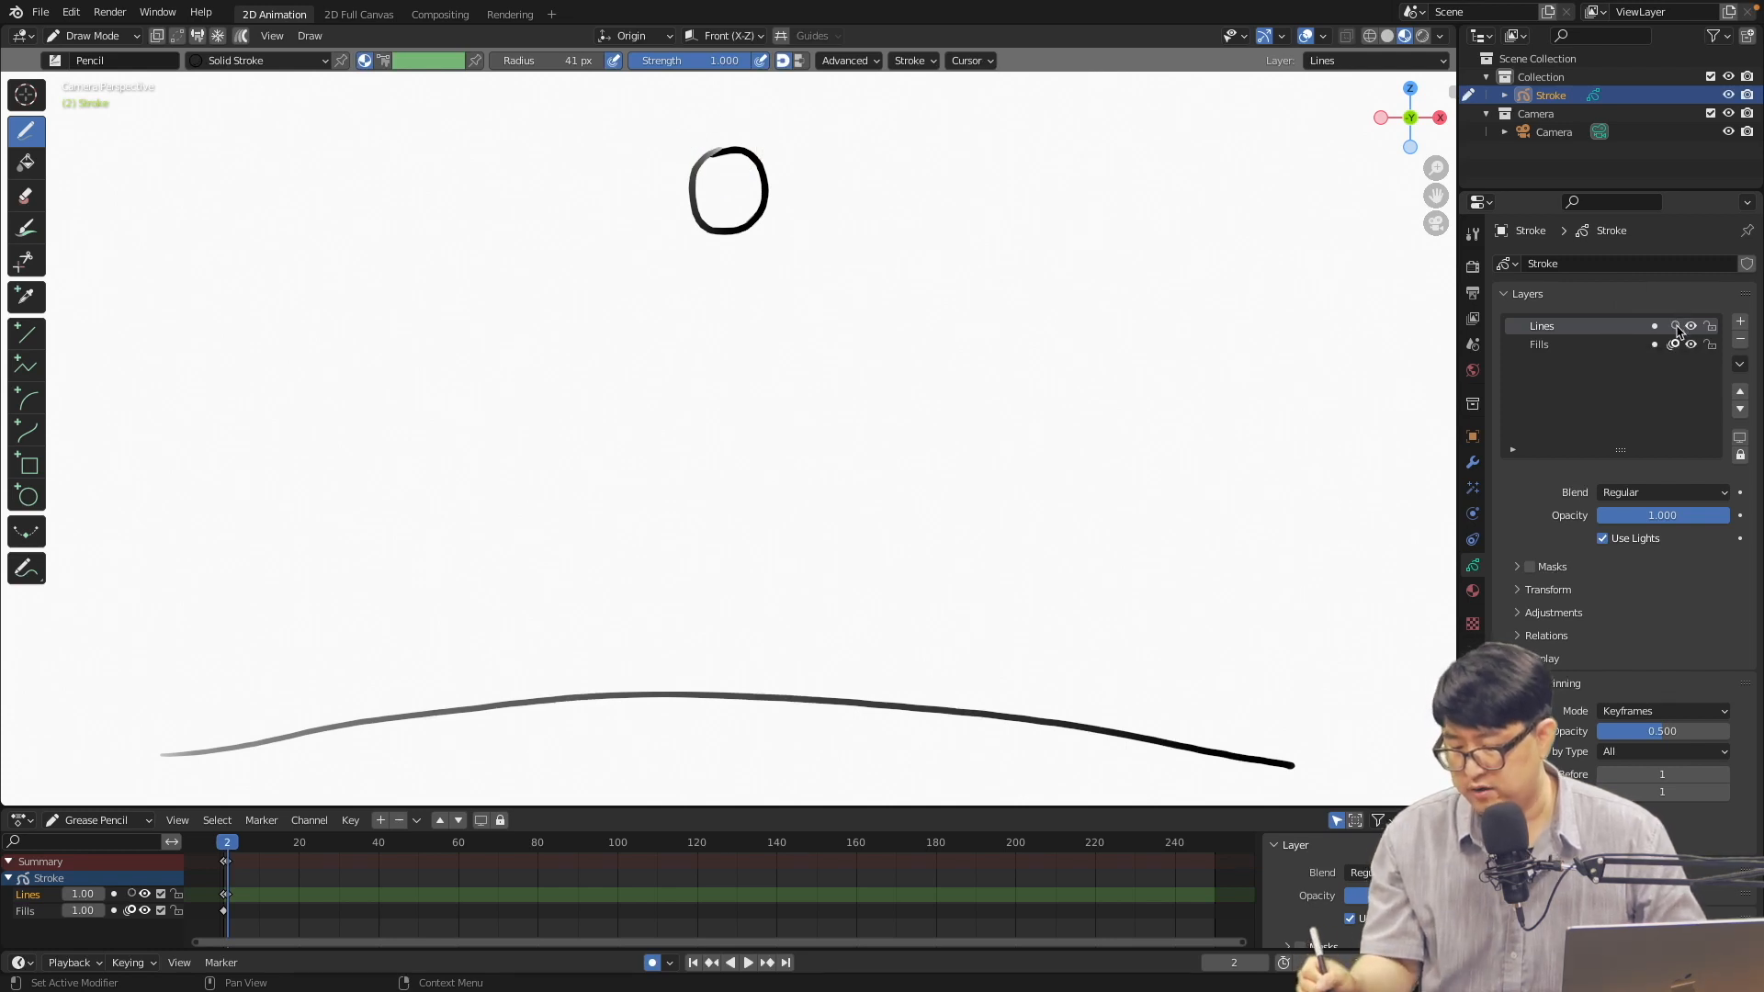
{"action": "double_click", "coordinate": [1675, 327]}
{"action": "left_click", "coordinate": [1675, 327]}
{"action": "double_click", "coordinate": [1675, 327]}
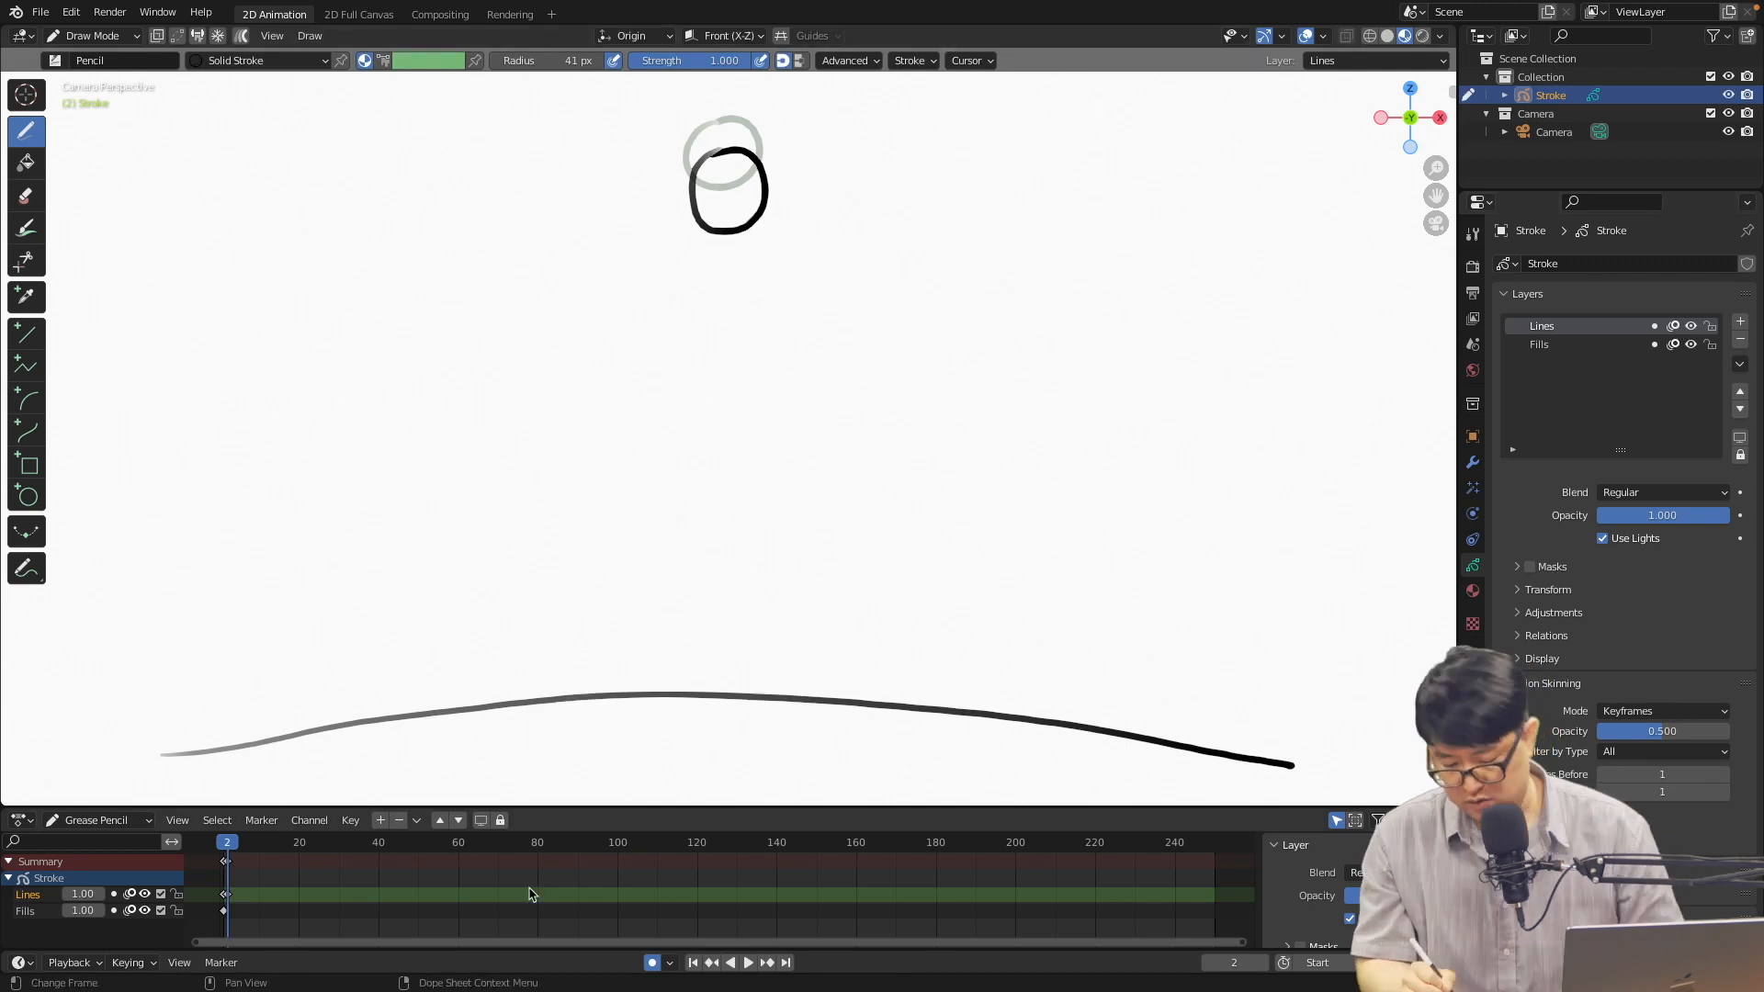
Draw the ball frame by frame from frame 3 to 19, falling, bouncing twice and landing on the ground, and play it back
{"action": "key", "text": "Right"}
{"action": "mouse_move", "coordinate": [716, 264]}
{"action": "left_mouse_down"}
{"action": "mouse_move", "coordinate": [751, 280]}
{"action": "mouse_move", "coordinate": [708, 280]}
{"action": "left_mouse_up"}
{"action": "key", "text": "Right"}
{"action": "left_click_drag", "start_coordinate": [711, 423], "coordinate": [717, 414]}
{"action": "key", "text": "Right"}
{"action": "mouse_move", "coordinate": [712, 647]}
{"action": "left_mouse_down"}
{"action": "mouse_move", "coordinate": [634, 678]}
{"action": "mouse_move", "coordinate": [700, 648]}
{"action": "left_mouse_up"}
{"action": "key", "text": "Right"}
{"action": "left_click_drag", "start_coordinate": [708, 436], "coordinate": [707, 444]}
{"action": "key", "text": "Right"}
{"action": "left_click_drag", "start_coordinate": [736, 336], "coordinate": [707, 355]}
{"action": "key", "text": "Right"}
{"action": "key", "text": "Right"}
{"action": "left_click_drag", "start_coordinate": [706, 316], "coordinate": [706, 323]}
{"action": "key", "text": "Right"}
{"action": "key", "text": "Right"}
{"action": "key", "text": "Right"}
{"action": "left_click_drag", "start_coordinate": [708, 544], "coordinate": [709, 542]}
{"action": "key", "text": "Right"}
{"action": "left_click_drag", "start_coordinate": [716, 448], "coordinate": [707, 449]}
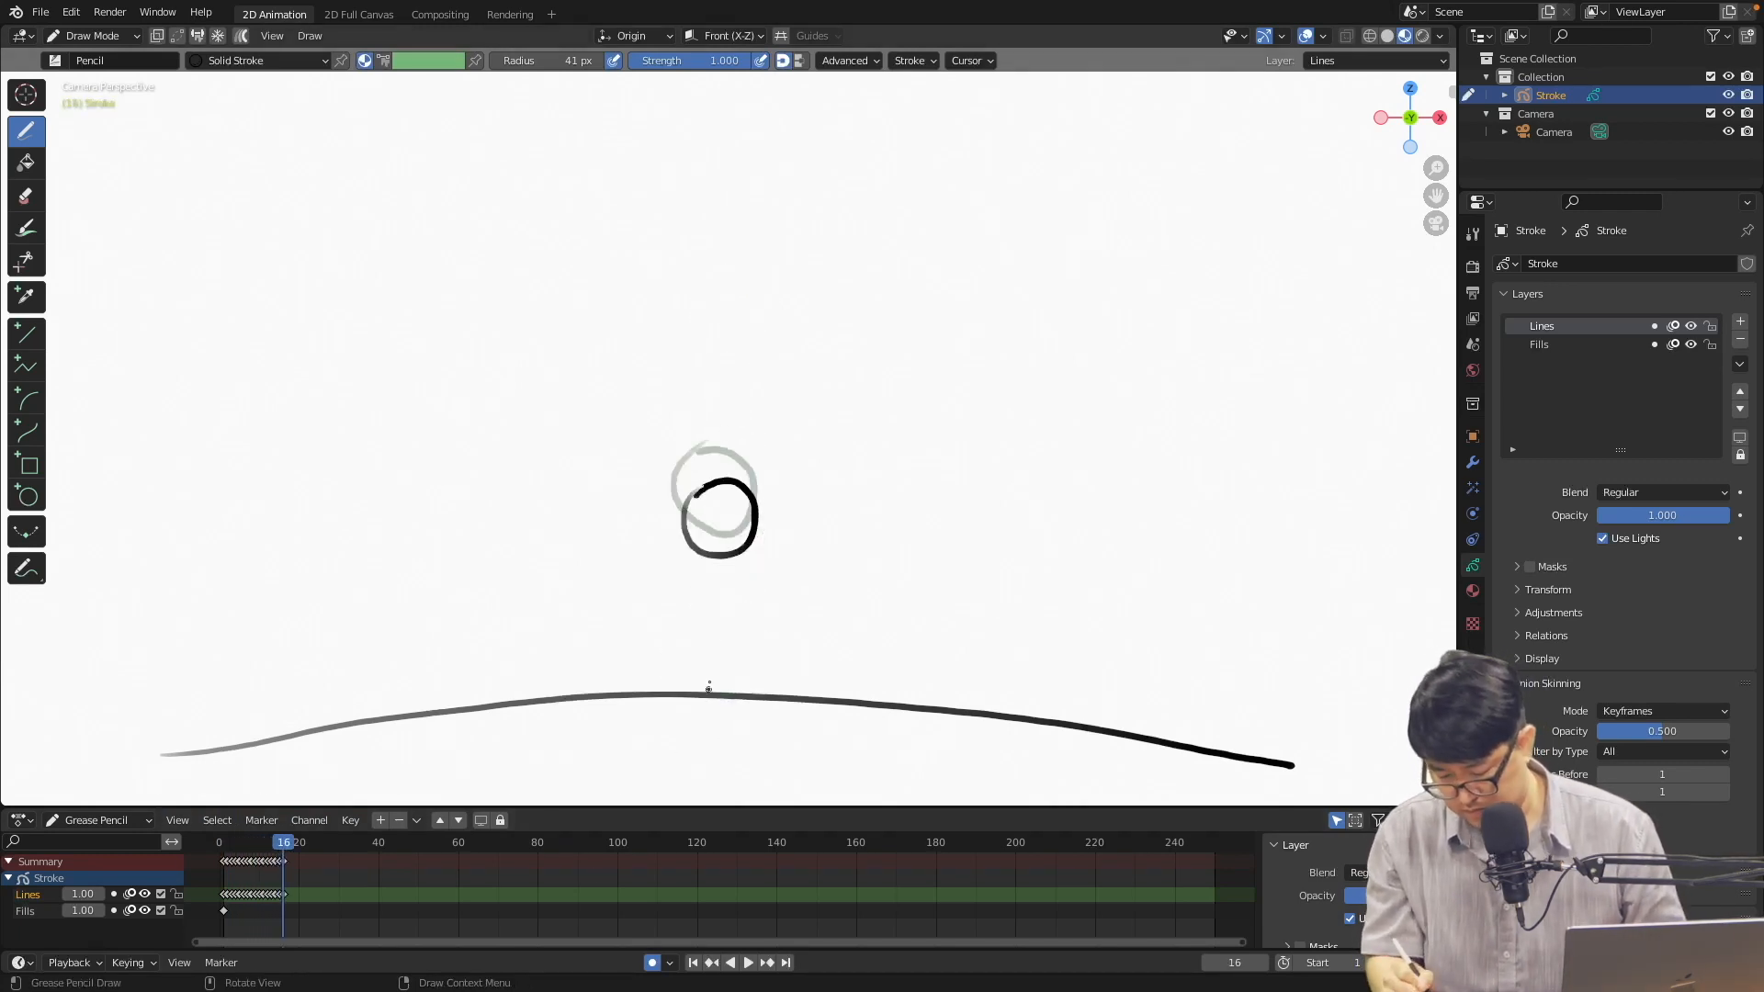
{"action": "key", "text": "Right"}
{"action": "left_click_drag", "start_coordinate": [704, 608], "coordinate": [705, 608]}
{"action": "key", "text": "Right"}
{"action": "key", "text": "space"}
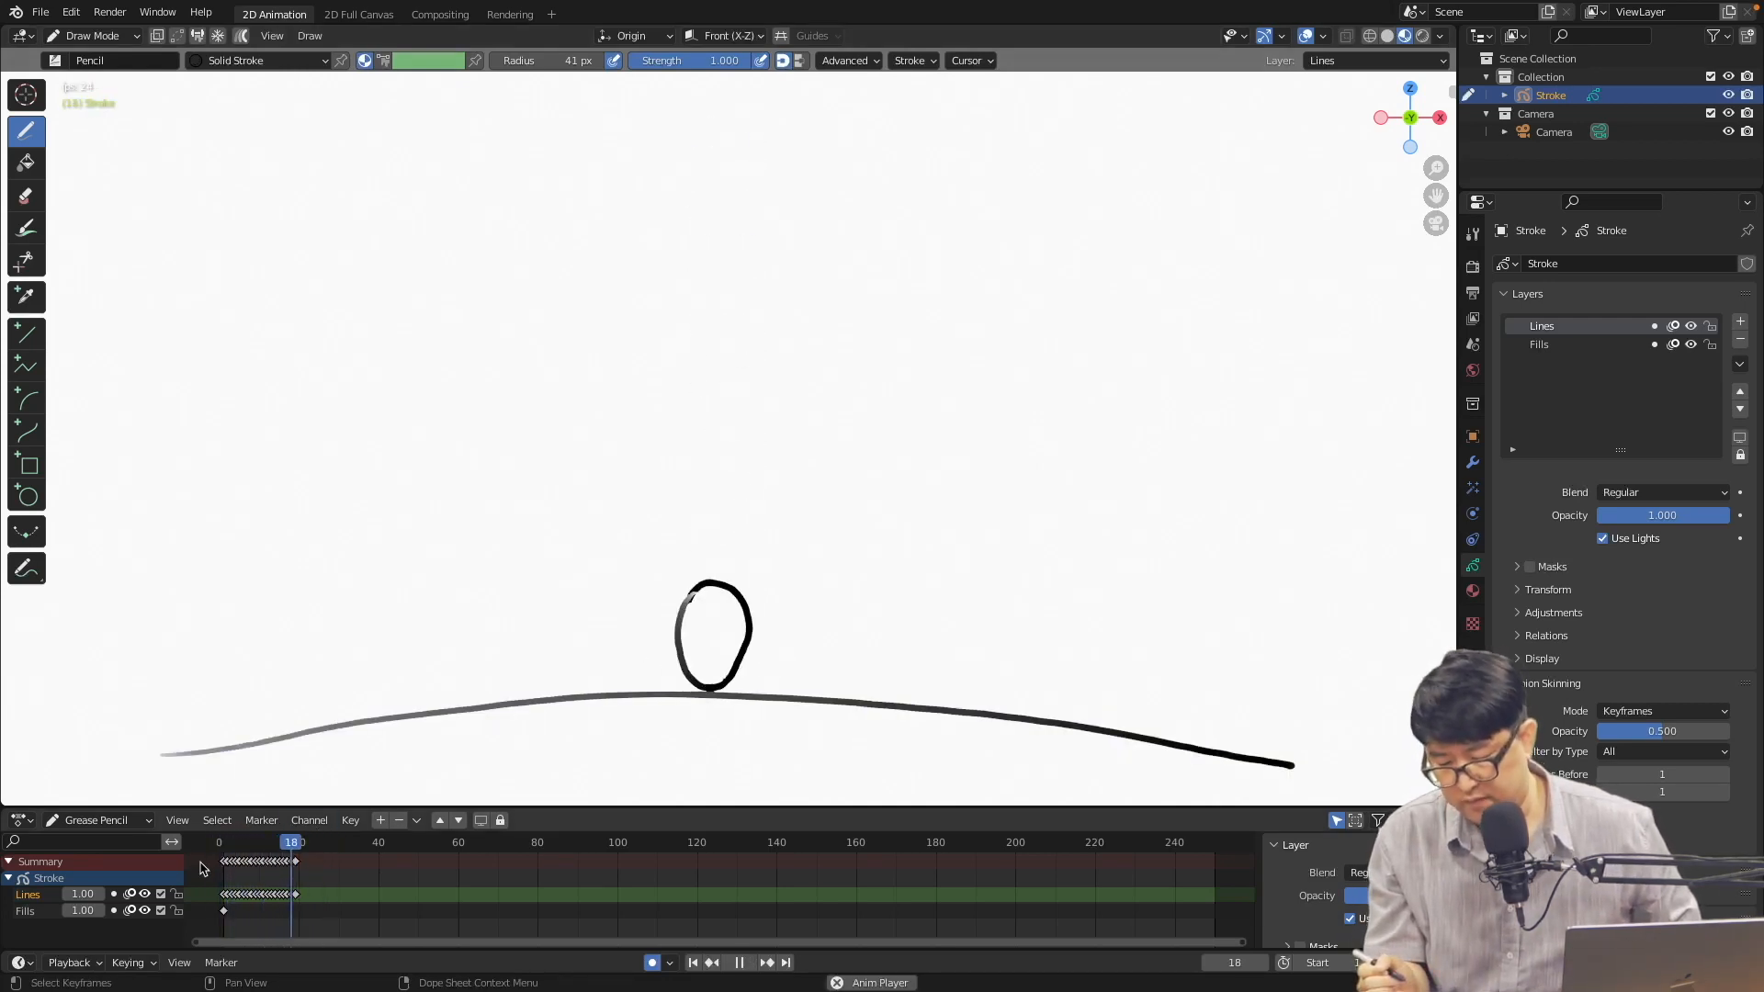
{"action": "key", "text": "space"}
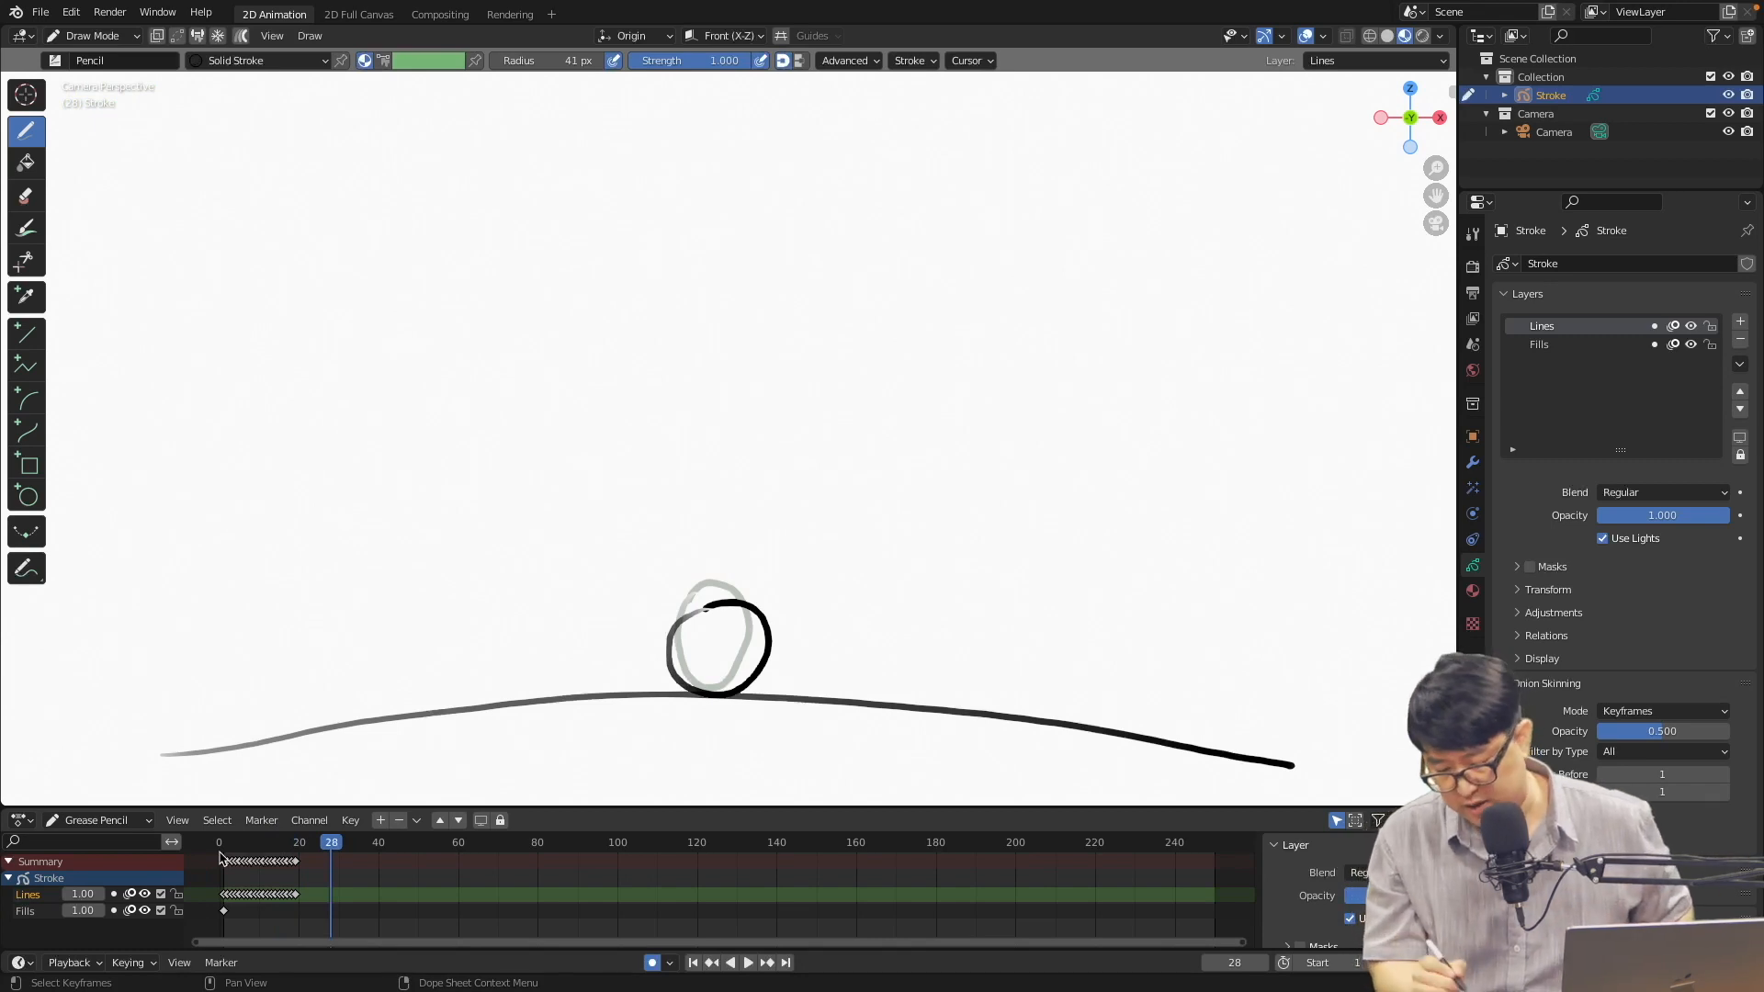
Stretch the timing of all Lines keyframes and shift them so they span about frames 1 to 25
{"action": "left_click_drag", "start_coordinate": [326, 849], "coordinate": [256, 893]}
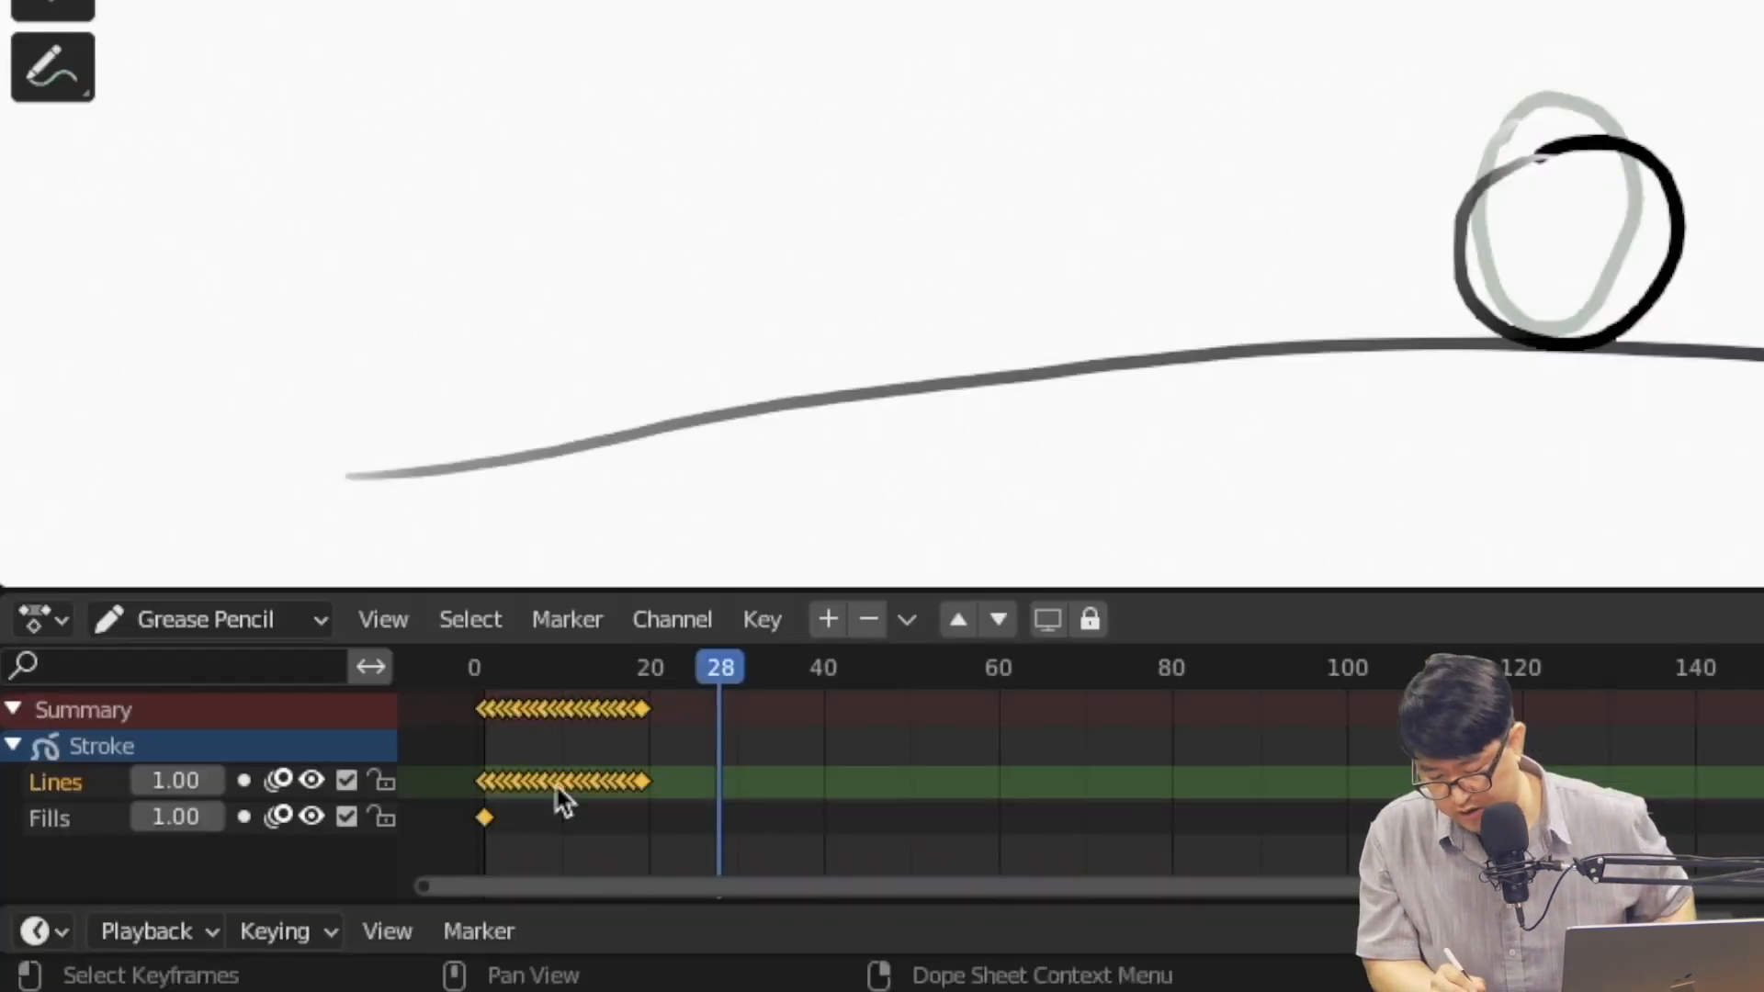
{"action": "left_click_drag", "start_coordinate": [719, 747], "coordinate": [467, 811]}
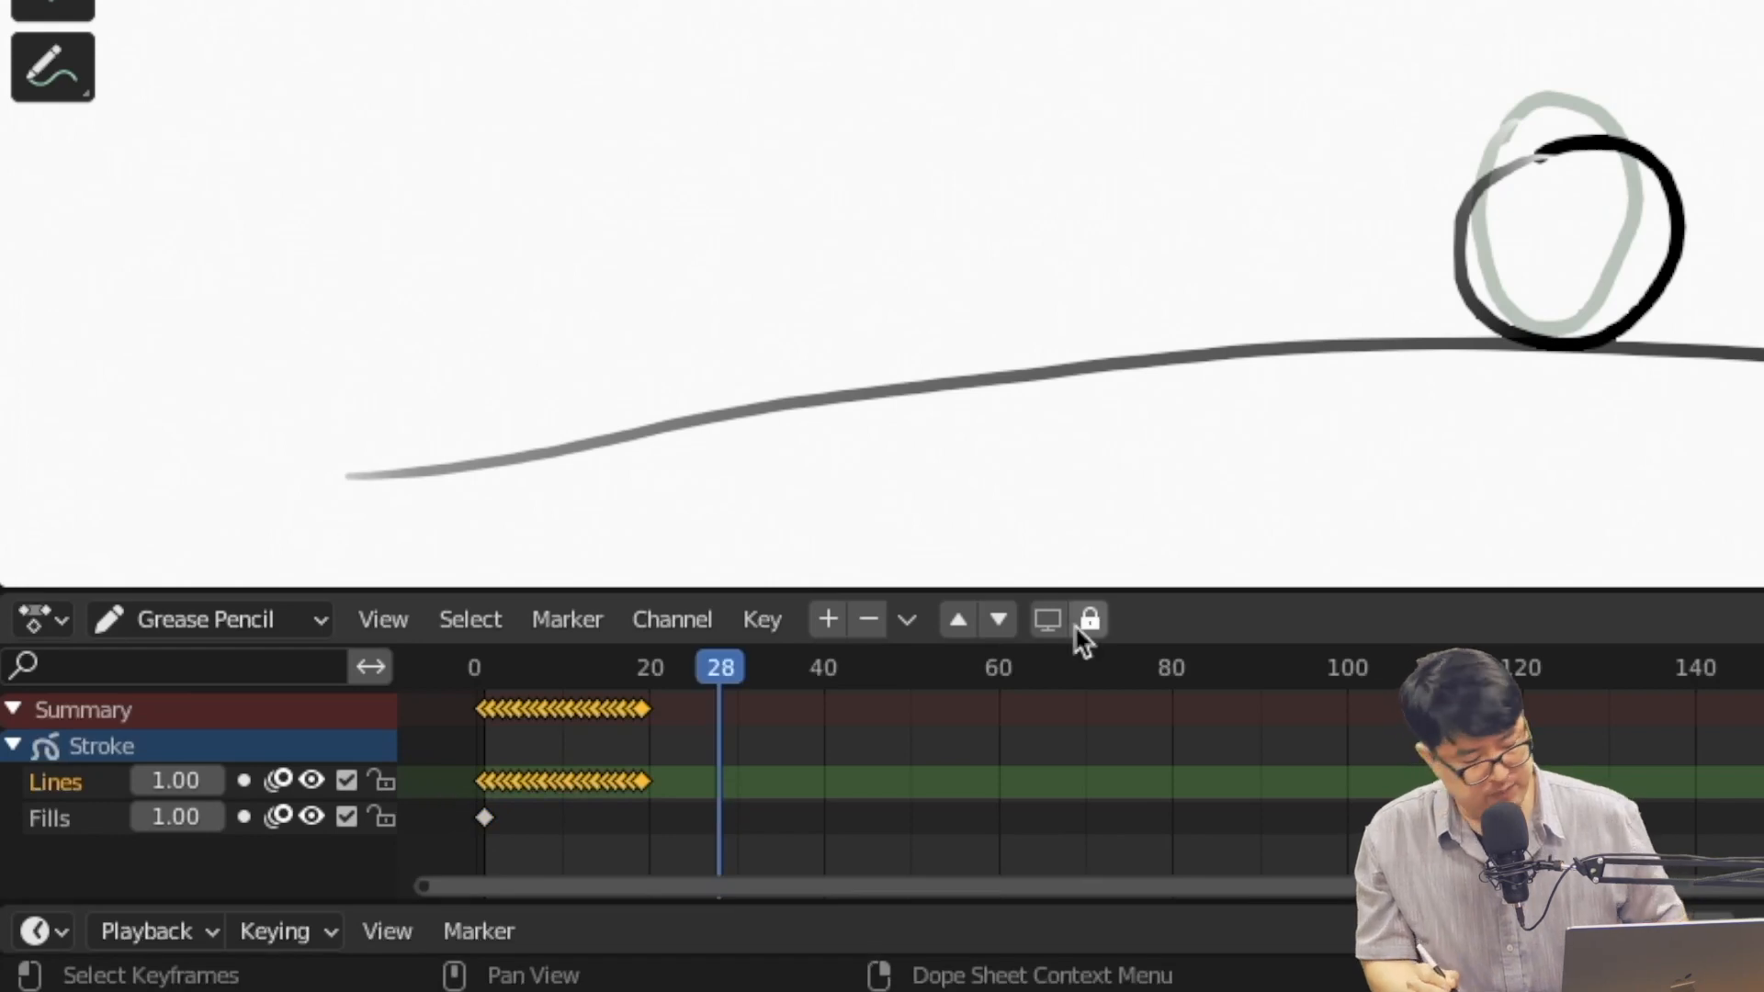
{"action": "key", "text": "s"}
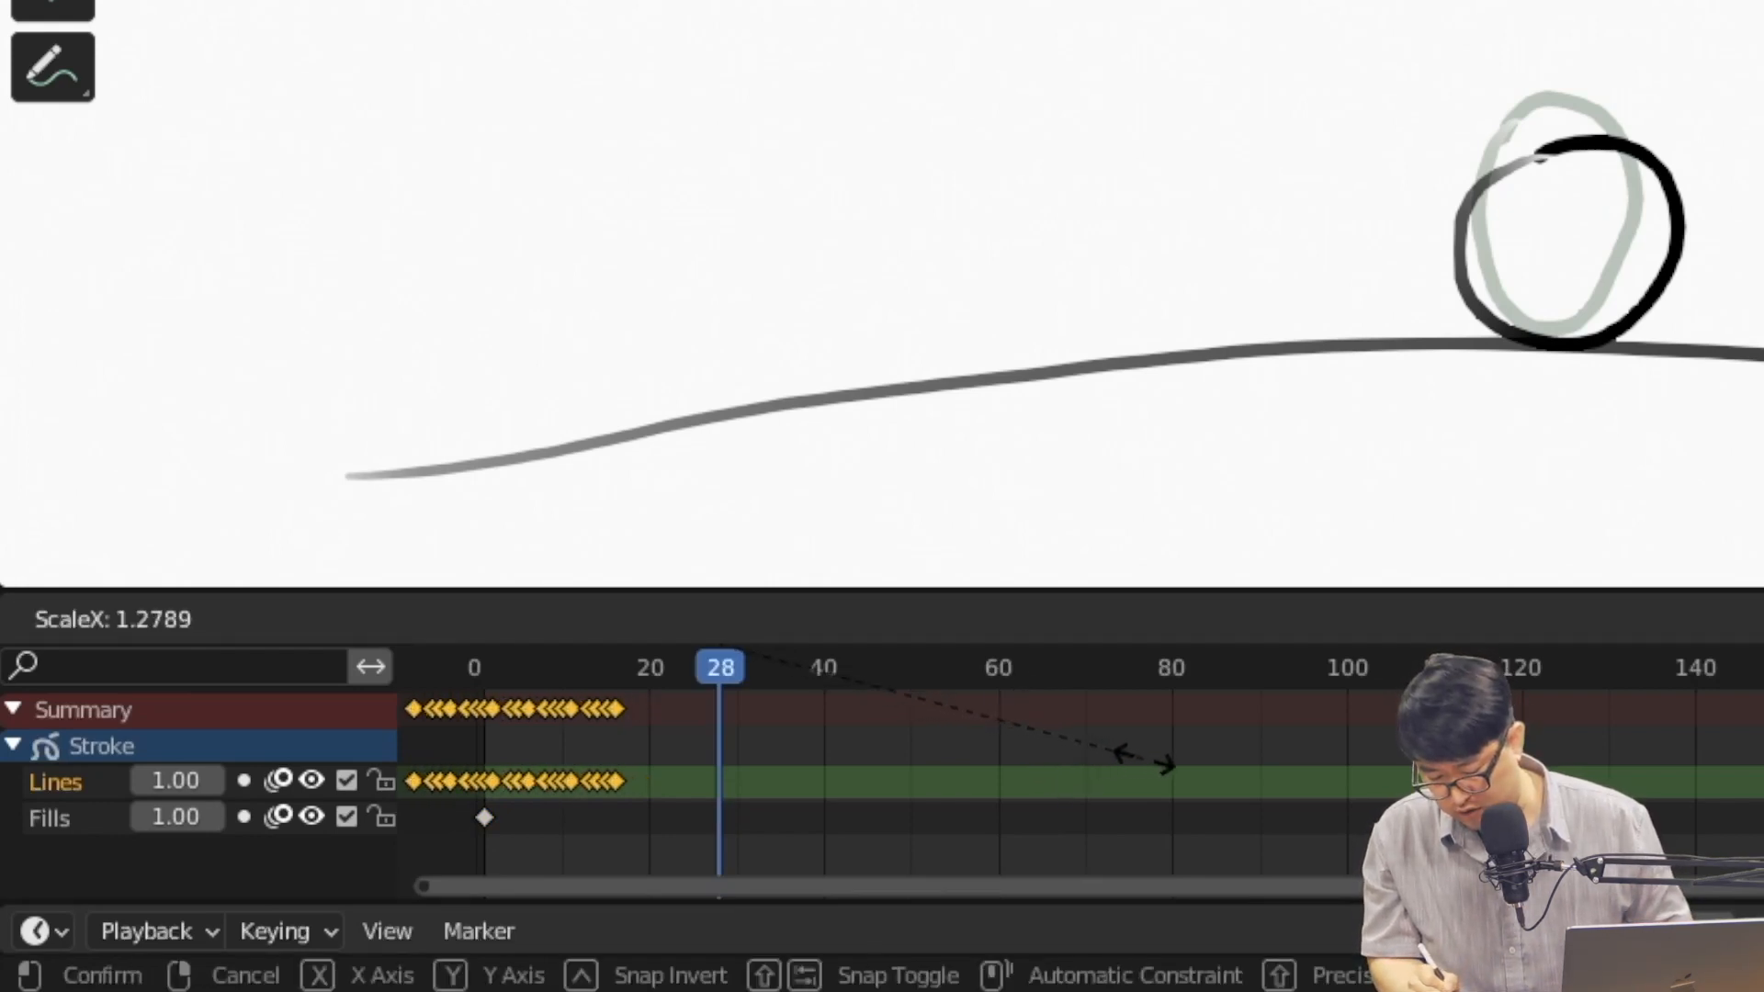
{"action": "left_click", "coordinate": [1180, 763]}
{"action": "key", "text": "g"}
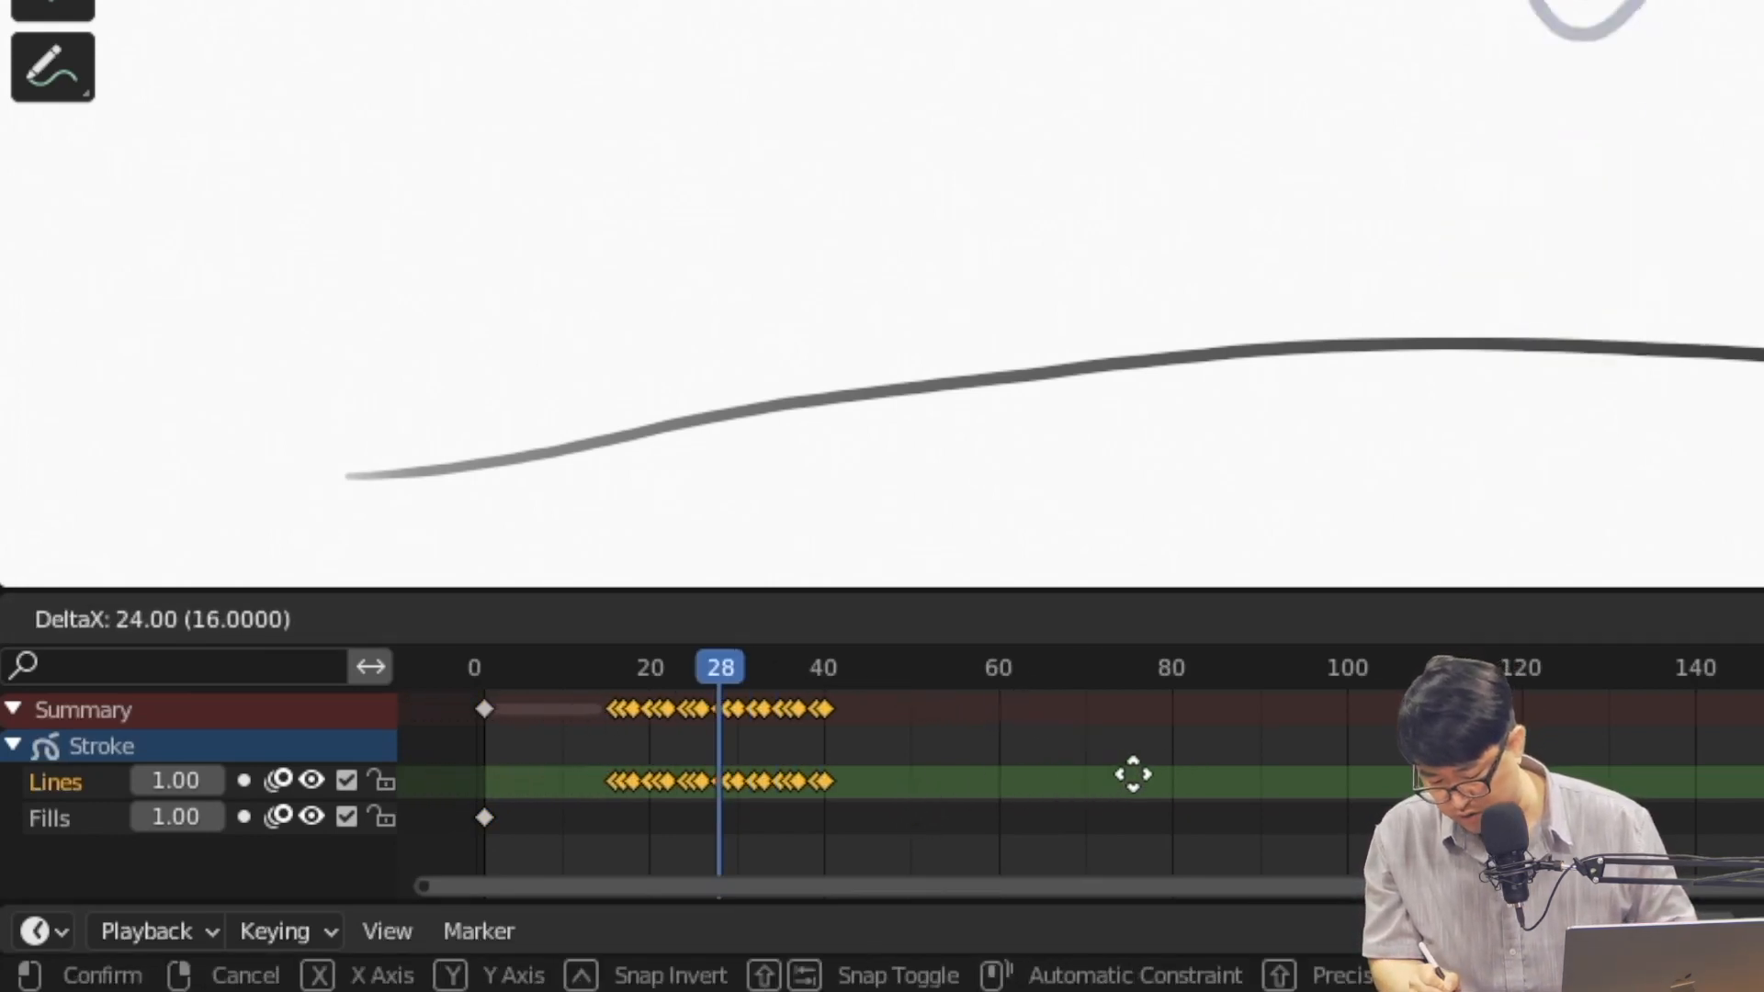
{"action": "left_click", "coordinate": [996, 781]}
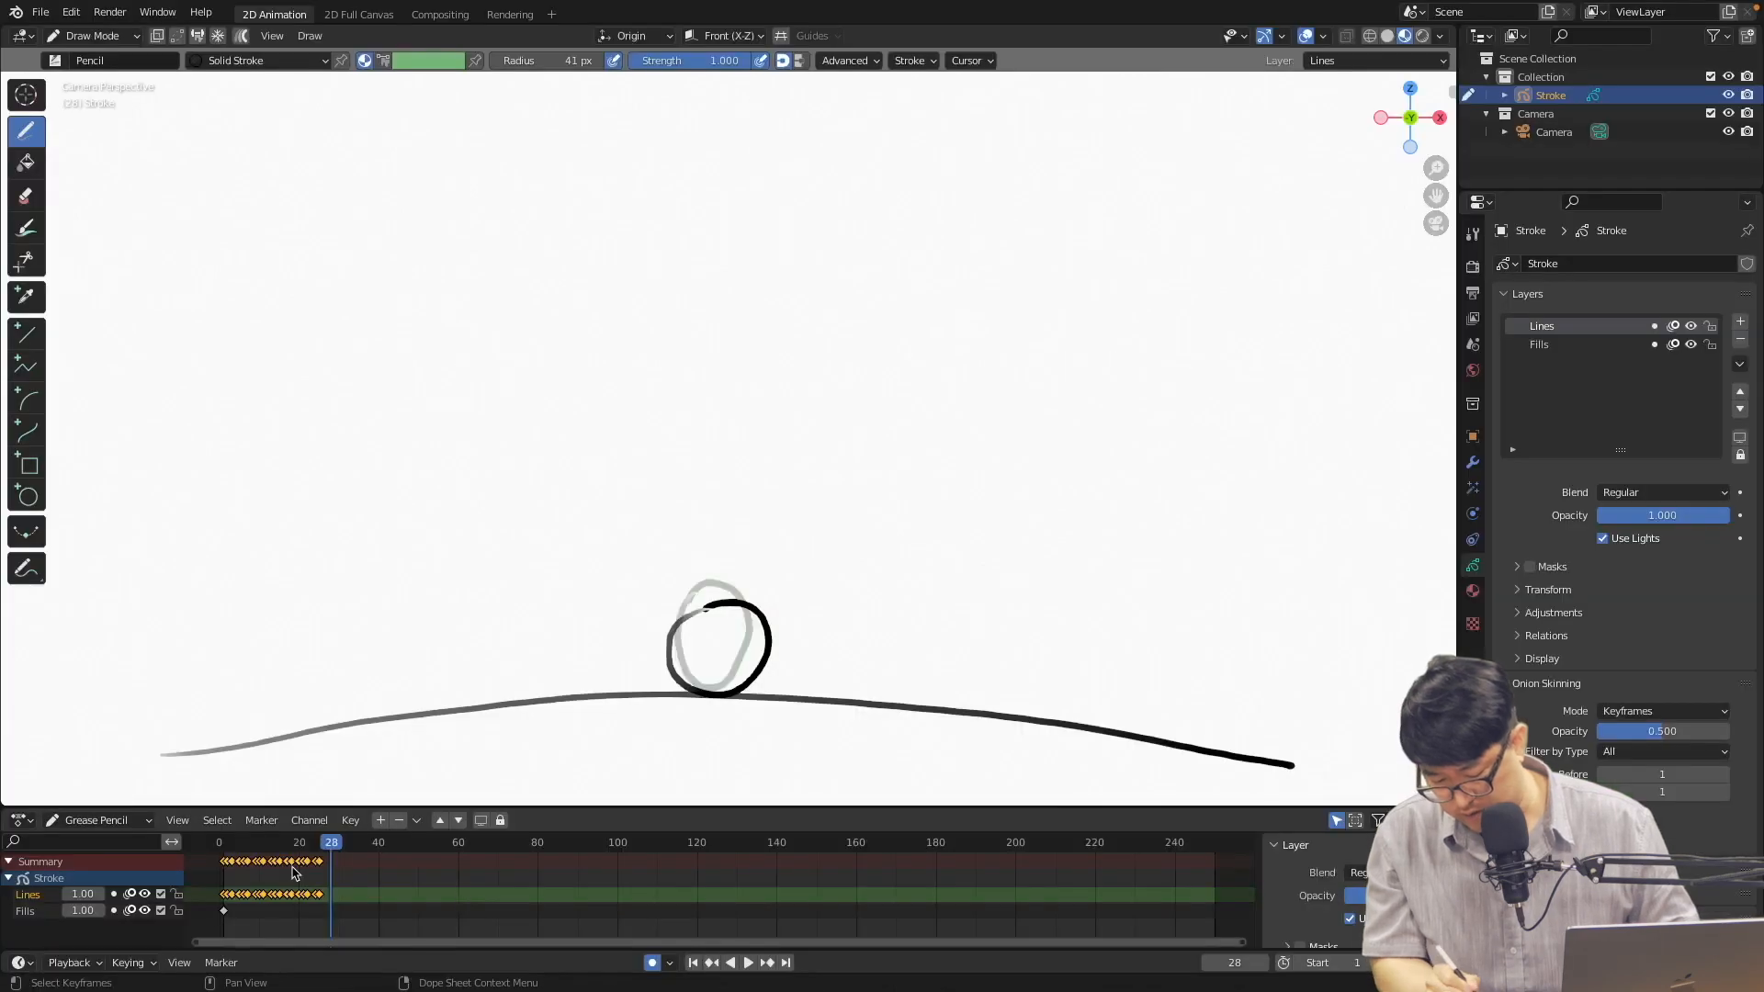
Play back the retimed bouncing-ball animation from its start
{"action": "left_click", "coordinate": [486, 660]}
{"action": "key", "text": "space"}
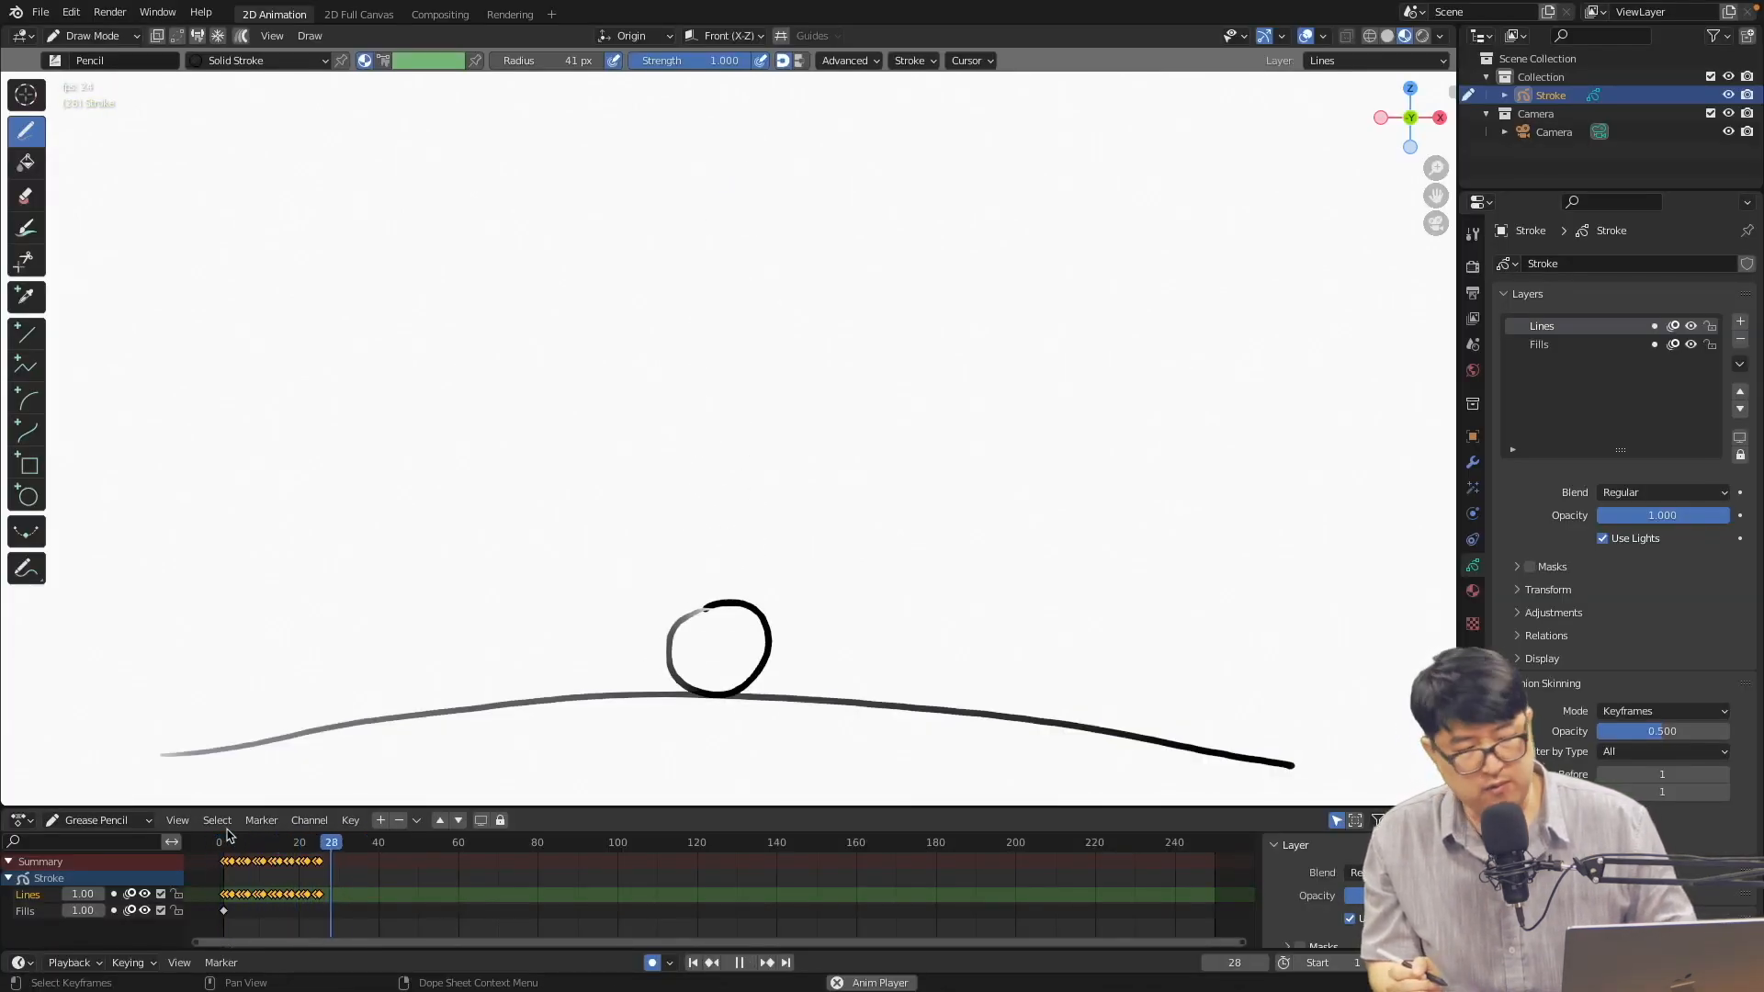
{"action": "key", "text": "space"}
{"action": "left_click", "coordinate": [218, 844]}
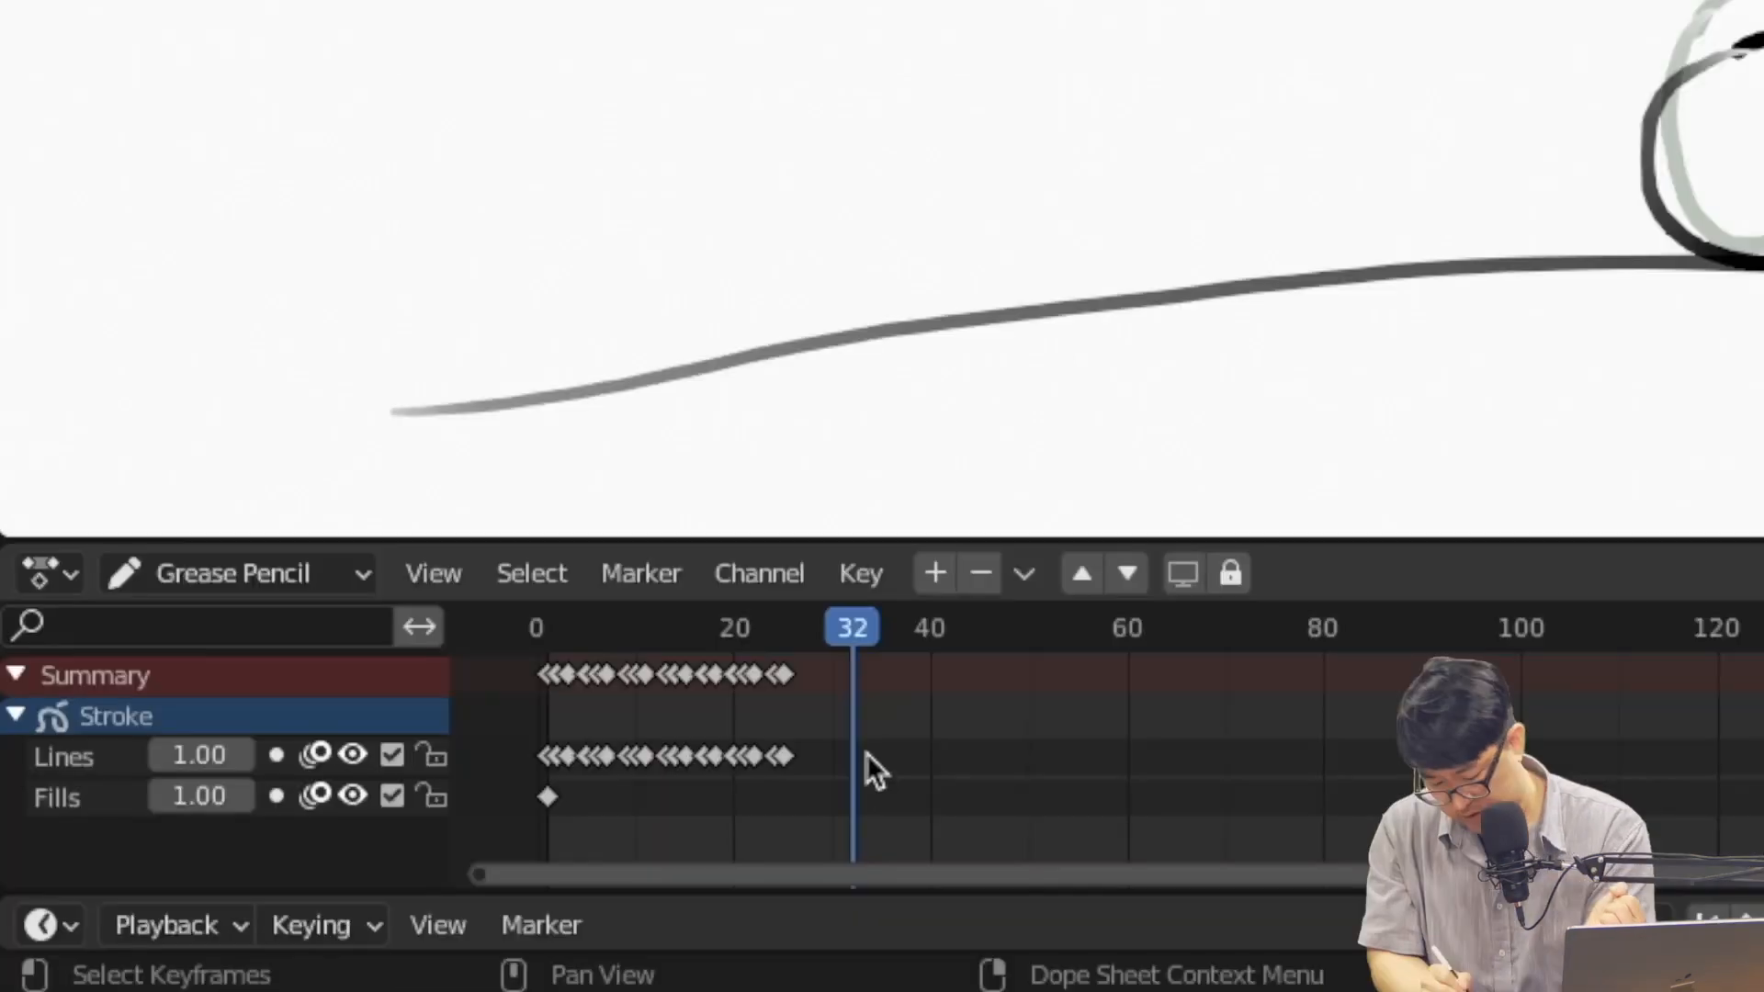
Select all keyframes of the Lines layer and delete them, leaving the Fills keyframe
{"action": "left_click_drag", "start_coordinate": [367, 881], "coordinate": [213, 897]}
{"action": "left_click_drag", "start_coordinate": [520, 762], "coordinate": [520, 762]}
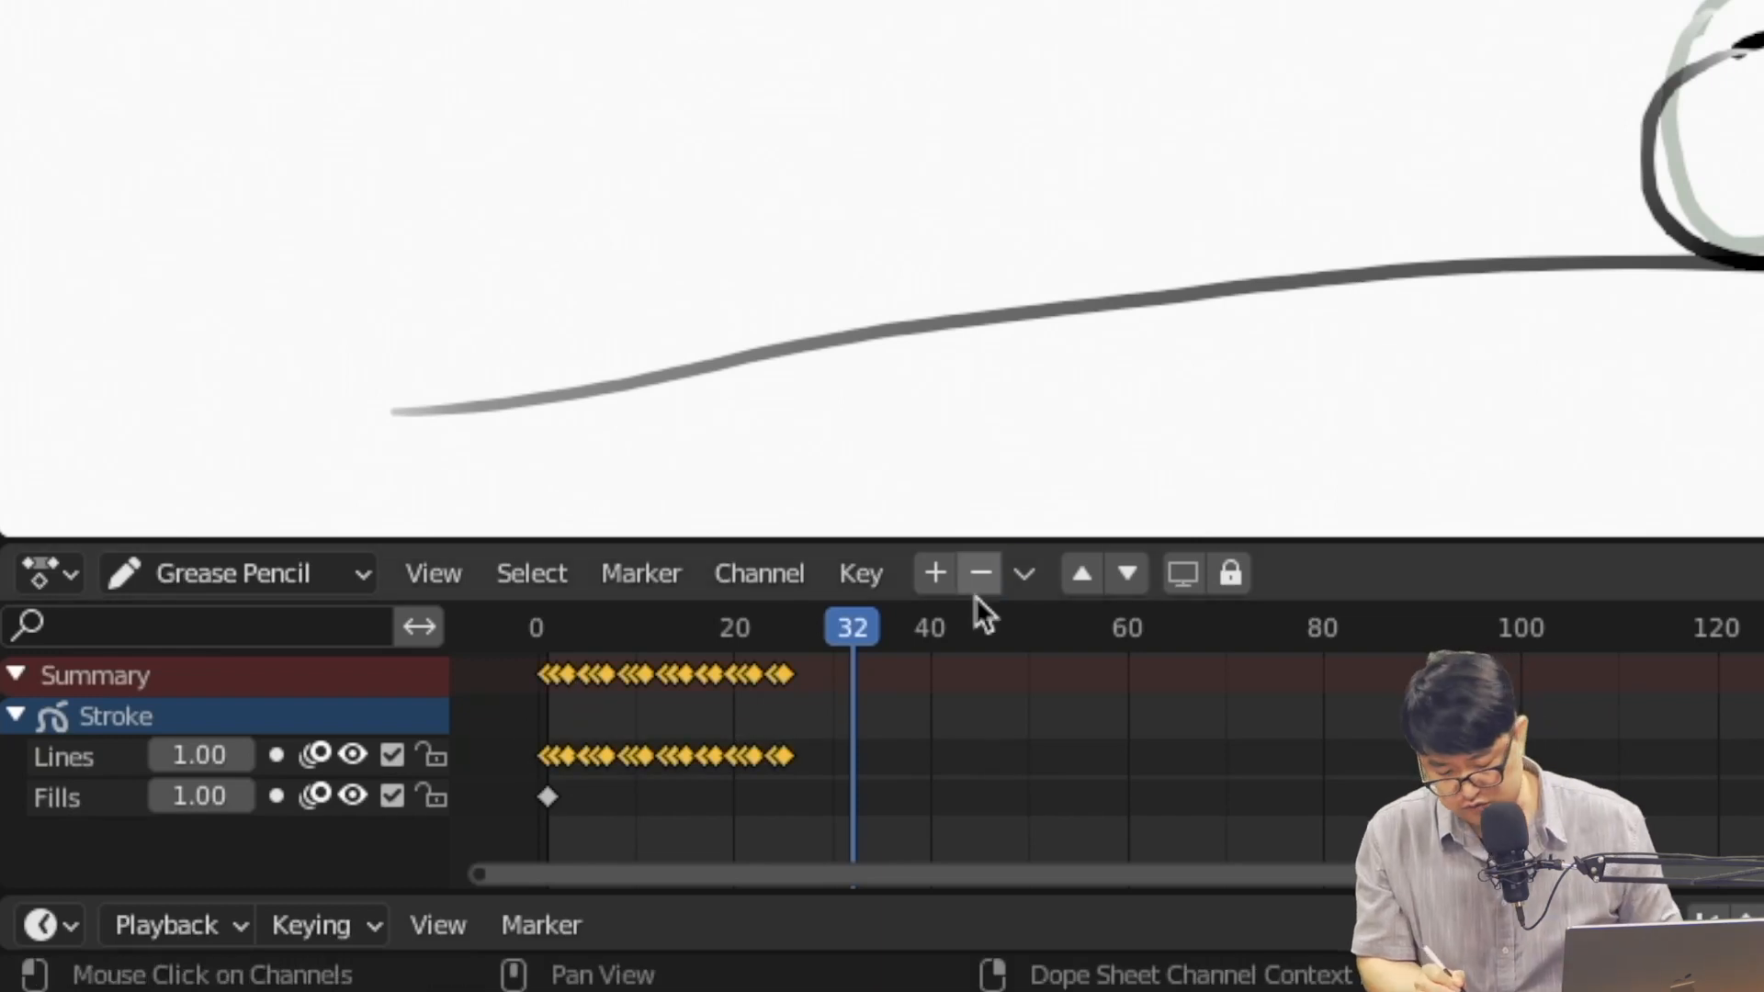
{"action": "key", "text": "x"}
{"action": "left_click", "coordinate": [744, 715]}
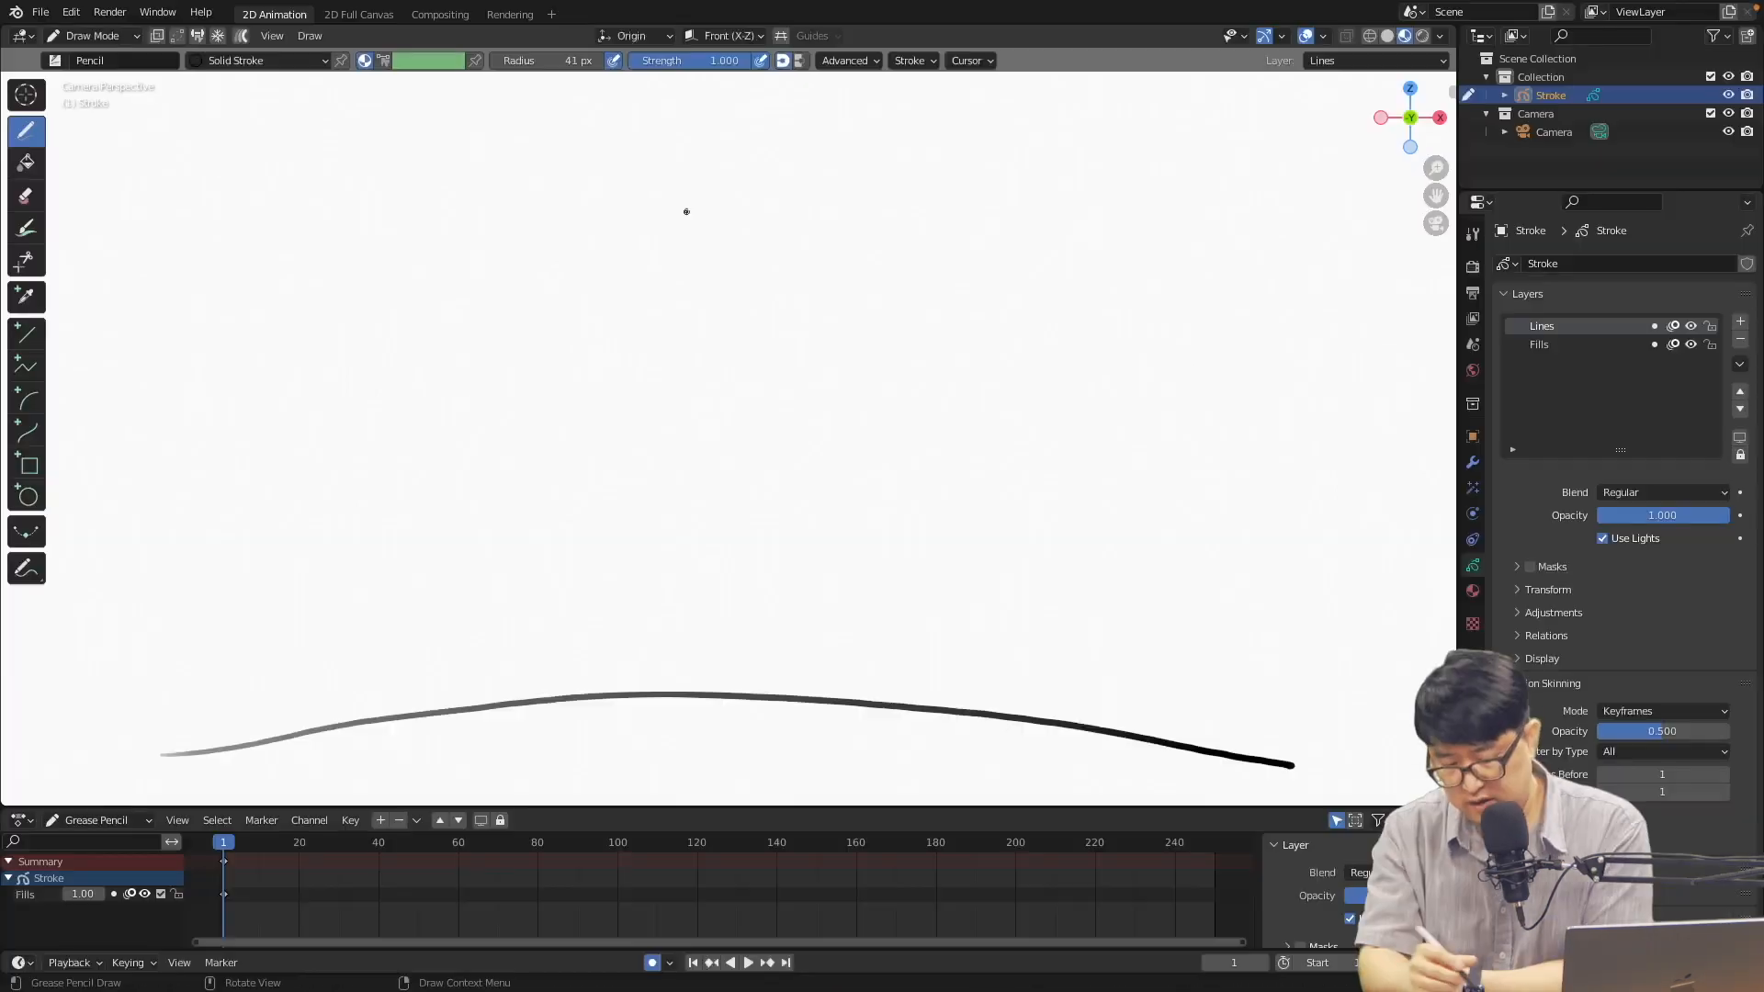
Draw a perfect circle with the Circle tool near the top centre of the canvas on frame 1 of the Lines layer
{"action": "left_click", "coordinate": [27, 497]}
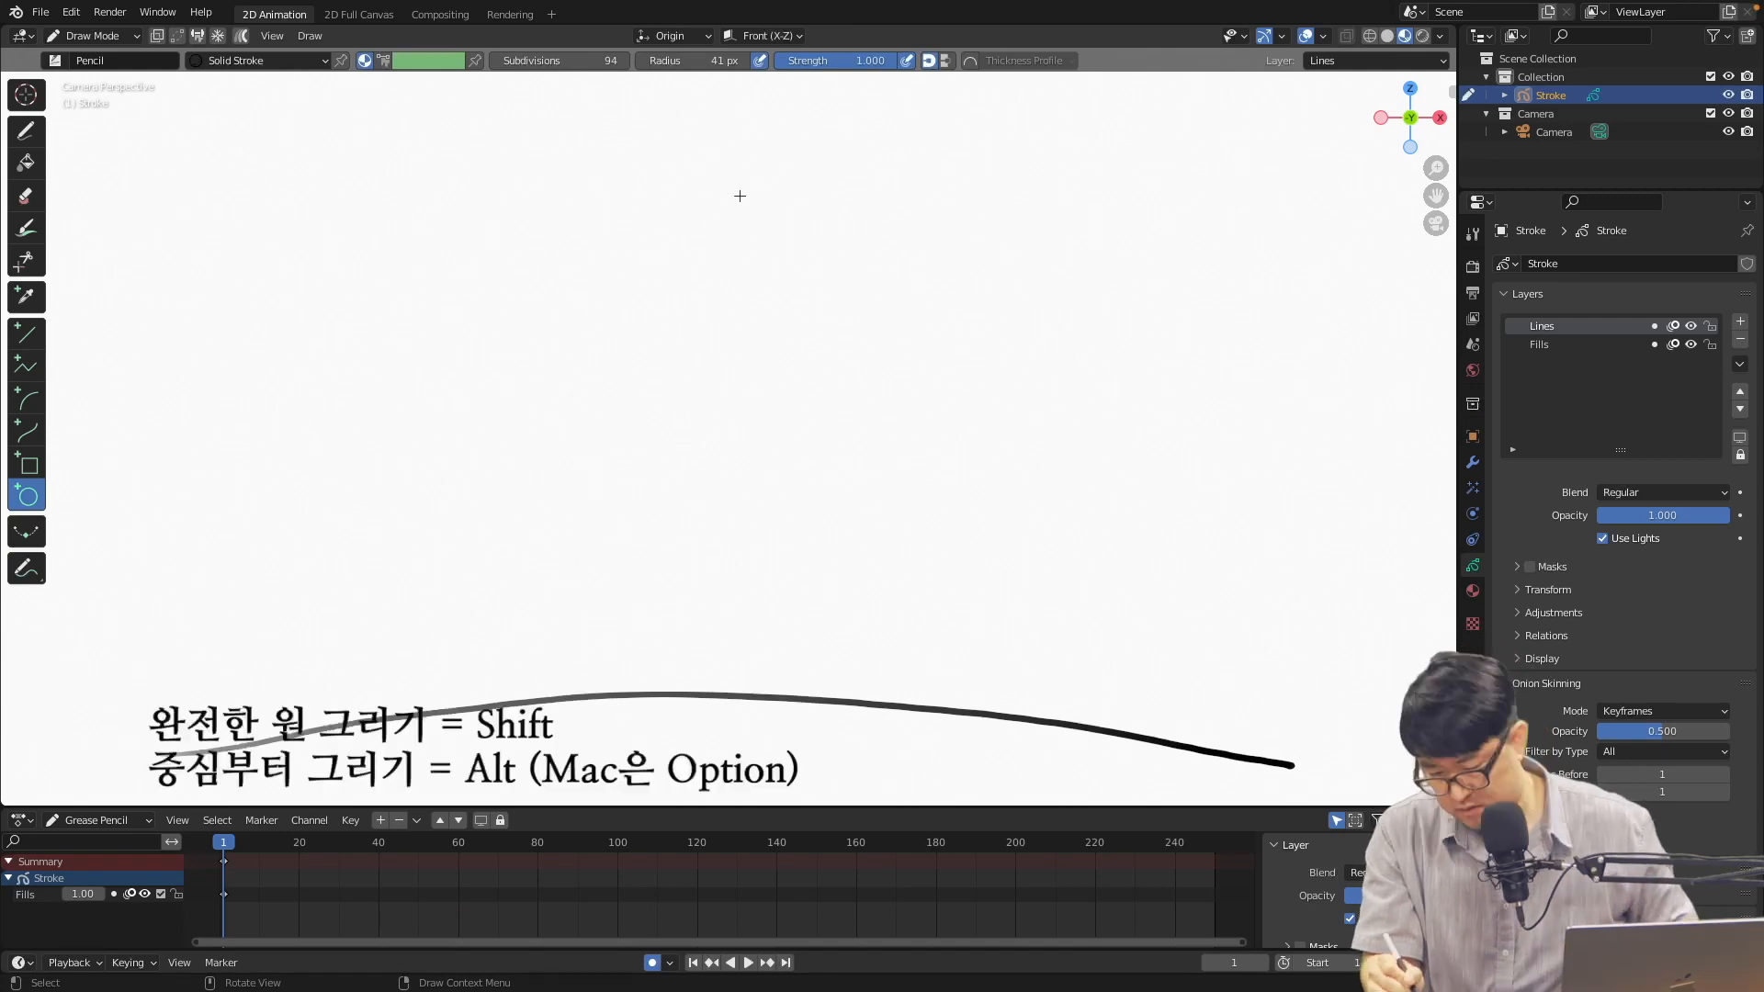
{"action": "left_click_drag", "start_coordinate": [712, 167], "coordinate": [795, 244]}
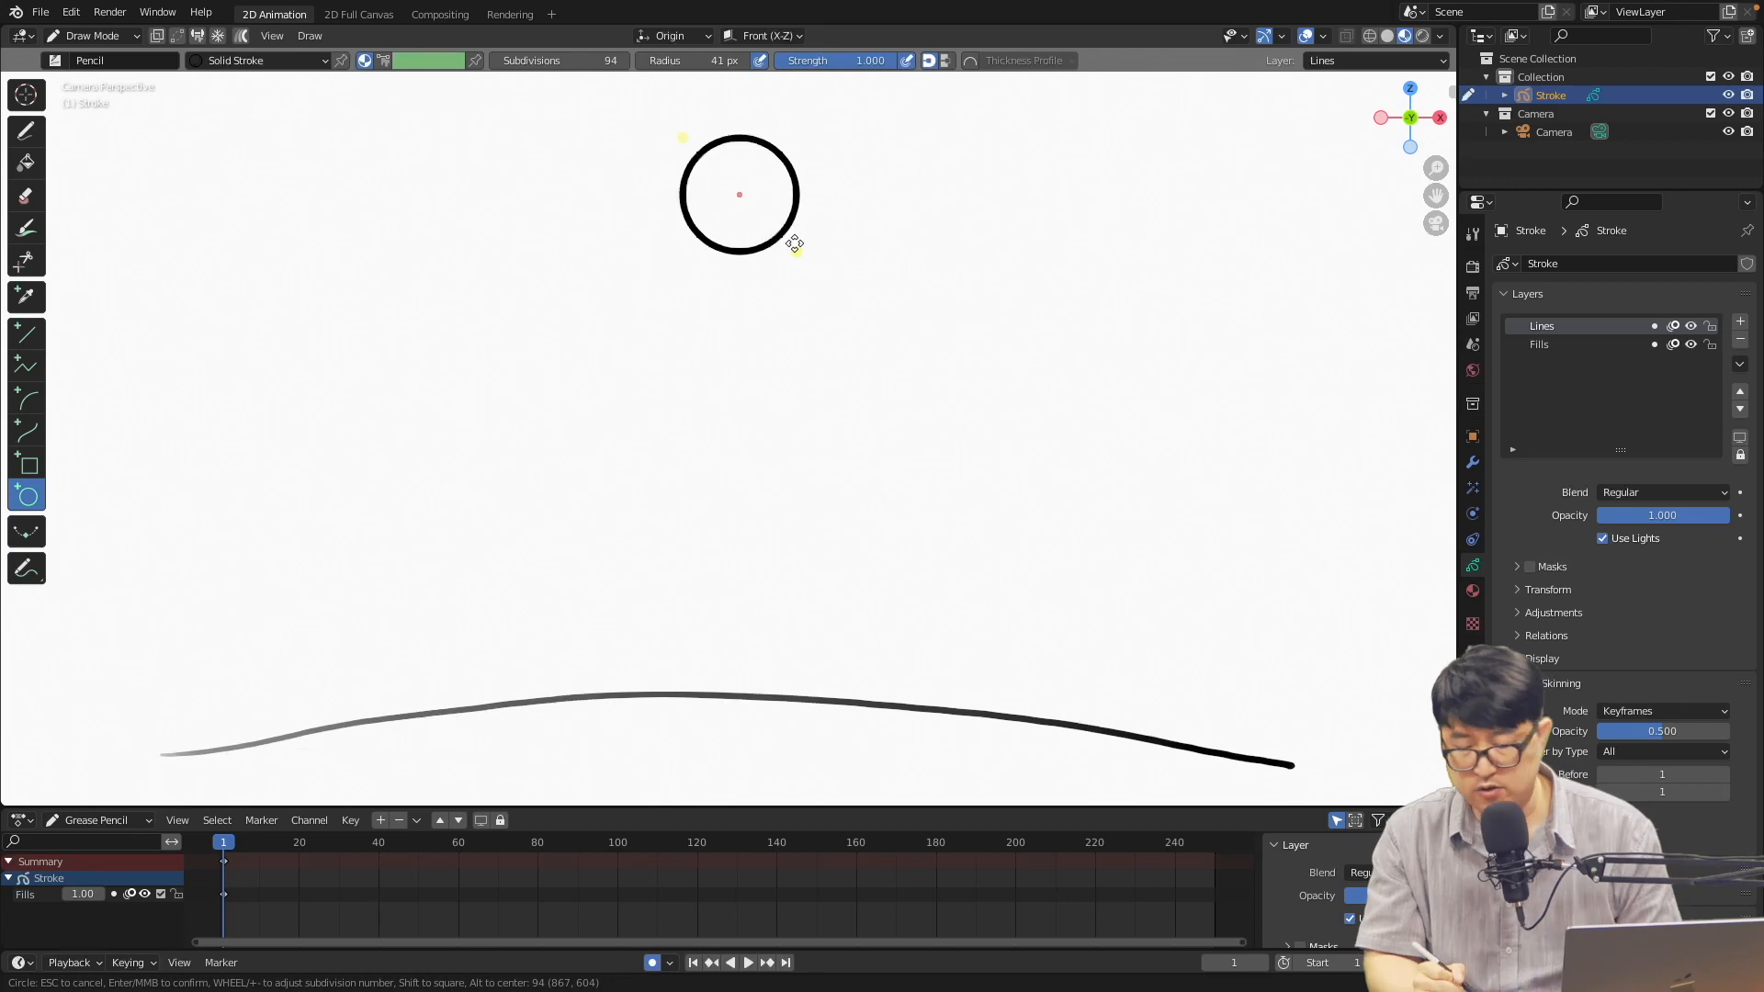
{"action": "key", "text": "Return"}
Draw a wide, flattened ellipse resting on the ground line below the circle on frame 10
{"action": "left_click_drag", "start_coordinate": [230, 862], "coordinate": [260, 862]}
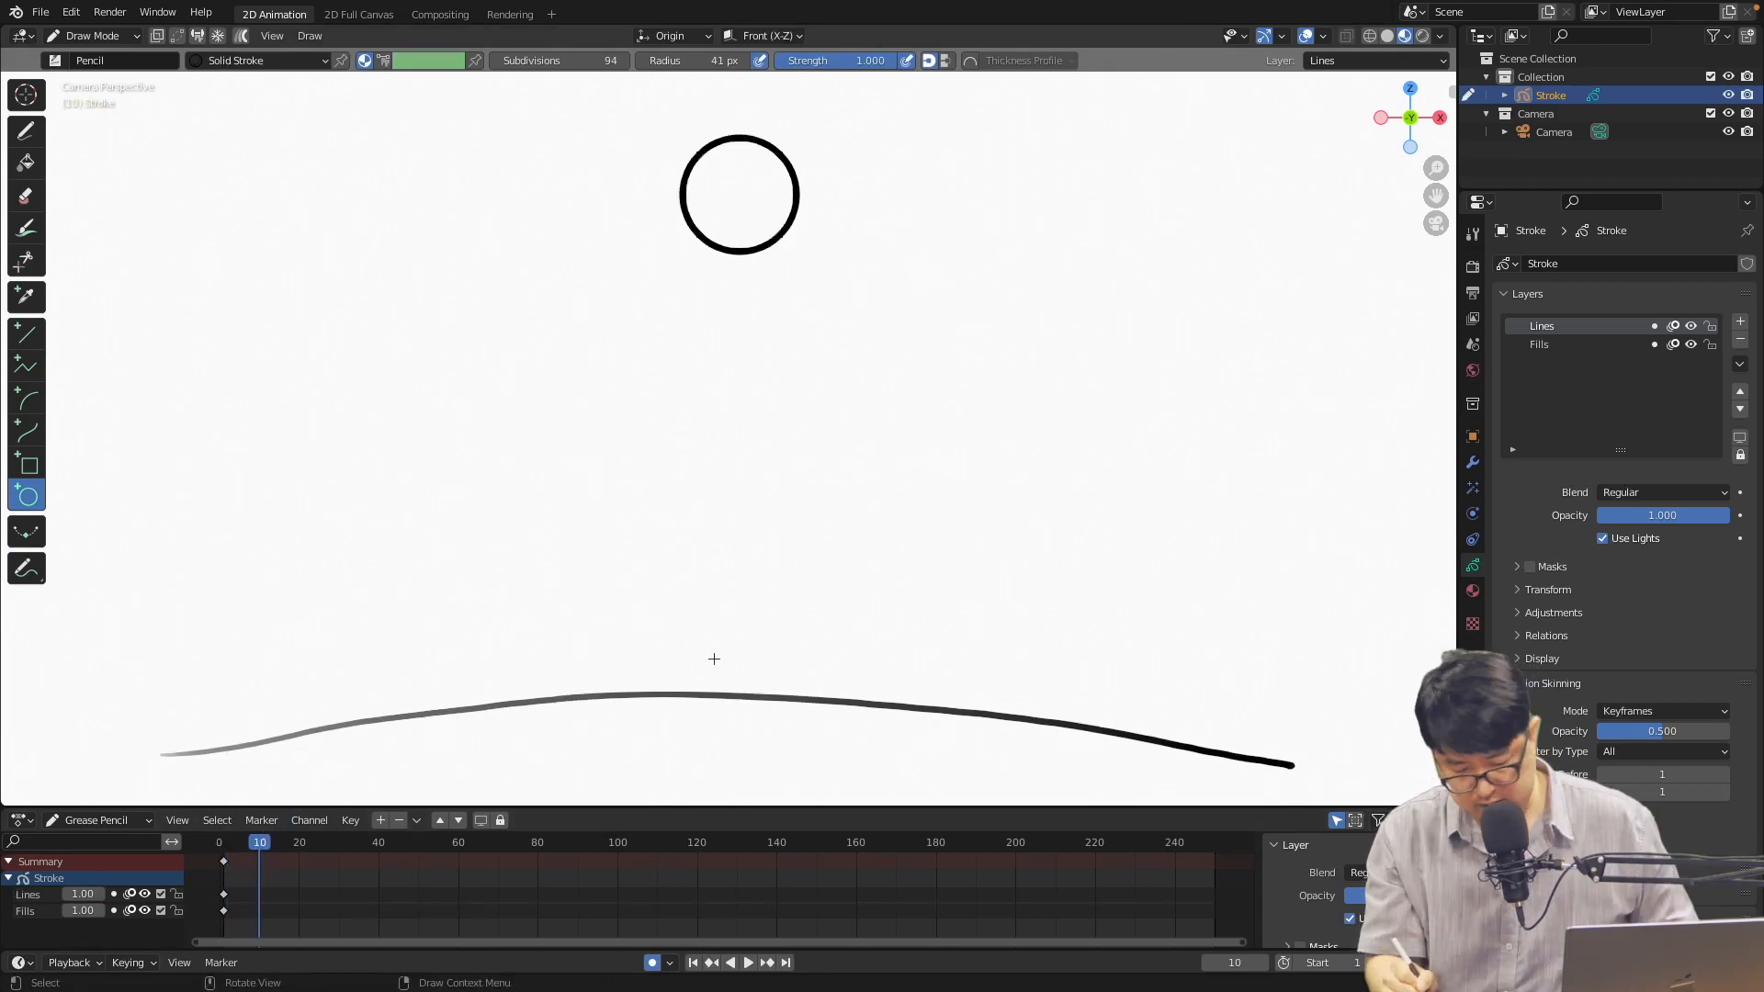
{"action": "left_click_drag", "start_coordinate": [717, 655], "coordinate": [809, 687], "text": "alt"}
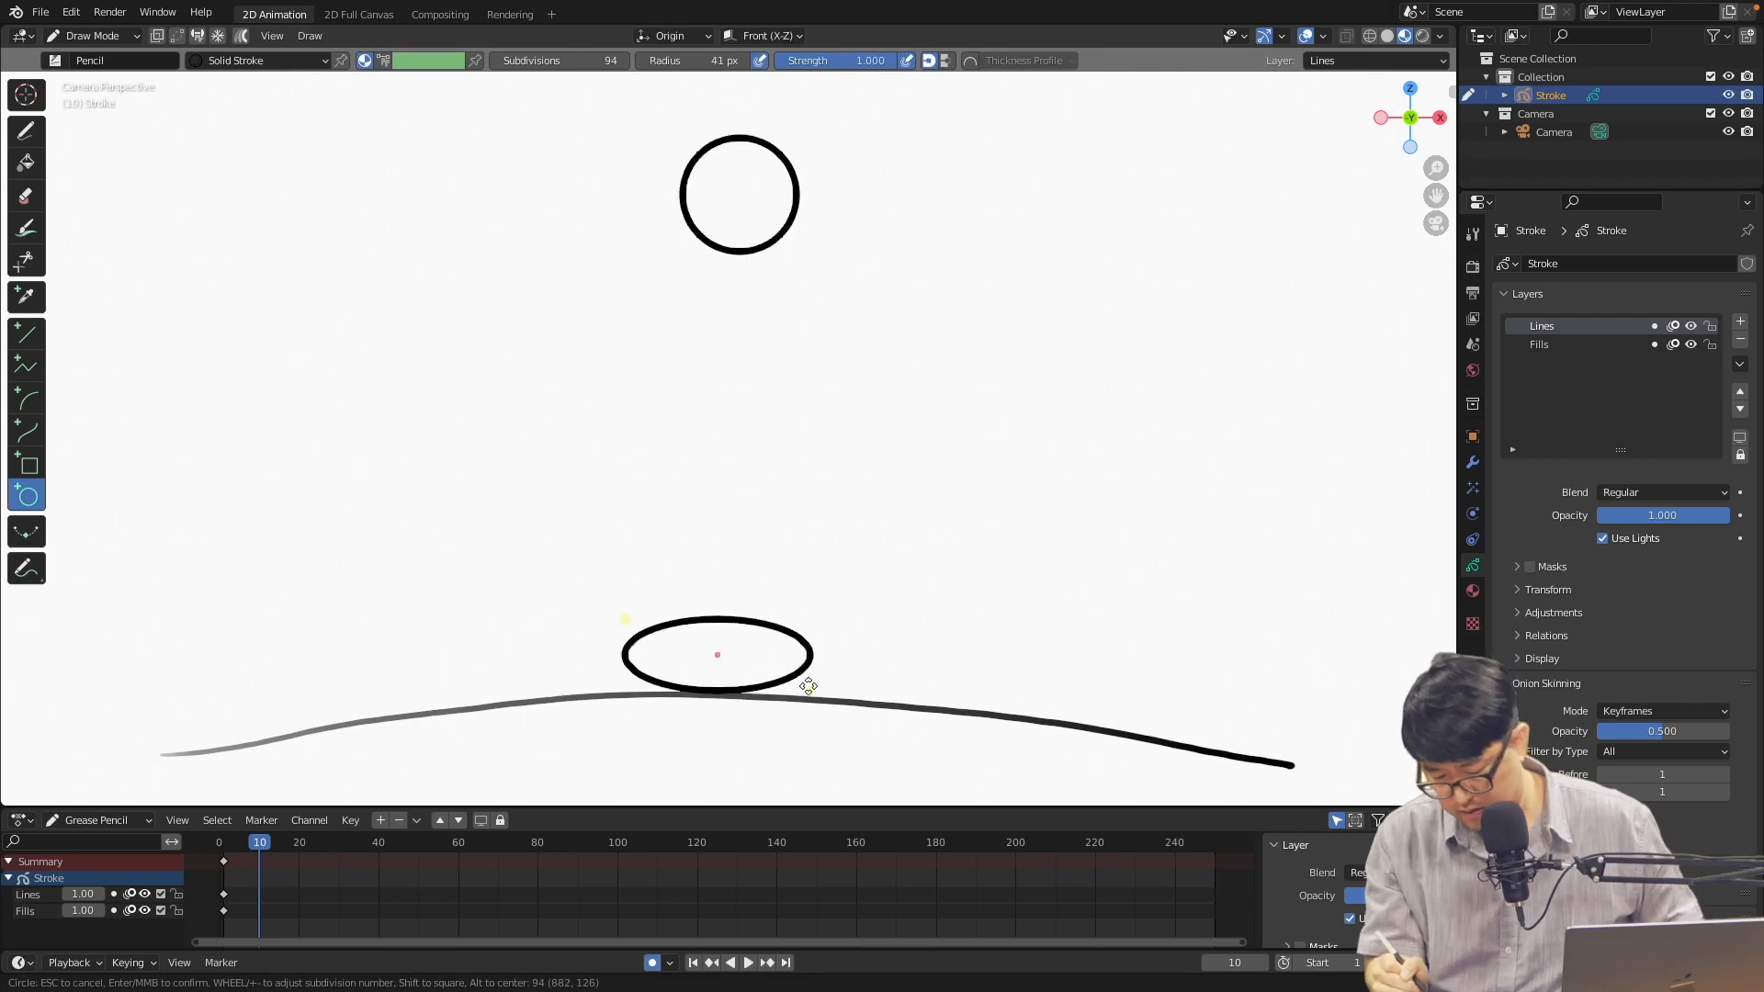
{"action": "key", "text": "Return"}
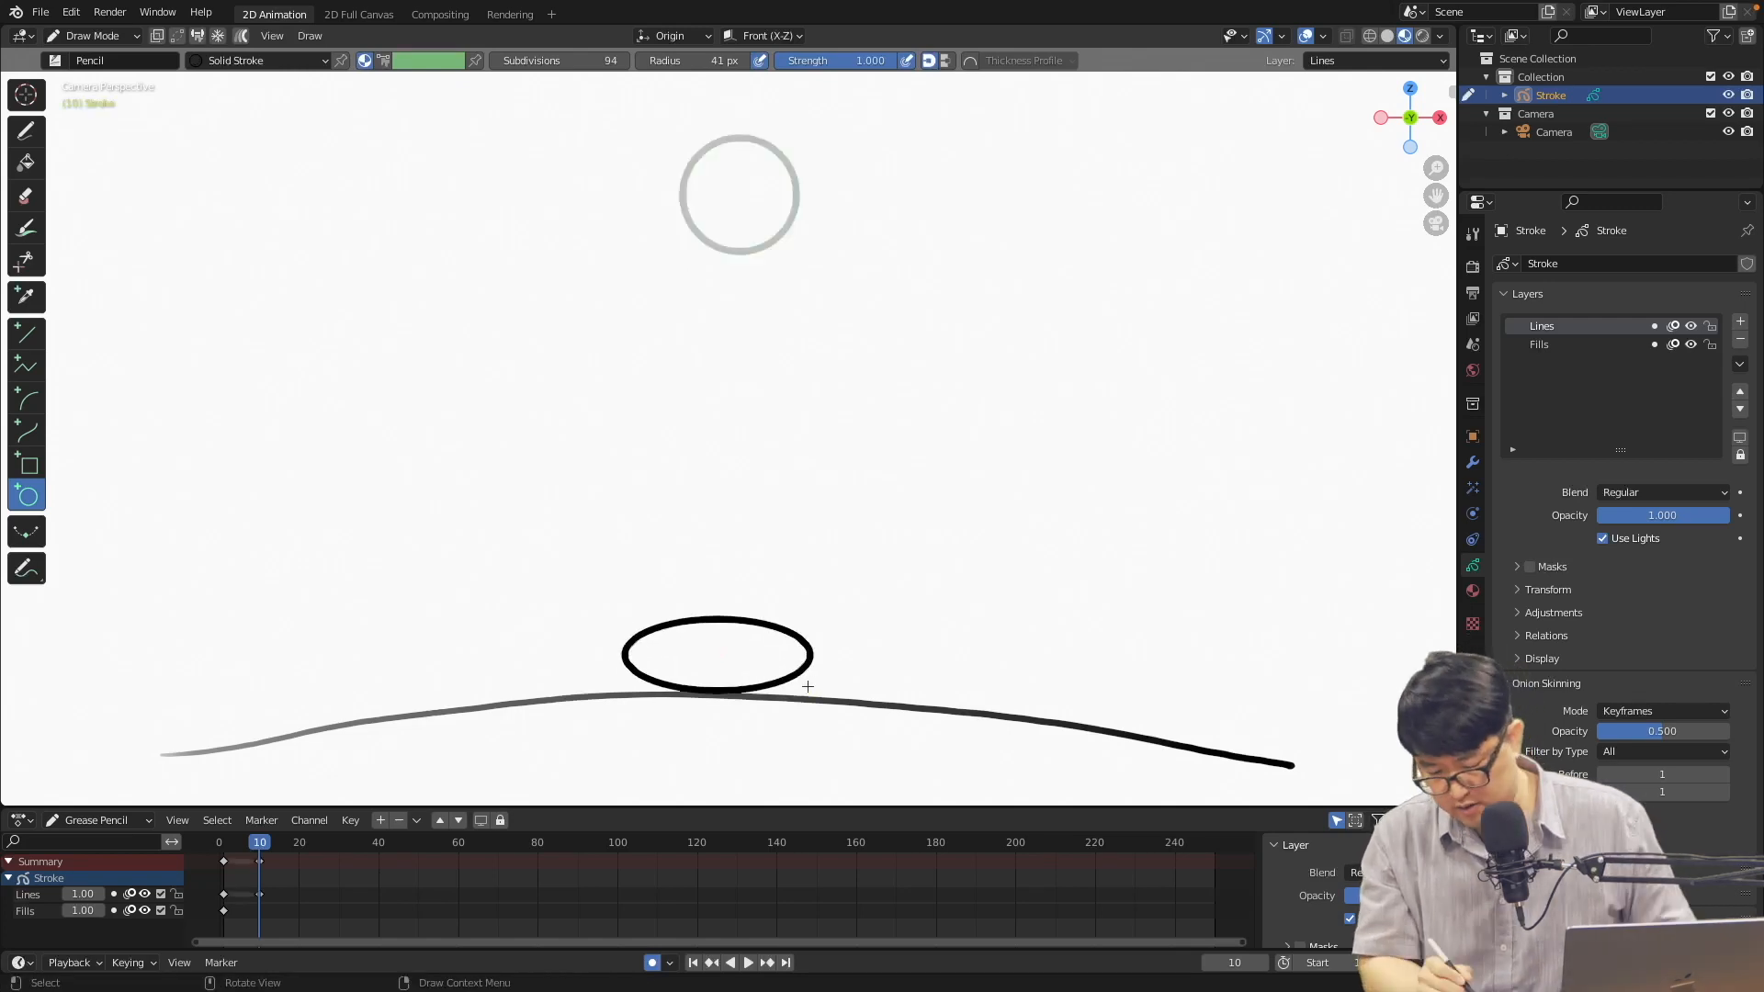
Draw a circle in mid-air above the ground on frame 20 and another resting on the ground line on frame 30
{"action": "left_click", "coordinate": [306, 846]}
{"action": "left_click_drag", "start_coordinate": [309, 846], "coordinate": [299, 852]}
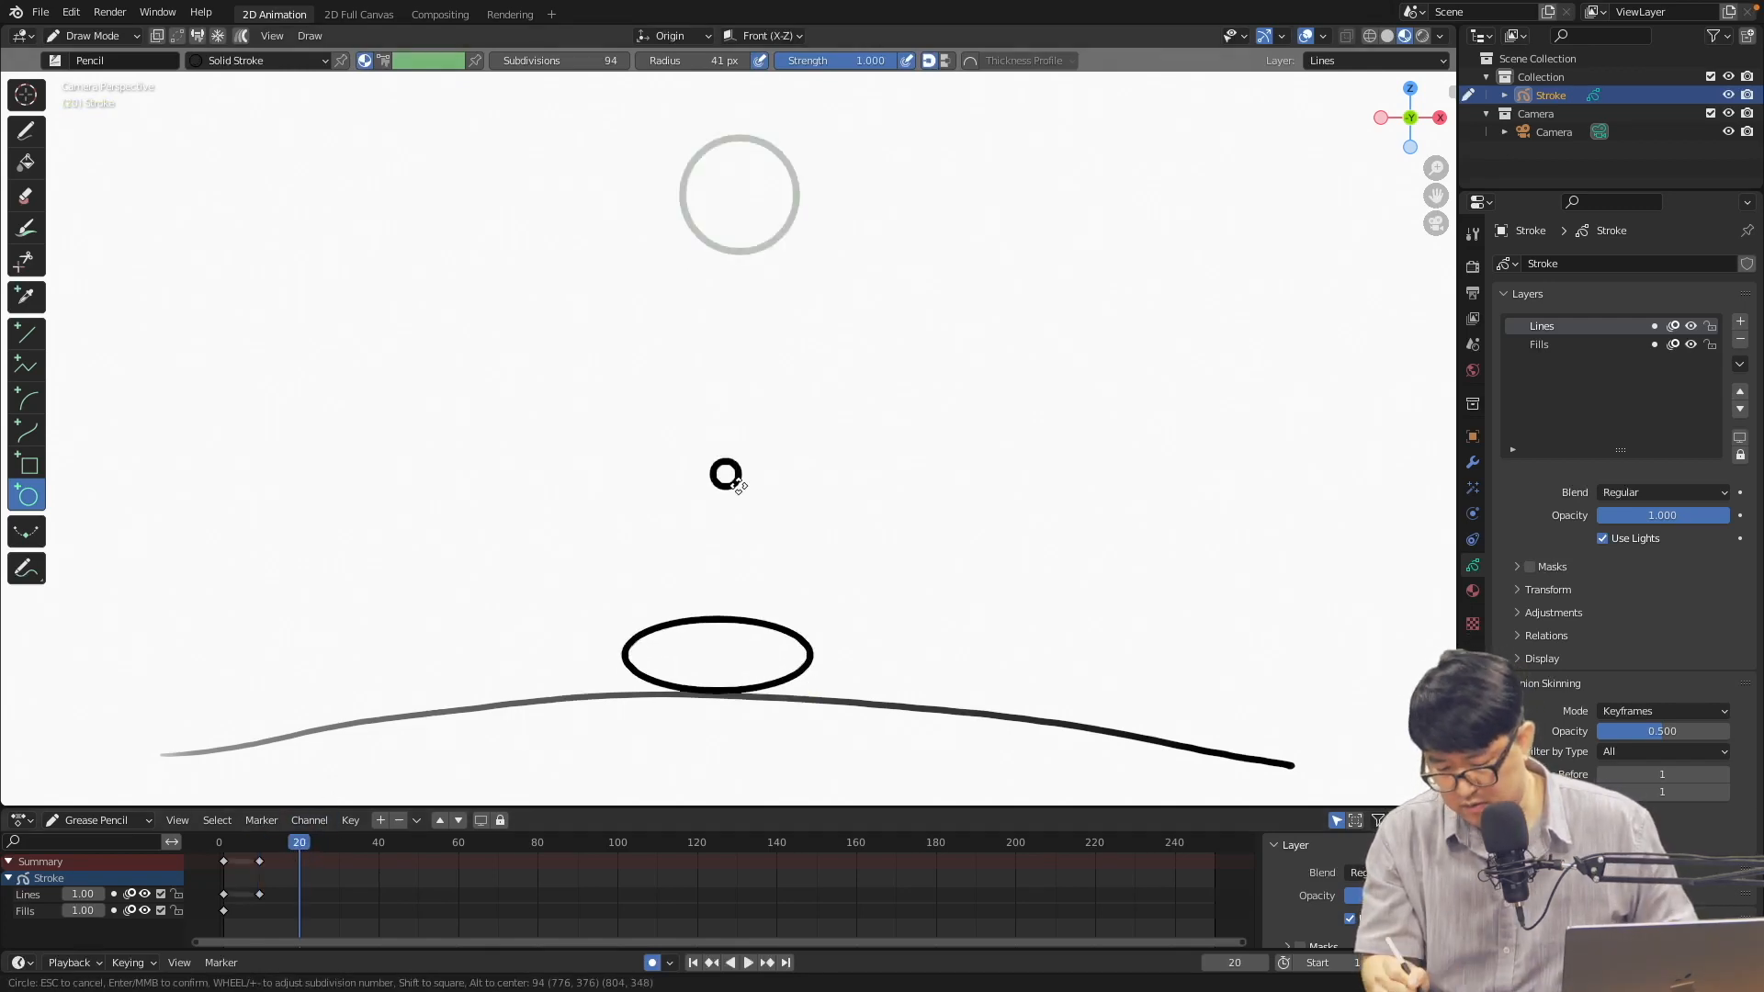
{"action": "left_click_drag", "start_coordinate": [713, 461], "coordinate": [766, 503], "text": "alt"}
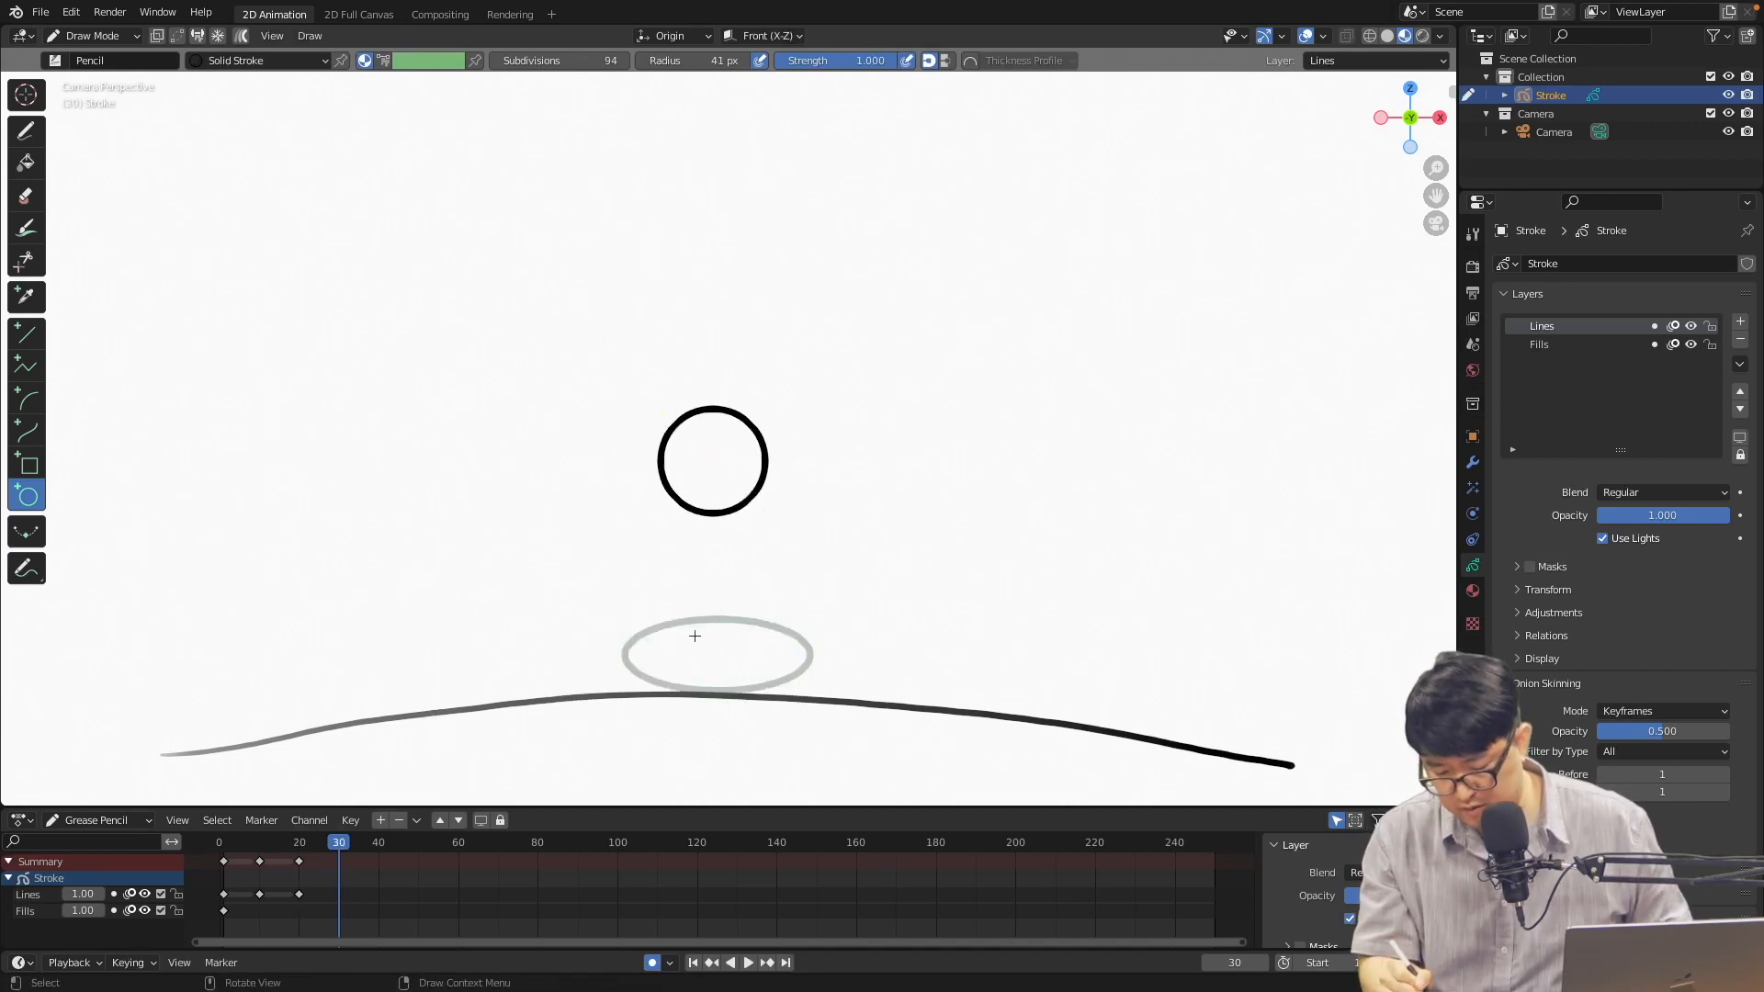
{"action": "left_click_drag", "start_coordinate": [703, 633], "coordinate": [762, 684], "text": "alt"}
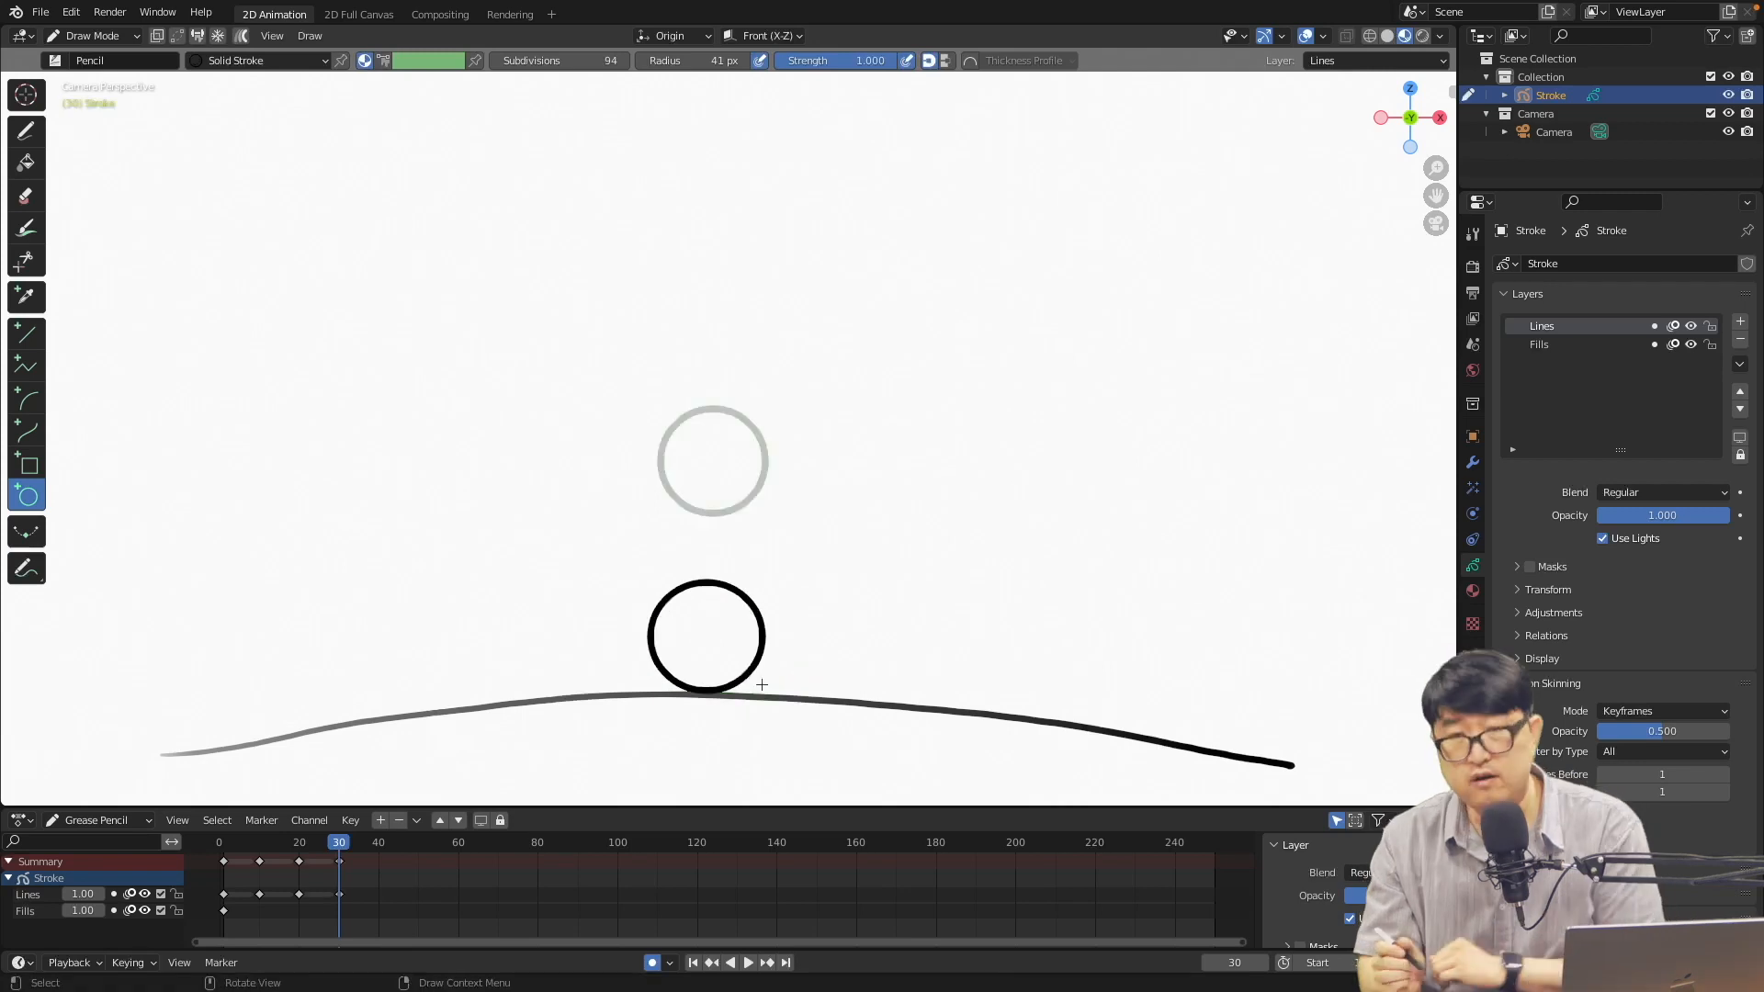
Play back the four-keyframe ball animation and return to frame 1
{"action": "key", "text": "space"}
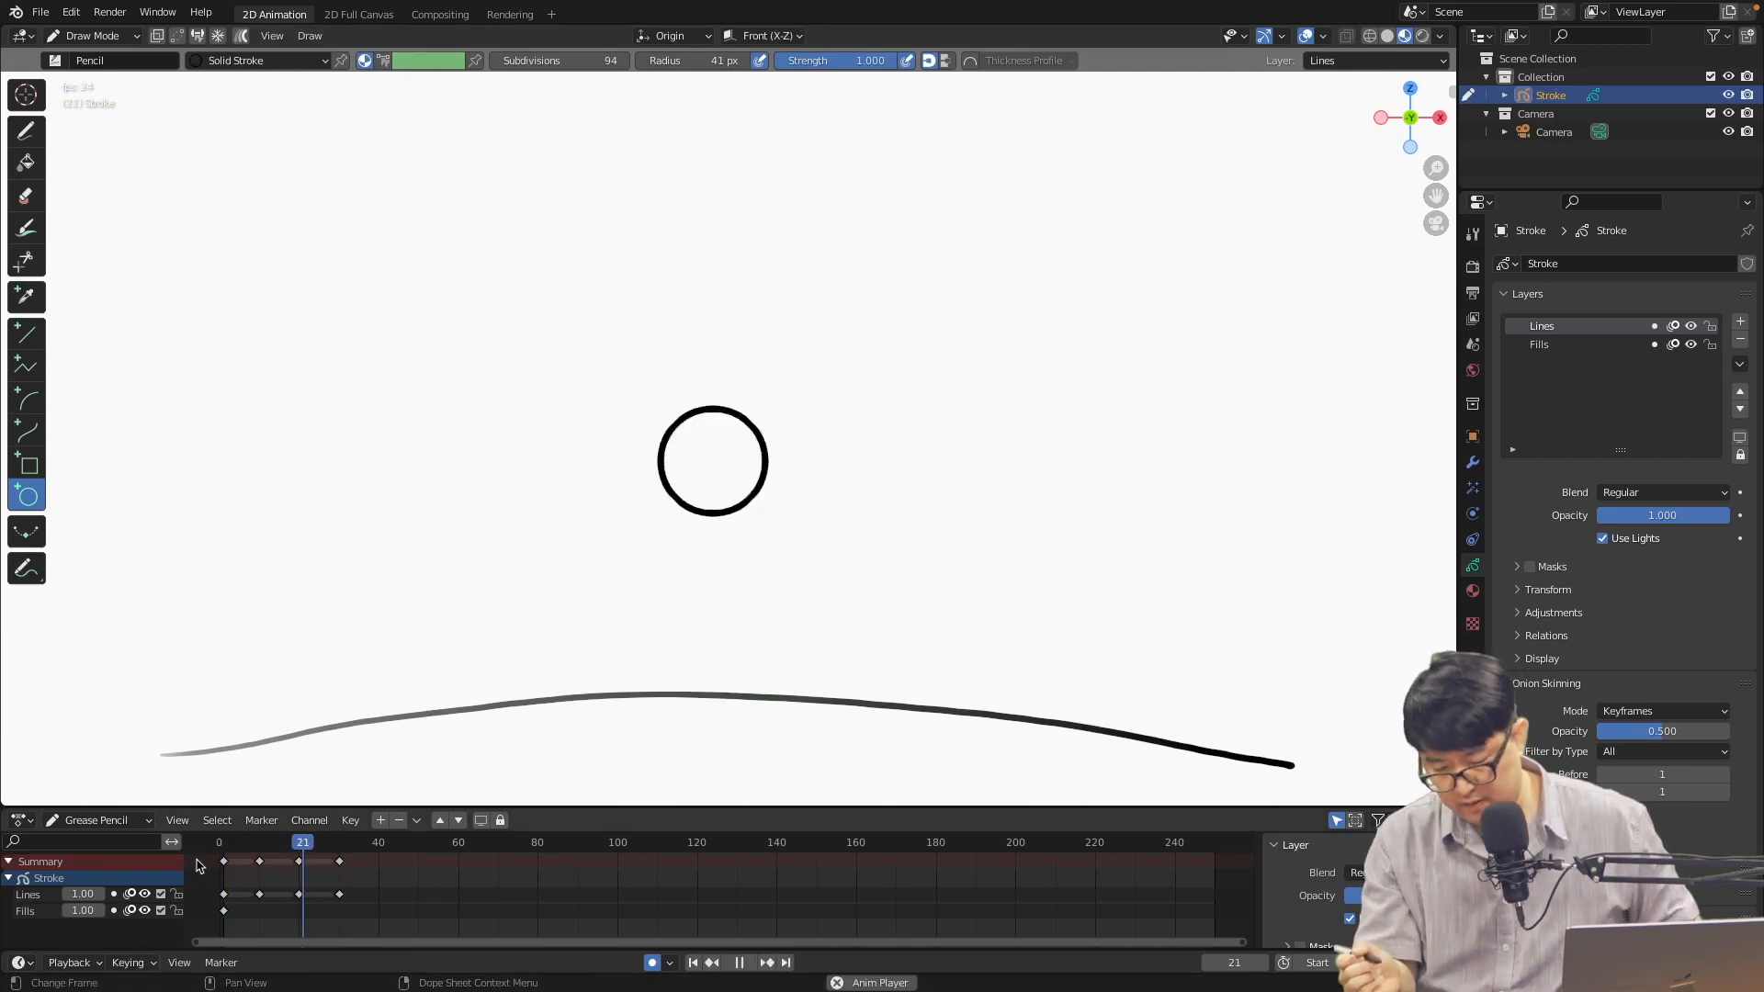
{"action": "key", "text": "space"}
{"action": "left_click_drag", "start_coordinate": [349, 846], "coordinate": [219, 855]}
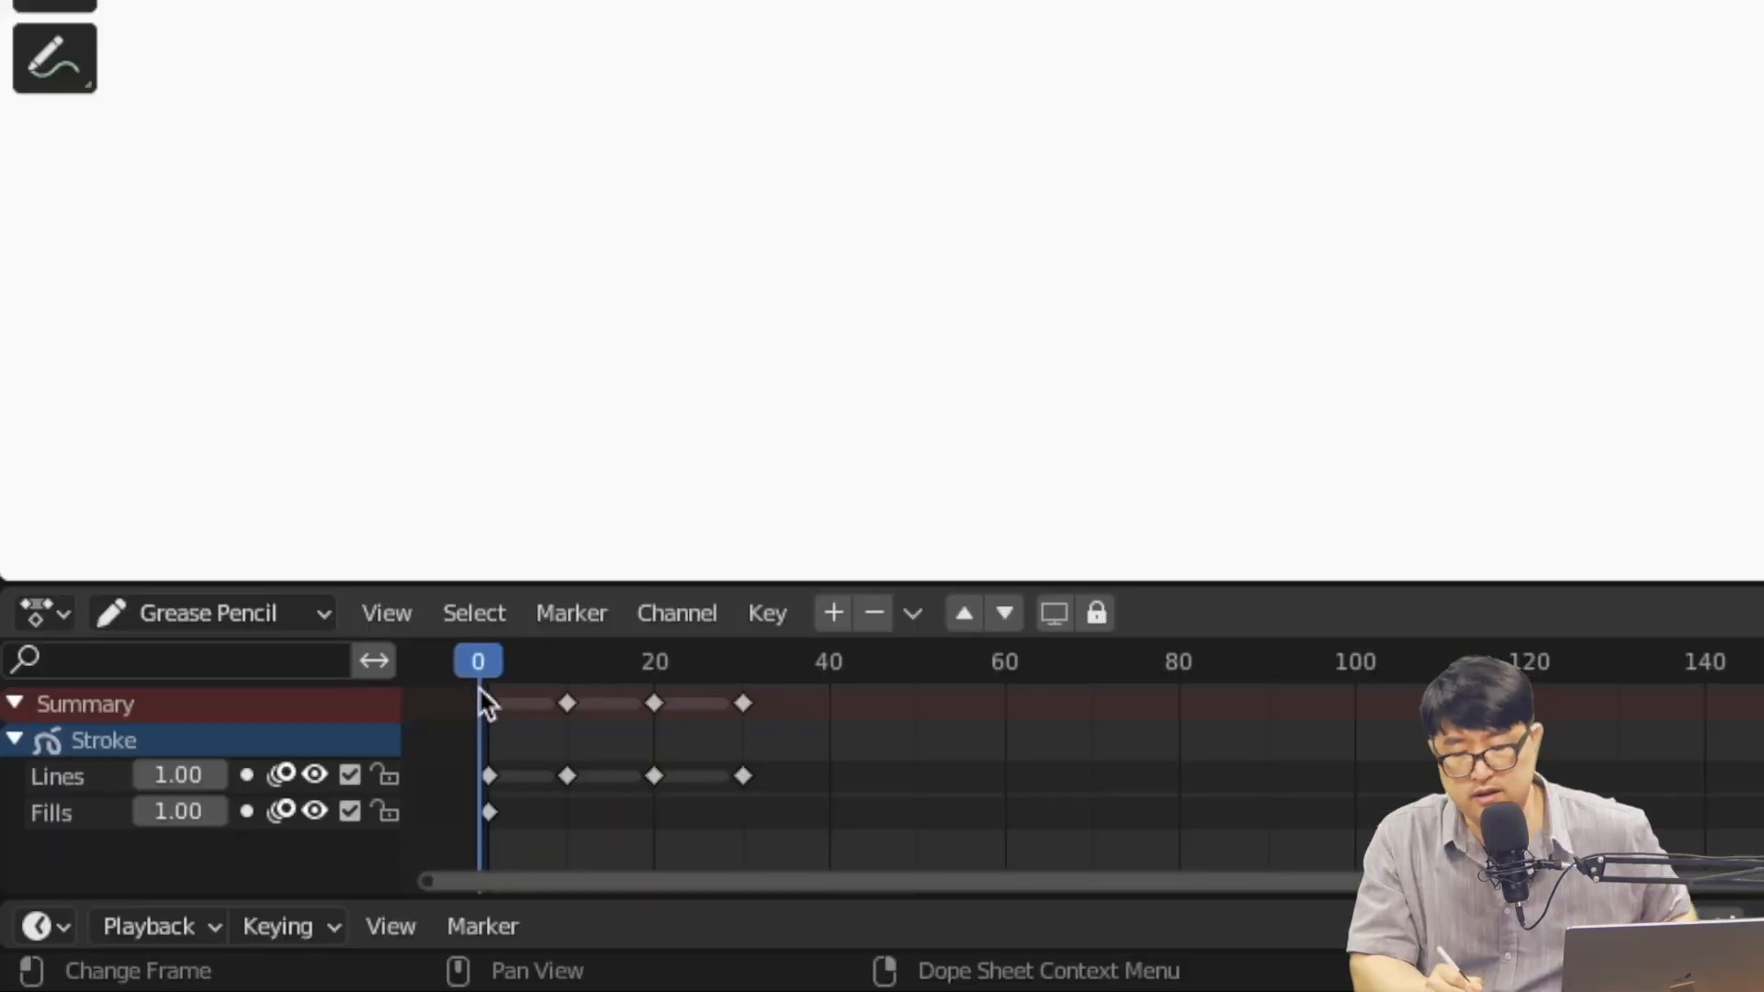
{"action": "mouse_move", "coordinate": [477, 687]}
{"action": "left_mouse_down"}
{"action": "mouse_move", "coordinate": [695, 689]}
{"action": "mouse_move", "coordinate": [578, 703]}
{"action": "mouse_move", "coordinate": [461, 688]}
{"action": "left_mouse_up"}
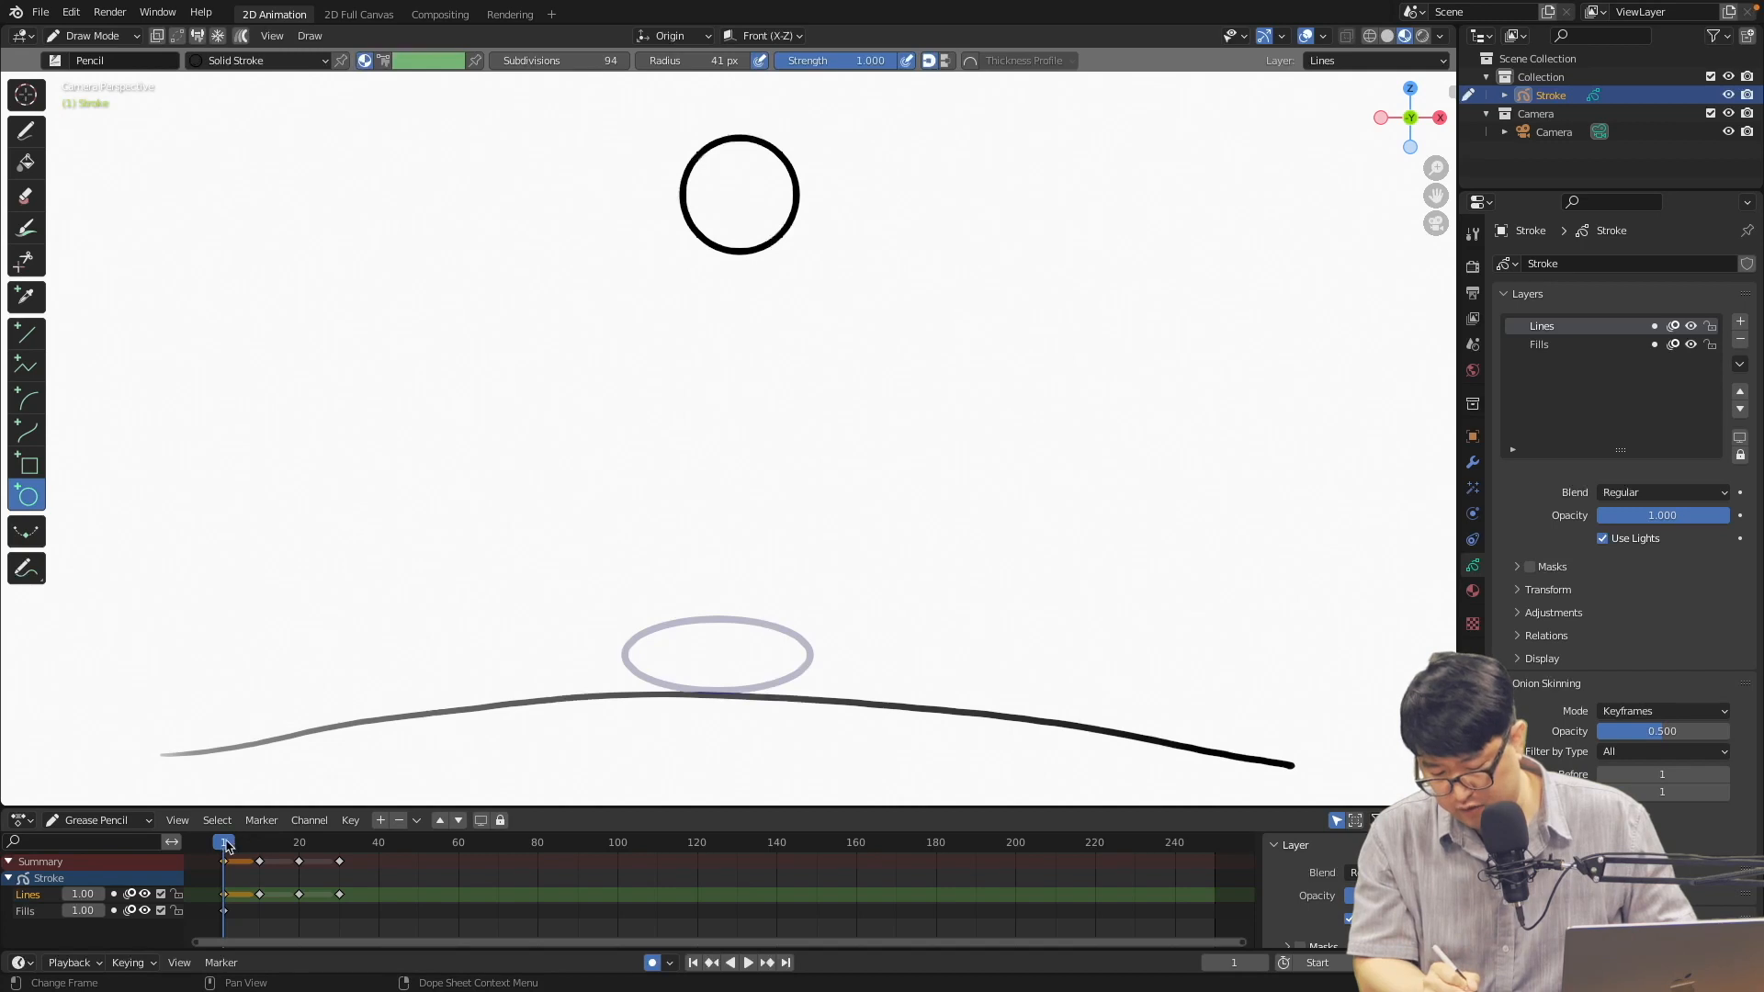
Create an in-between ball drawing at frame 5 of the Lines layer with the Interpolate tool
{"action": "key", "text": "space"}
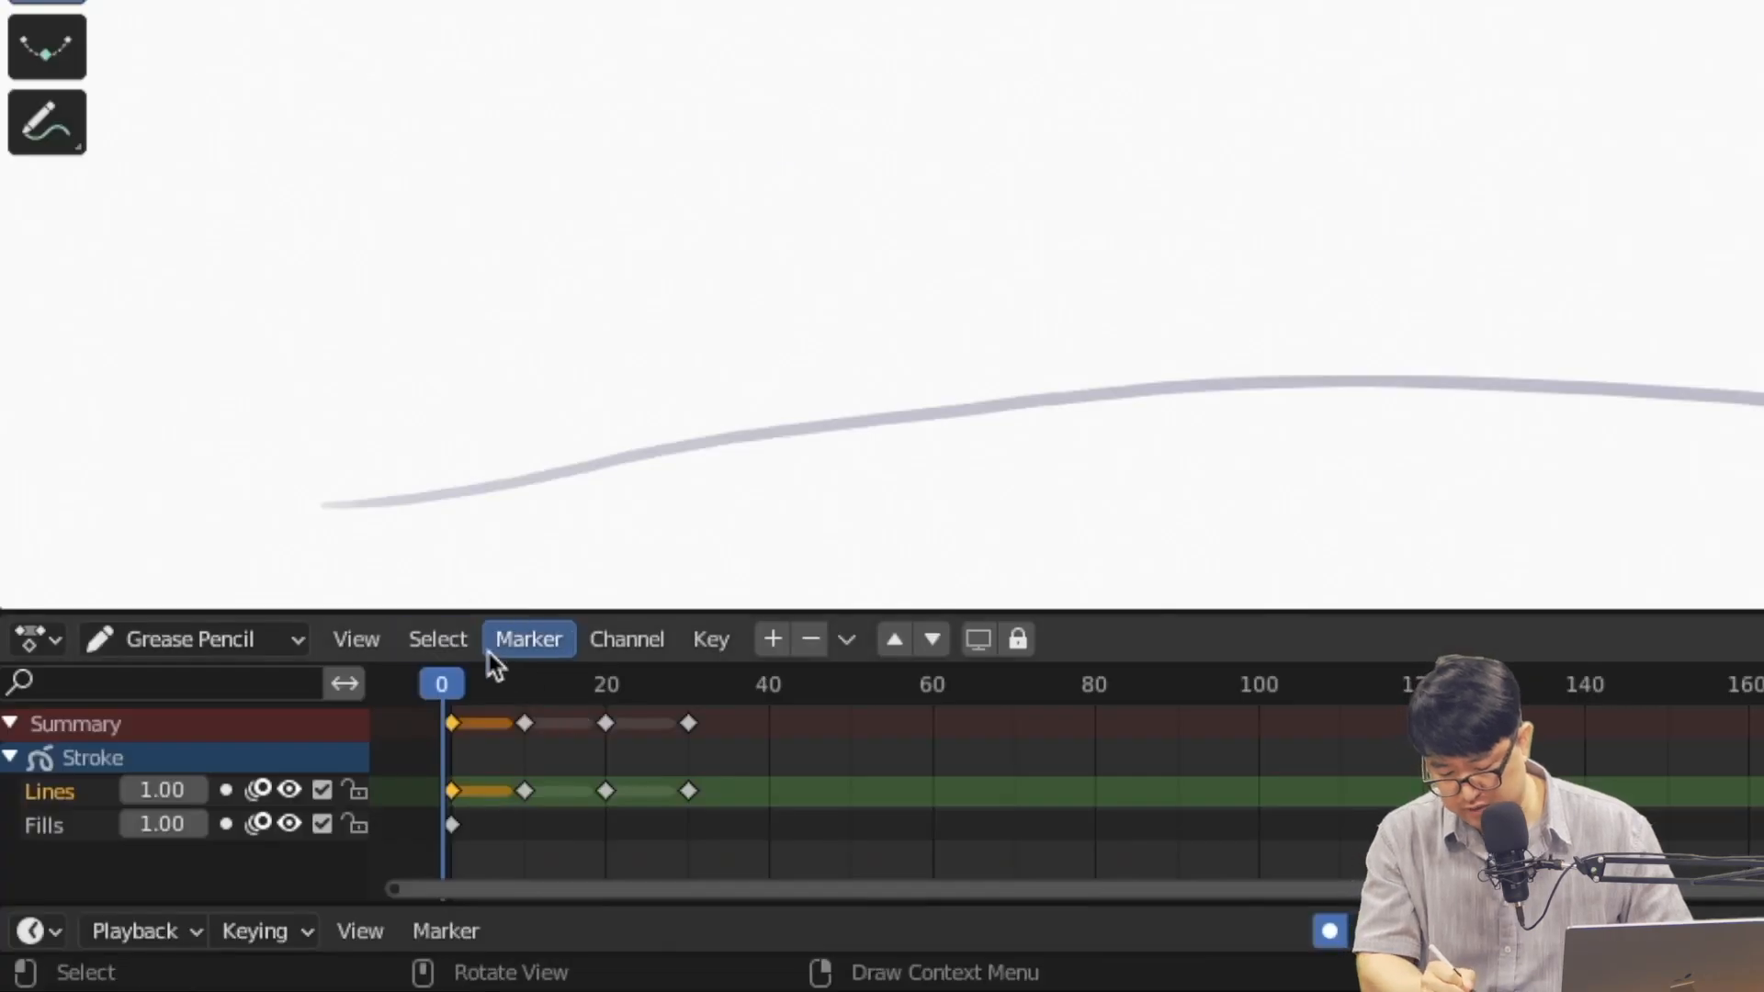
{"action": "left_click", "coordinate": [485, 686]}
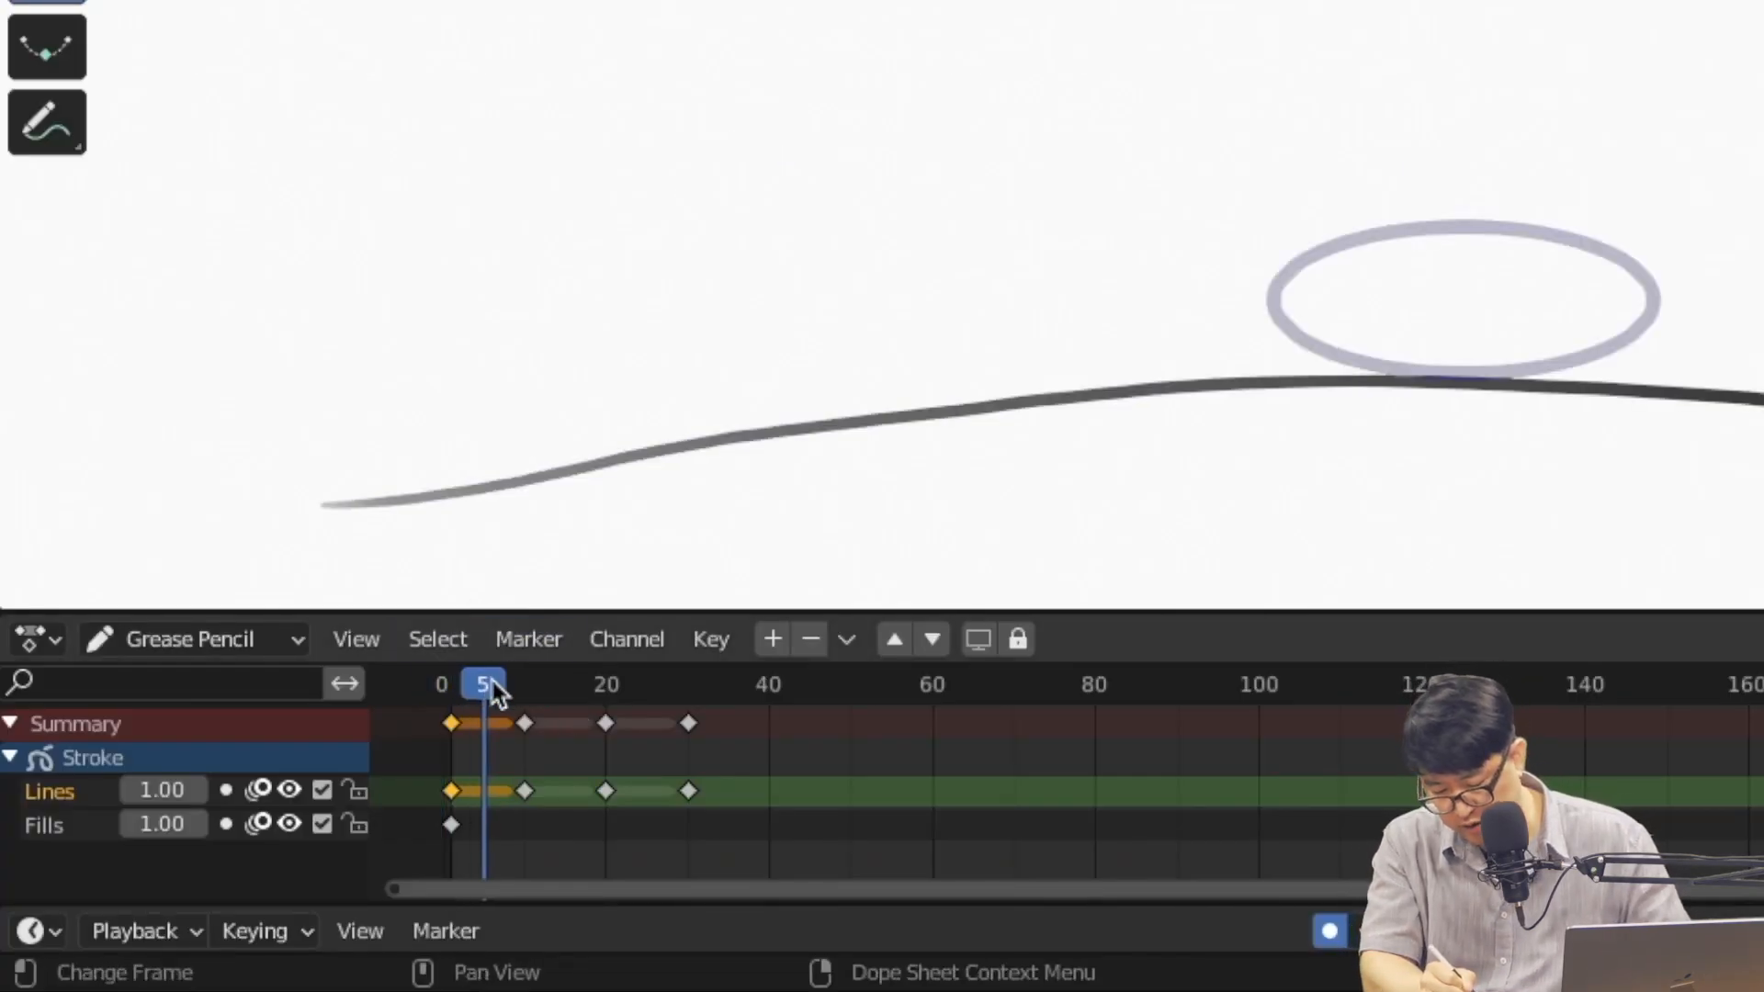
{"action": "left_click", "coordinate": [46, 46]}
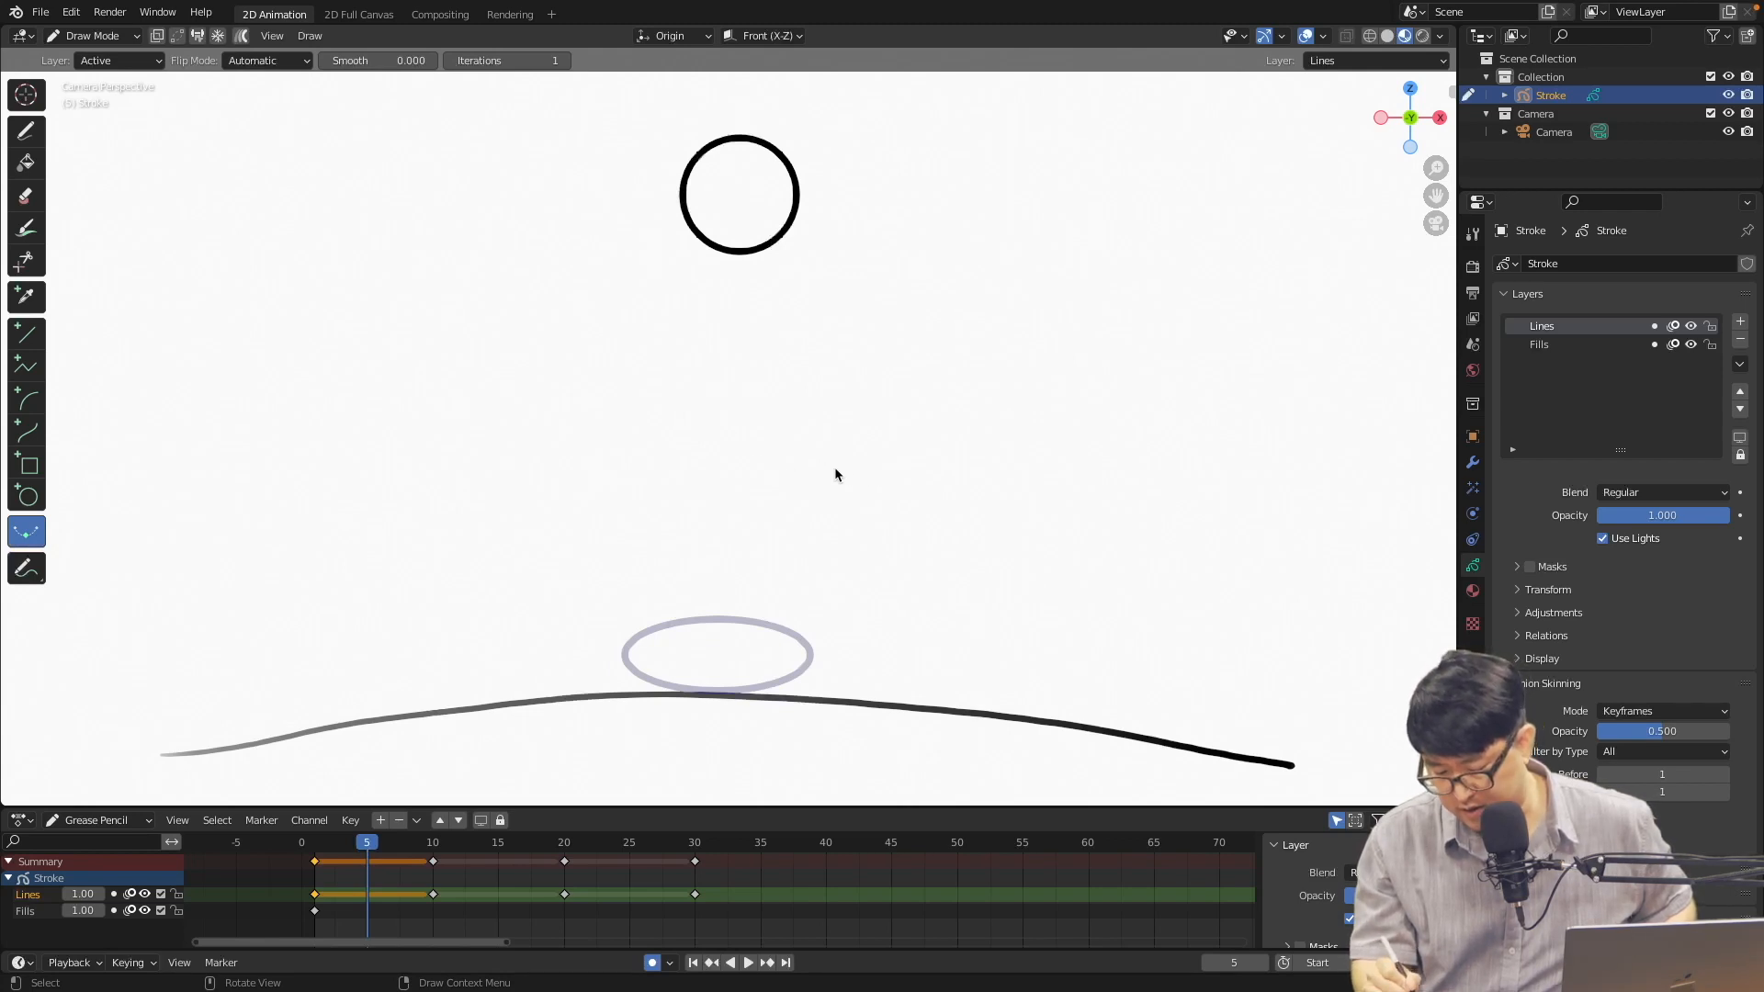
{"action": "left_click_drag", "start_coordinate": [835, 467], "coordinate": [738, 547]}
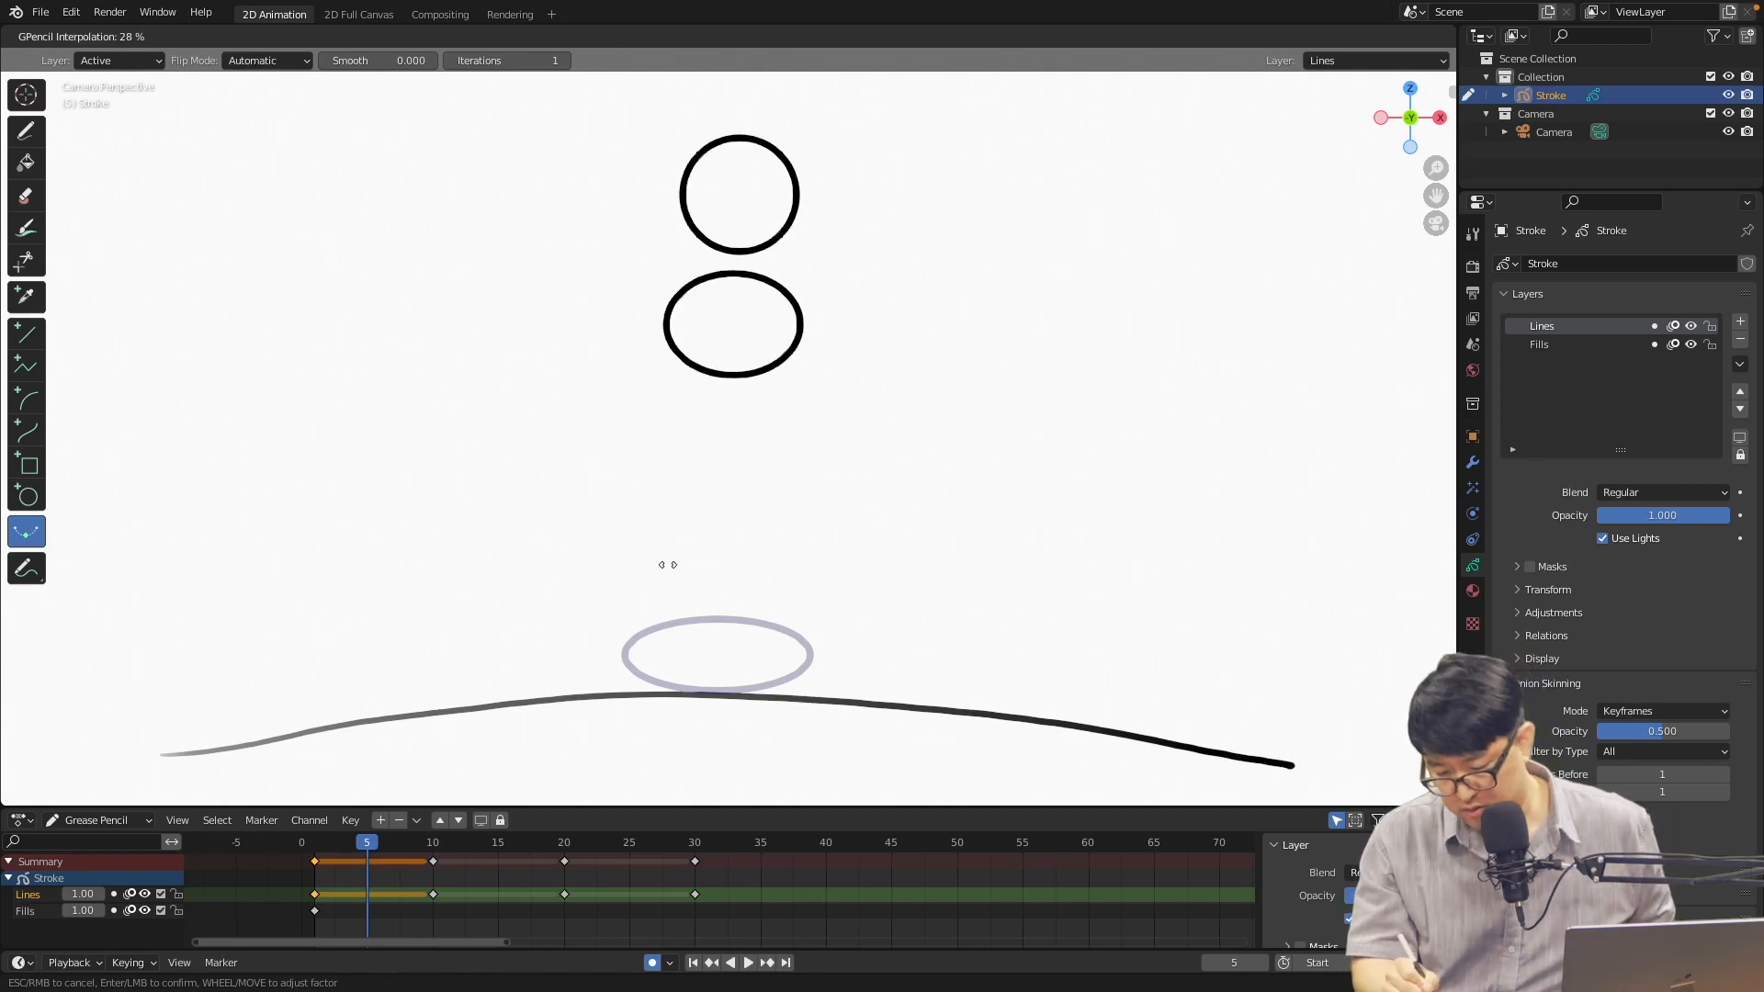
{"action": "left_click", "coordinate": [669, 571]}
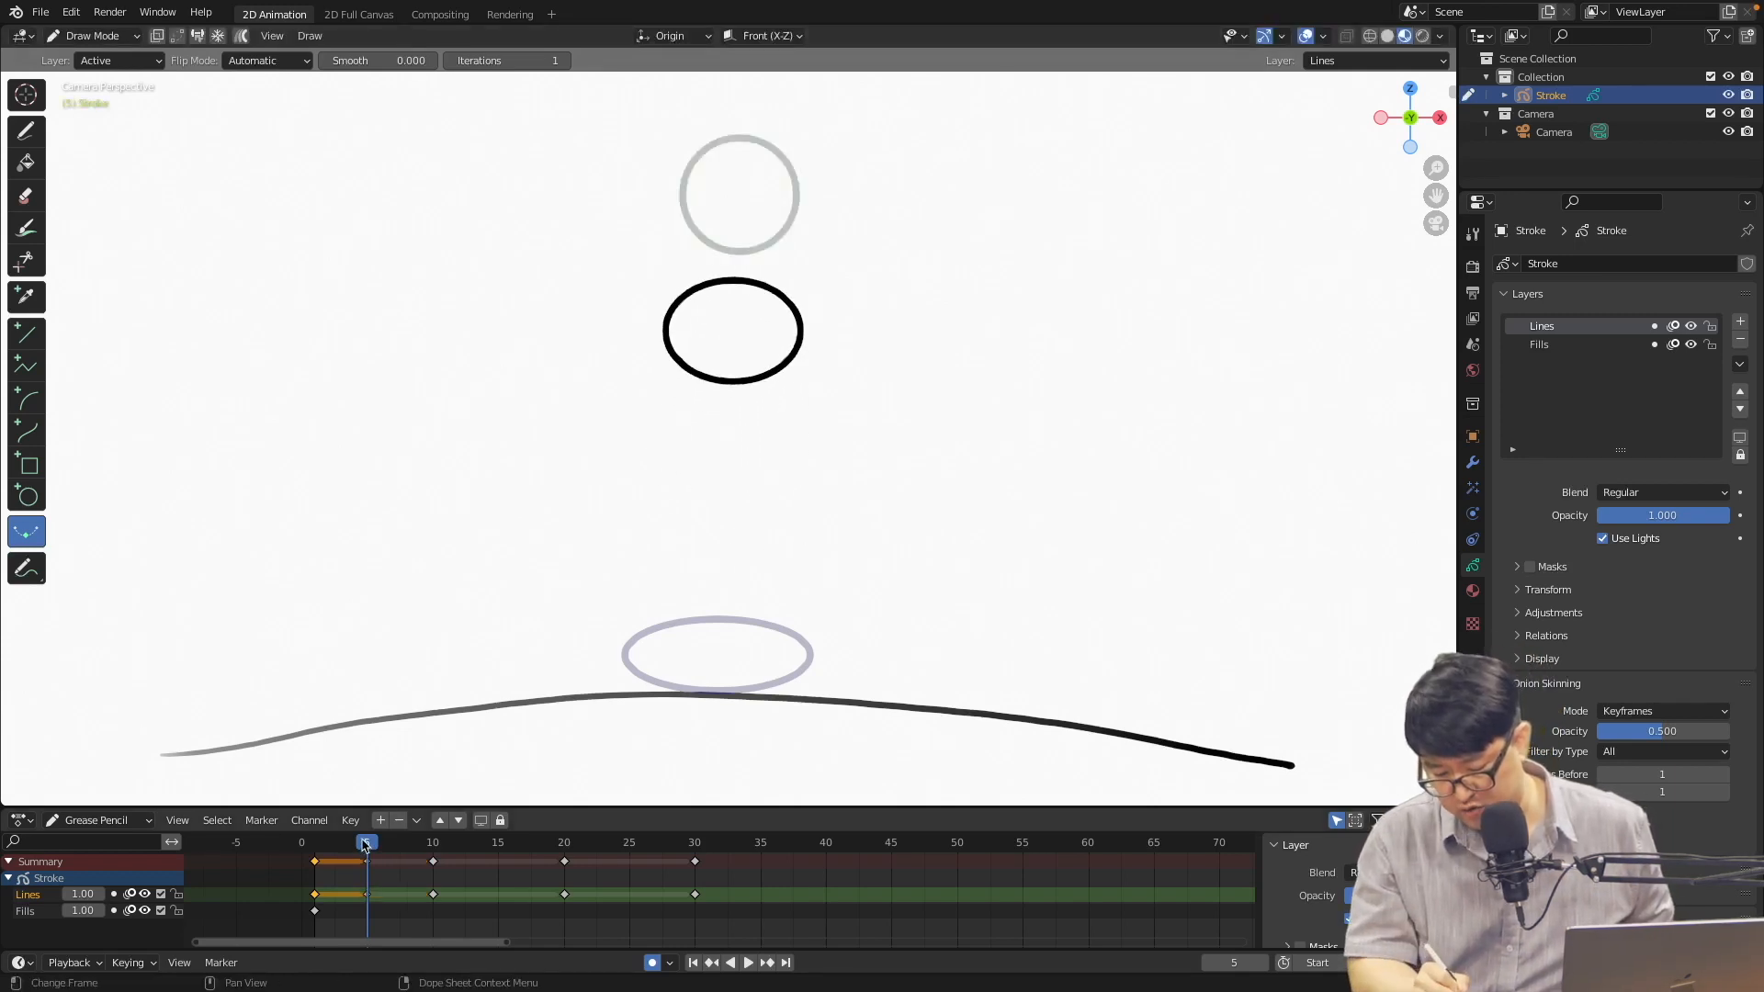
Interpolate a flattened in-between ball just above the ground at frame 8 and play back the fall
{"action": "mouse_move", "coordinate": [395, 843]}
{"action": "left_mouse_down"}
{"action": "mouse_move", "coordinate": [323, 844]}
{"action": "mouse_move", "coordinate": [403, 847]}
{"action": "left_mouse_up"}
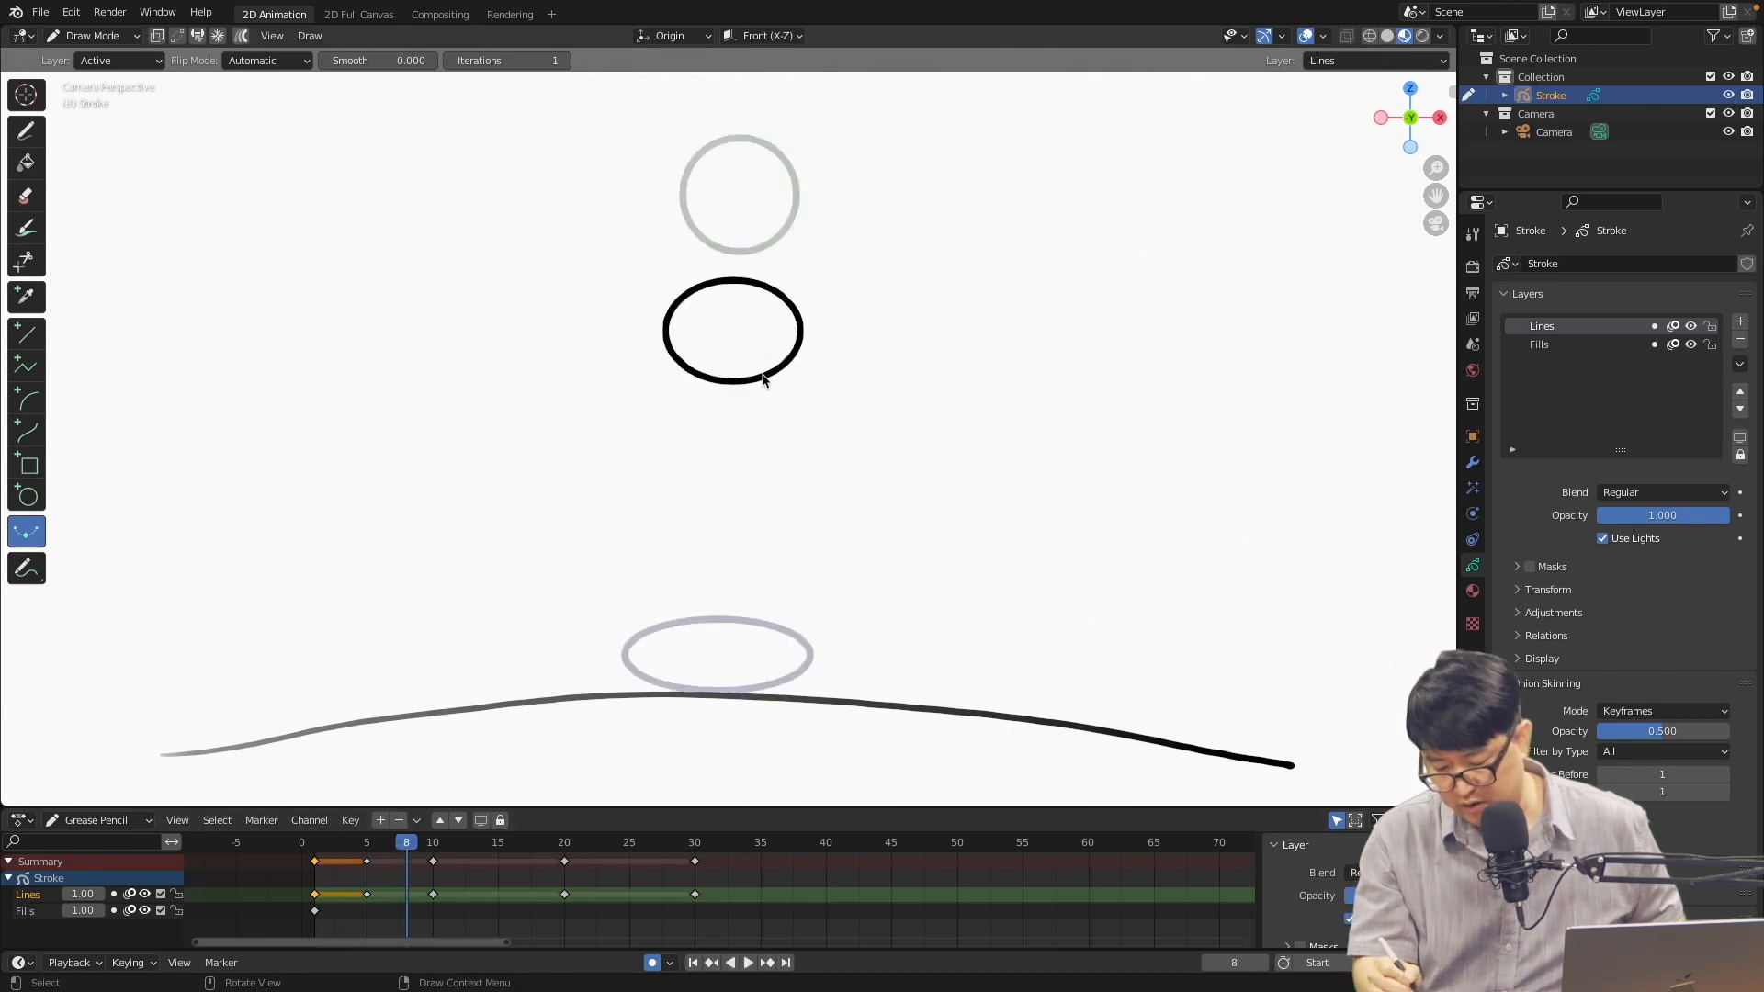
{"action": "left_click_drag", "start_coordinate": [686, 529], "coordinate": [810, 522]}
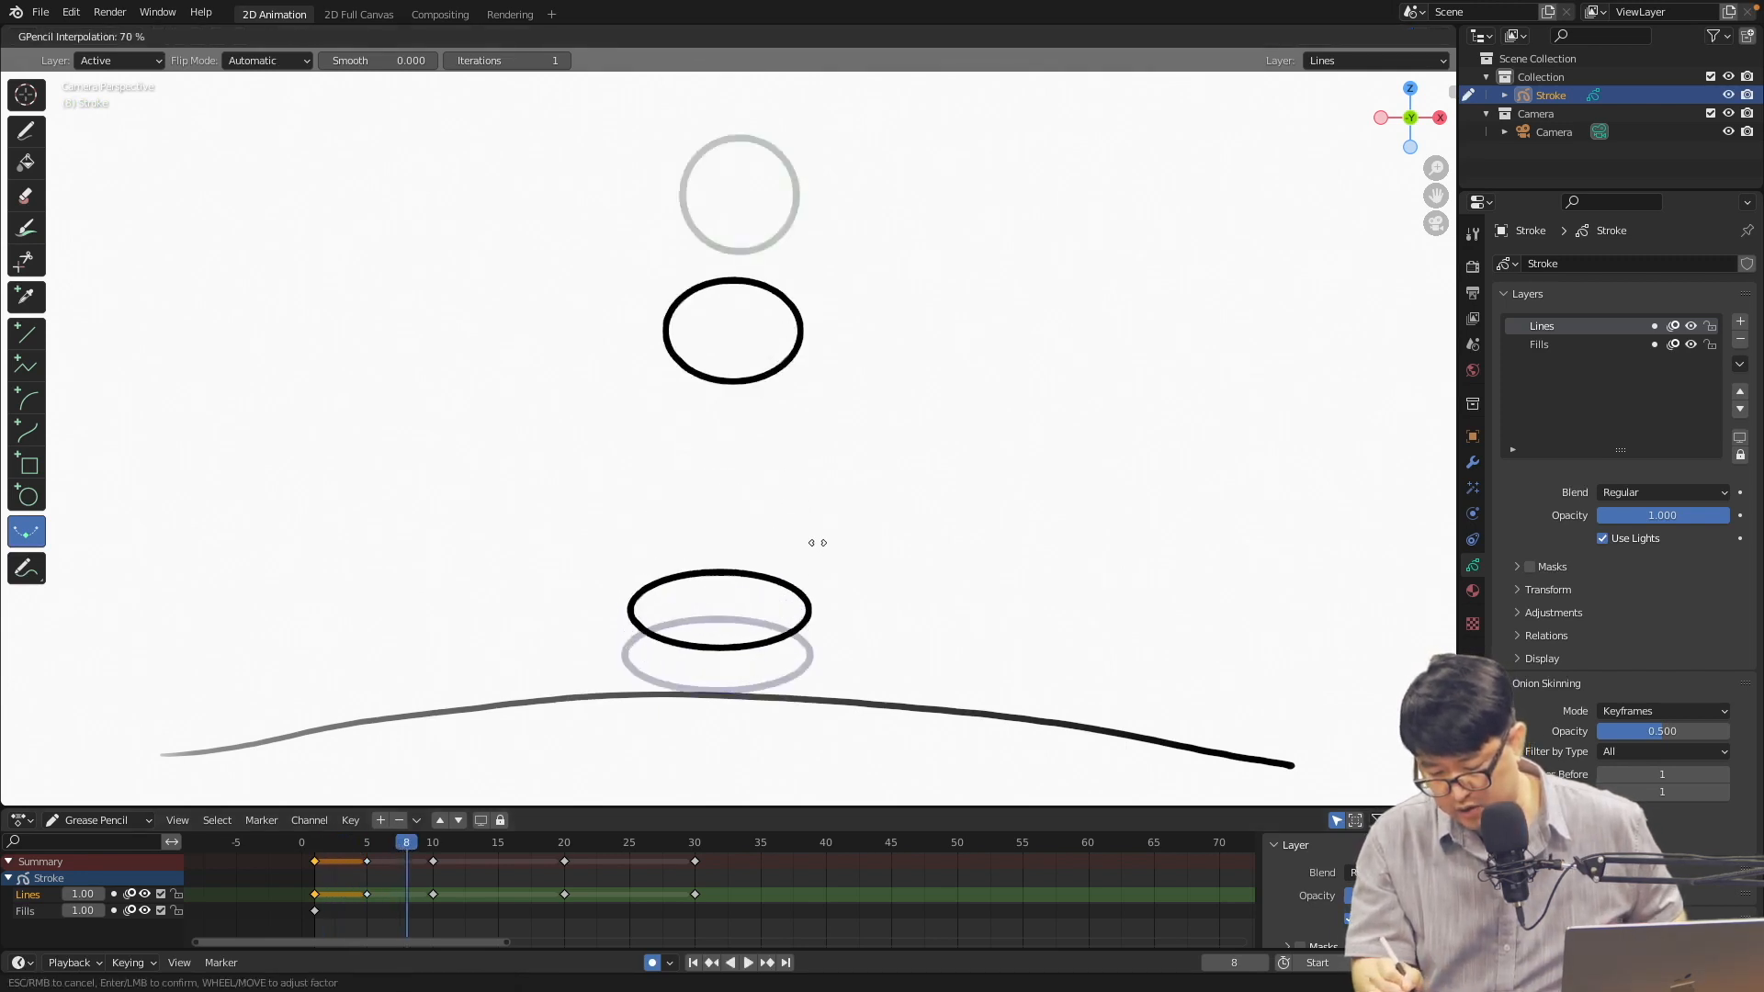
{"action": "left_click", "coordinate": [806, 546]}
{"action": "key", "text": "space"}
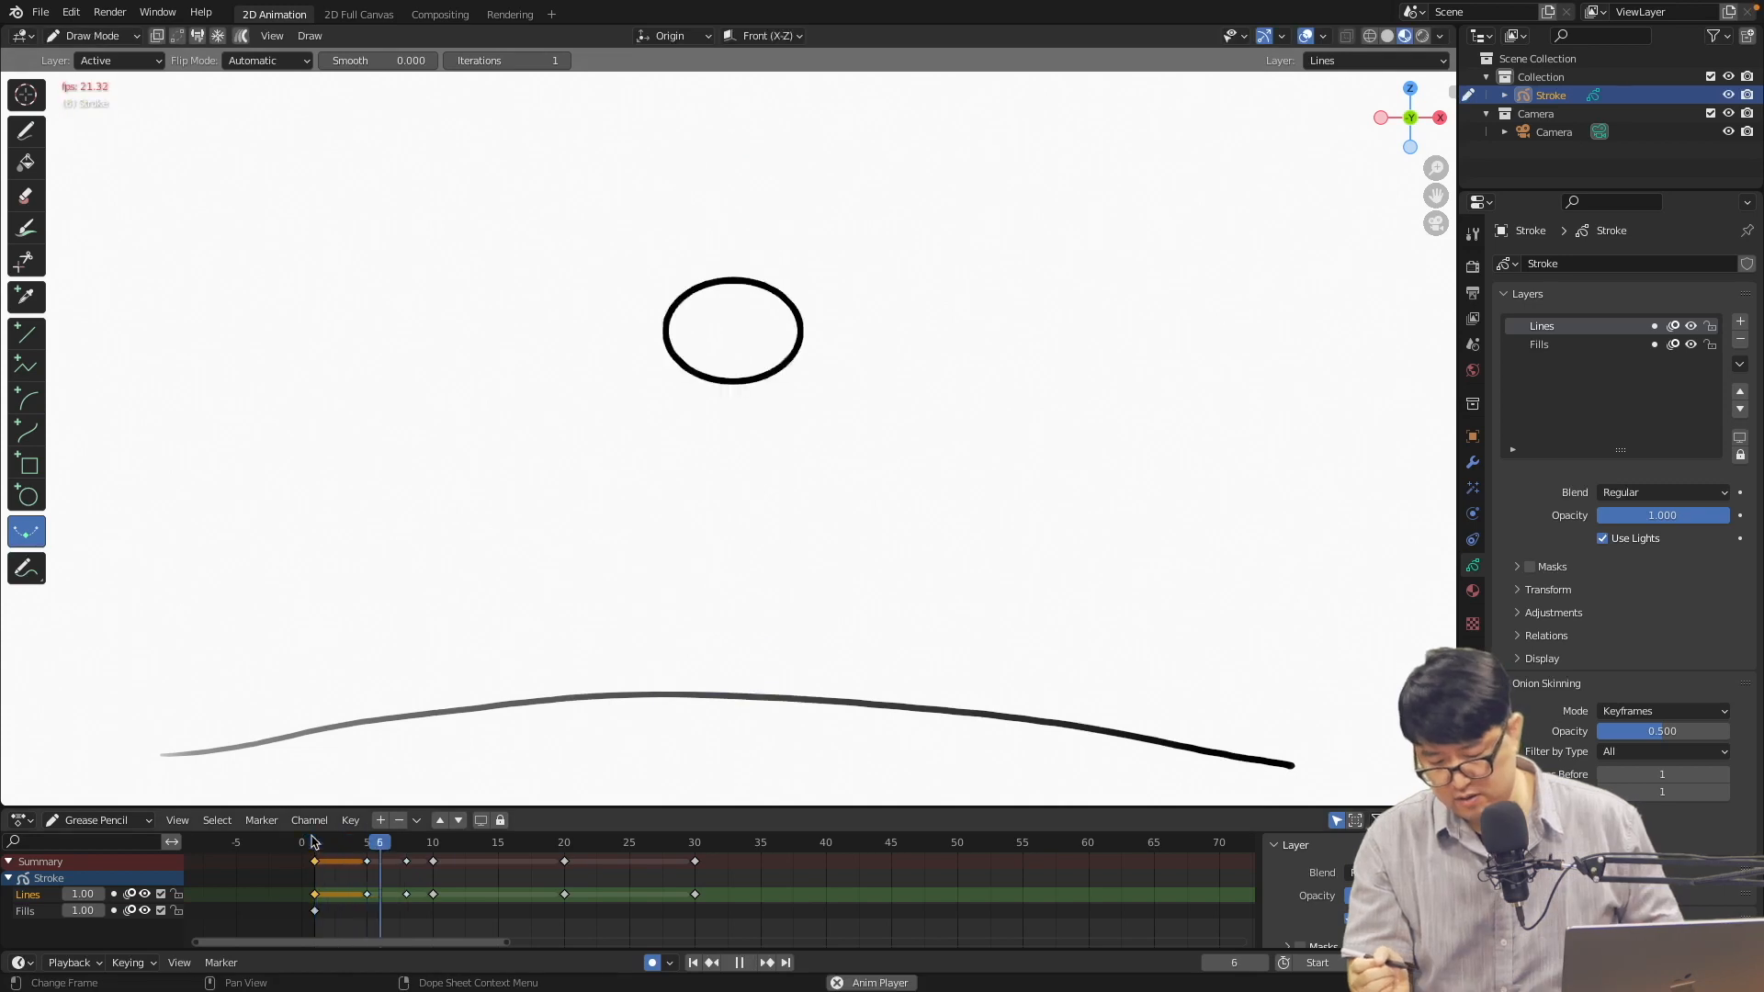
{"action": "key", "text": "space"}
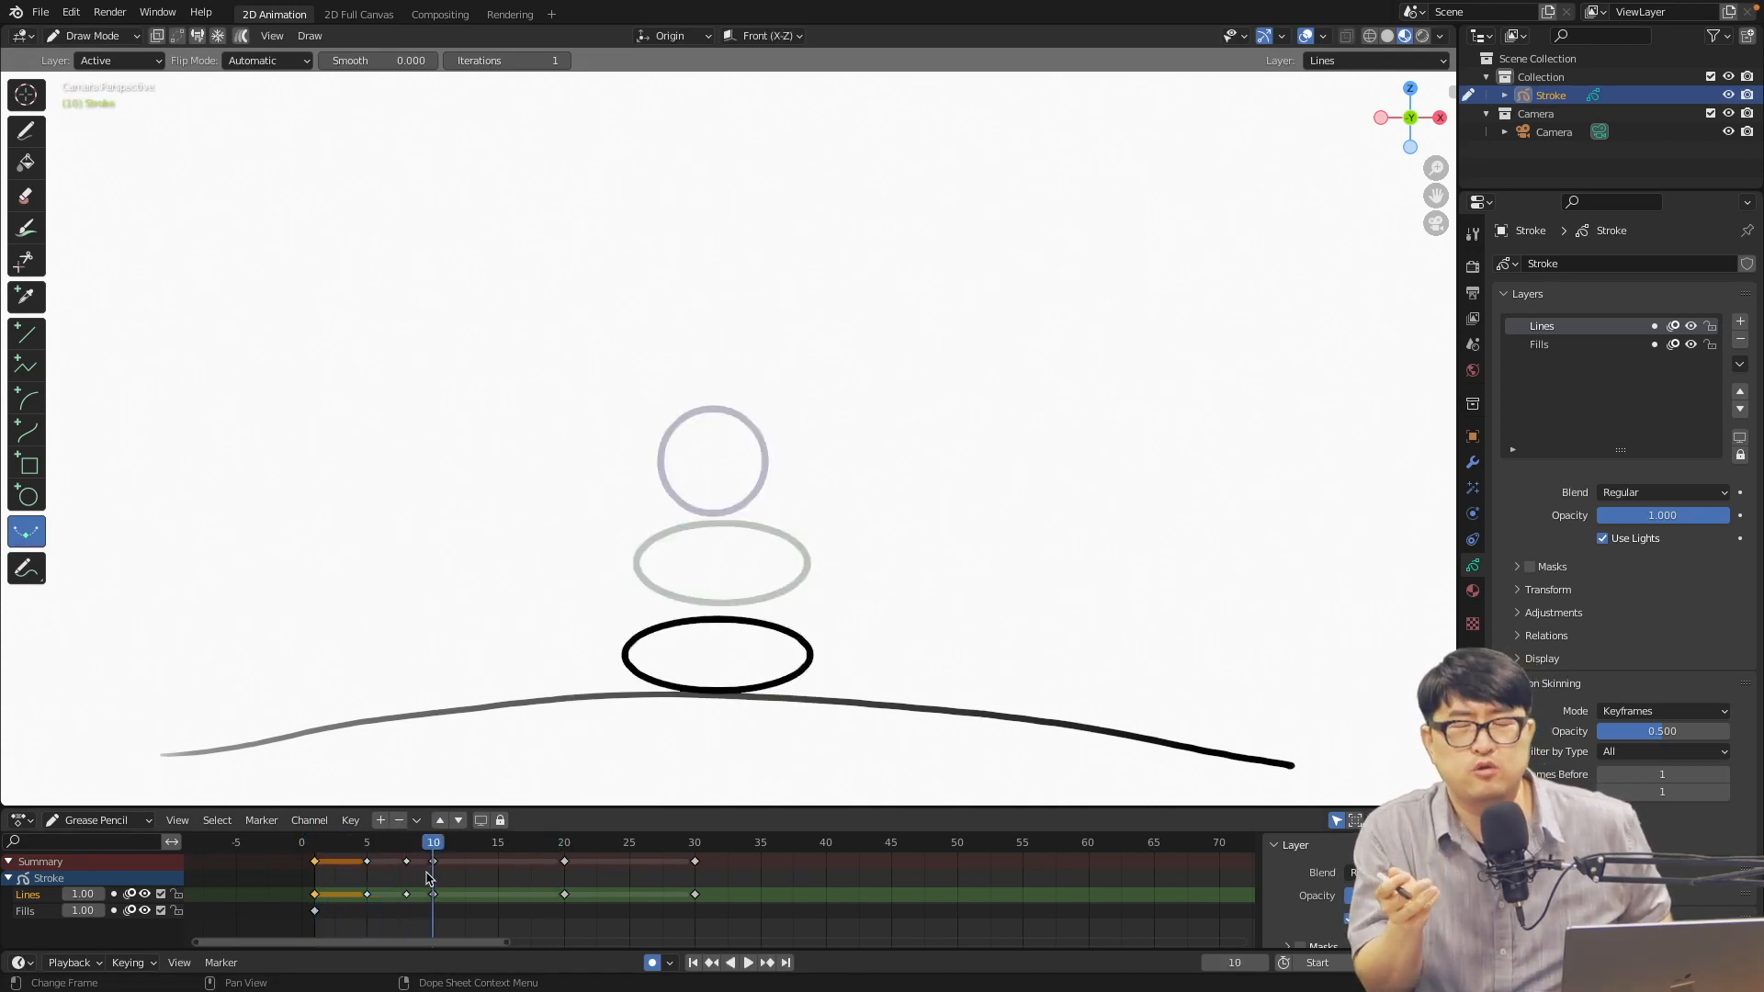
In Edit Mode at frame 14, fill the gap between the frame 10 and 20 keyframes of Lines using Interpolate Sequence
{"action": "left_click", "coordinate": [425, 877]}
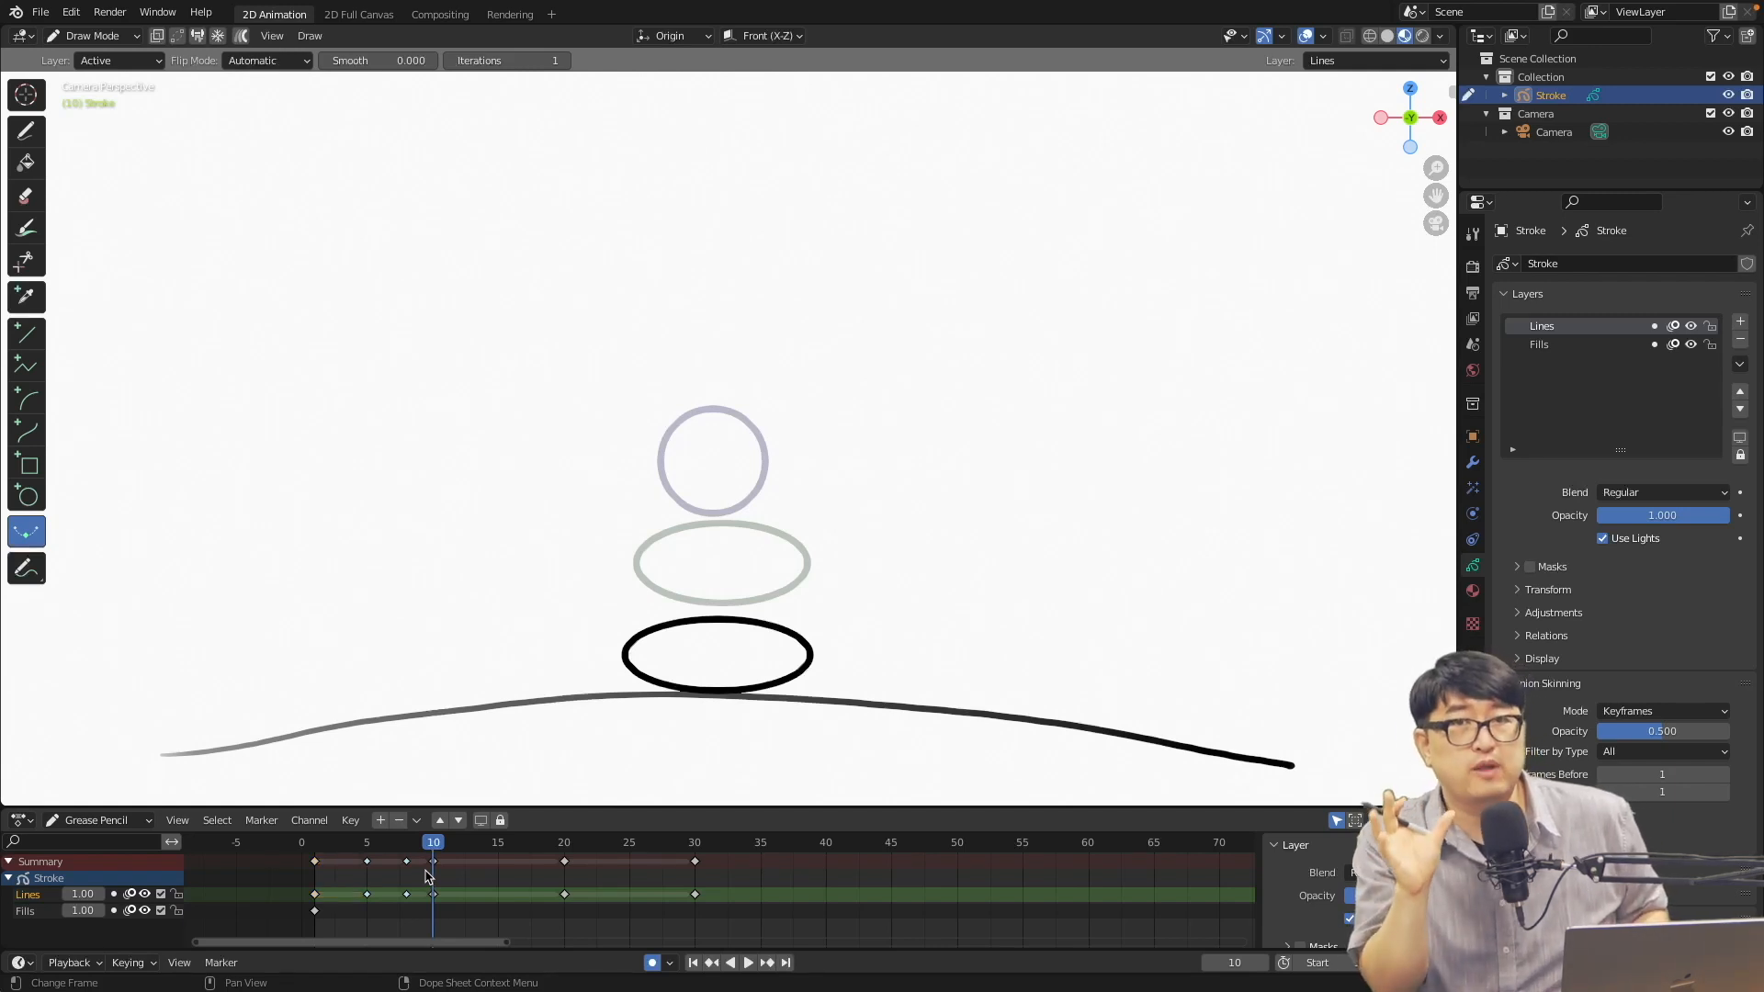
{"action": "left_click", "coordinate": [429, 877]}
{"action": "key", "text": "space"}
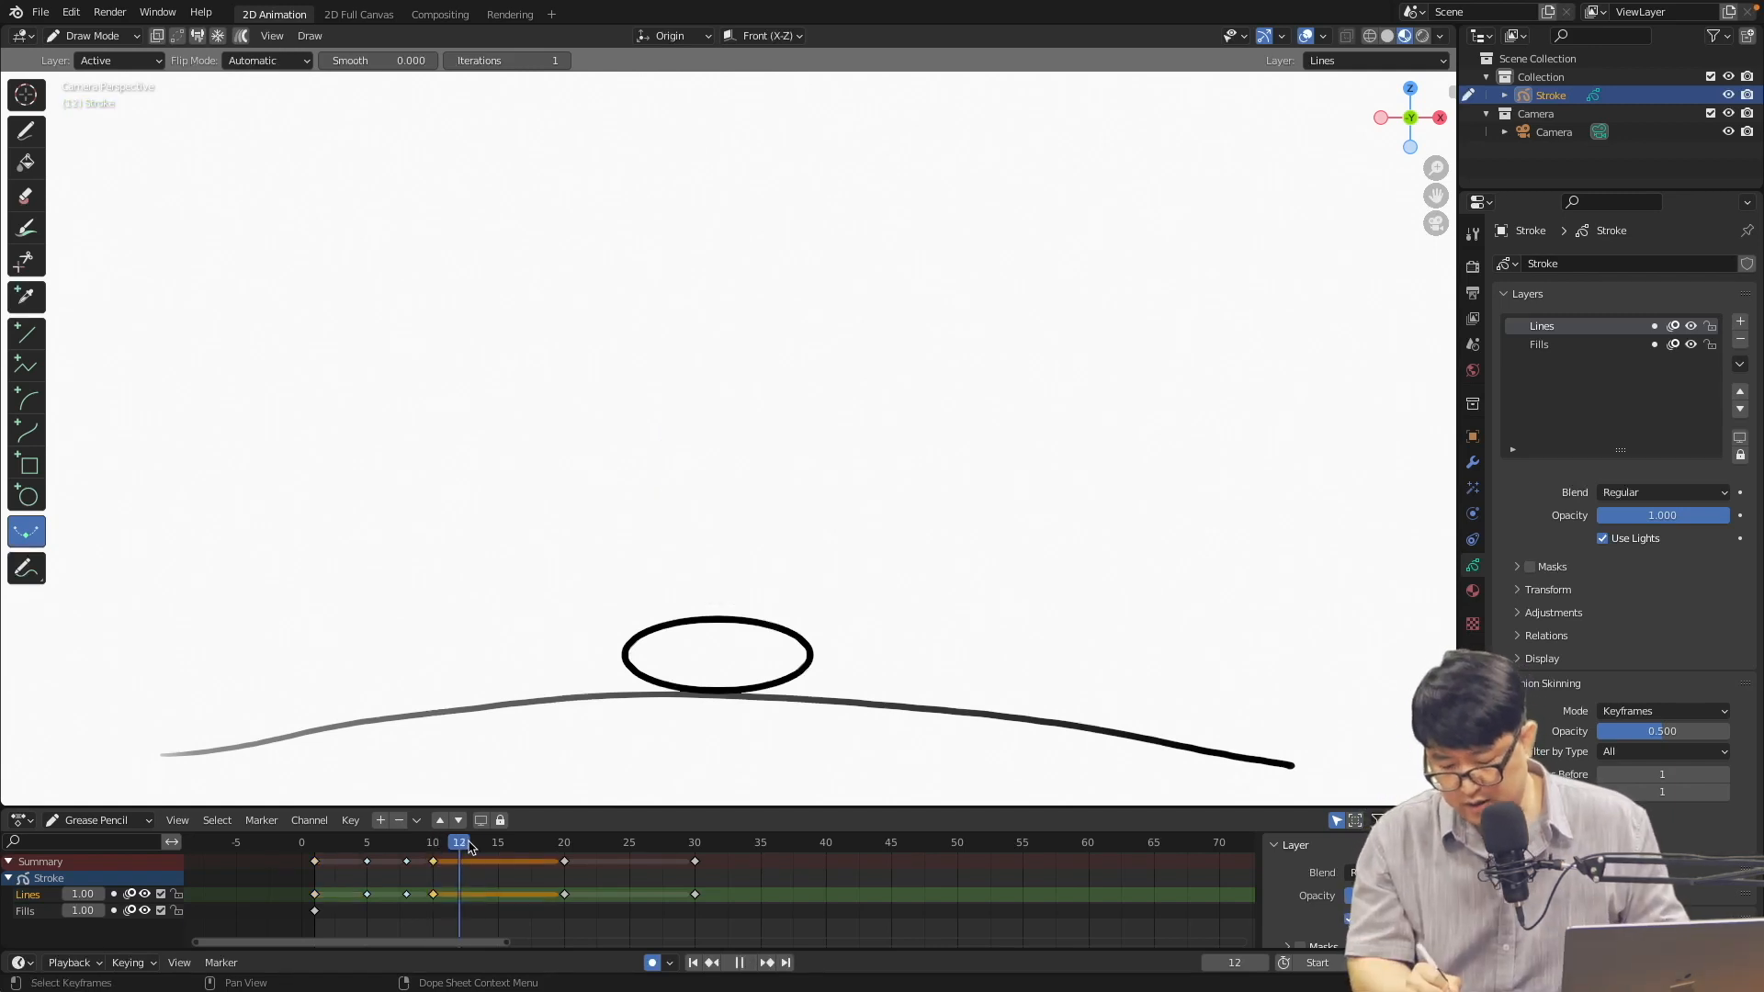
{"action": "key", "text": "space"}
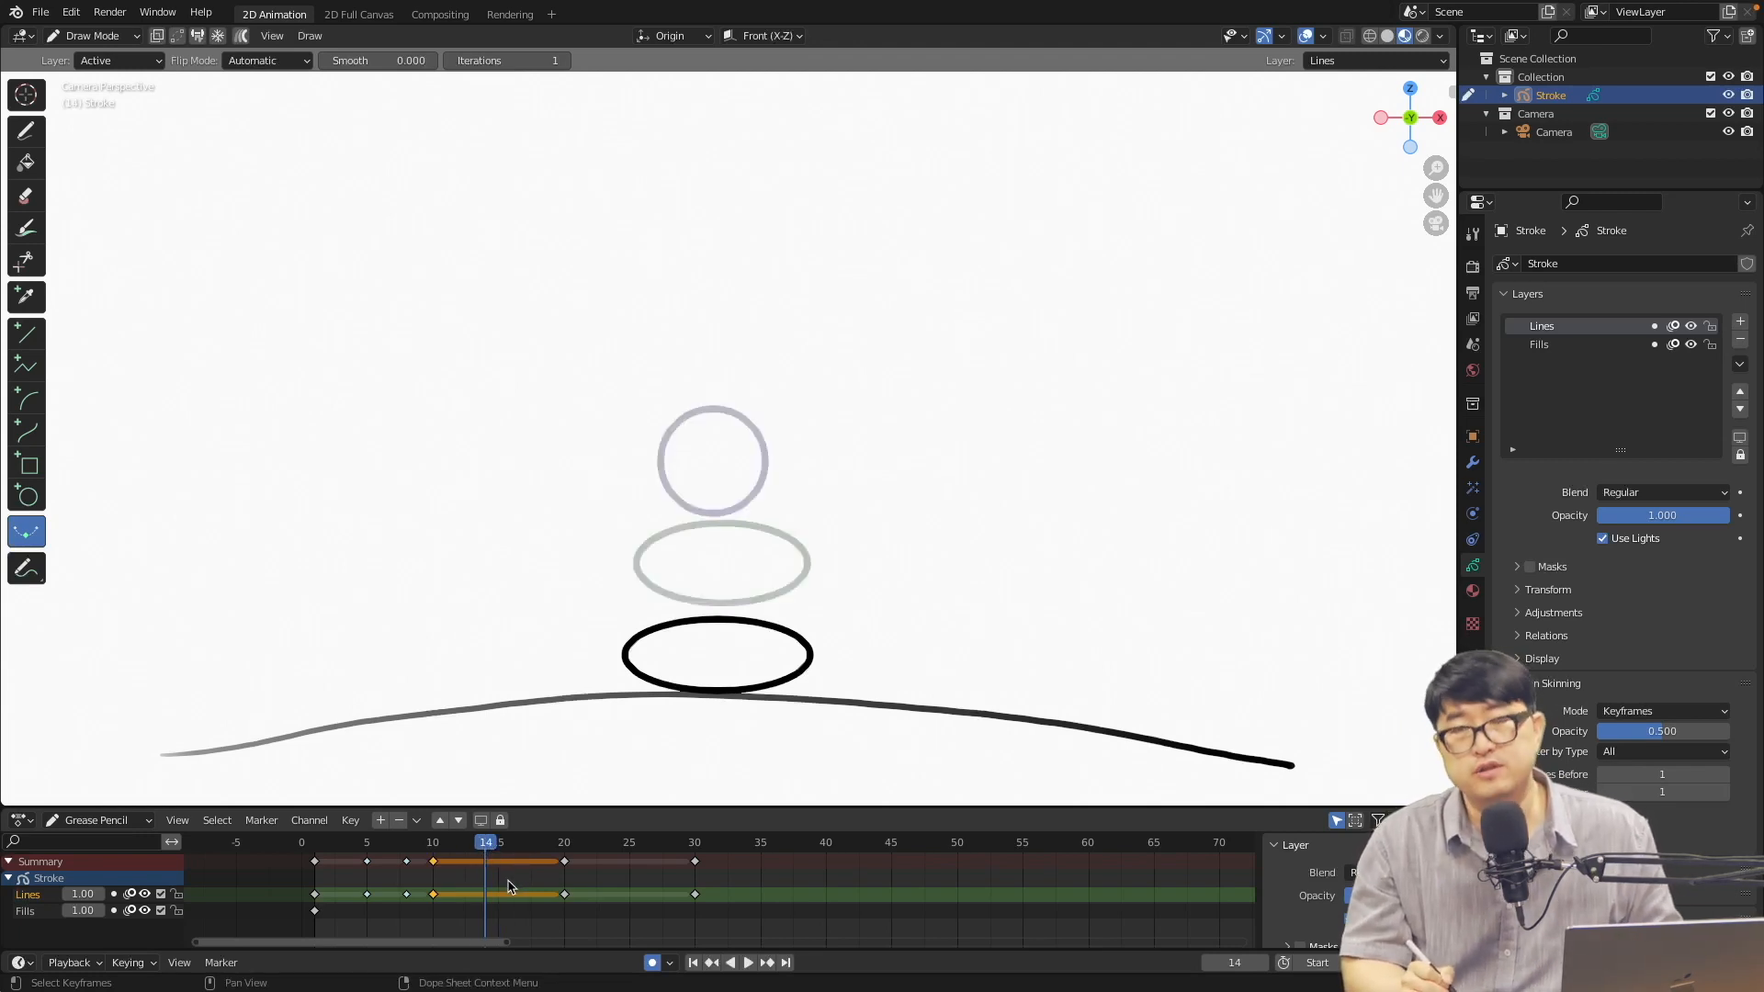
{"action": "mouse_move", "coordinate": [486, 844]}
{"action": "left_mouse_down"}
{"action": "mouse_move", "coordinate": [458, 845]}
{"action": "mouse_move", "coordinate": [478, 858]}
{"action": "left_mouse_up"}
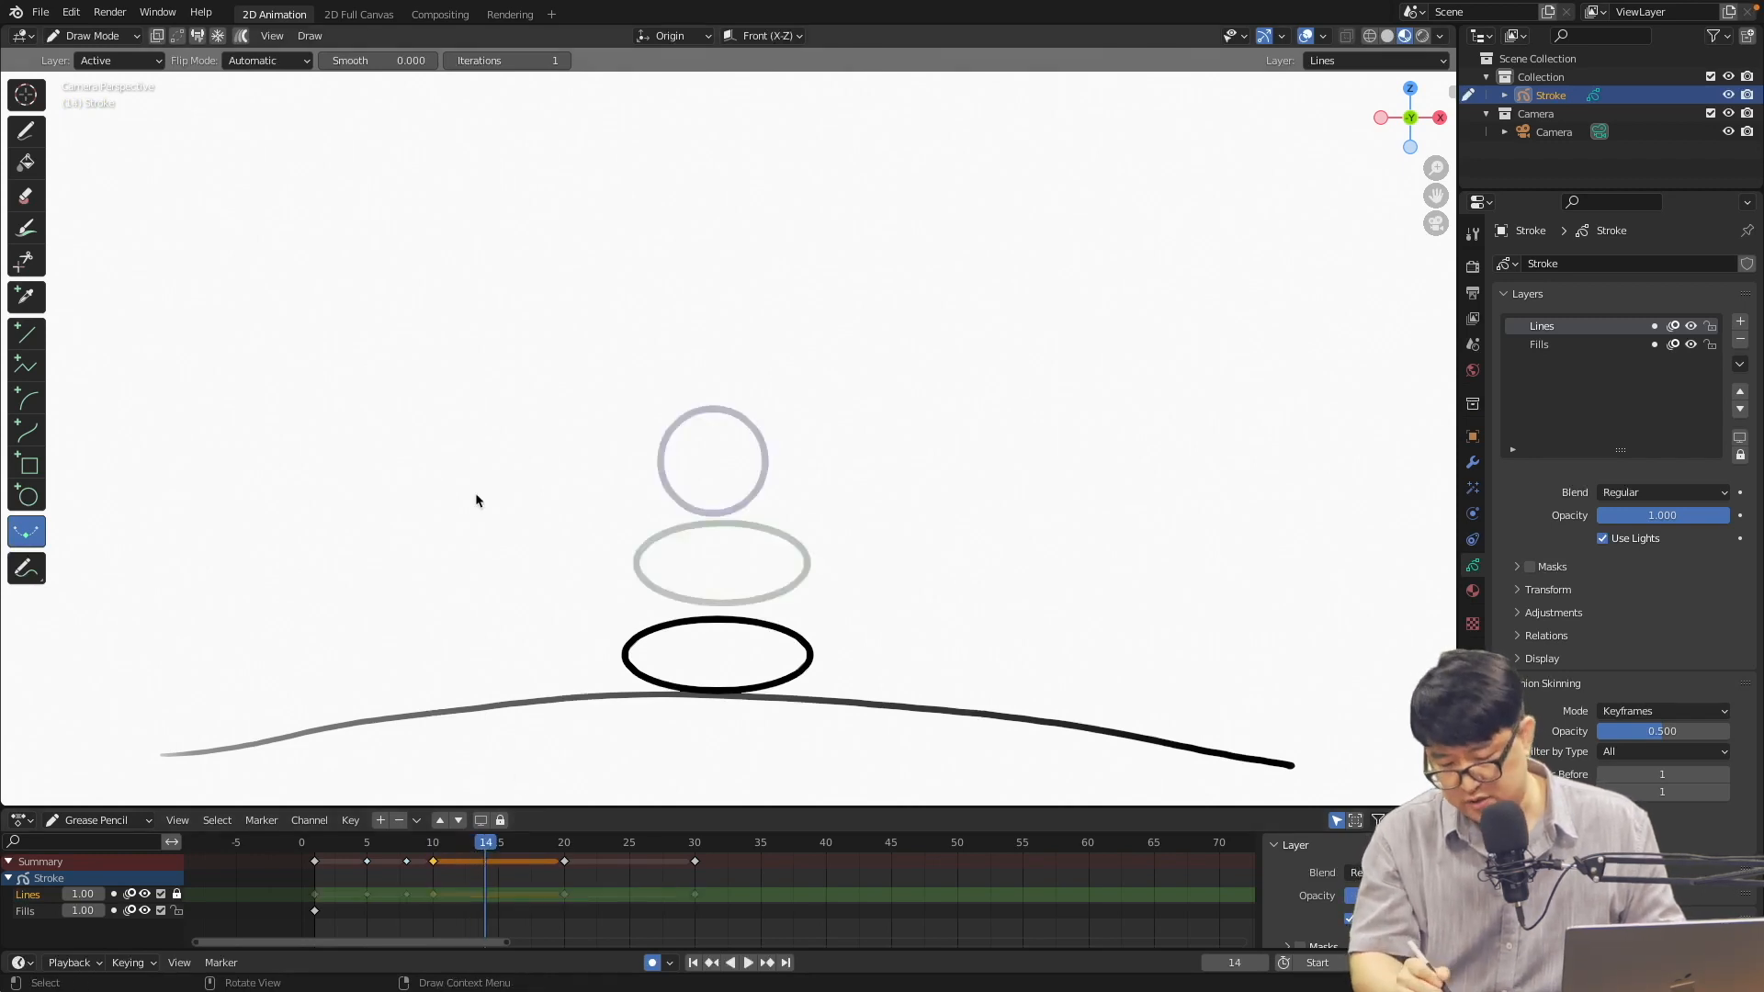
{"action": "key", "text": "Tab"}
{"action": "left_click", "coordinate": [457, 913]}
{"action": "left_click", "coordinate": [439, 896]}
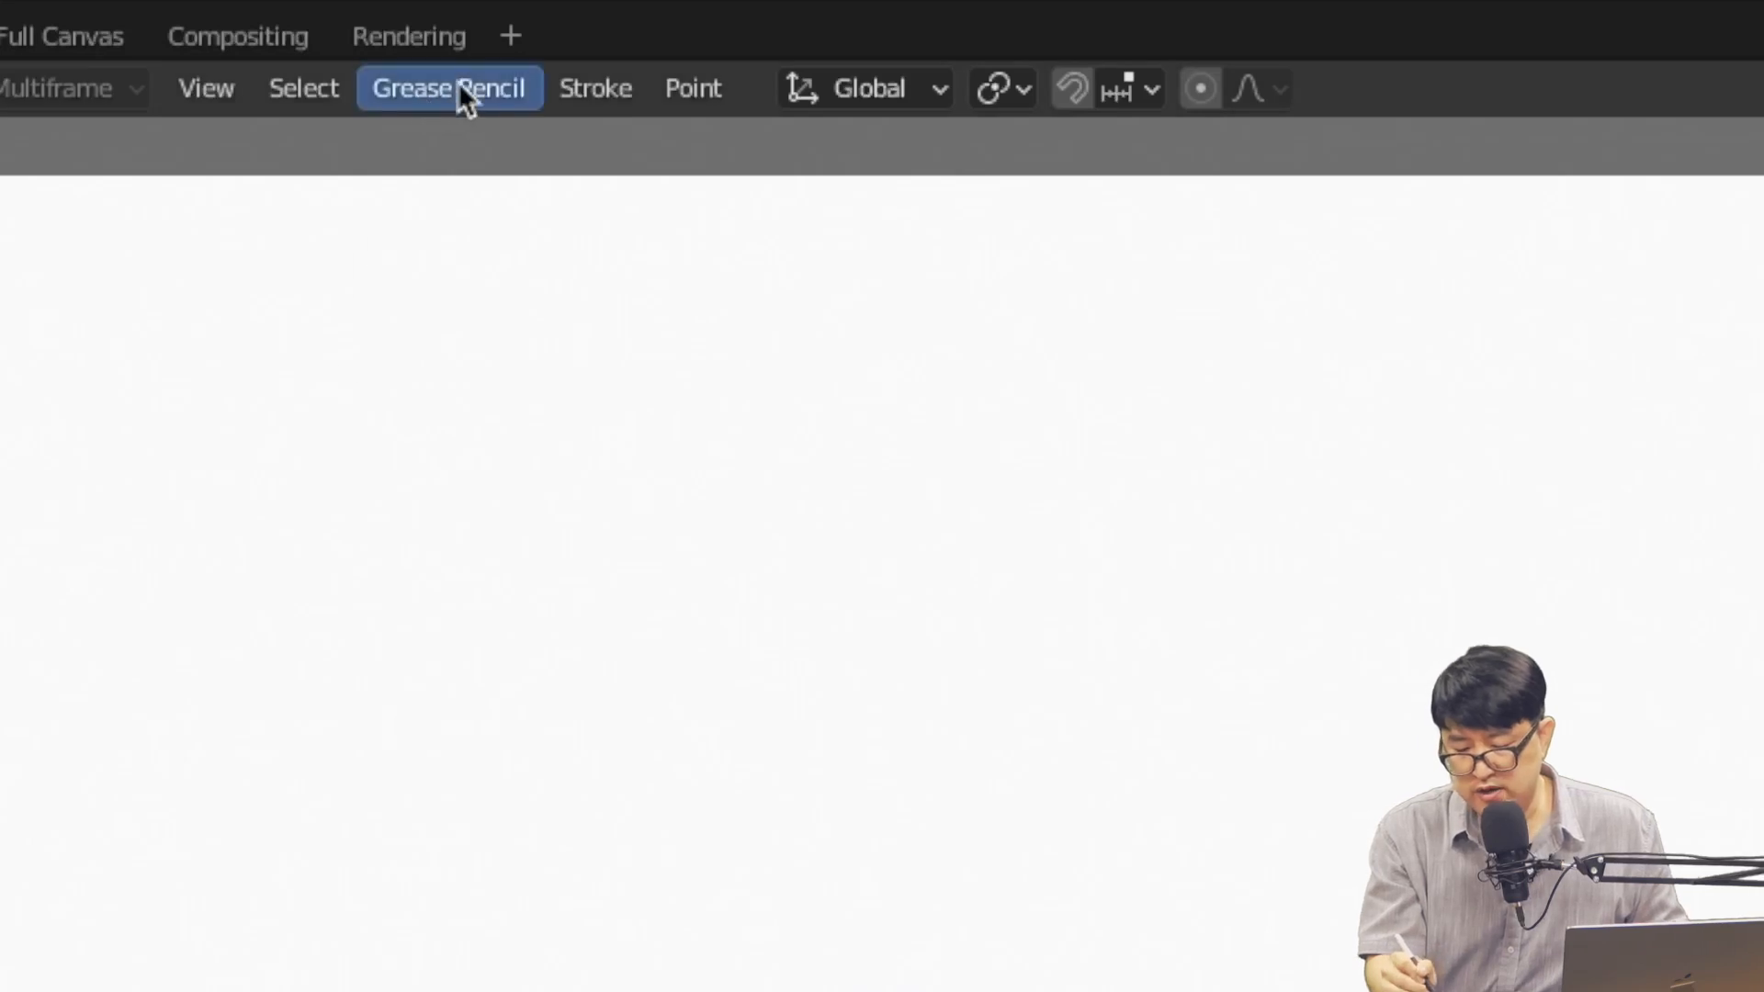
{"action": "left_click", "coordinate": [536, 36]}
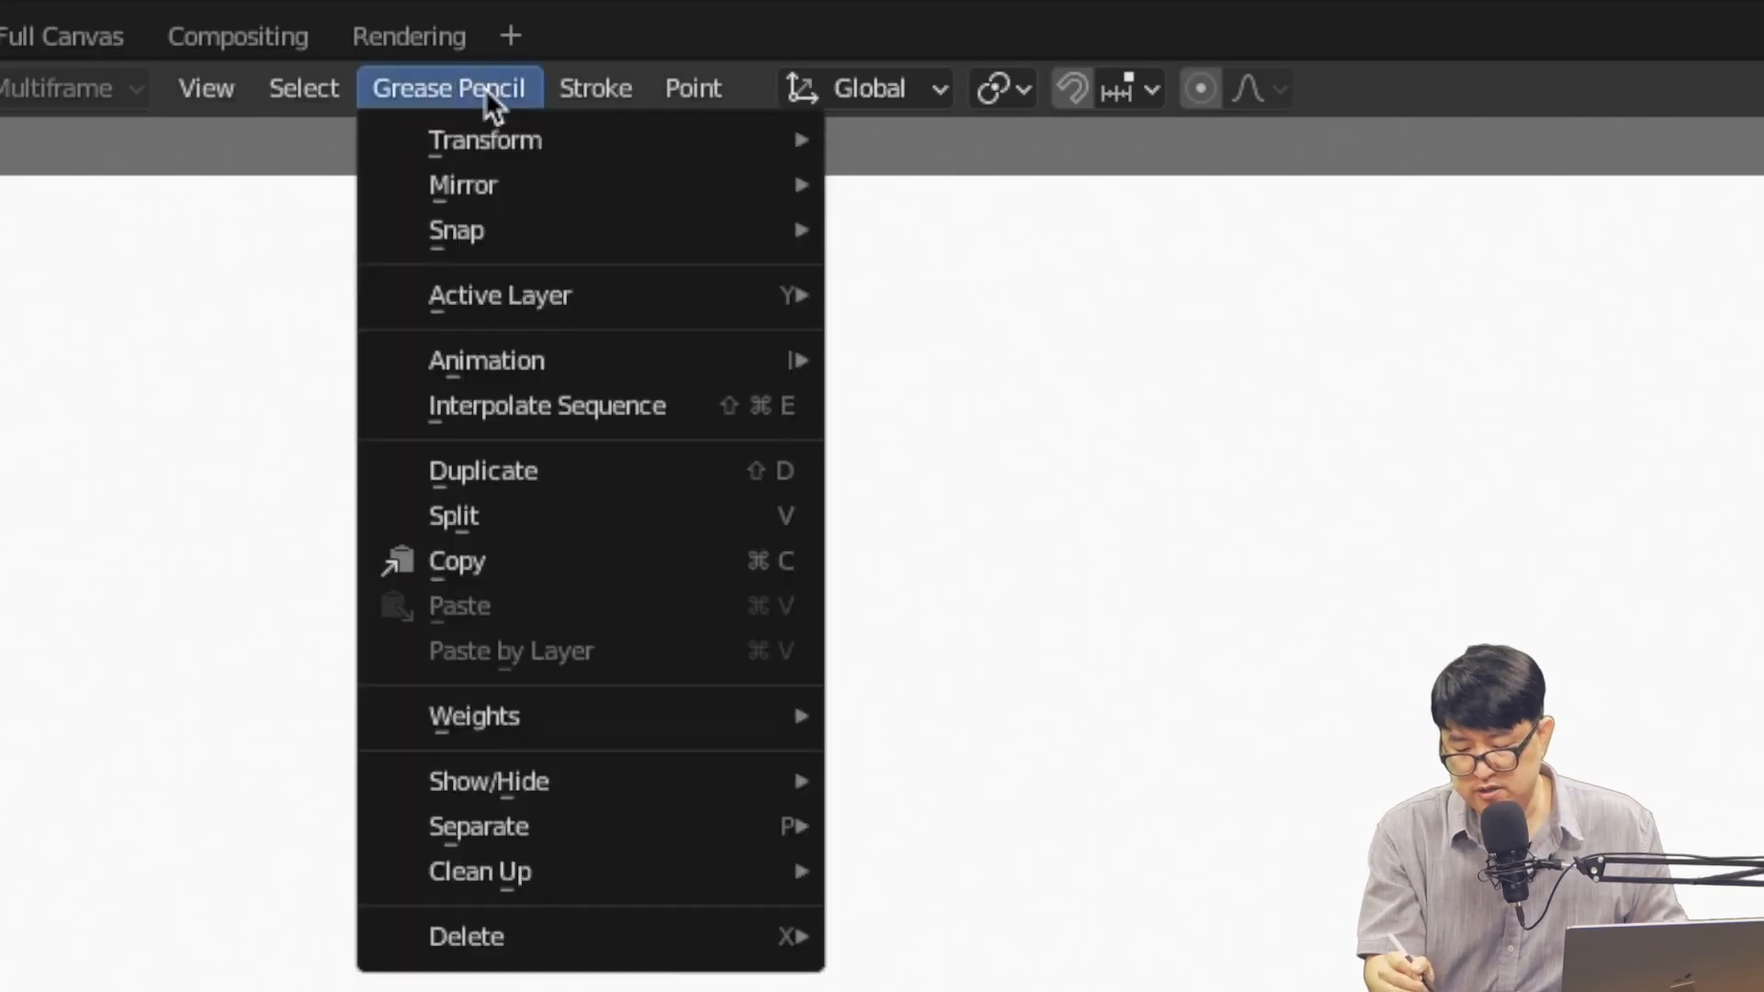
{"action": "left_click", "coordinate": [643, 408]}
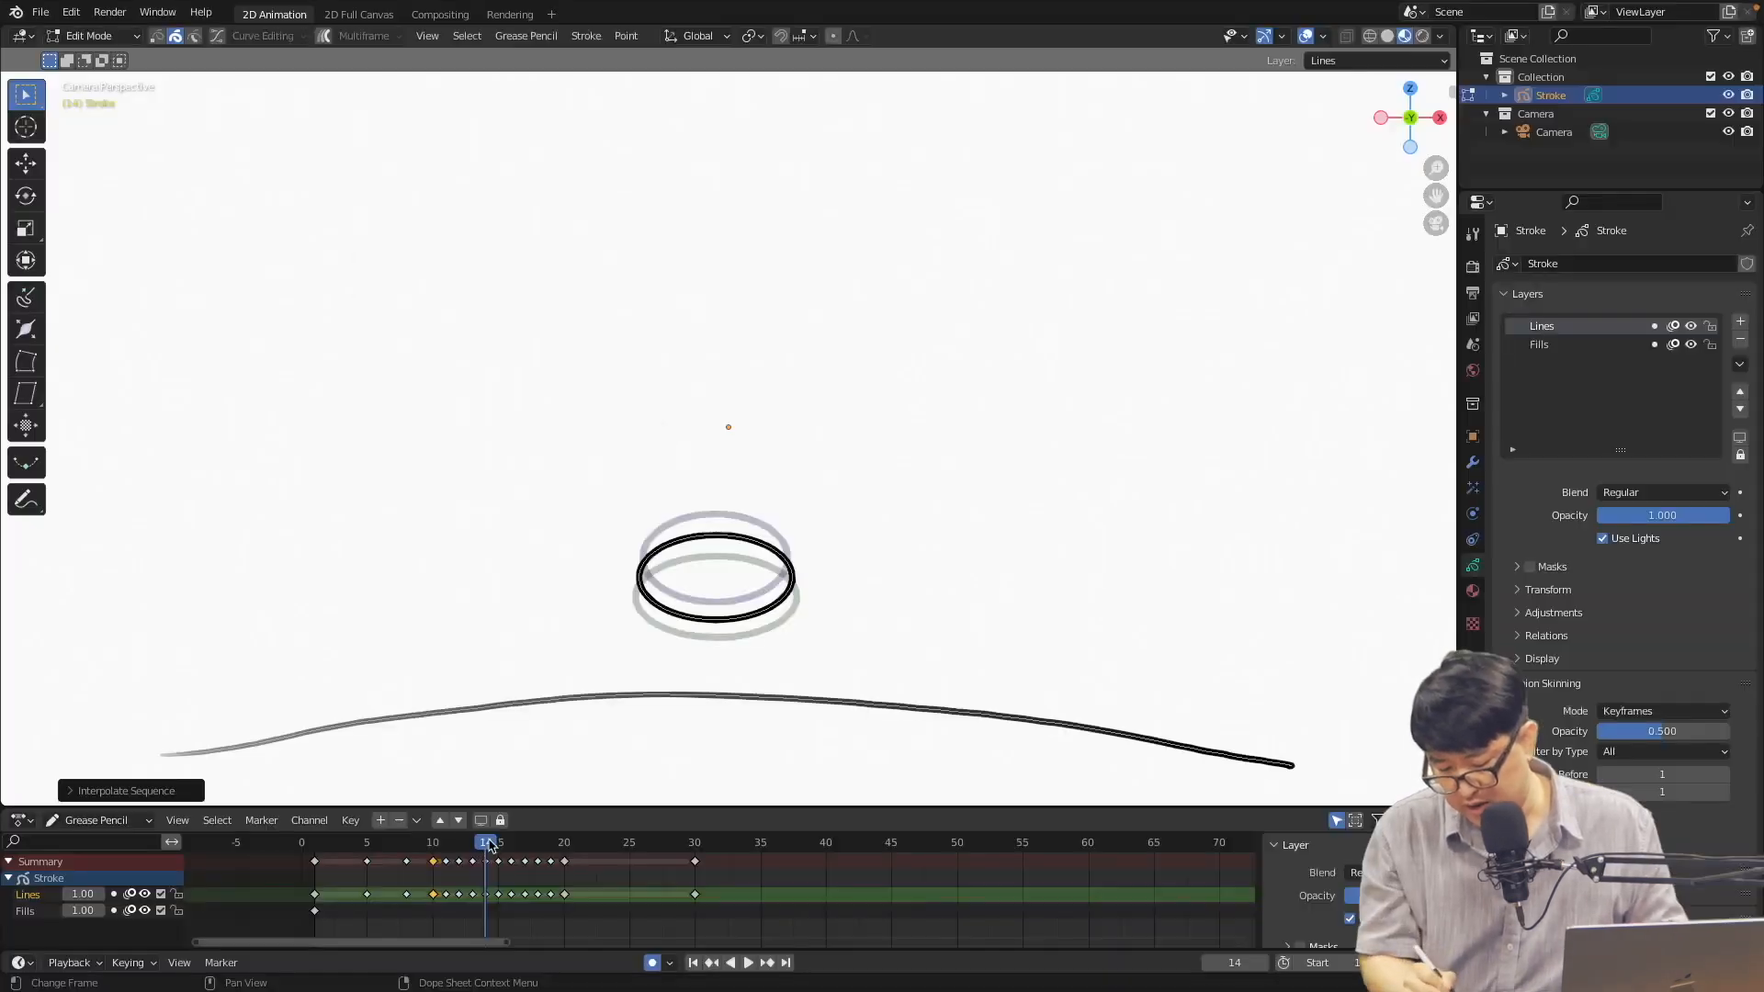
{"action": "mouse_move", "coordinate": [485, 843]}
{"action": "left_mouse_down"}
{"action": "mouse_move", "coordinate": [445, 847]}
{"action": "mouse_move", "coordinate": [499, 851]}
{"action": "mouse_move", "coordinate": [436, 866]}
{"action": "mouse_move", "coordinate": [496, 865]}
{"action": "mouse_move", "coordinate": [442, 845]}
{"action": "mouse_move", "coordinate": [529, 844]}
{"action": "mouse_move", "coordinate": [512, 838]}
{"action": "left_mouse_up"}
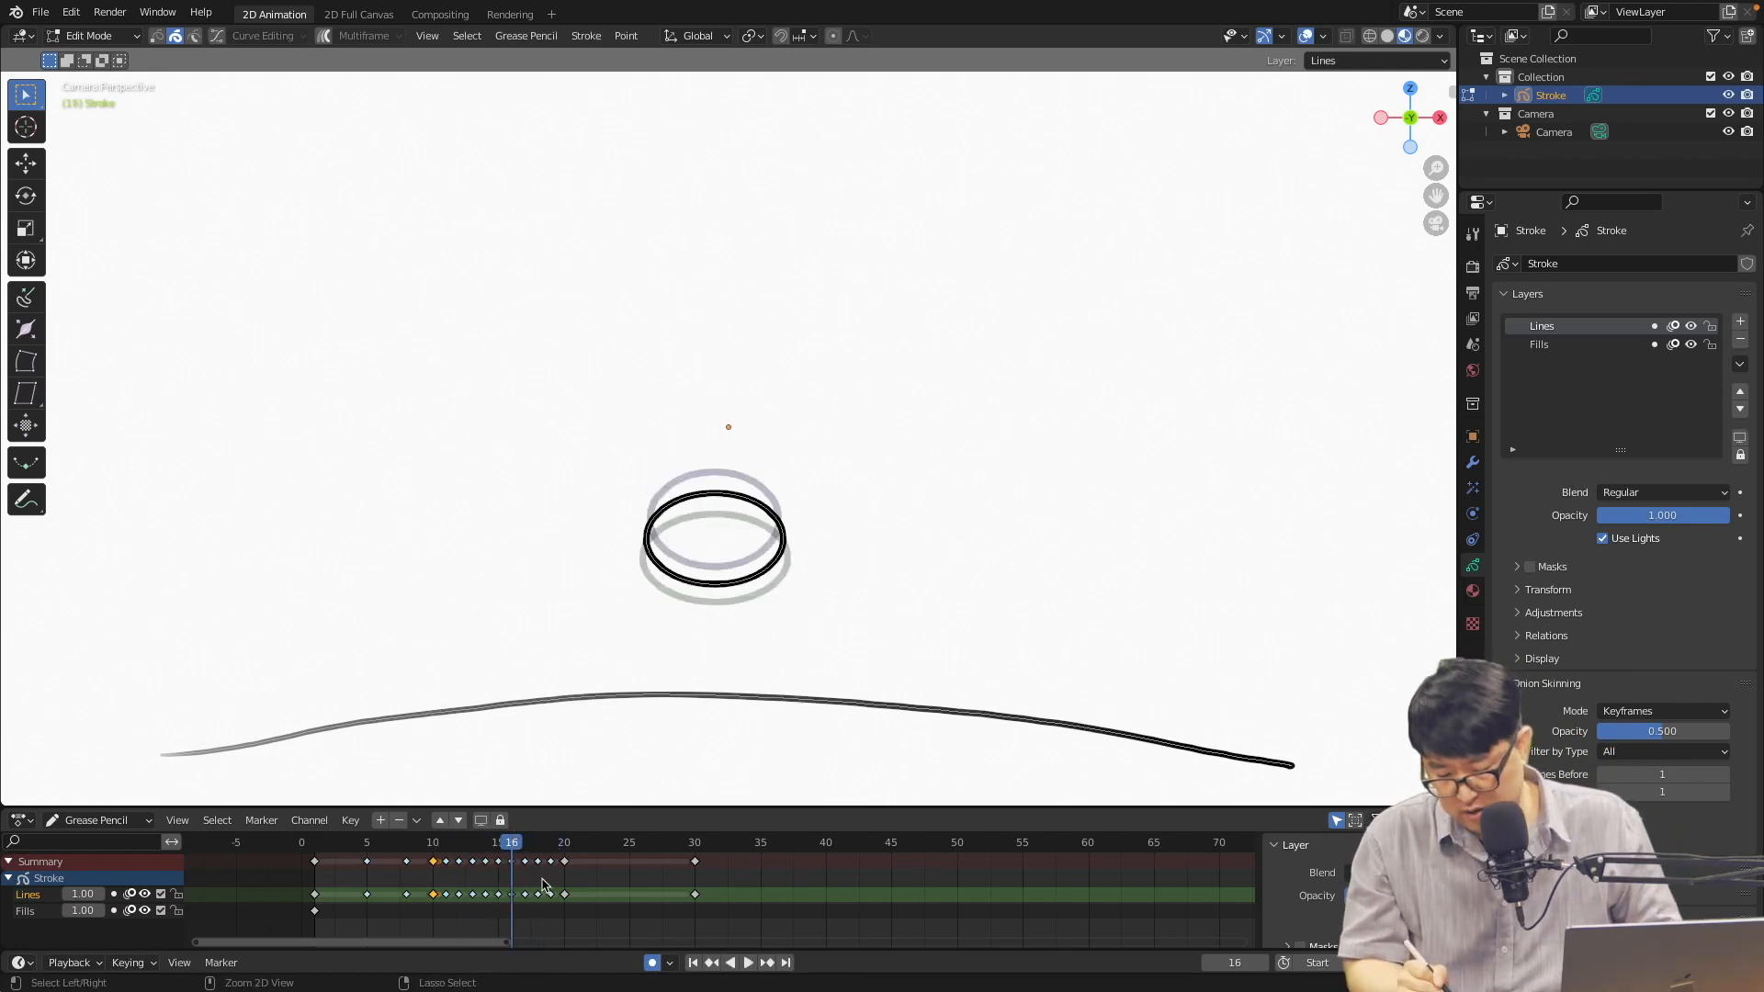
{"action": "left_click", "coordinate": [602, 172]}
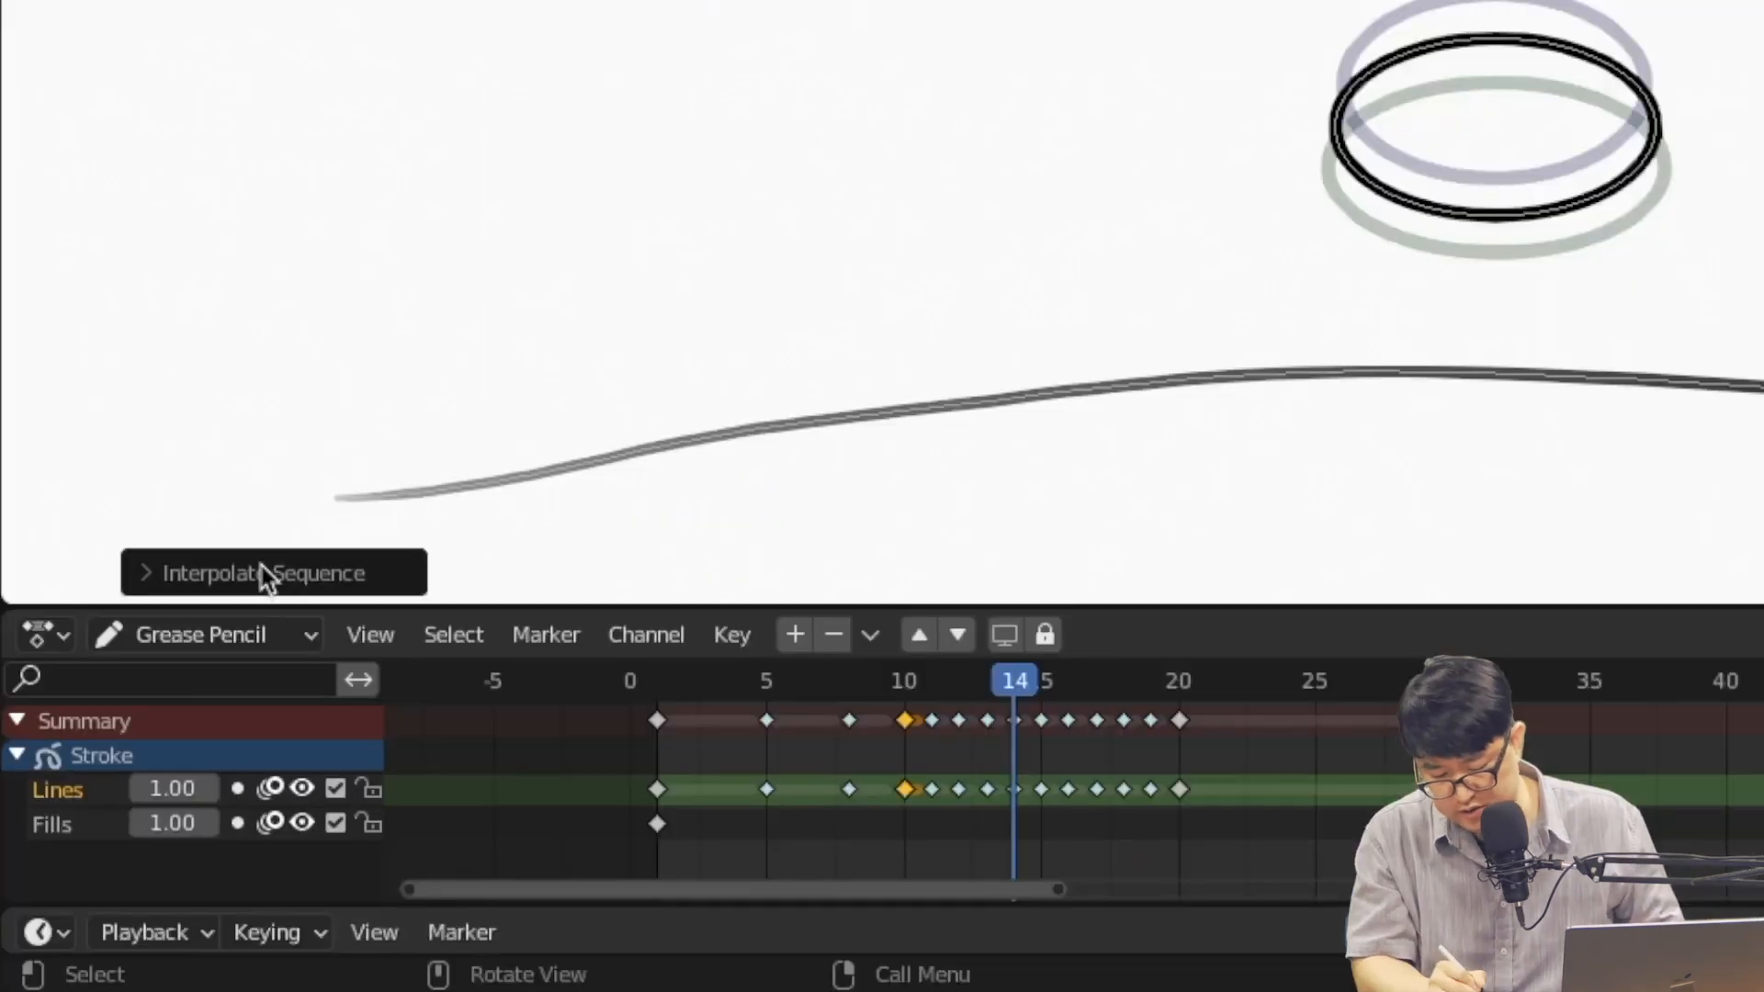
Set the interpolated sequence's type to Circular and its easing to Ease Out
{"action": "left_click", "coordinate": [123, 791]}
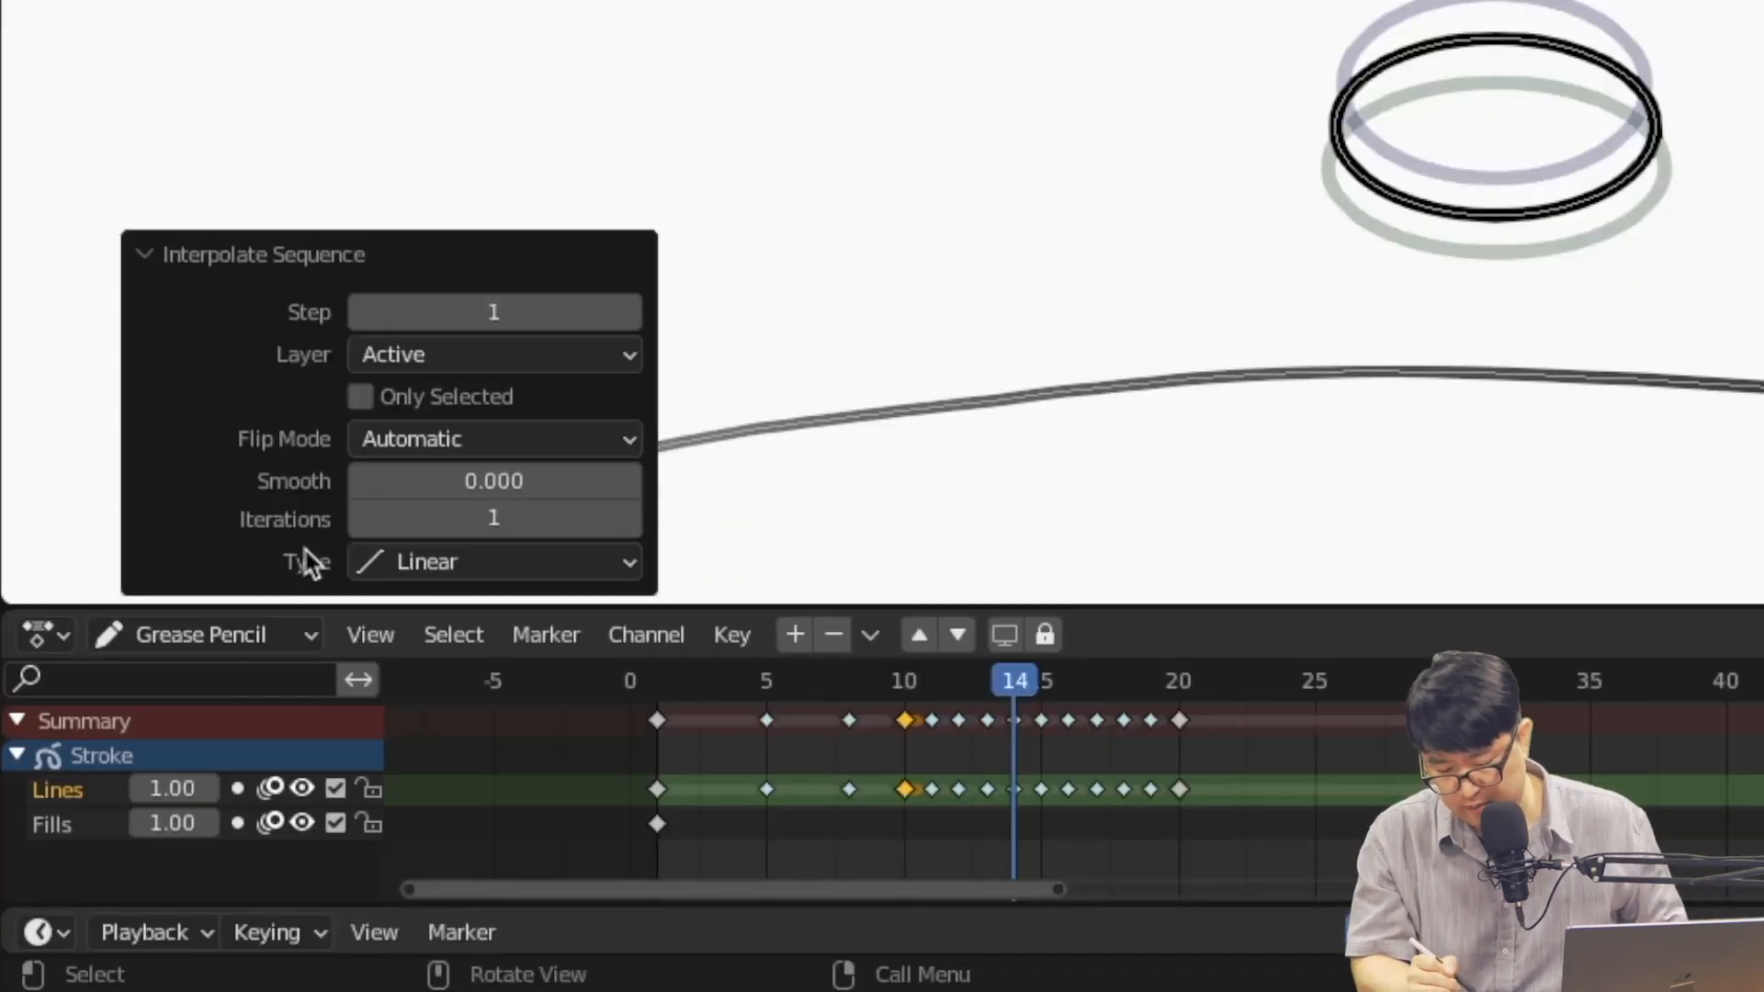
{"action": "left_click", "coordinate": [625, 568]}
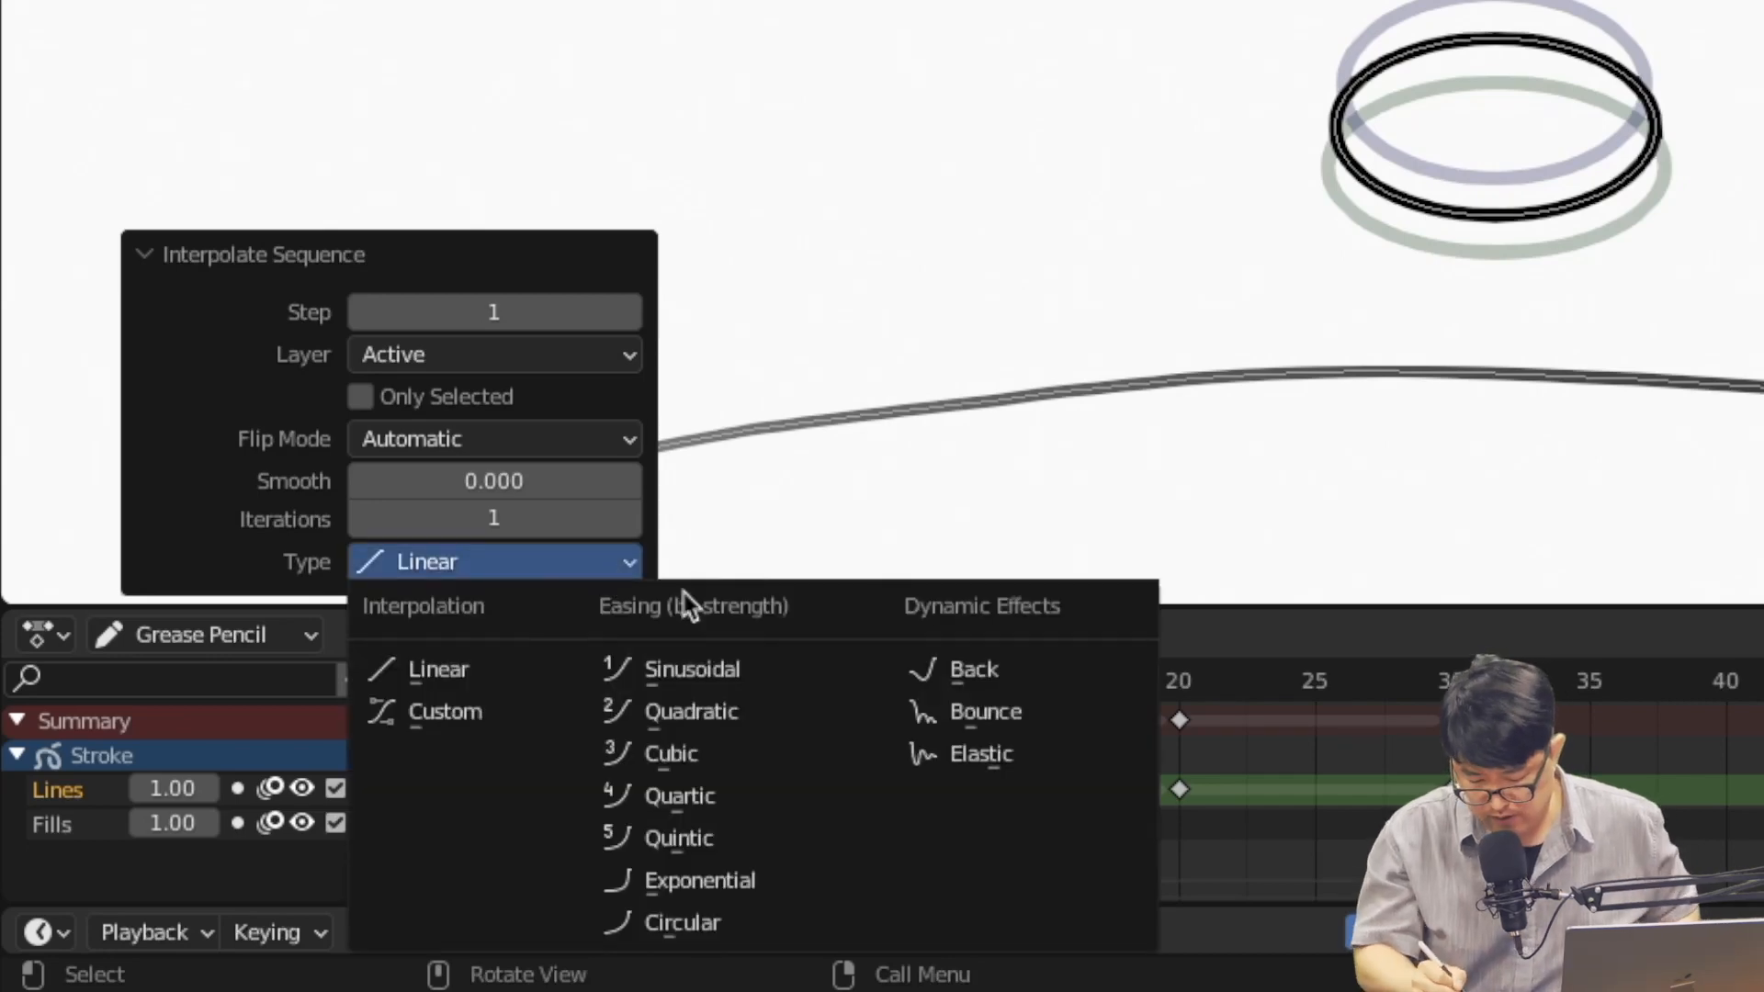
{"action": "left_click", "coordinate": [731, 922]}
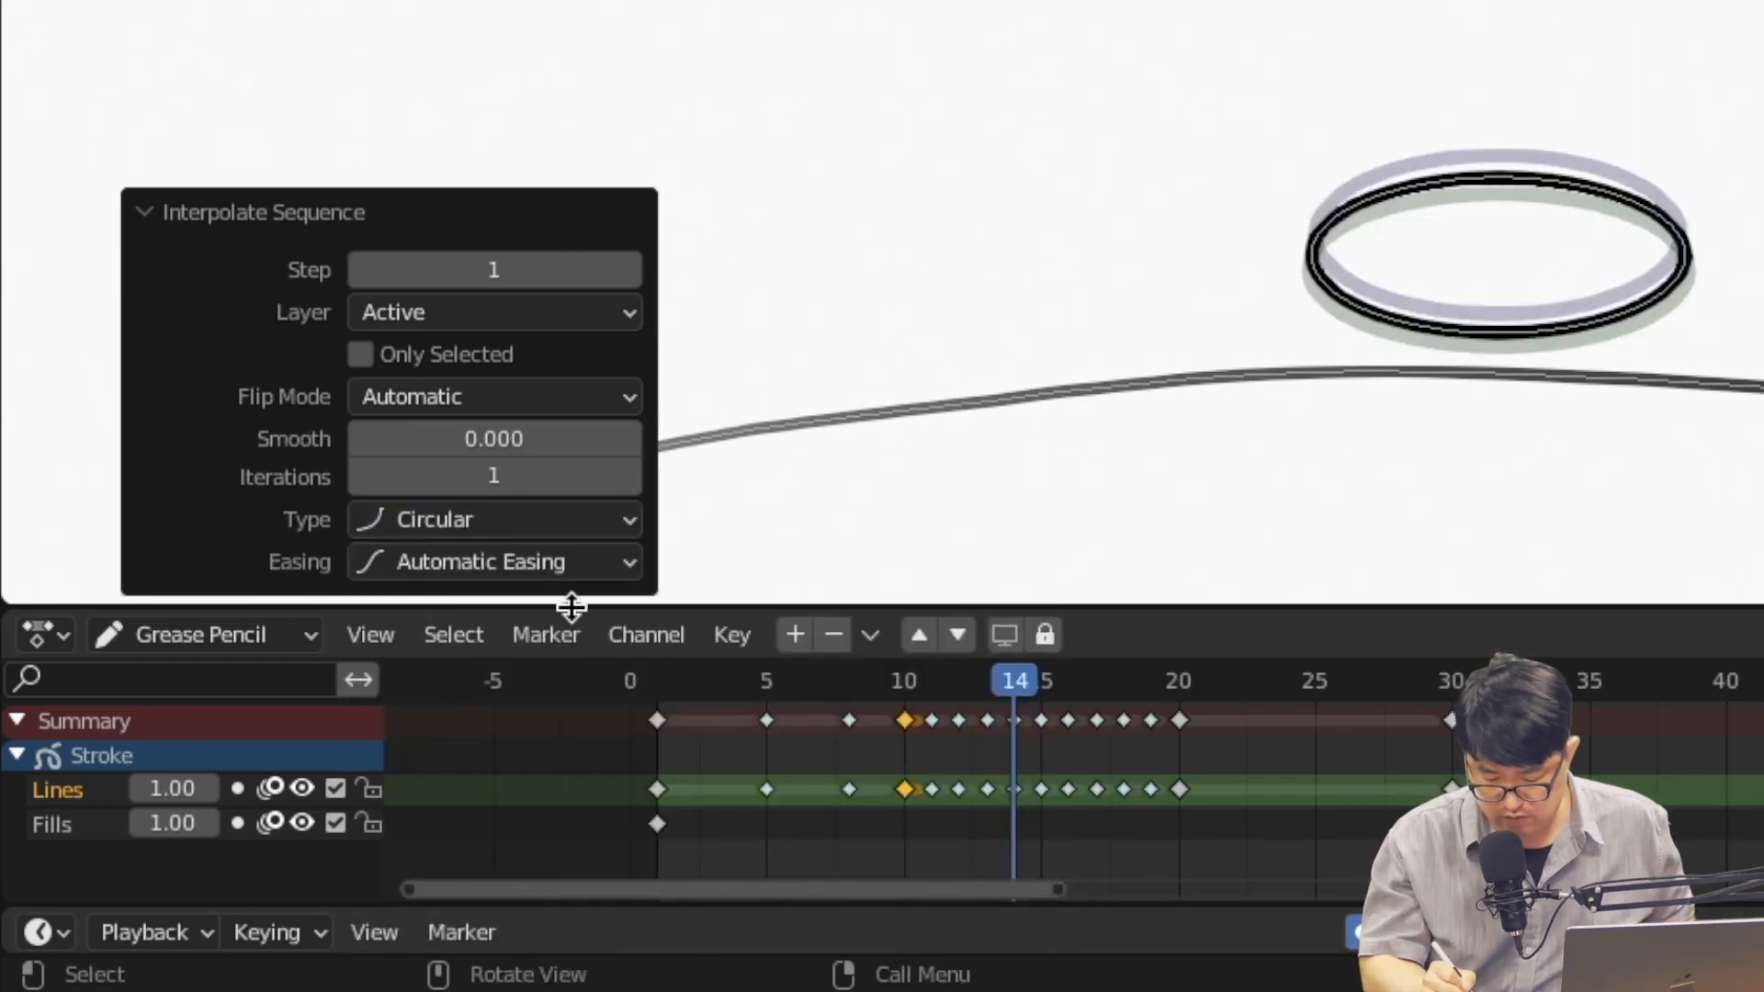
{"action": "left_click", "coordinate": [588, 565]}
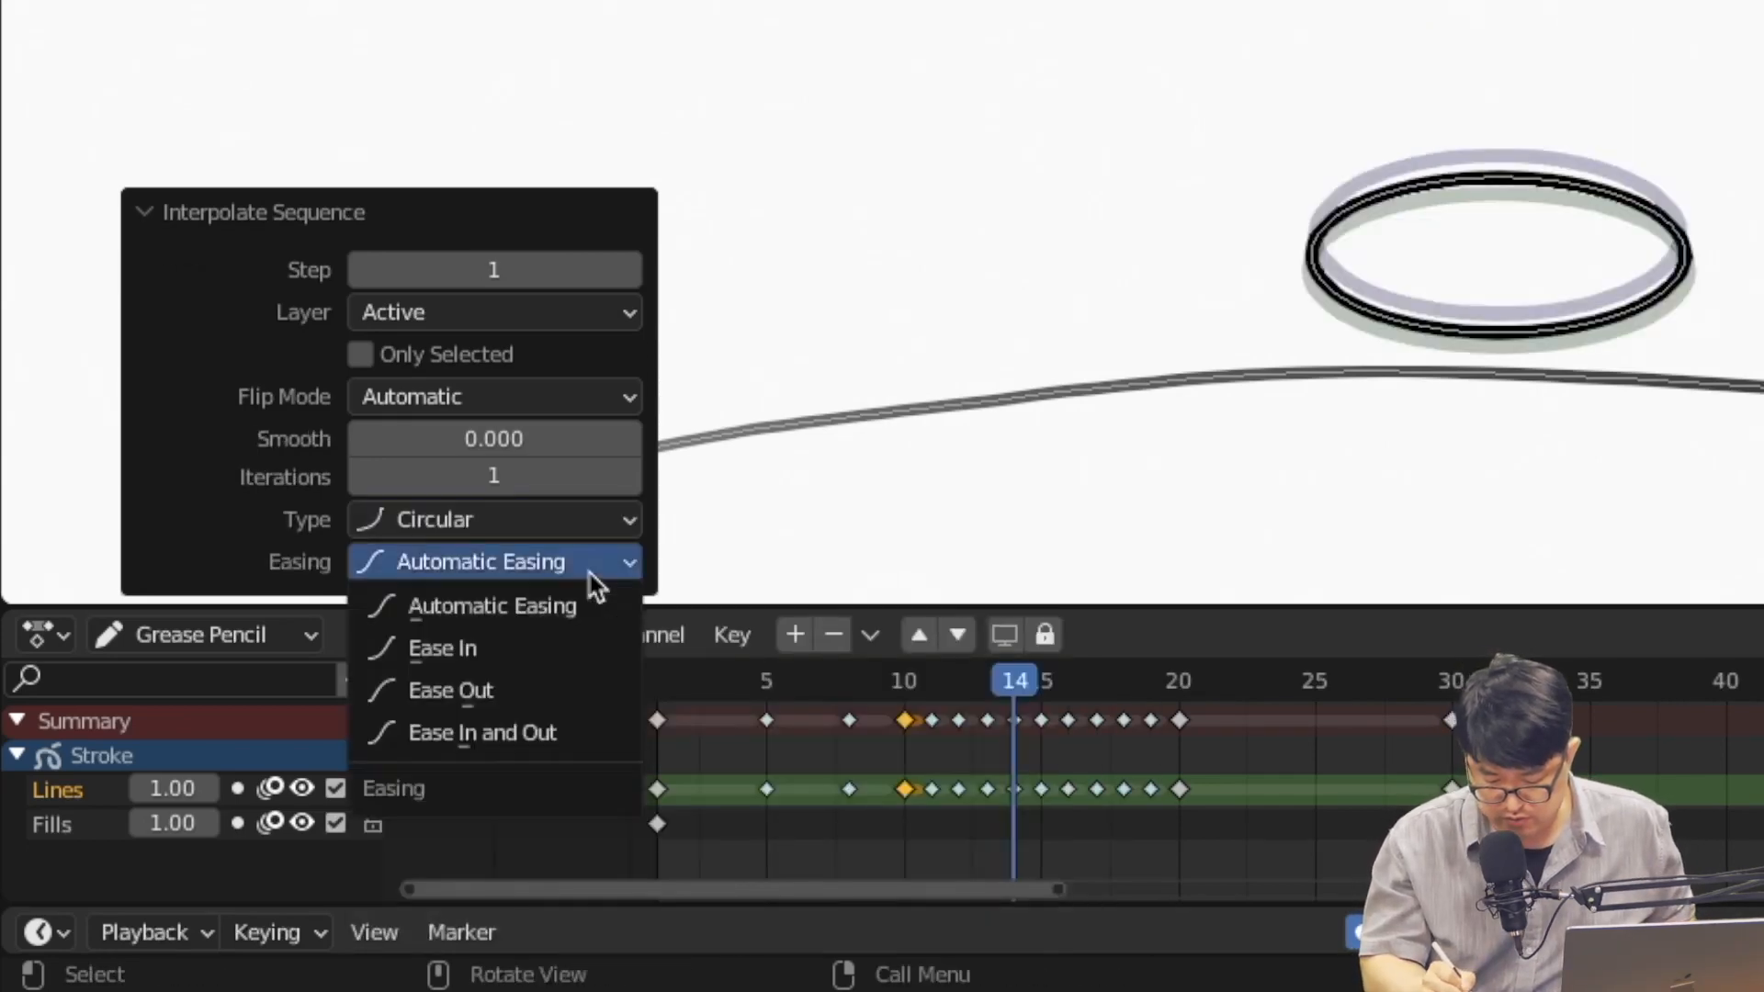
{"action": "left_click", "coordinate": [503, 692]}
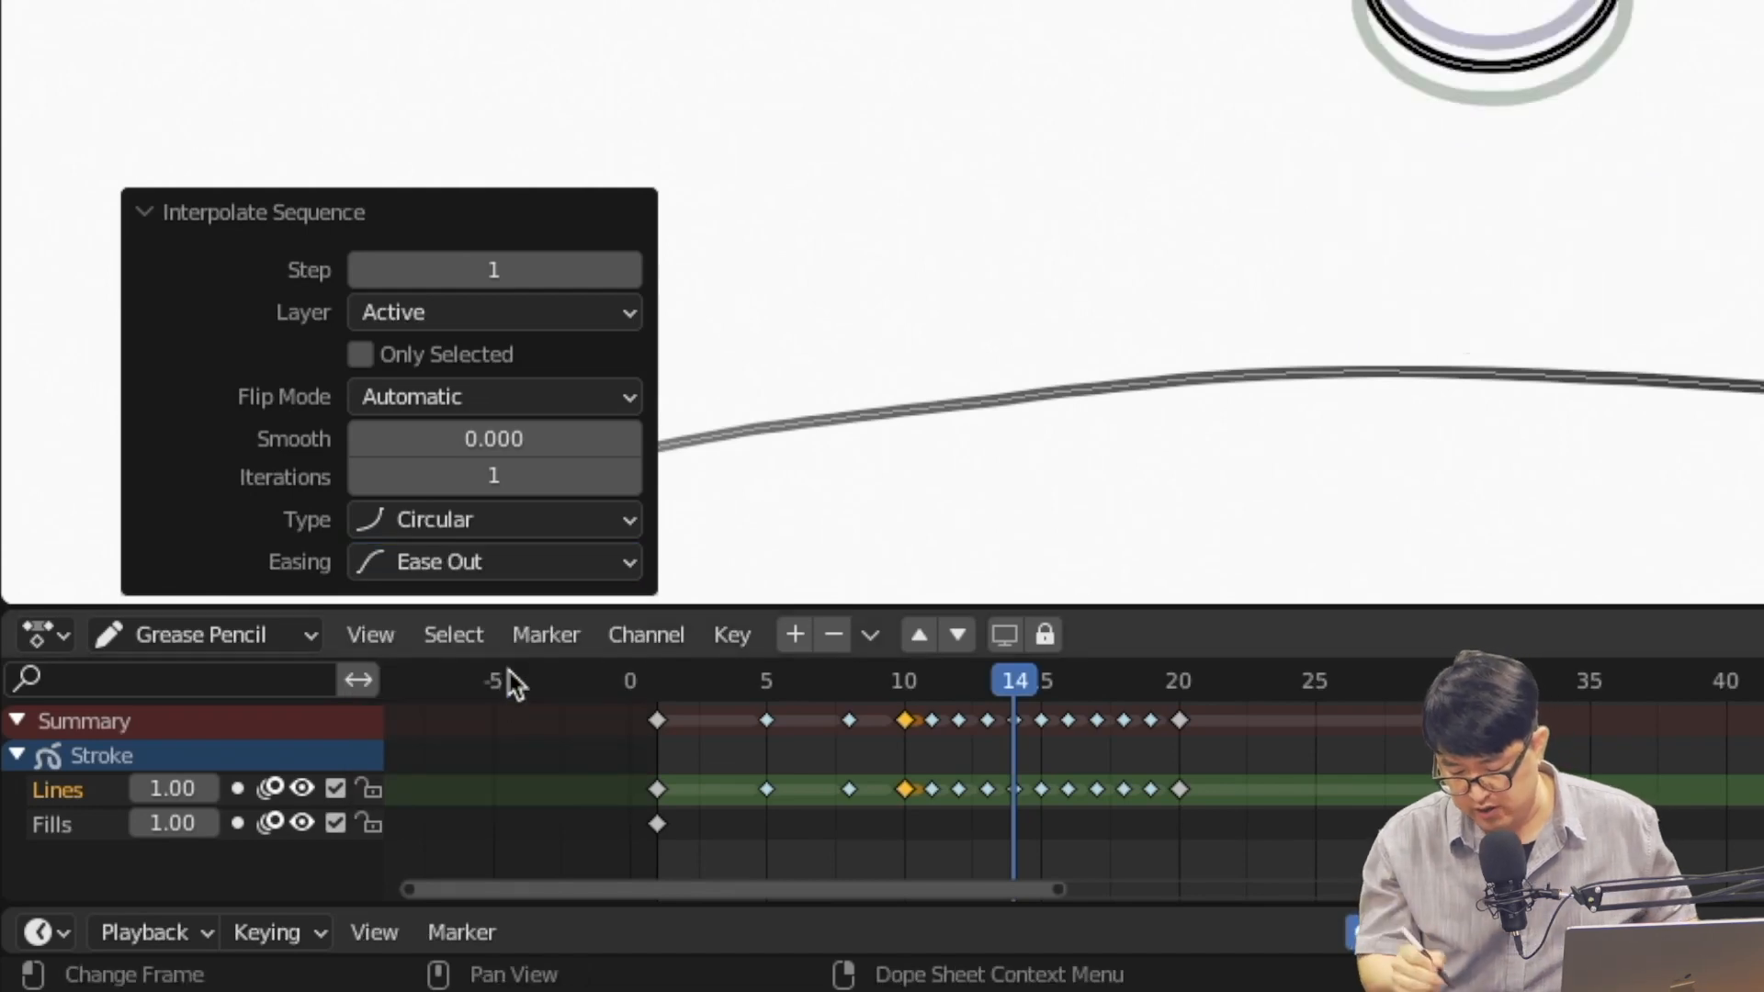
Play back the eased interpolation from frame 10 to review the ball's upward bounce
{"action": "left_click_drag", "start_coordinate": [1002, 687], "coordinate": [904, 696]}
{"action": "key", "text": "space"}
{"action": "key", "text": "space"}
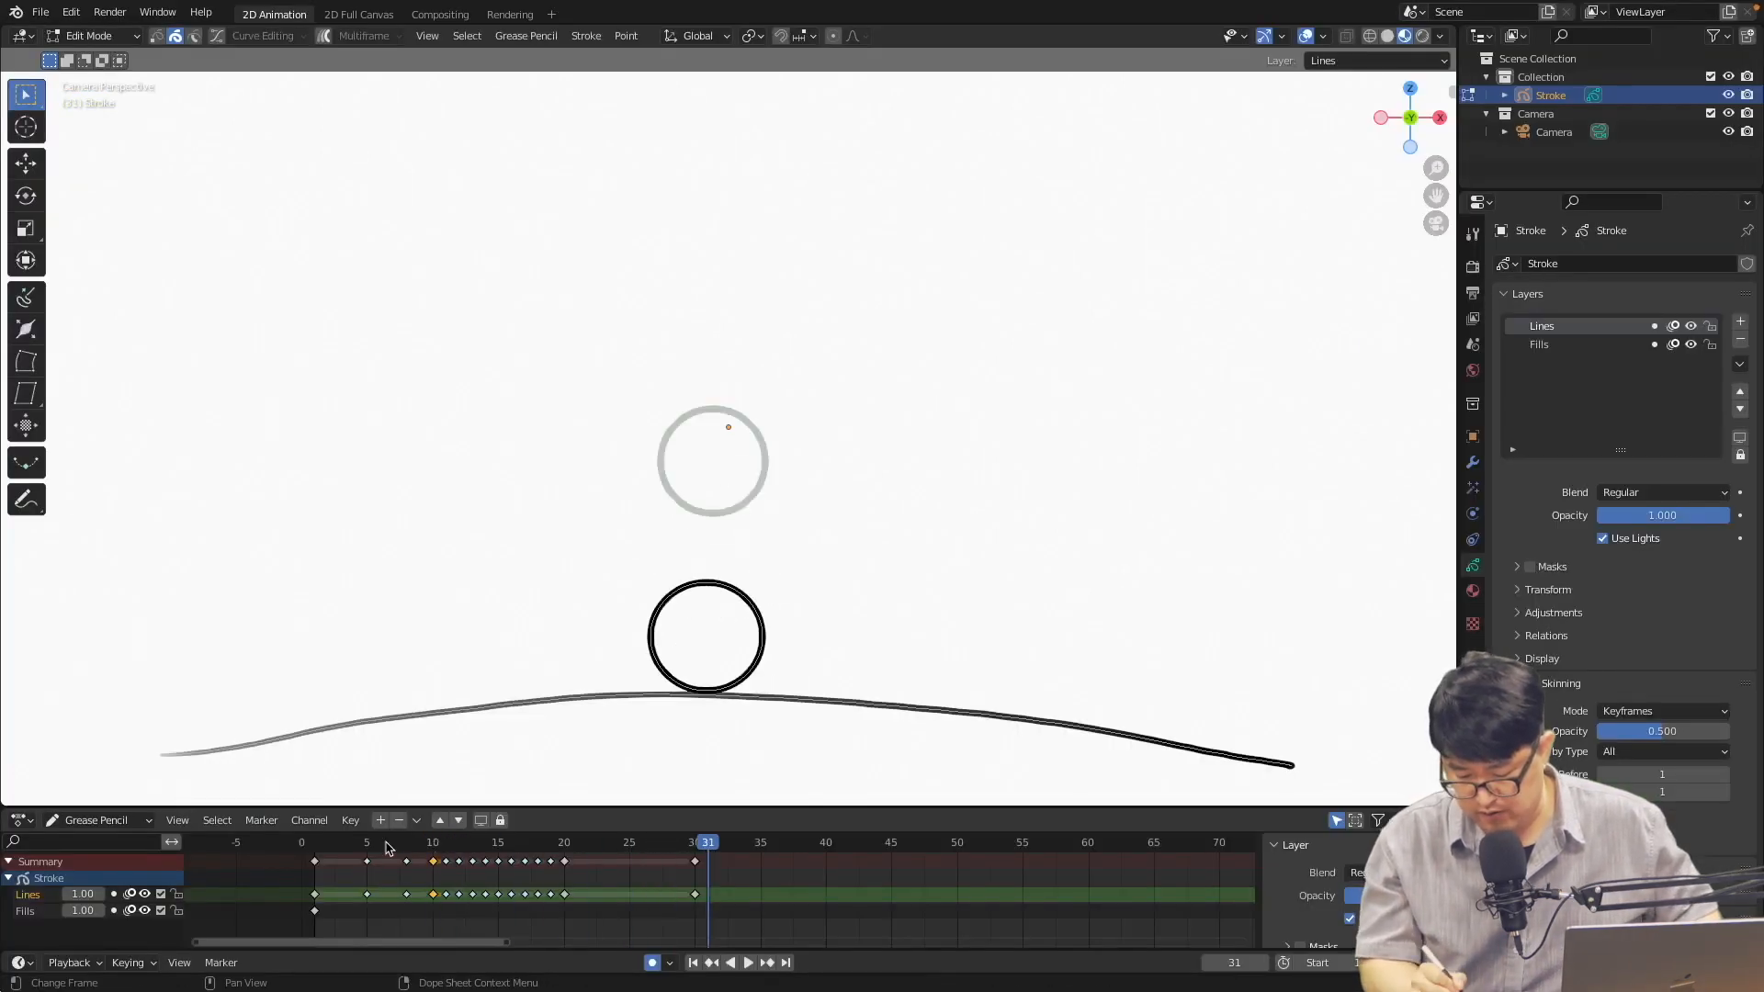
{"action": "key", "text": "space"}
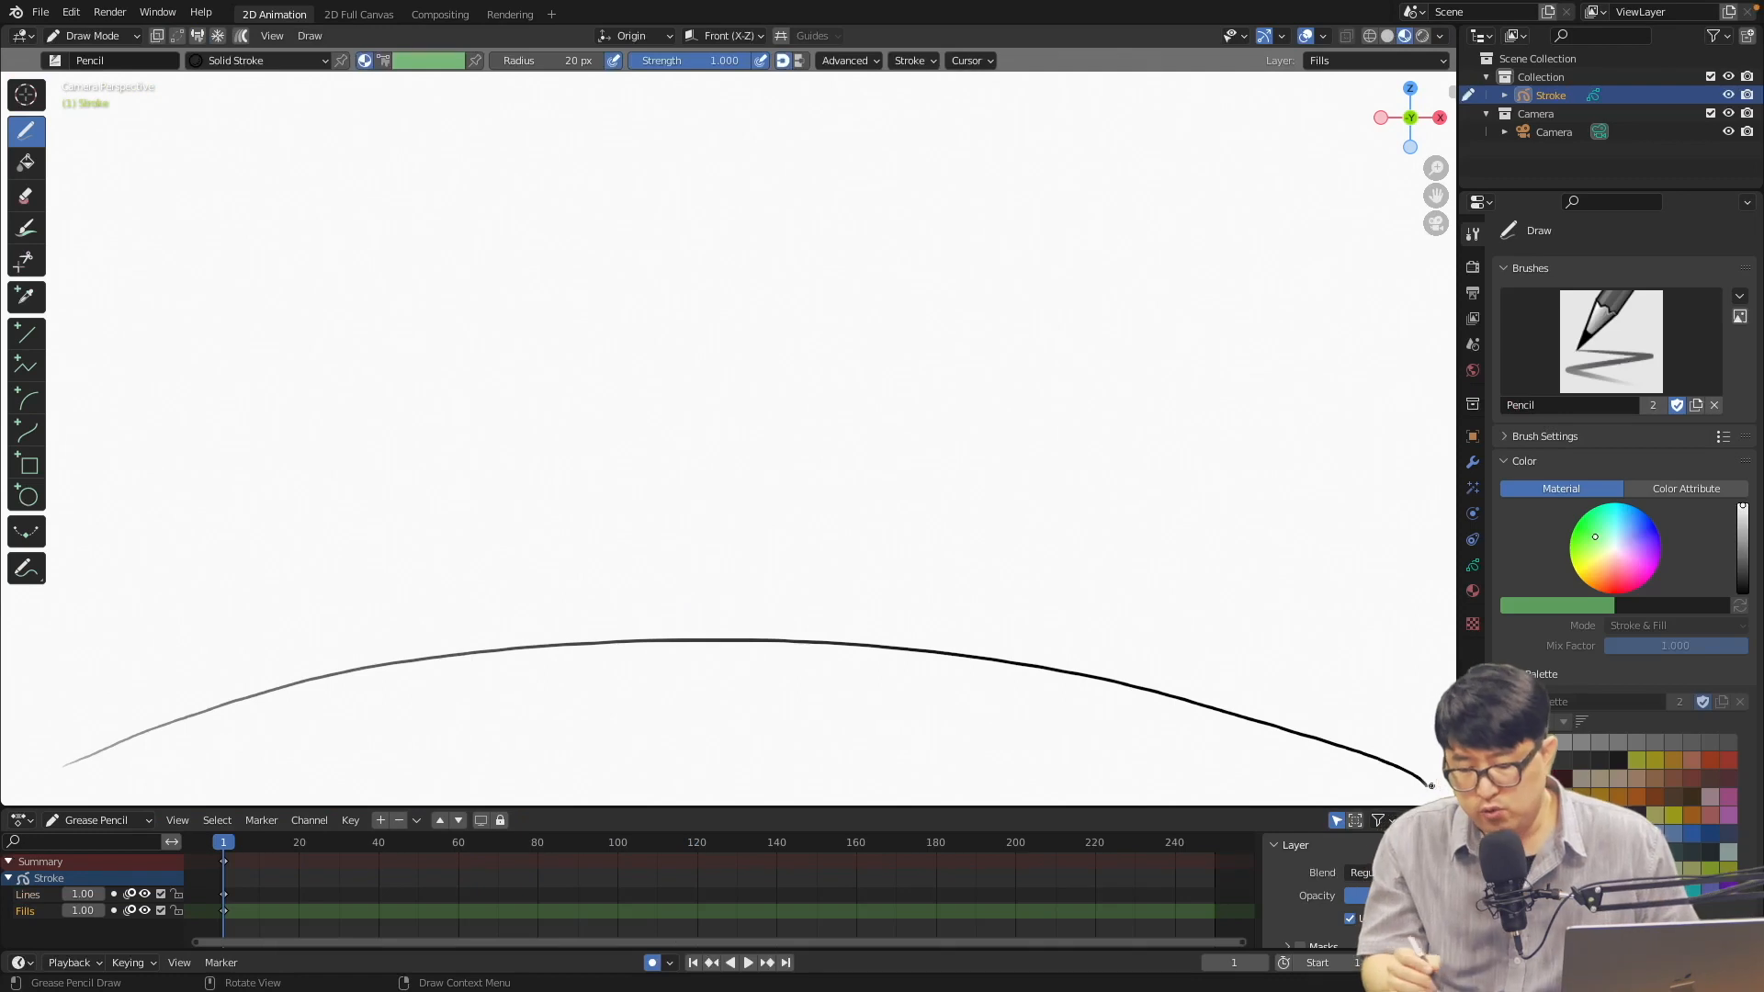
Draw a perfect circle with the Circle tool near the canvas's top centre on frame 1 of the Lines layer
{"action": "left_click", "coordinate": [27, 496]}
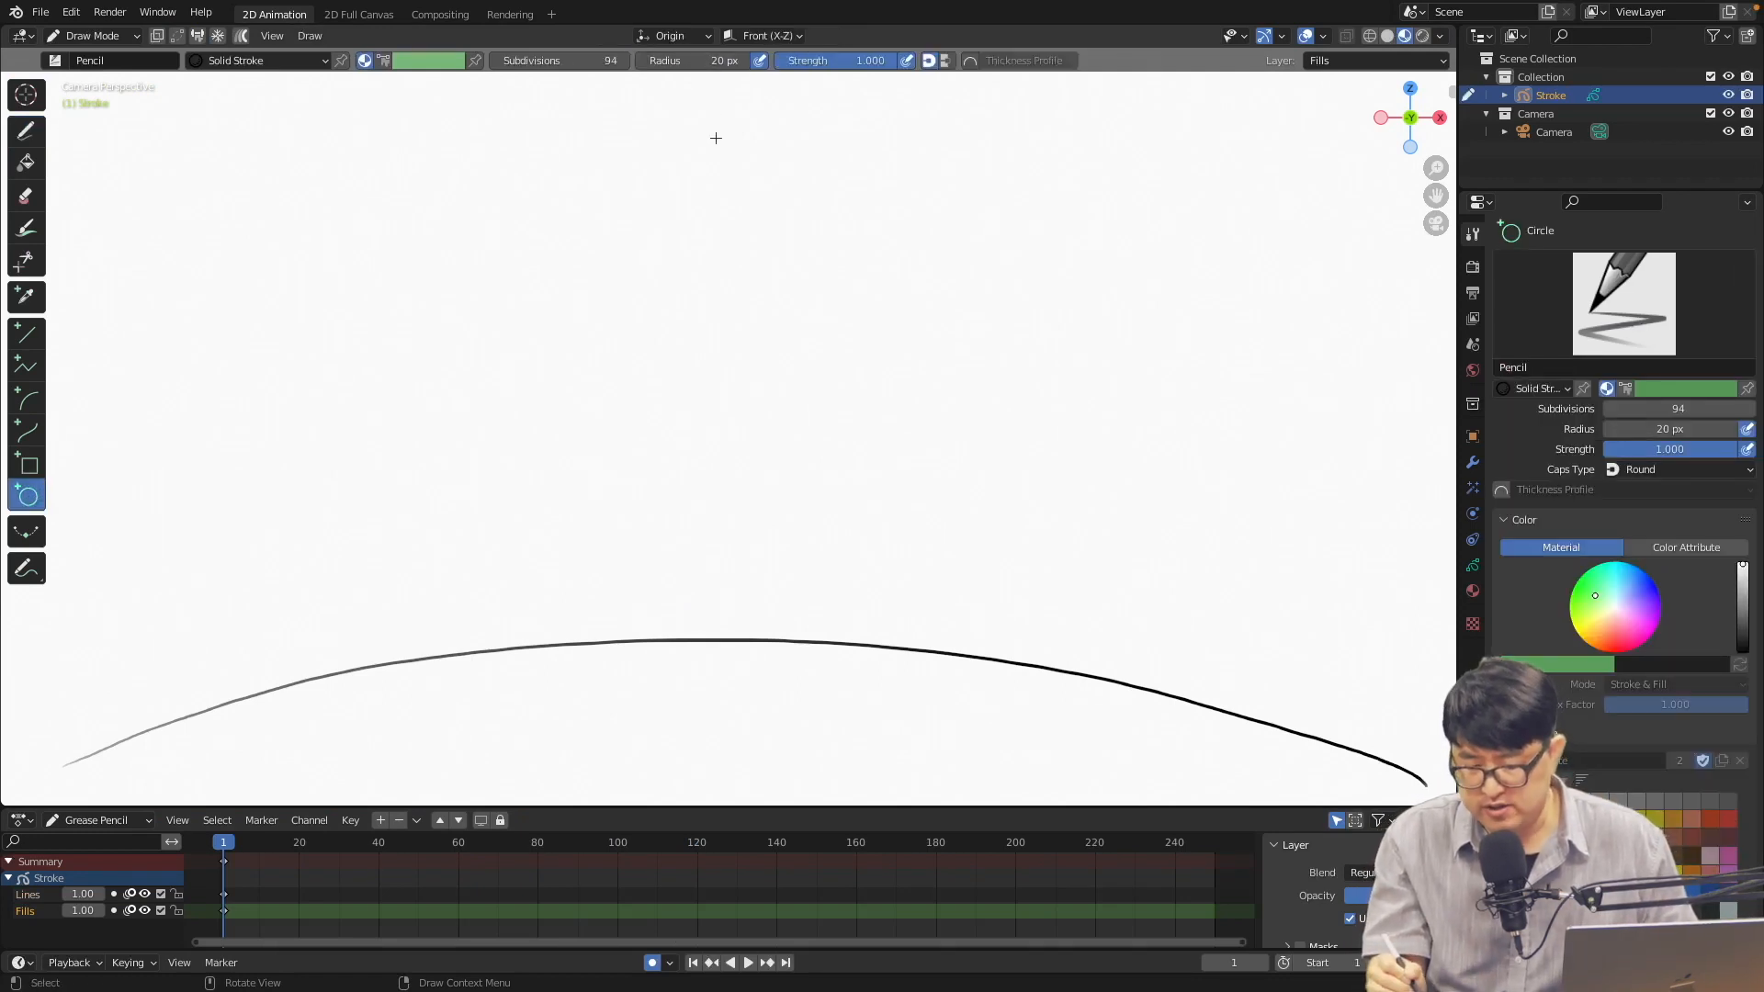
{"action": "key", "text": "ctrl+z"}
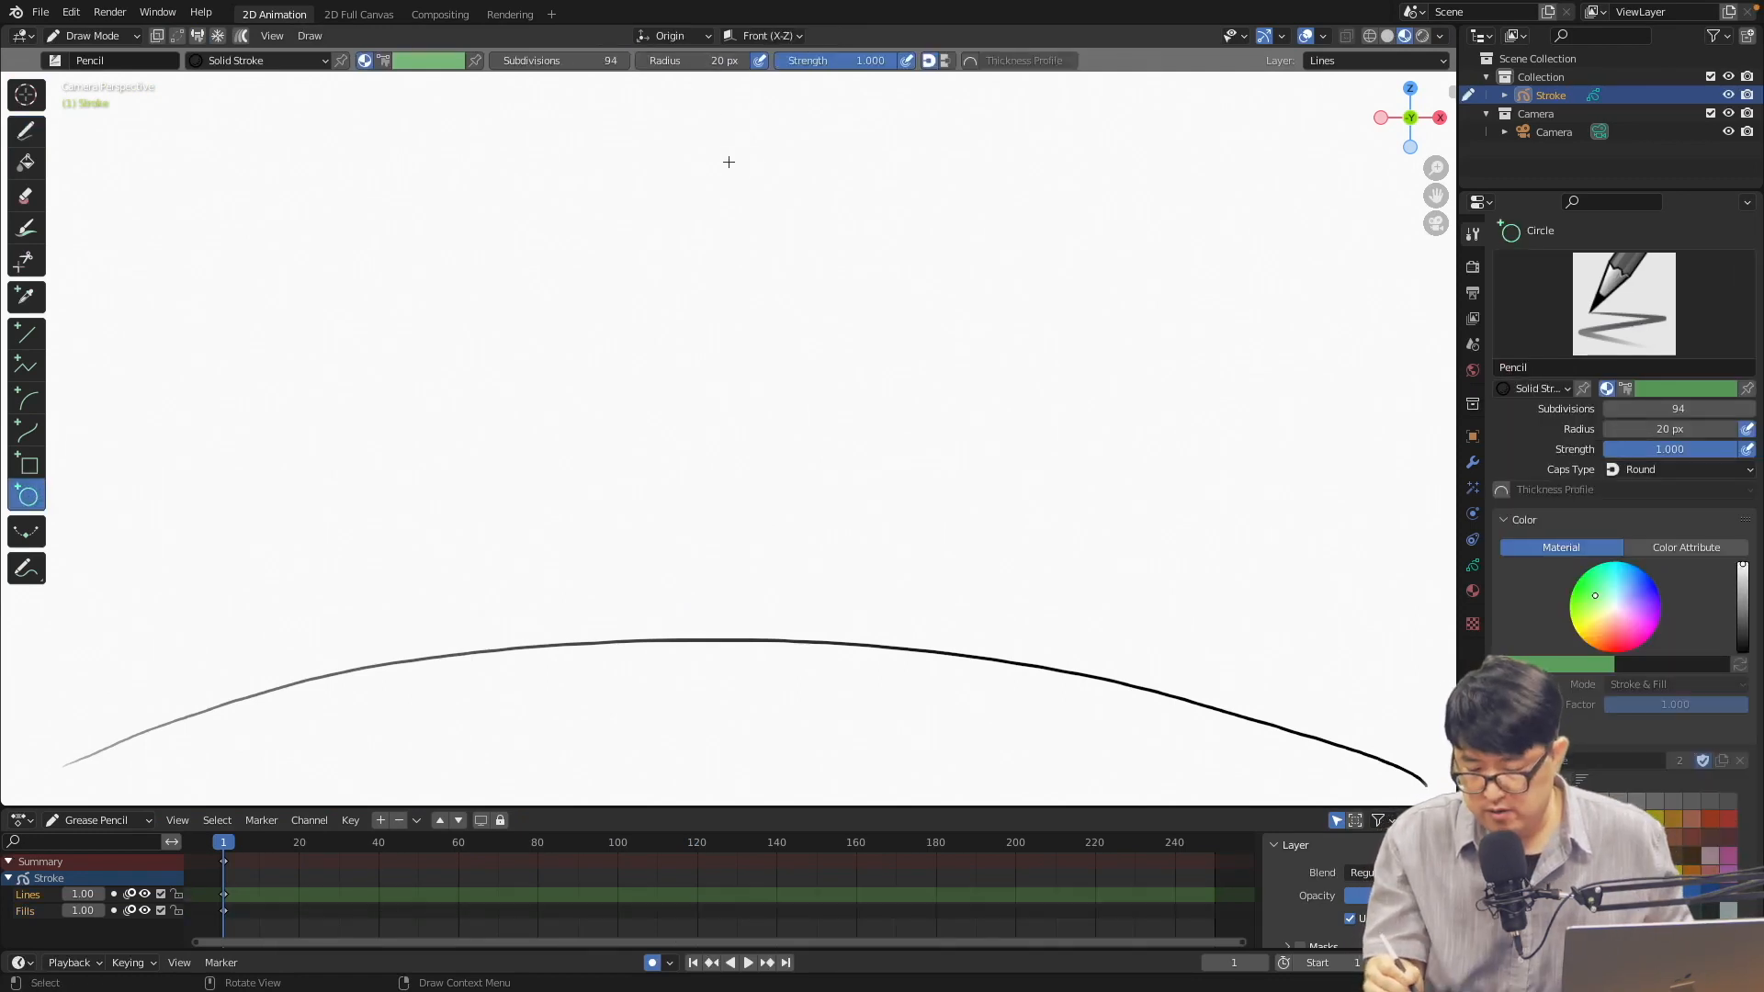
{"action": "left_click_drag", "start_coordinate": [679, 133], "coordinate": [763, 213]}
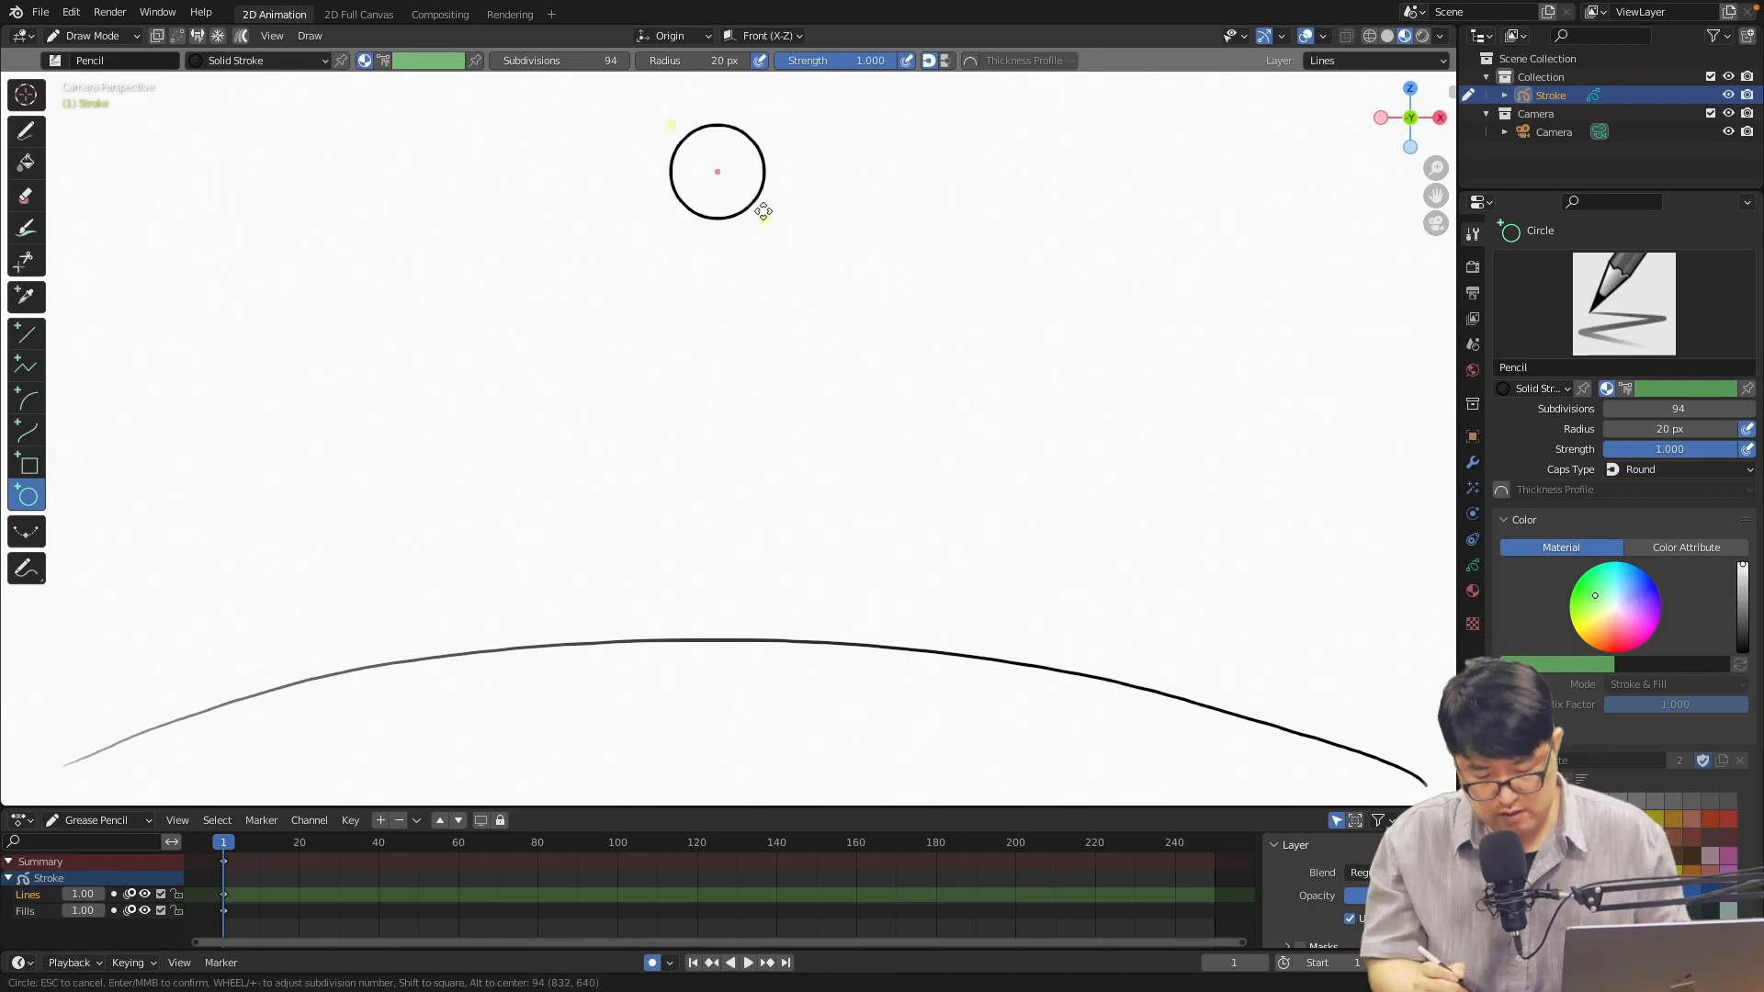
{"action": "key", "text": "Return"}
Draw a wide, flattened ellipse resting on the ground line below the circle on frame 10
{"action": "left_click", "coordinate": [264, 843]}
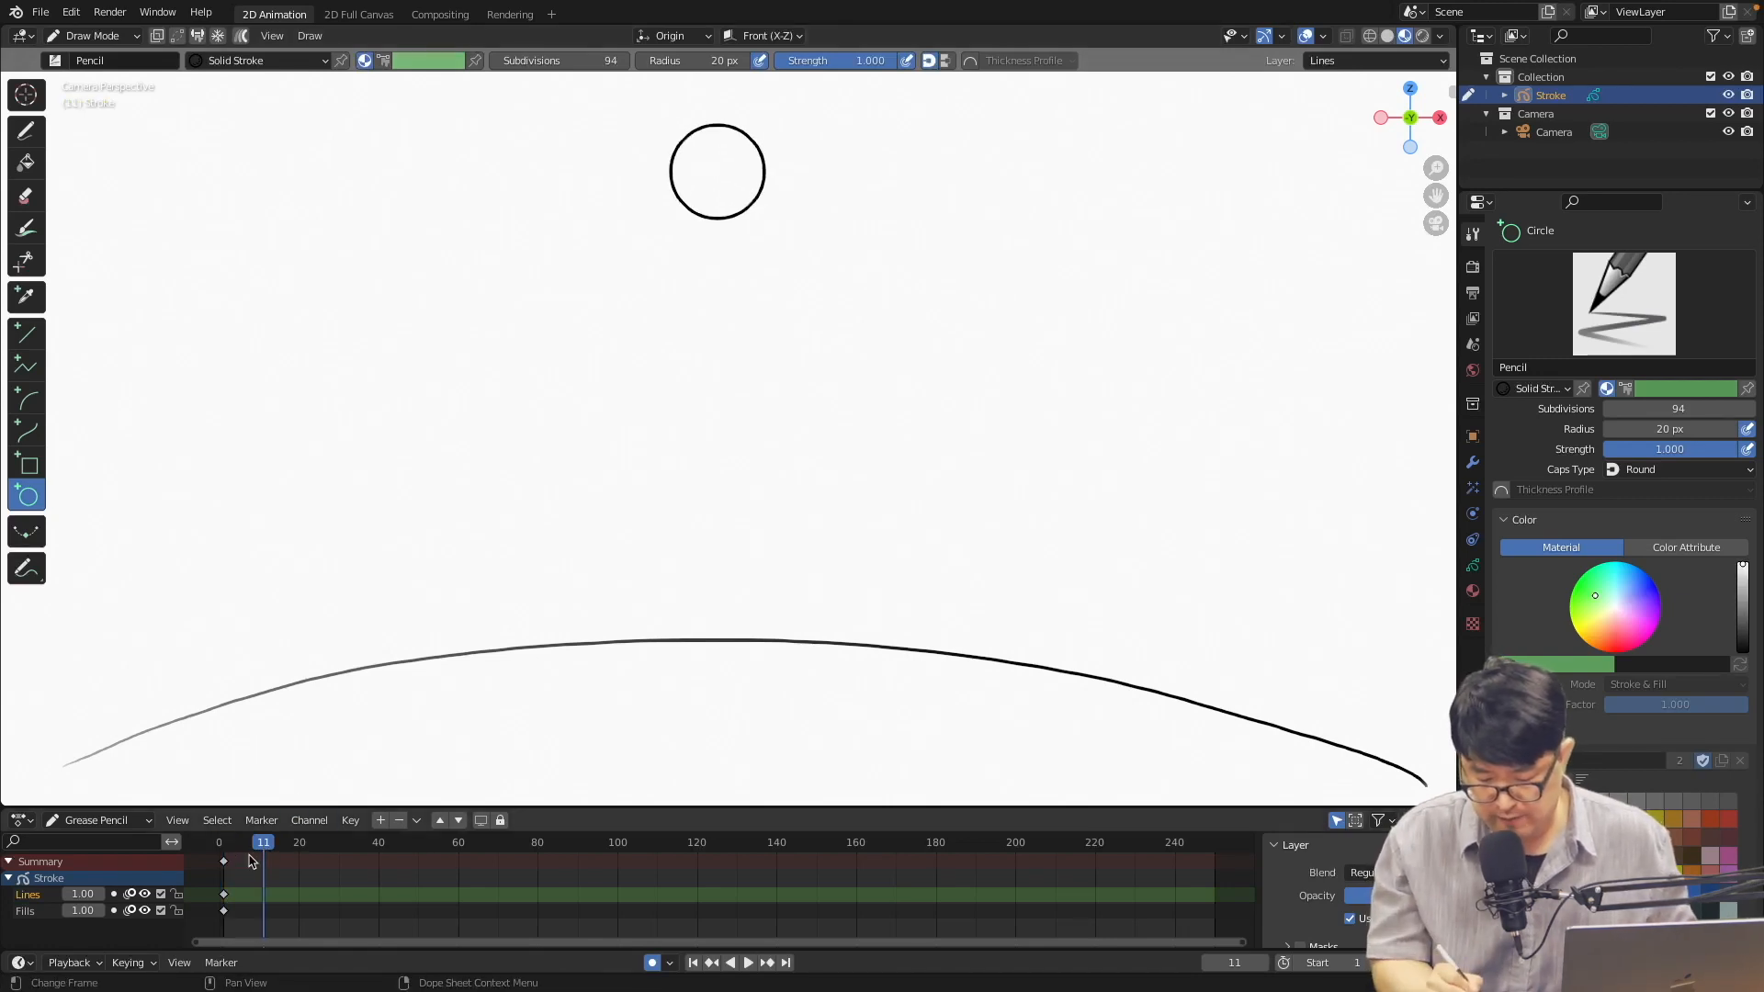
{"action": "left_click", "coordinate": [259, 843]}
{"action": "left_click_drag", "start_coordinate": [714, 605], "coordinate": [800, 637], "text": "alt"}
{"action": "key", "text": "Return"}
Draw a mid-air circle on frame 20 and a slightly flattened one resting on the ground on frame 30, and scrub through the keyframes
{"action": "left_click", "coordinate": [299, 842]}
{"action": "left_click_drag", "start_coordinate": [716, 373], "coordinate": [765, 421]}
{"action": "key", "text": "Return"}
{"action": "left_click", "coordinate": [339, 843]}
{"action": "left_click_drag", "start_coordinate": [724, 603], "coordinate": [771, 635], "text": "alt"}
{"action": "key", "text": "Return"}
{"action": "left_click", "coordinate": [220, 842]}
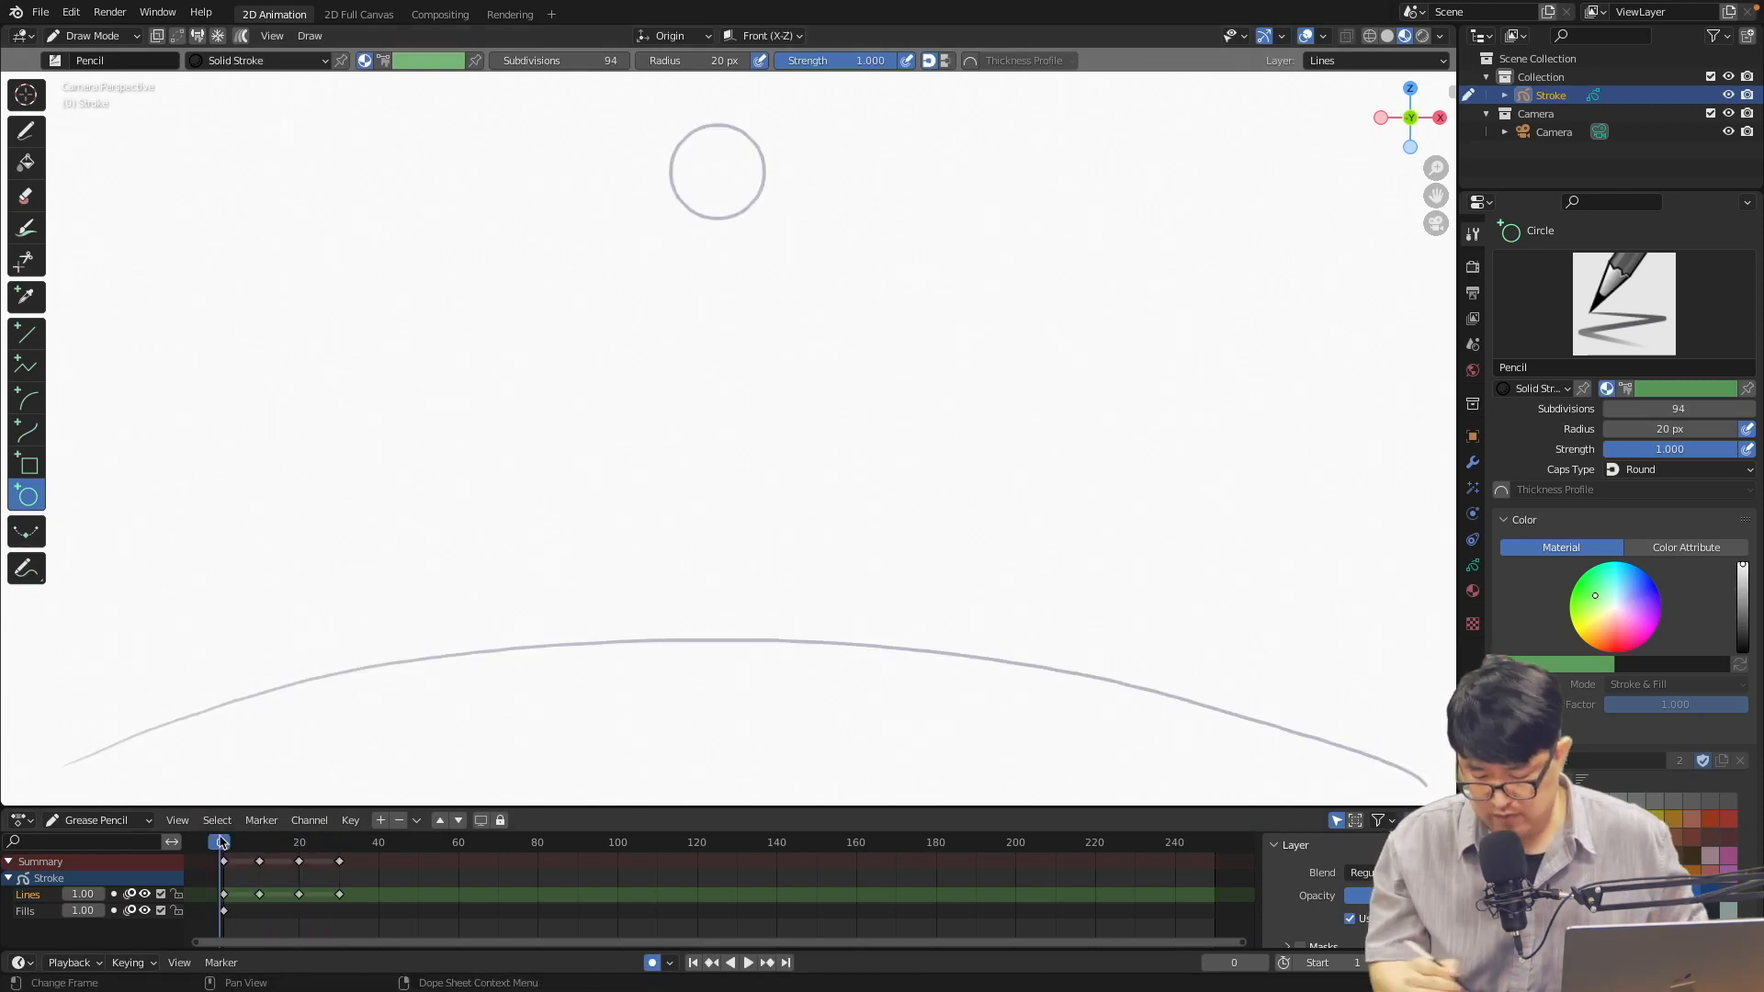
{"action": "left_click_drag", "start_coordinate": [220, 843], "coordinate": [347, 842]}
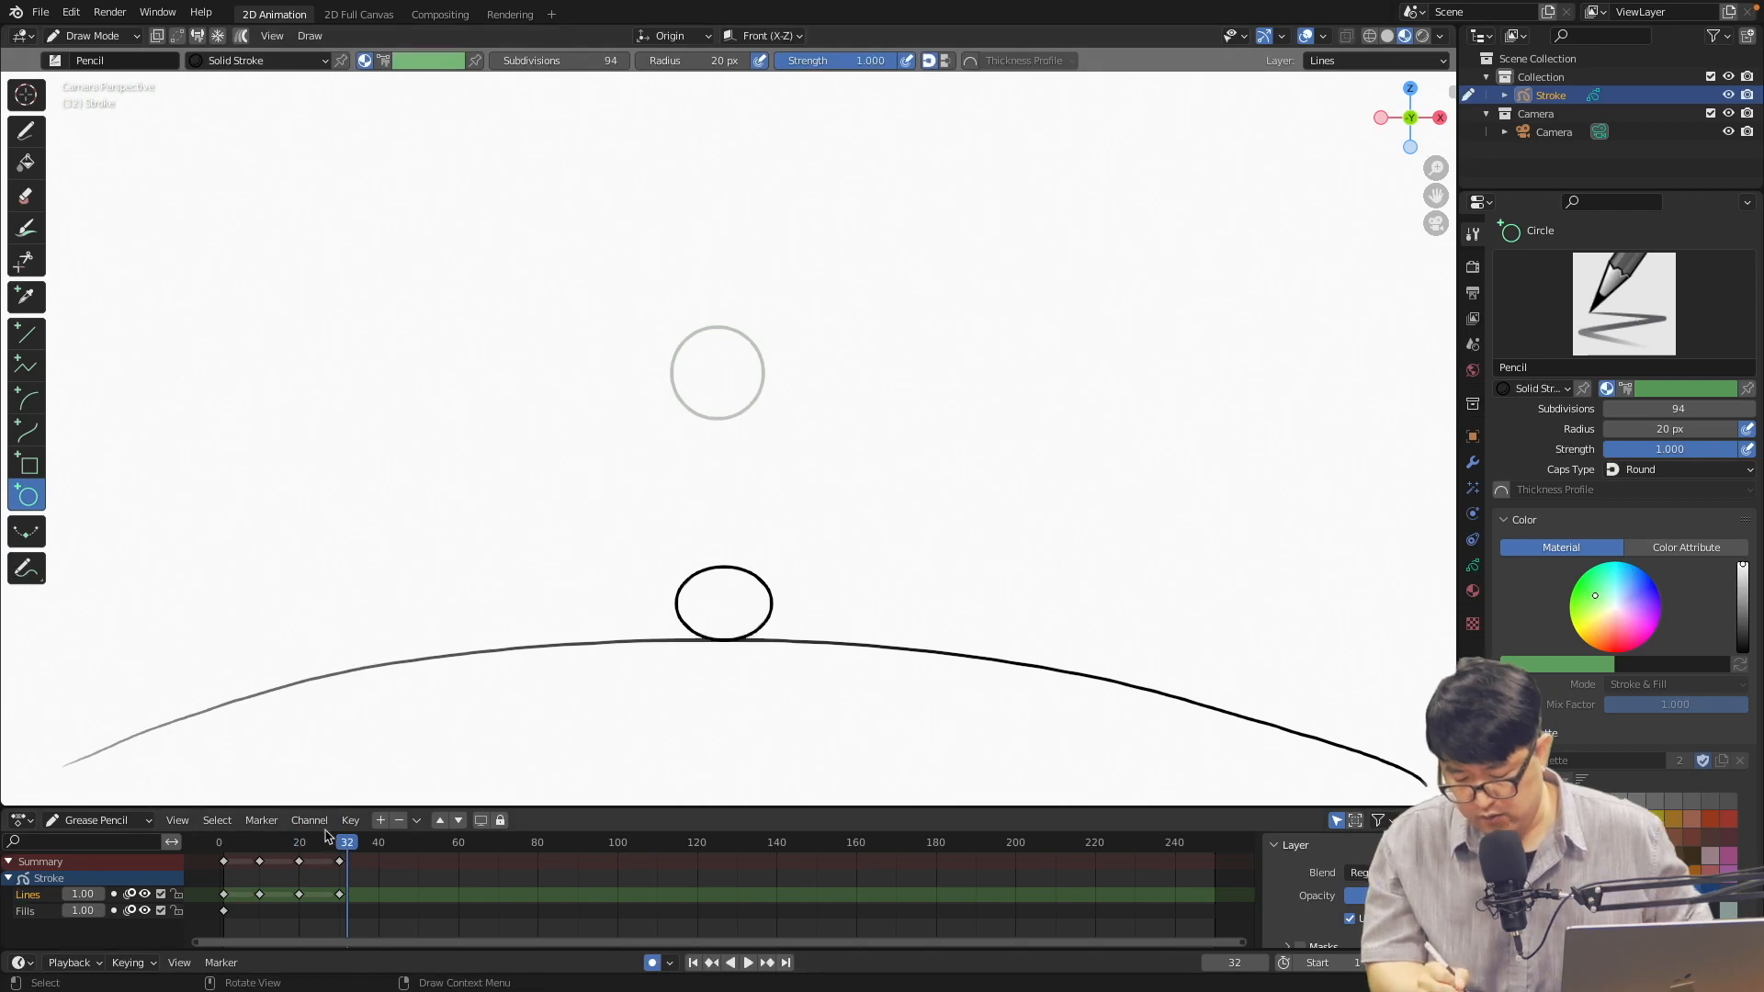
Generate in-betweens from frame 1 to frame 10 on the Lines layer with Interpolate Sequence, using the Circular type
{"action": "key", "text": "Home"}
{"action": "key", "text": "Tab"}
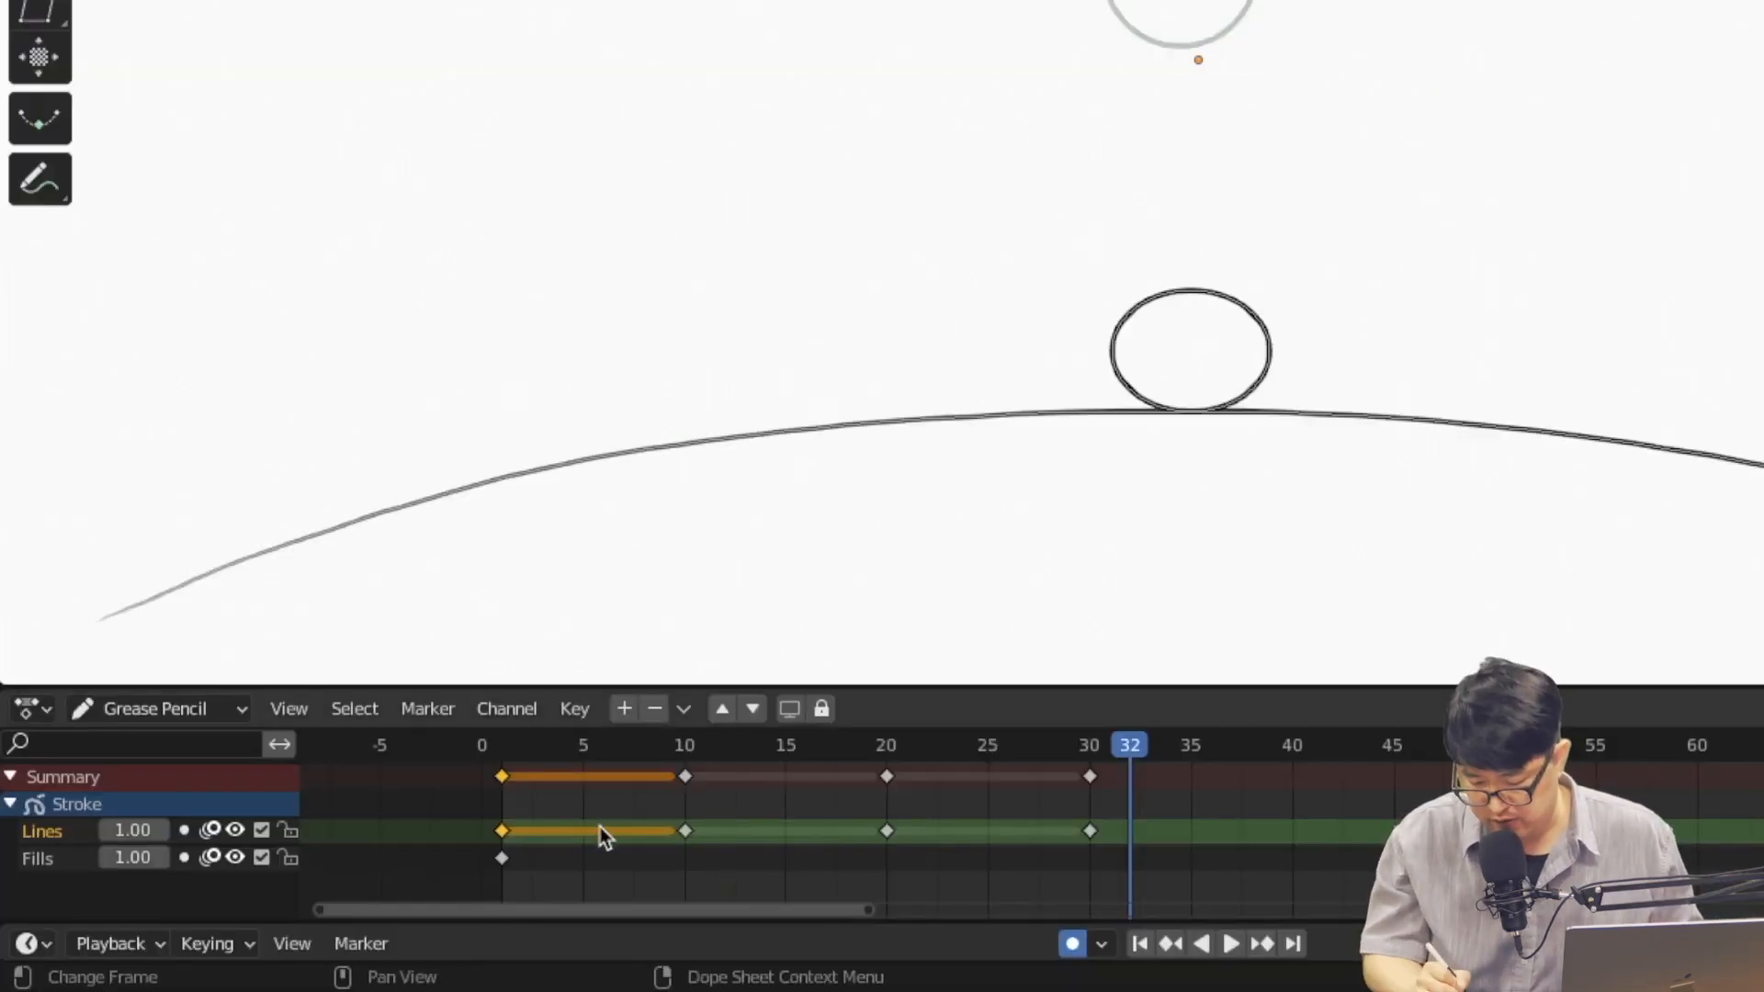
{"action": "left_click_drag", "start_coordinate": [337, 842], "coordinate": [317, 842]}
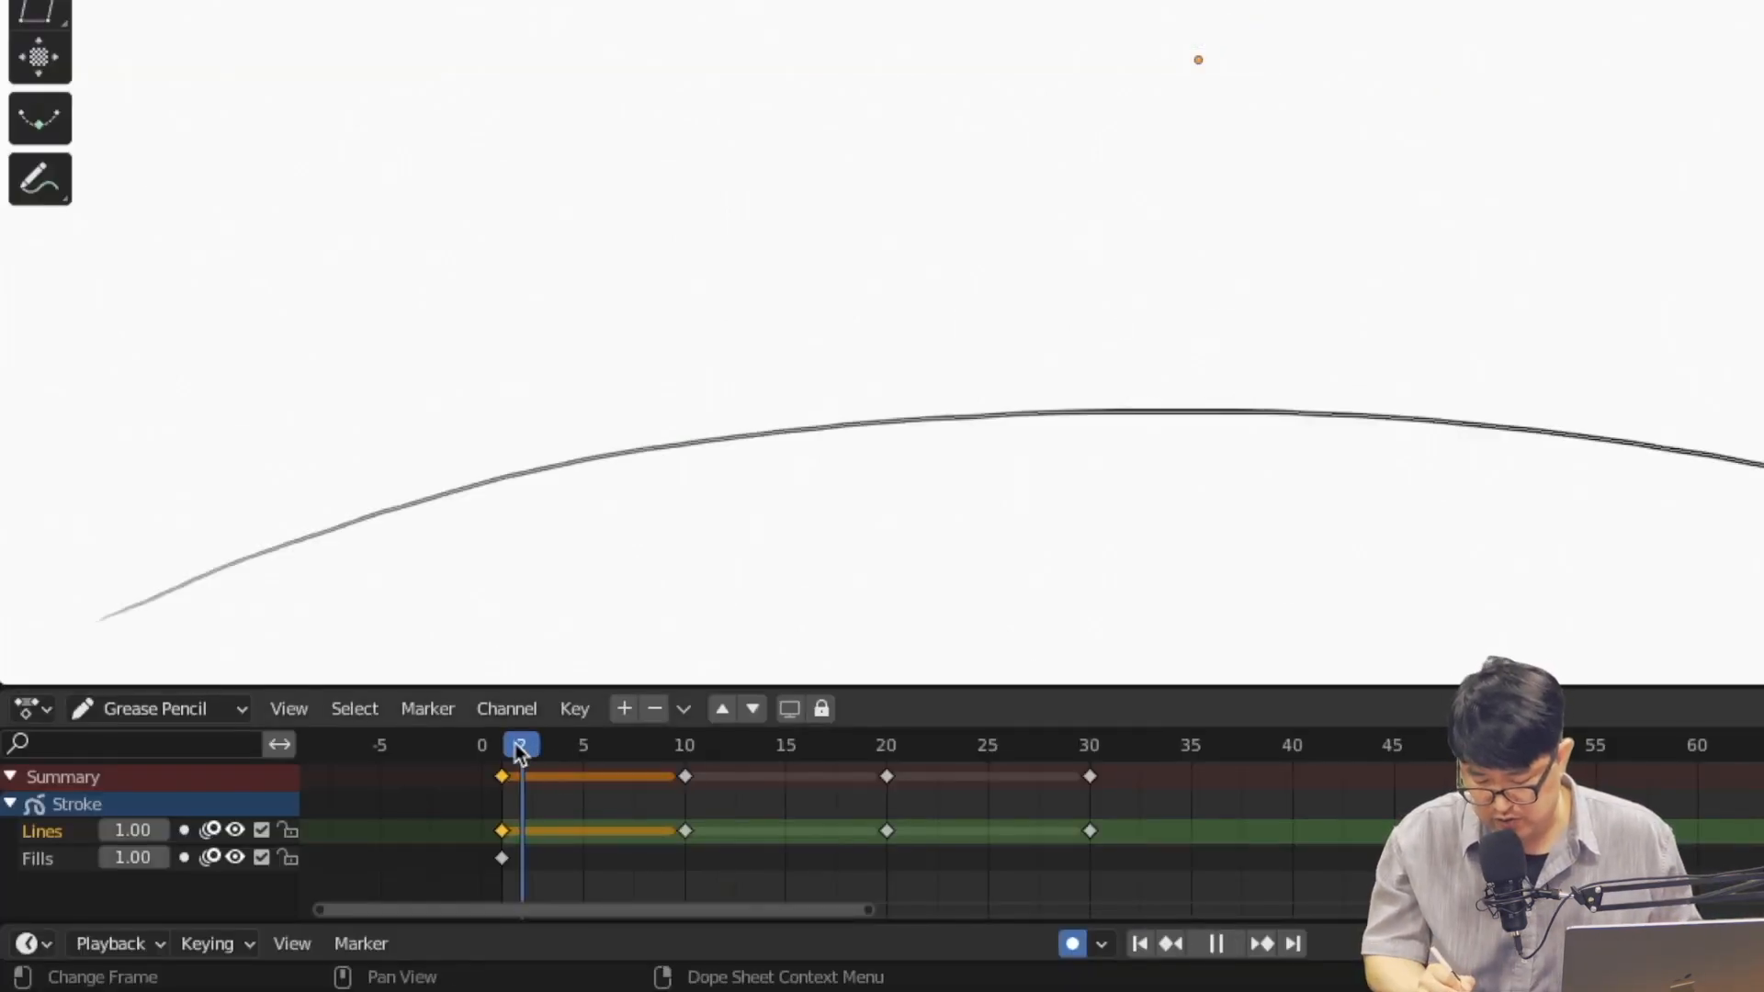
{"action": "left_click_drag", "start_coordinate": [520, 752], "coordinate": [544, 753]}
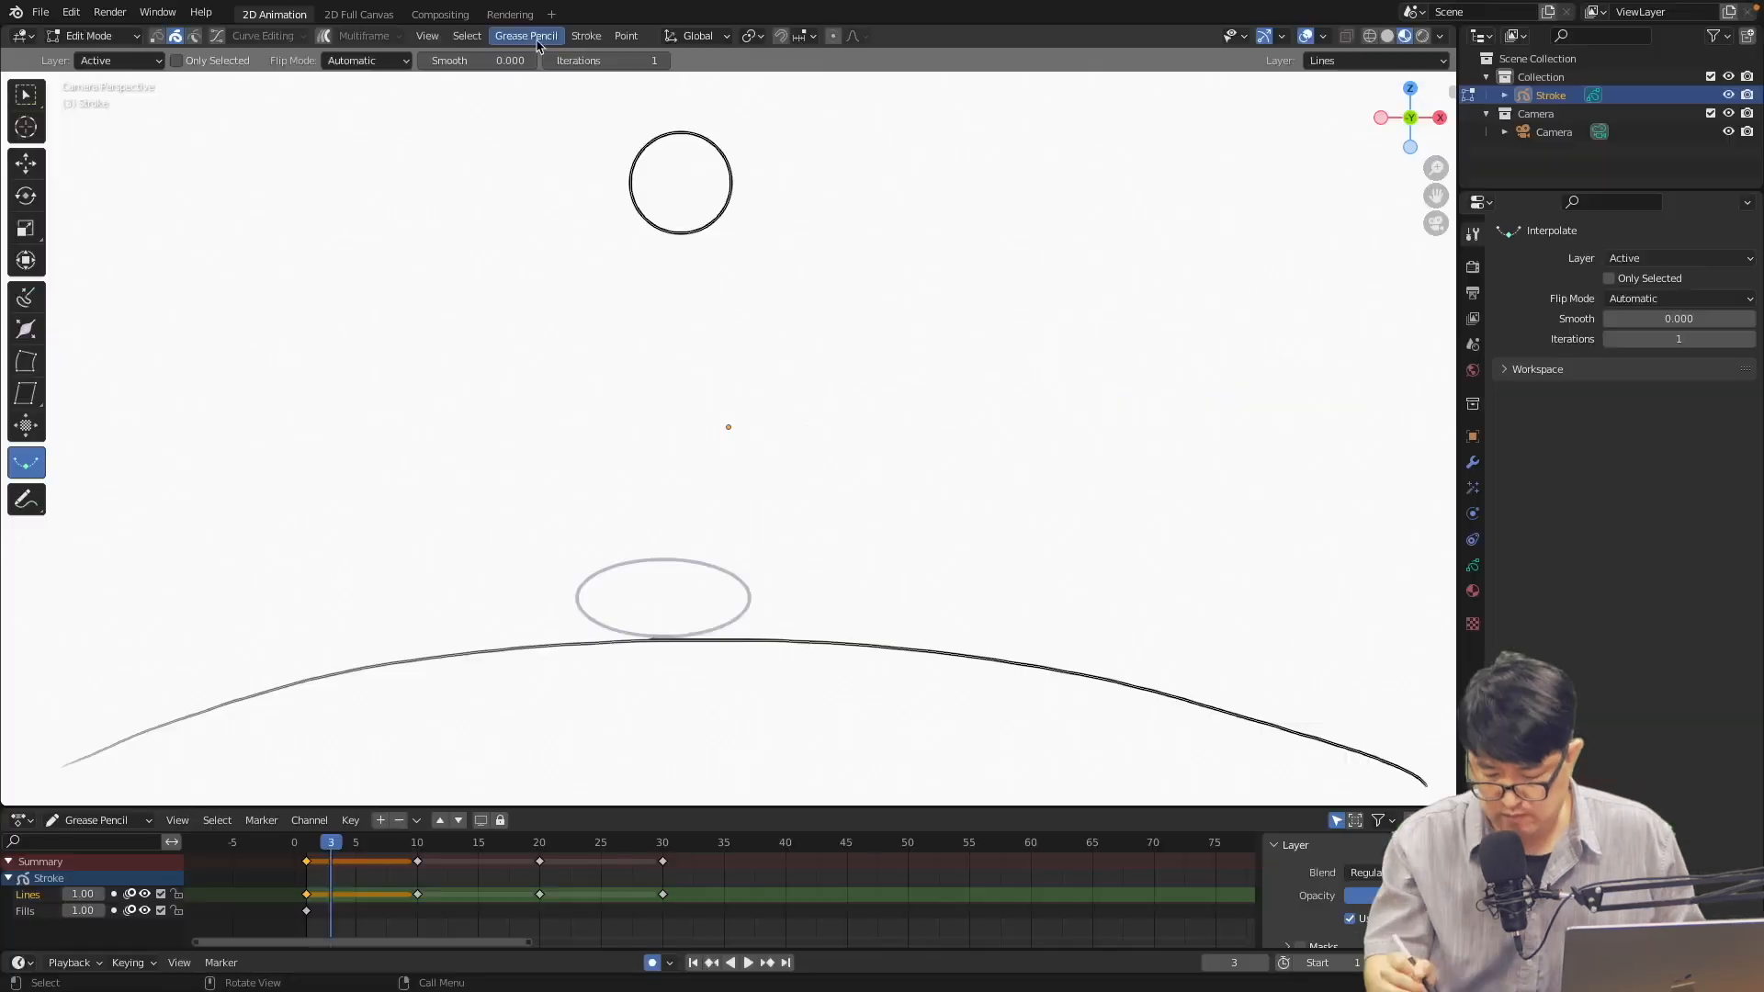
{"action": "left_click", "coordinate": [528, 36]}
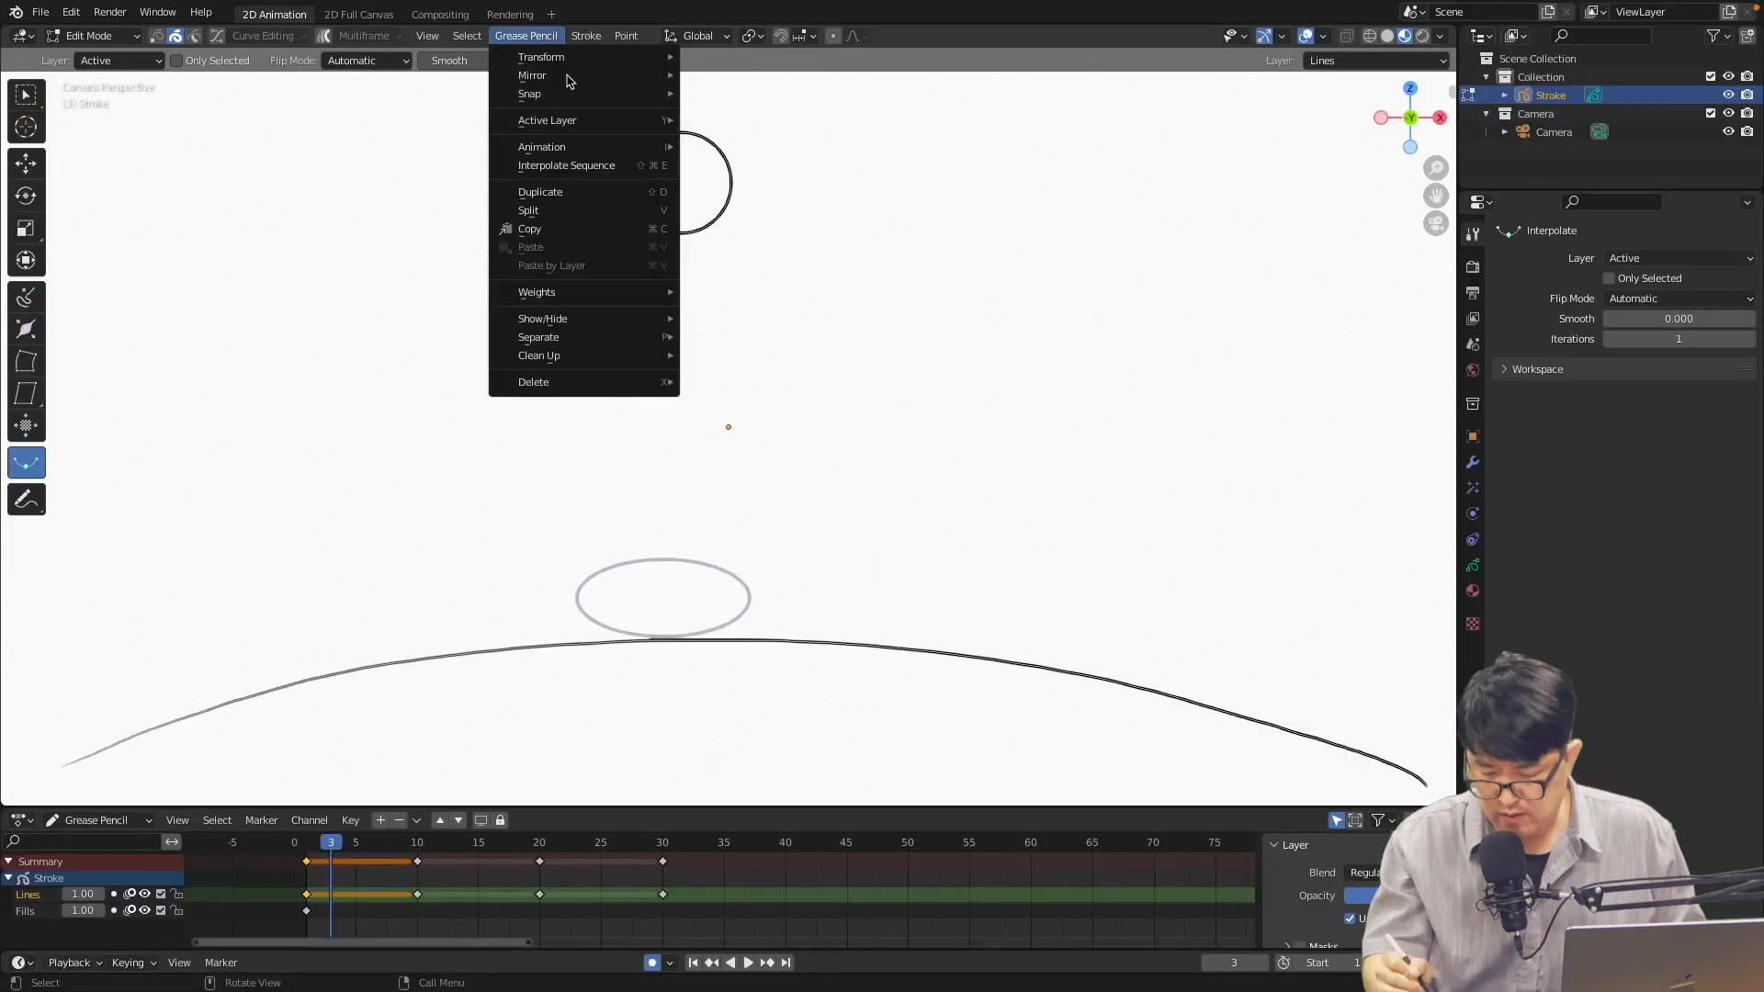
{"action": "left_click", "coordinate": [579, 168]}
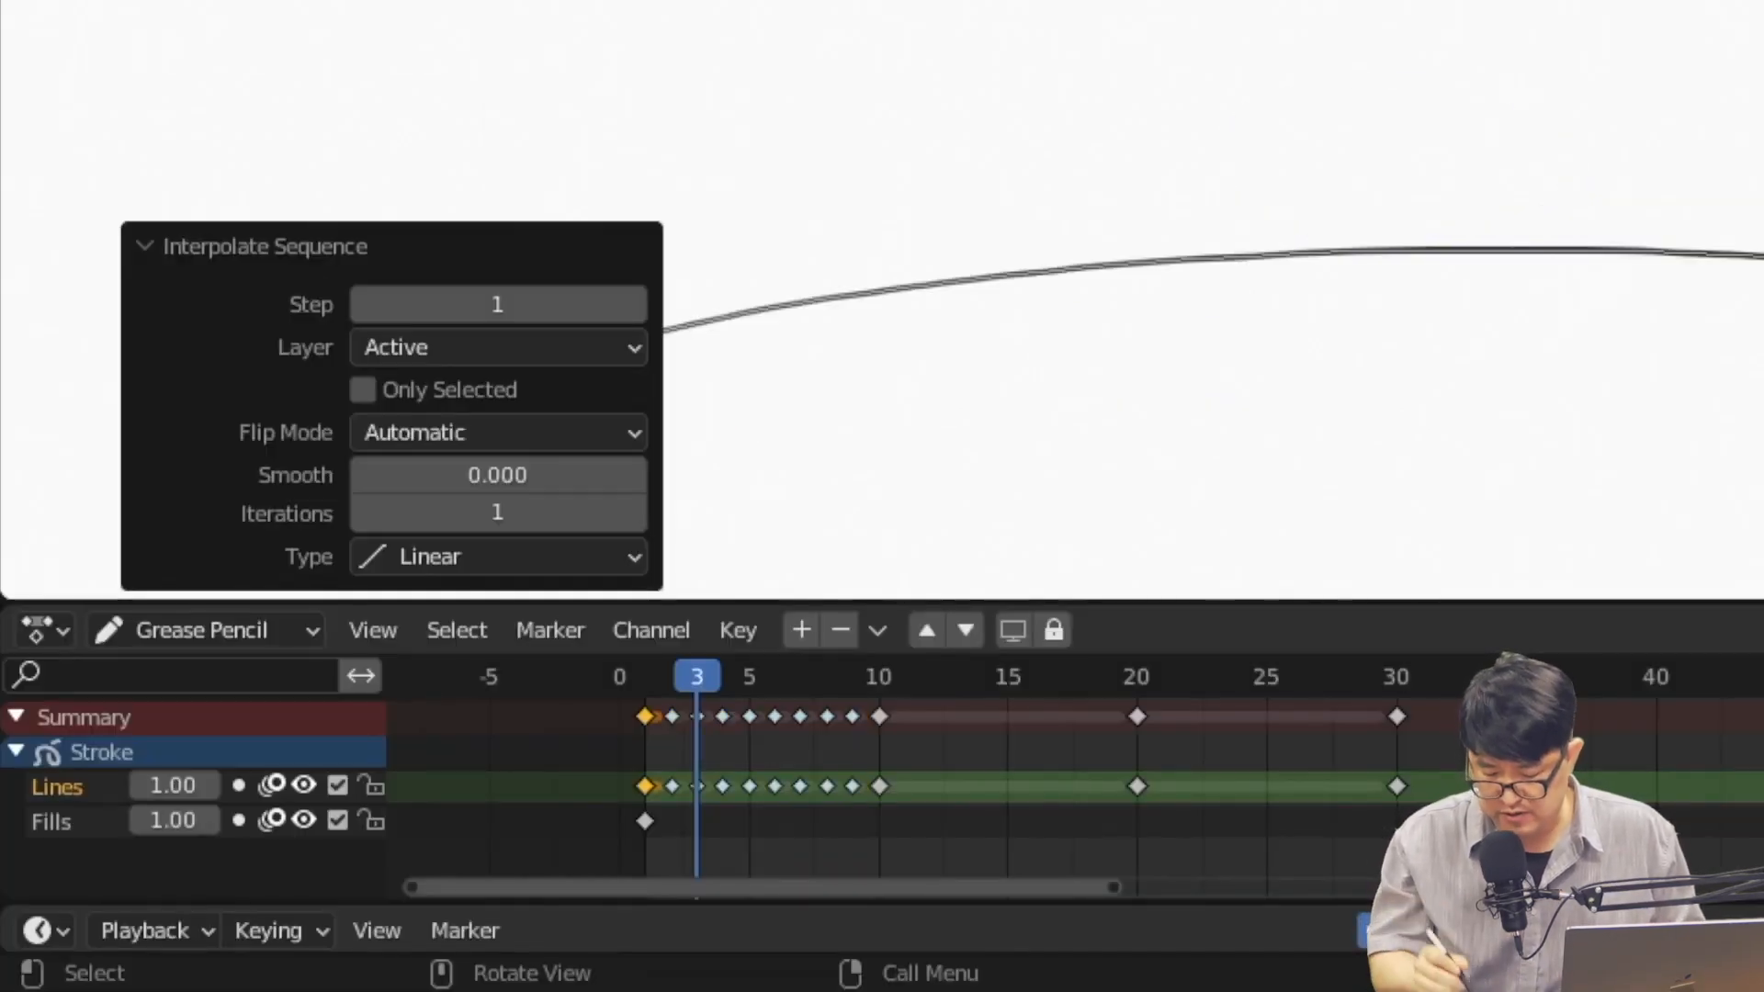
{"action": "left_click", "coordinate": [549, 559]}
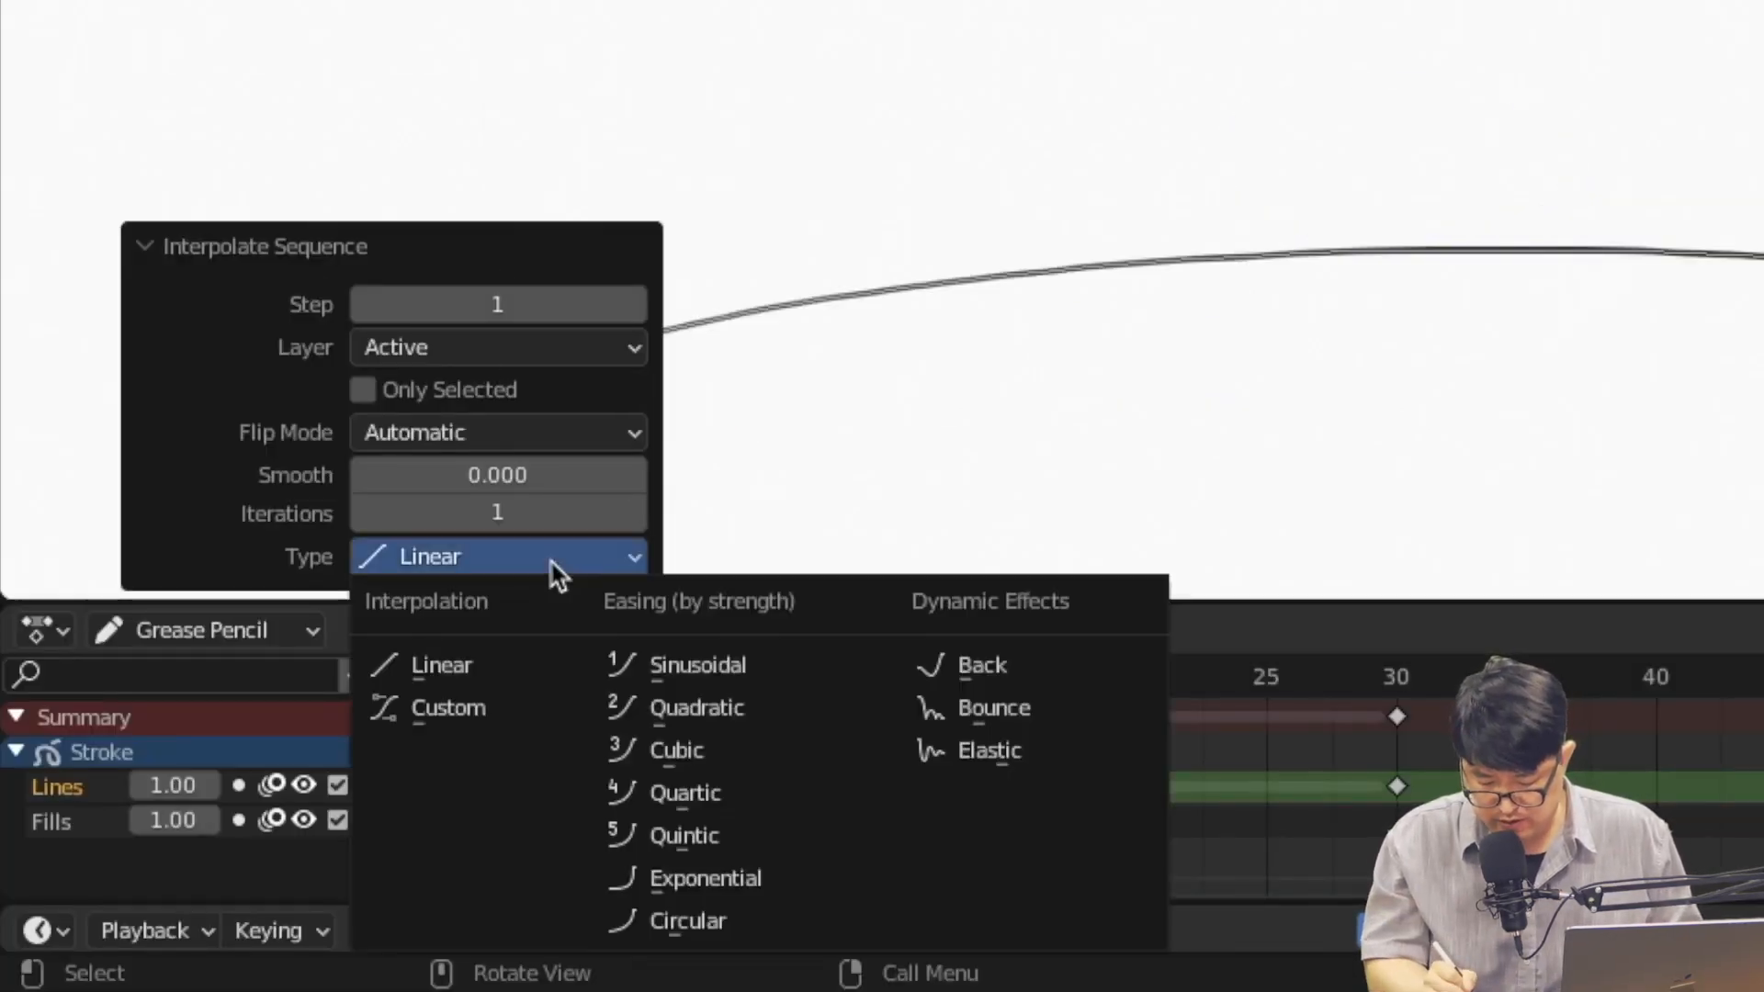
{"action": "left_click", "coordinate": [728, 922]}
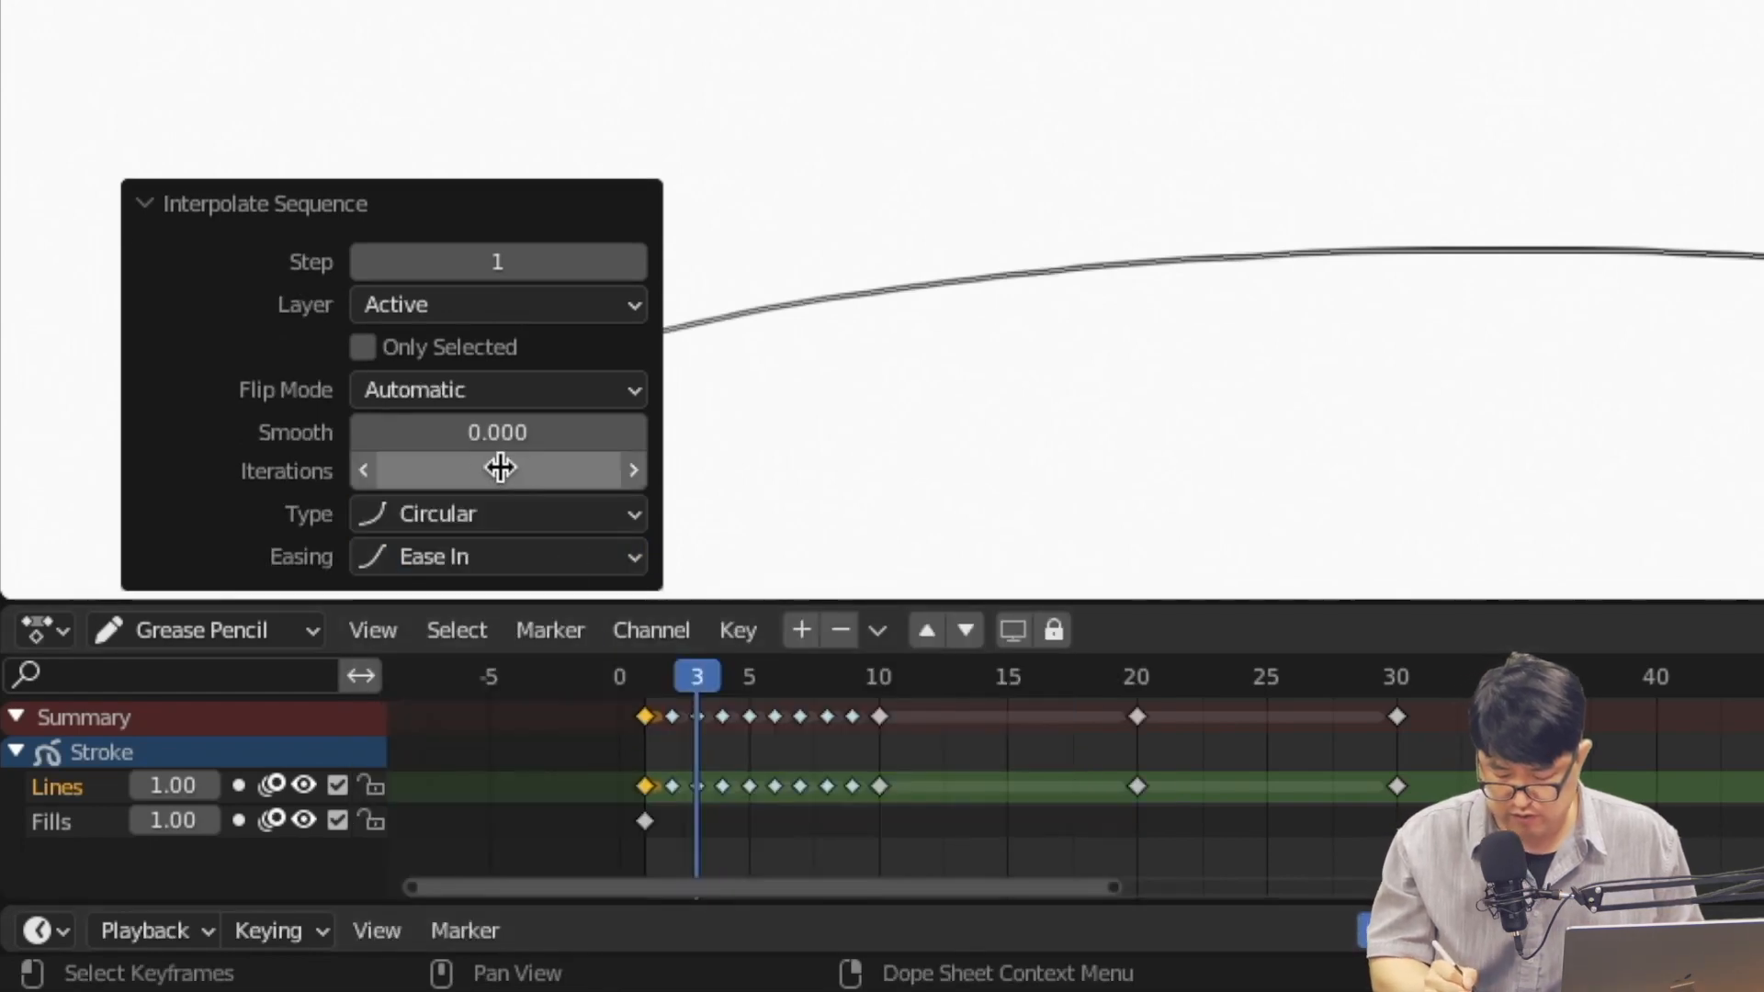
Play back the animation from frame 1 to review the ball's eased fall
{"action": "left_click_drag", "start_coordinate": [696, 680], "coordinate": [647, 686]}
{"action": "key", "text": "space"}
{"action": "key", "text": "space"}
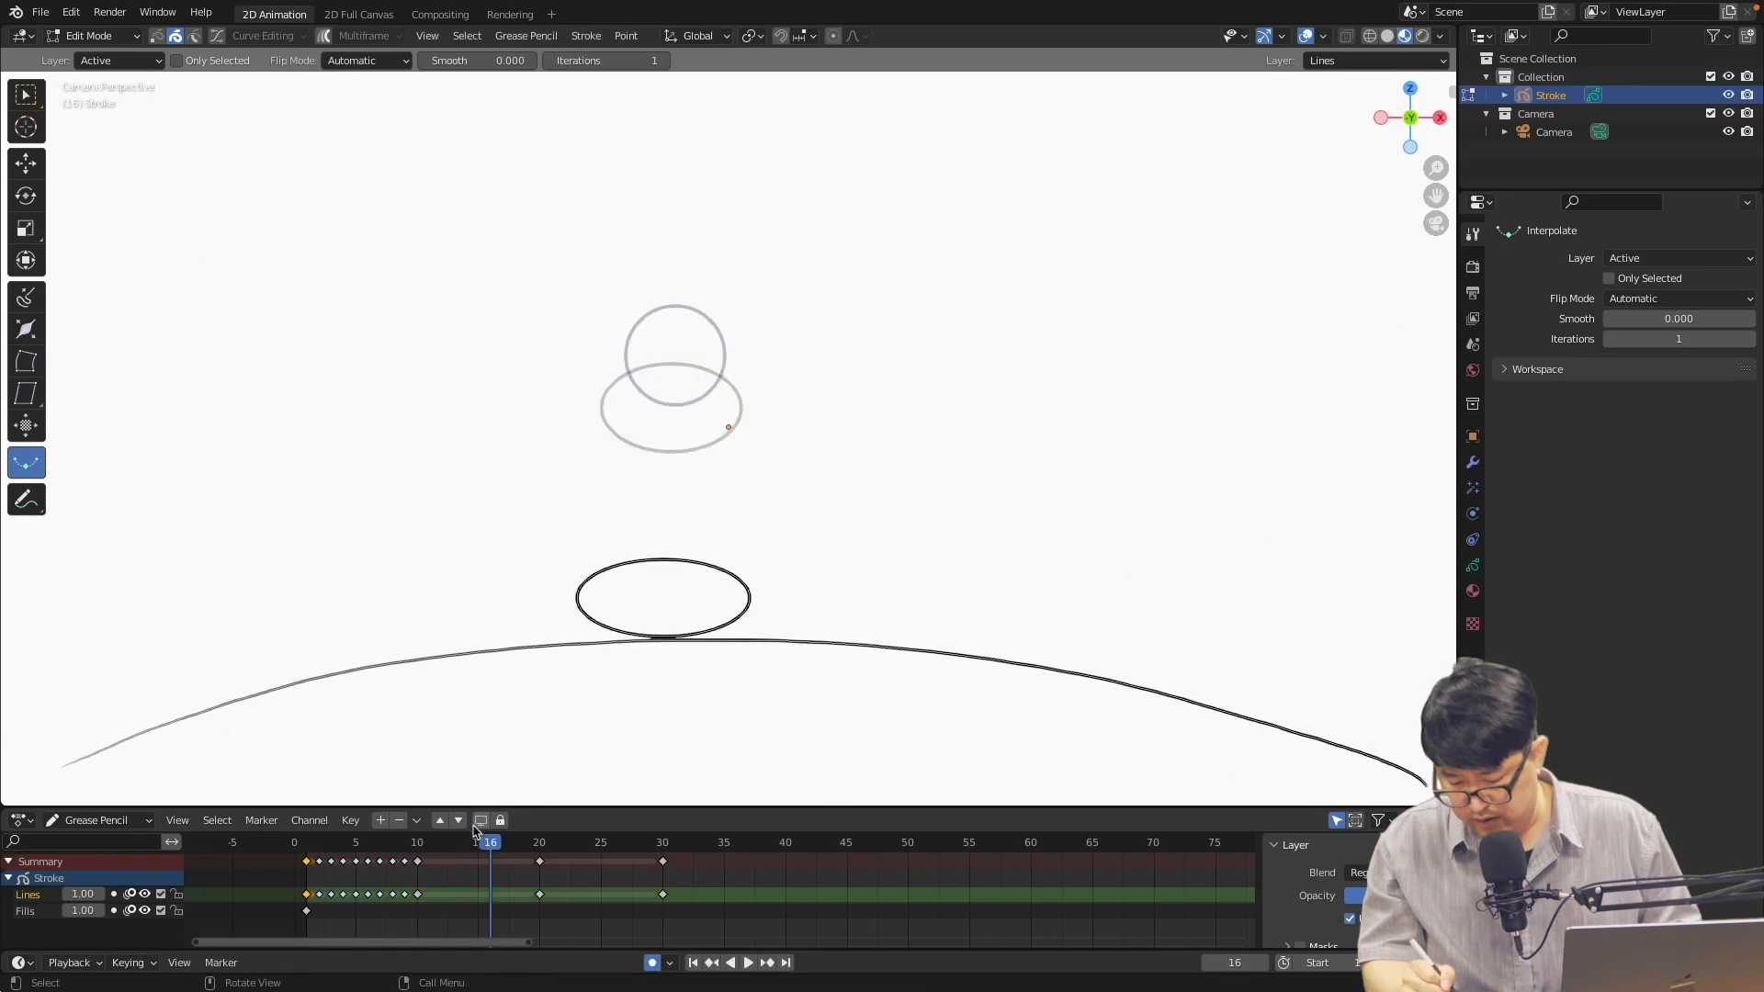
Generate in-betweens from frame 10 to frame 20 with Interpolate Sequence, using Circular type and Ease Out easing
{"action": "left_click_drag", "start_coordinate": [1015, 680], "coordinate": [906, 678]}
{"action": "left_click", "coordinate": [419, 895]}
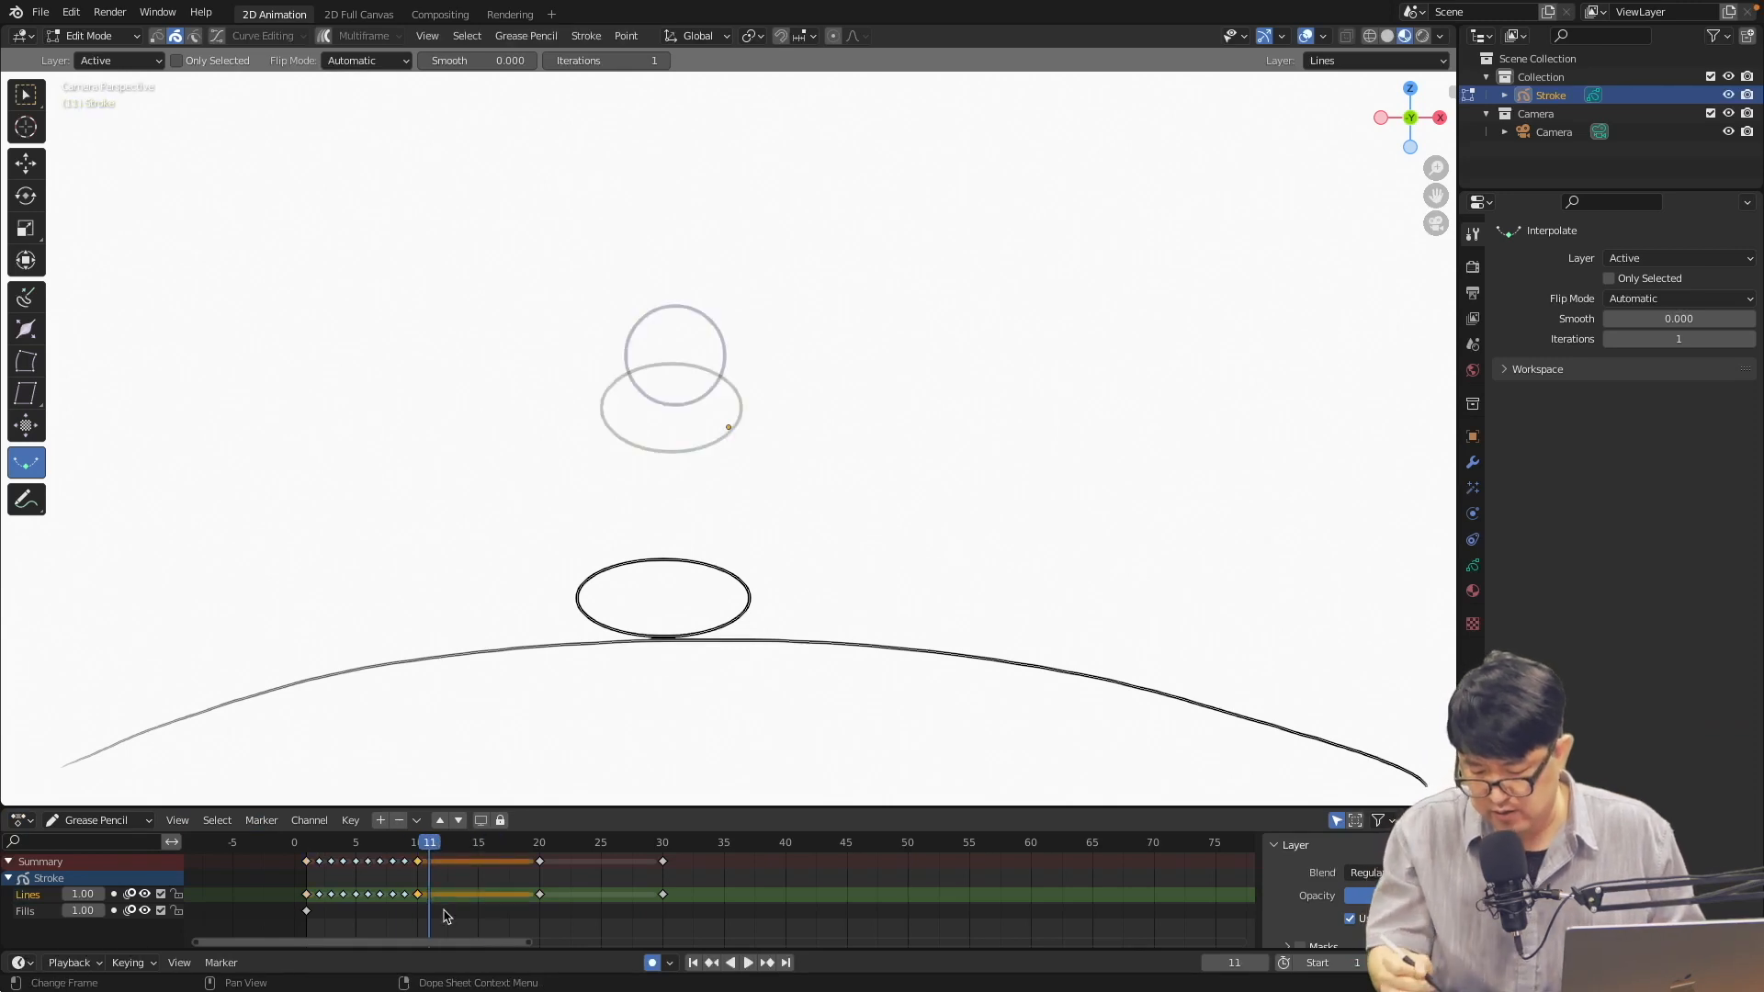
{"action": "left_click", "coordinate": [533, 38]}
{"action": "left_click", "coordinate": [566, 165]}
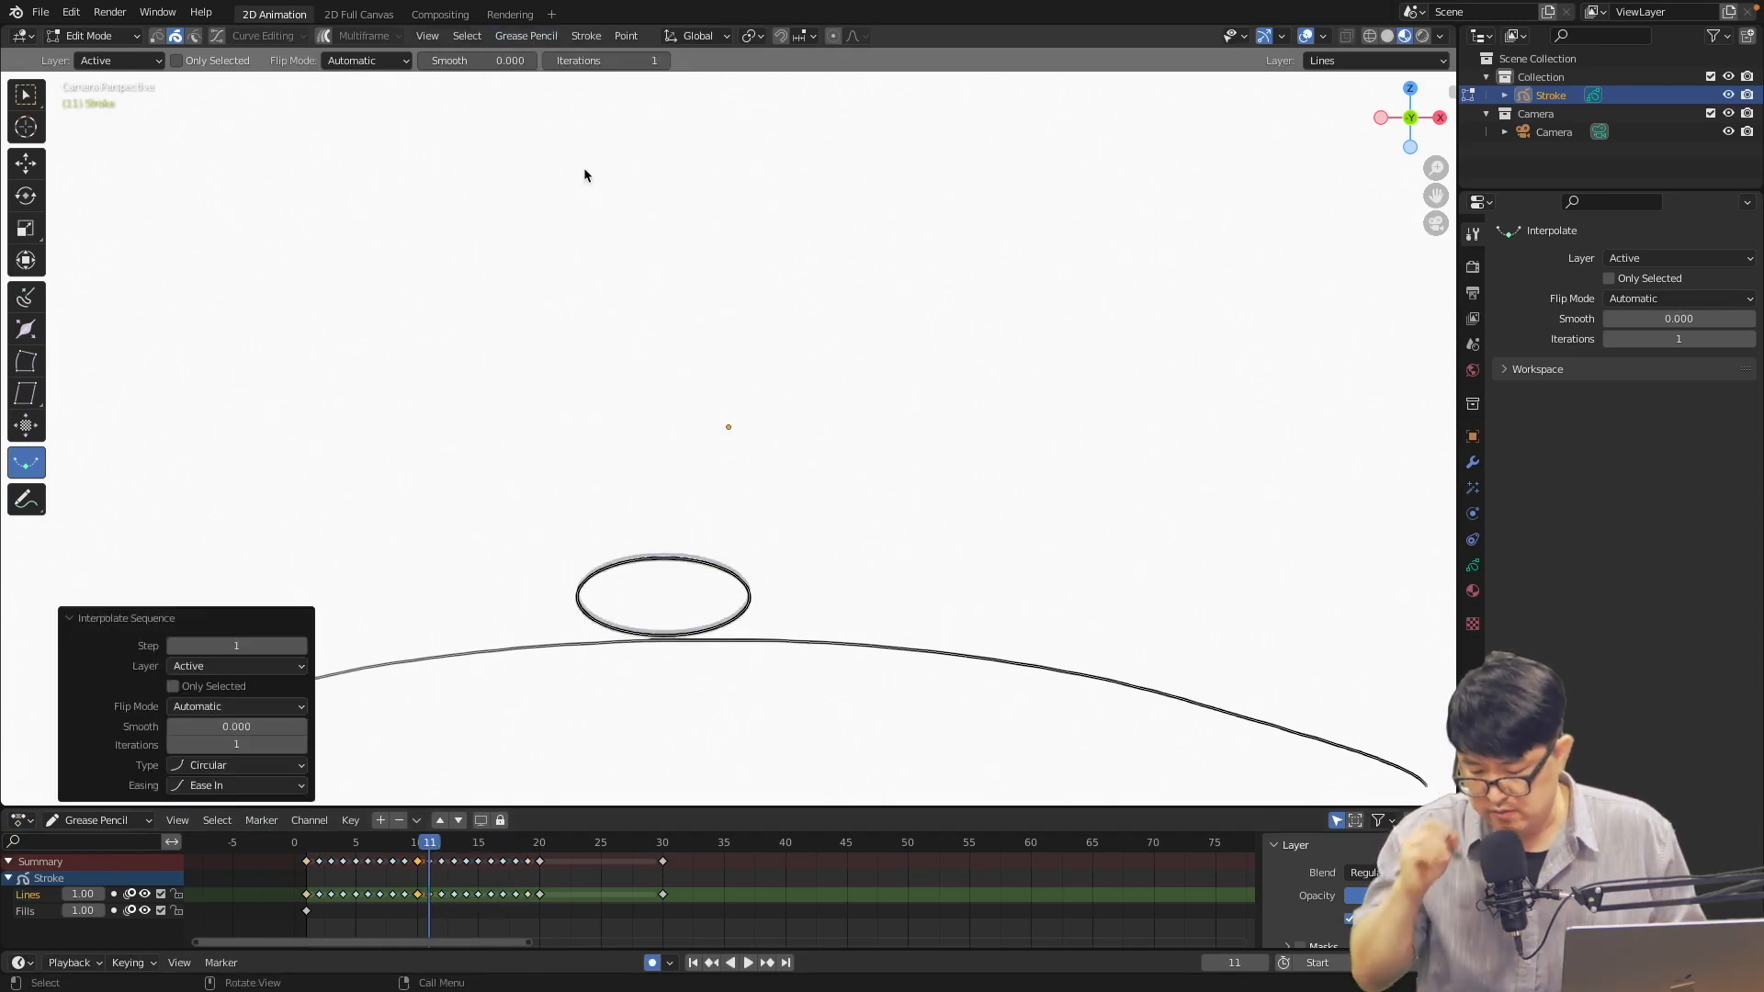
{"action": "left_click", "coordinate": [257, 786]}
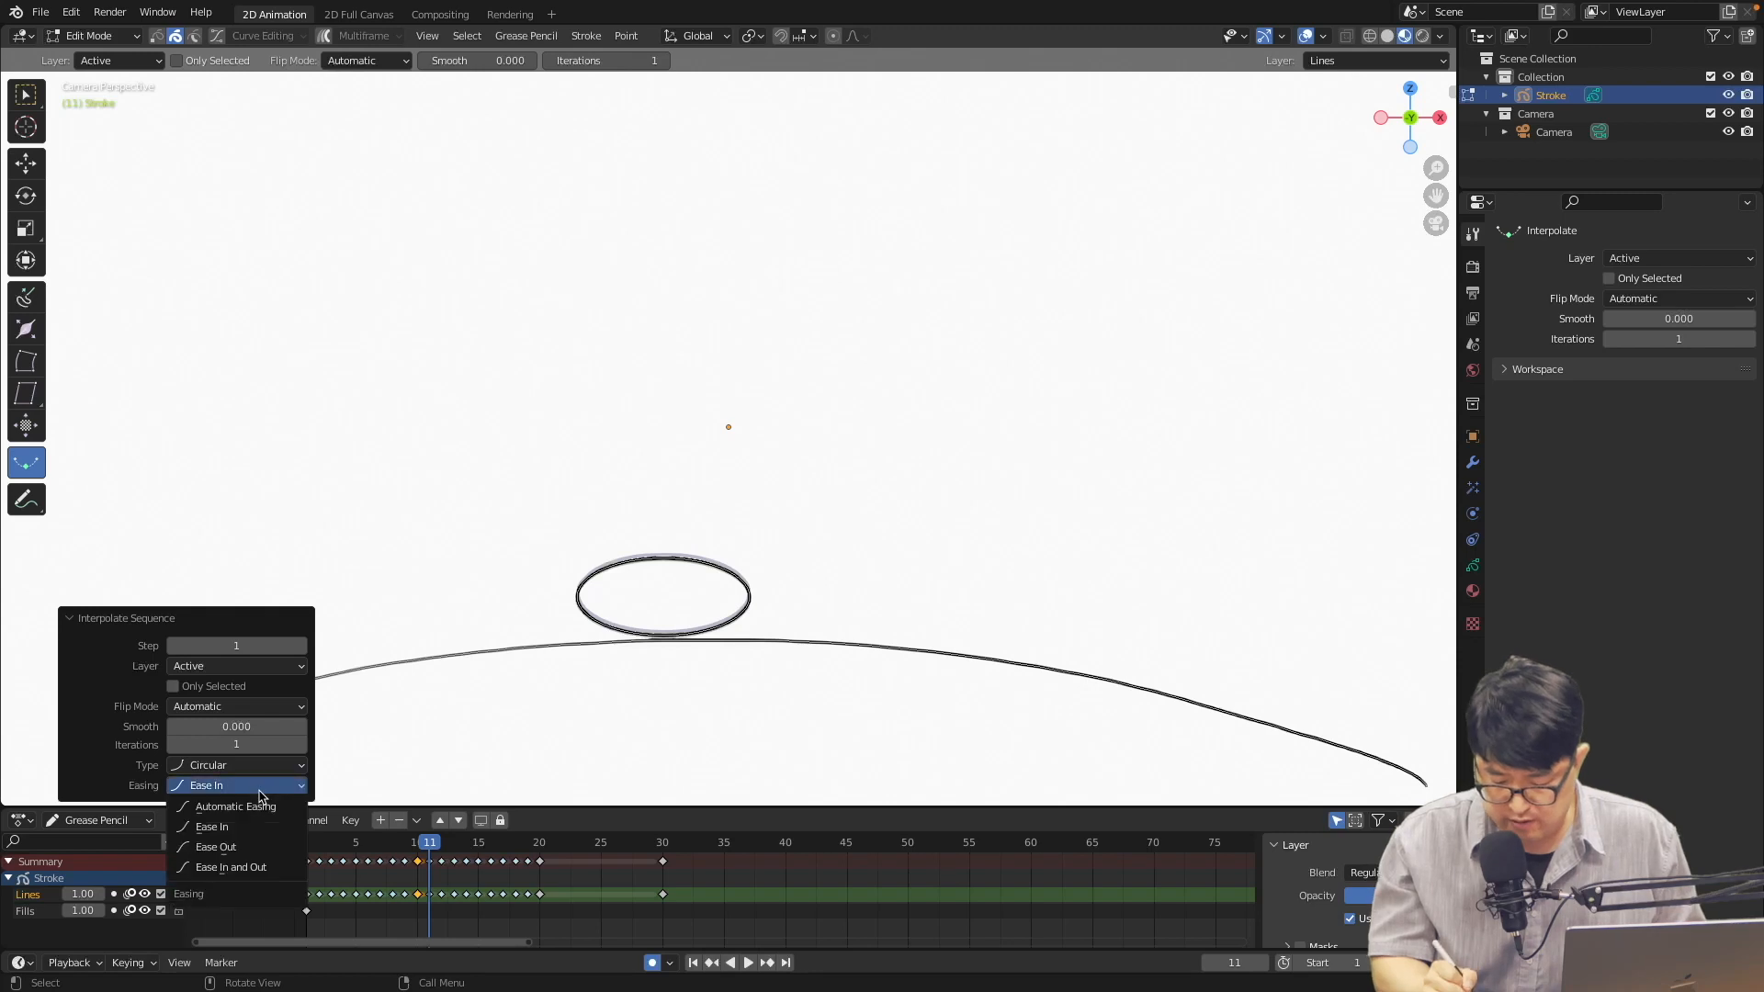
{"action": "left_click", "coordinate": [263, 847]}
Generate in-betweens from frame 20 to frame 30 with Interpolate Sequence, using Circular type and Ease In easing
{"action": "left_click", "coordinate": [540, 848]}
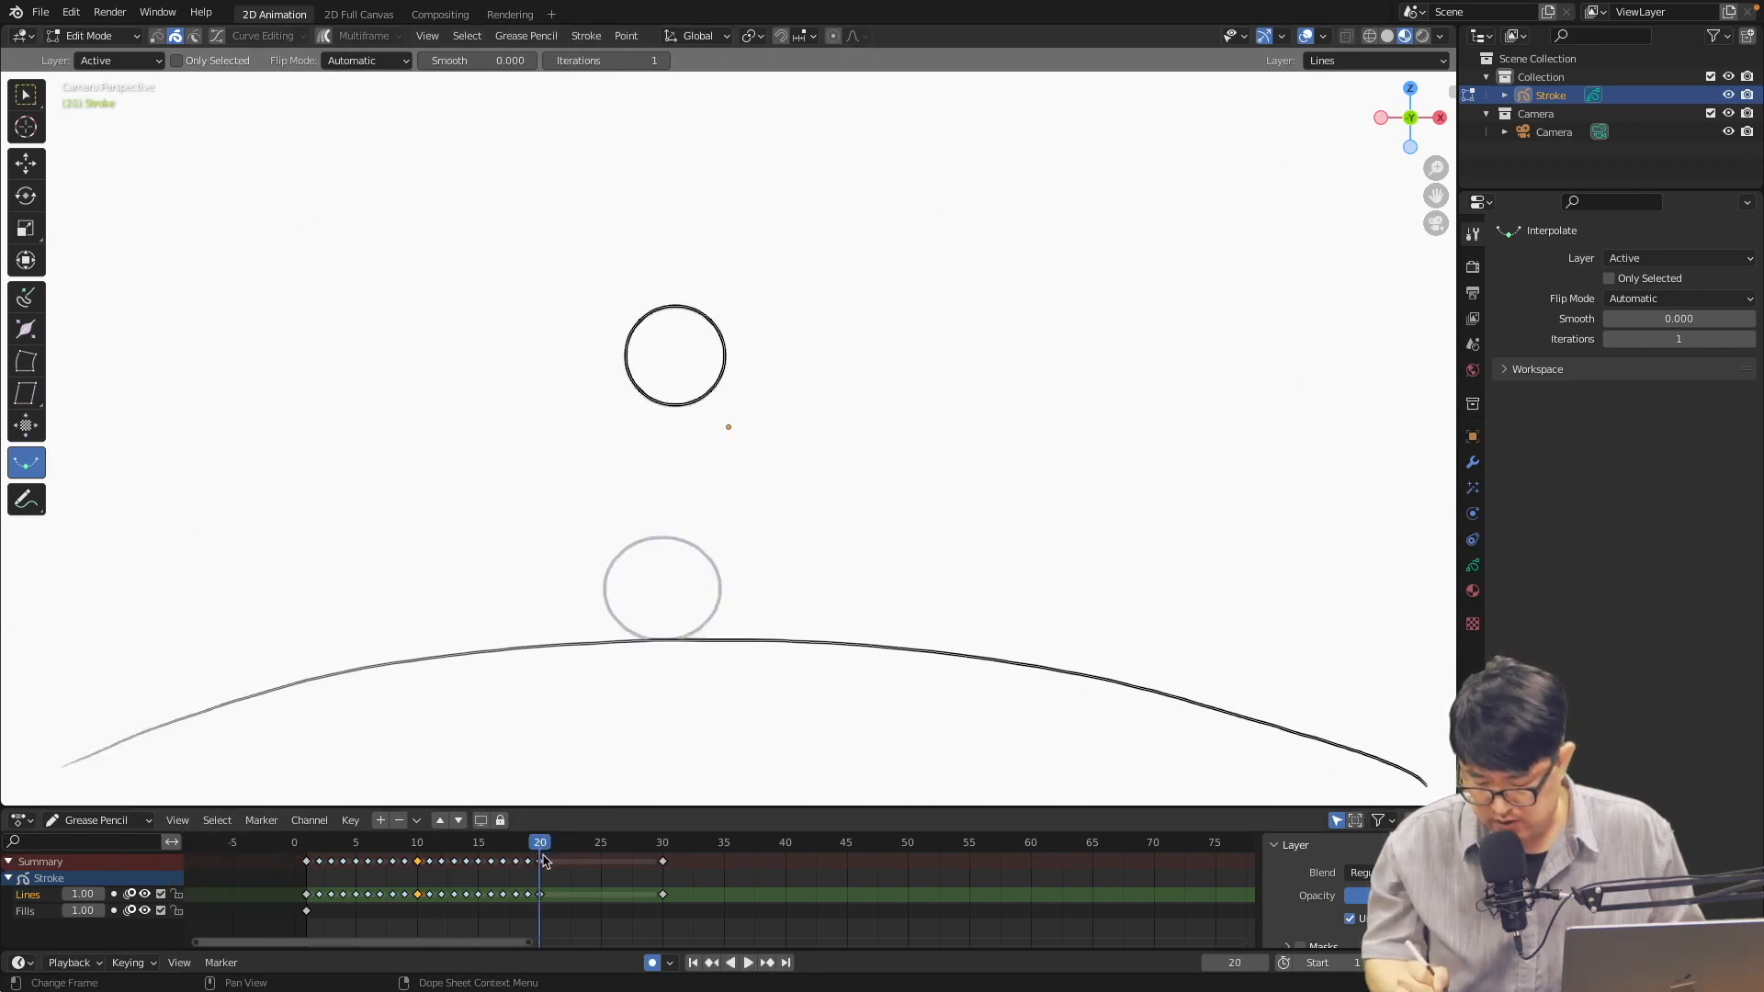
{"action": "left_click", "coordinate": [539, 893]}
{"action": "left_click", "coordinate": [555, 849]}
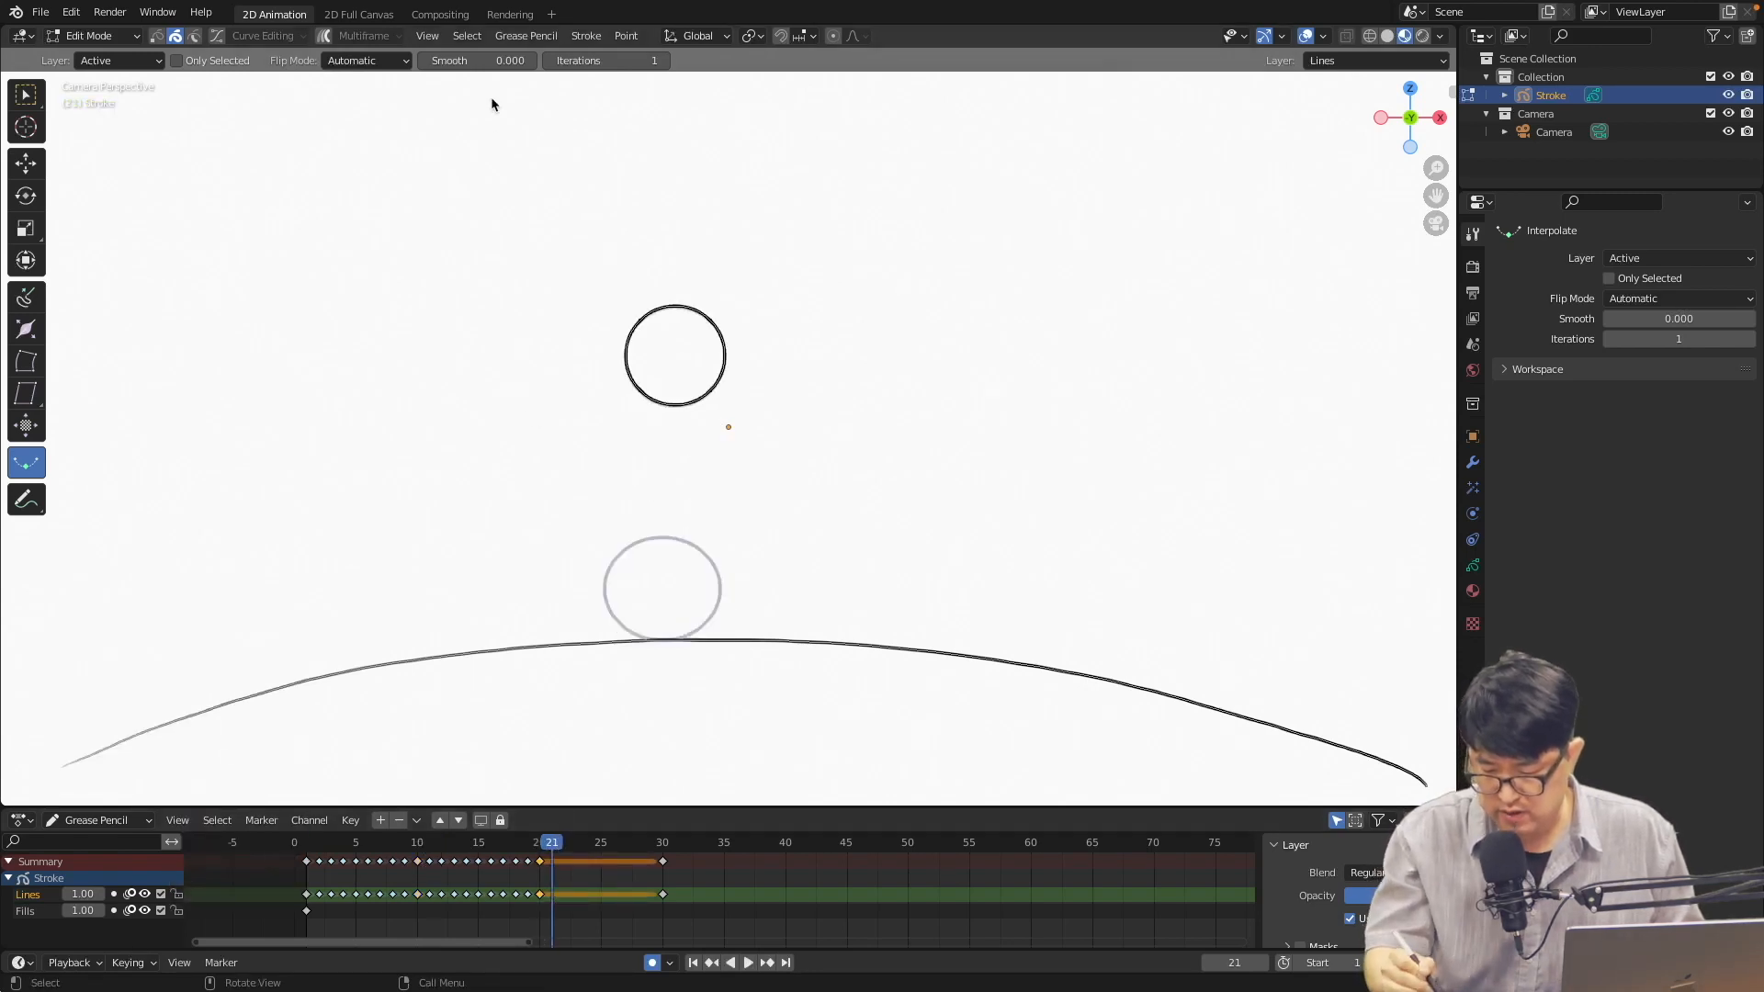
{"action": "left_click", "coordinate": [525, 35]}
{"action": "left_click", "coordinate": [567, 165]}
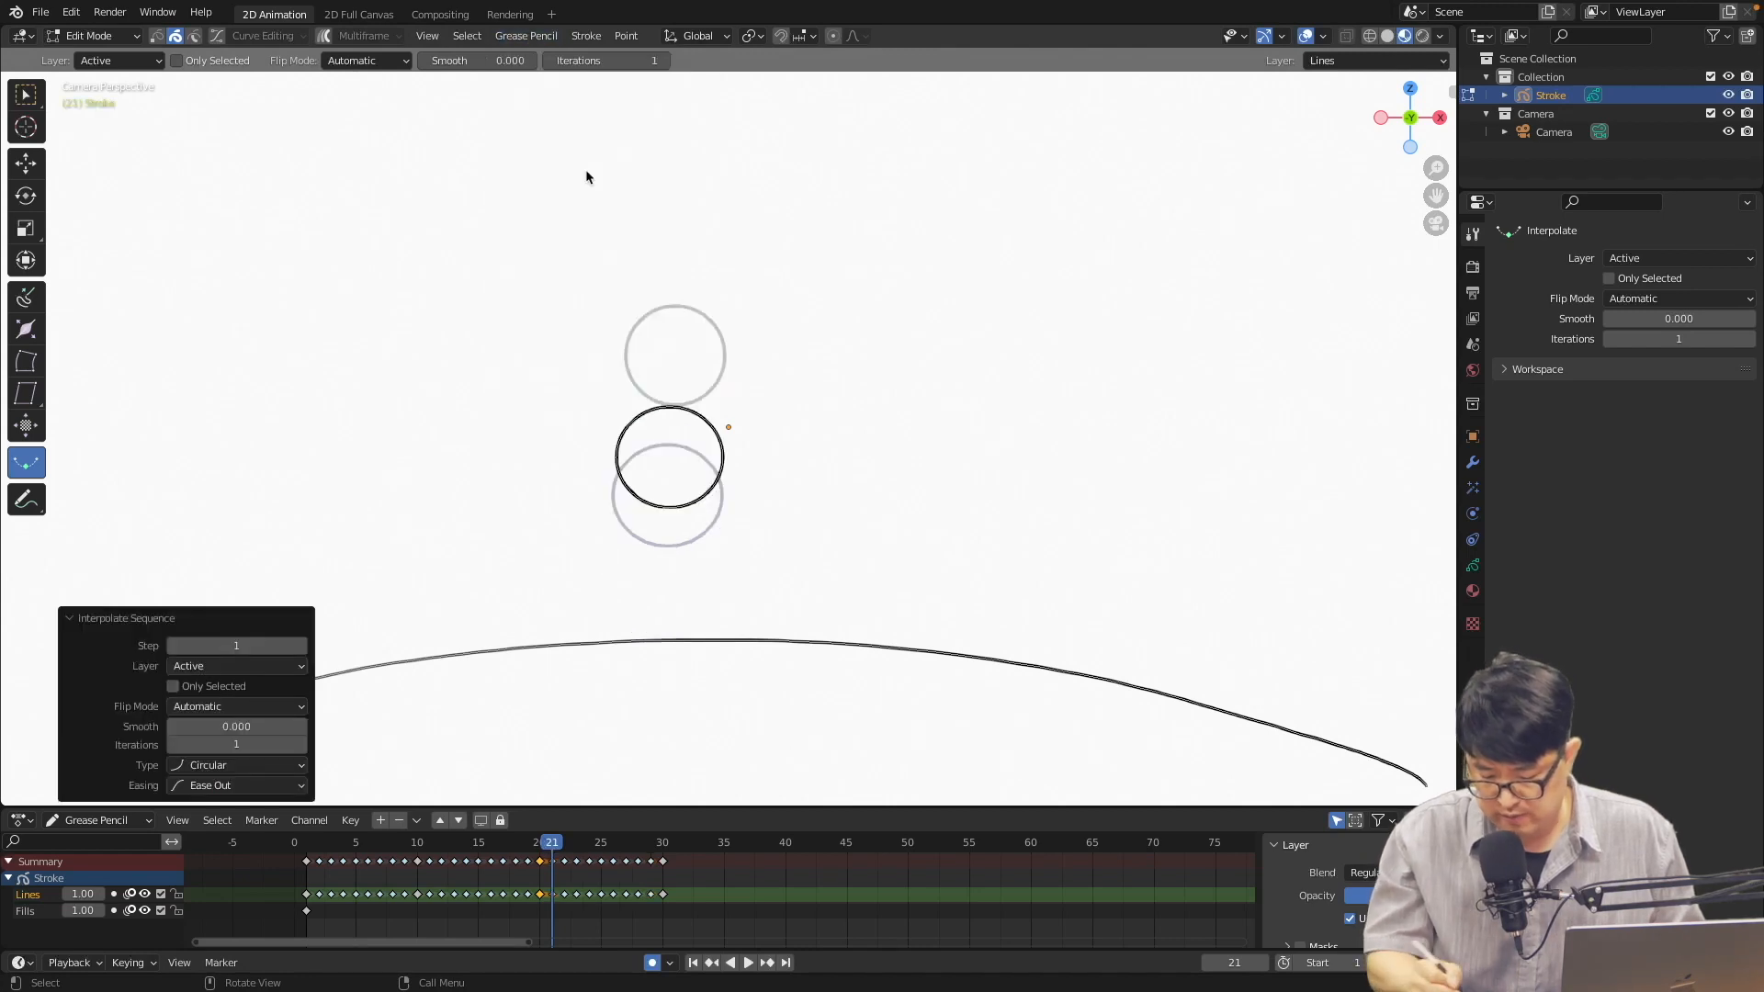
{"action": "left_click", "coordinate": [257, 786]}
{"action": "left_click", "coordinate": [258, 829]}
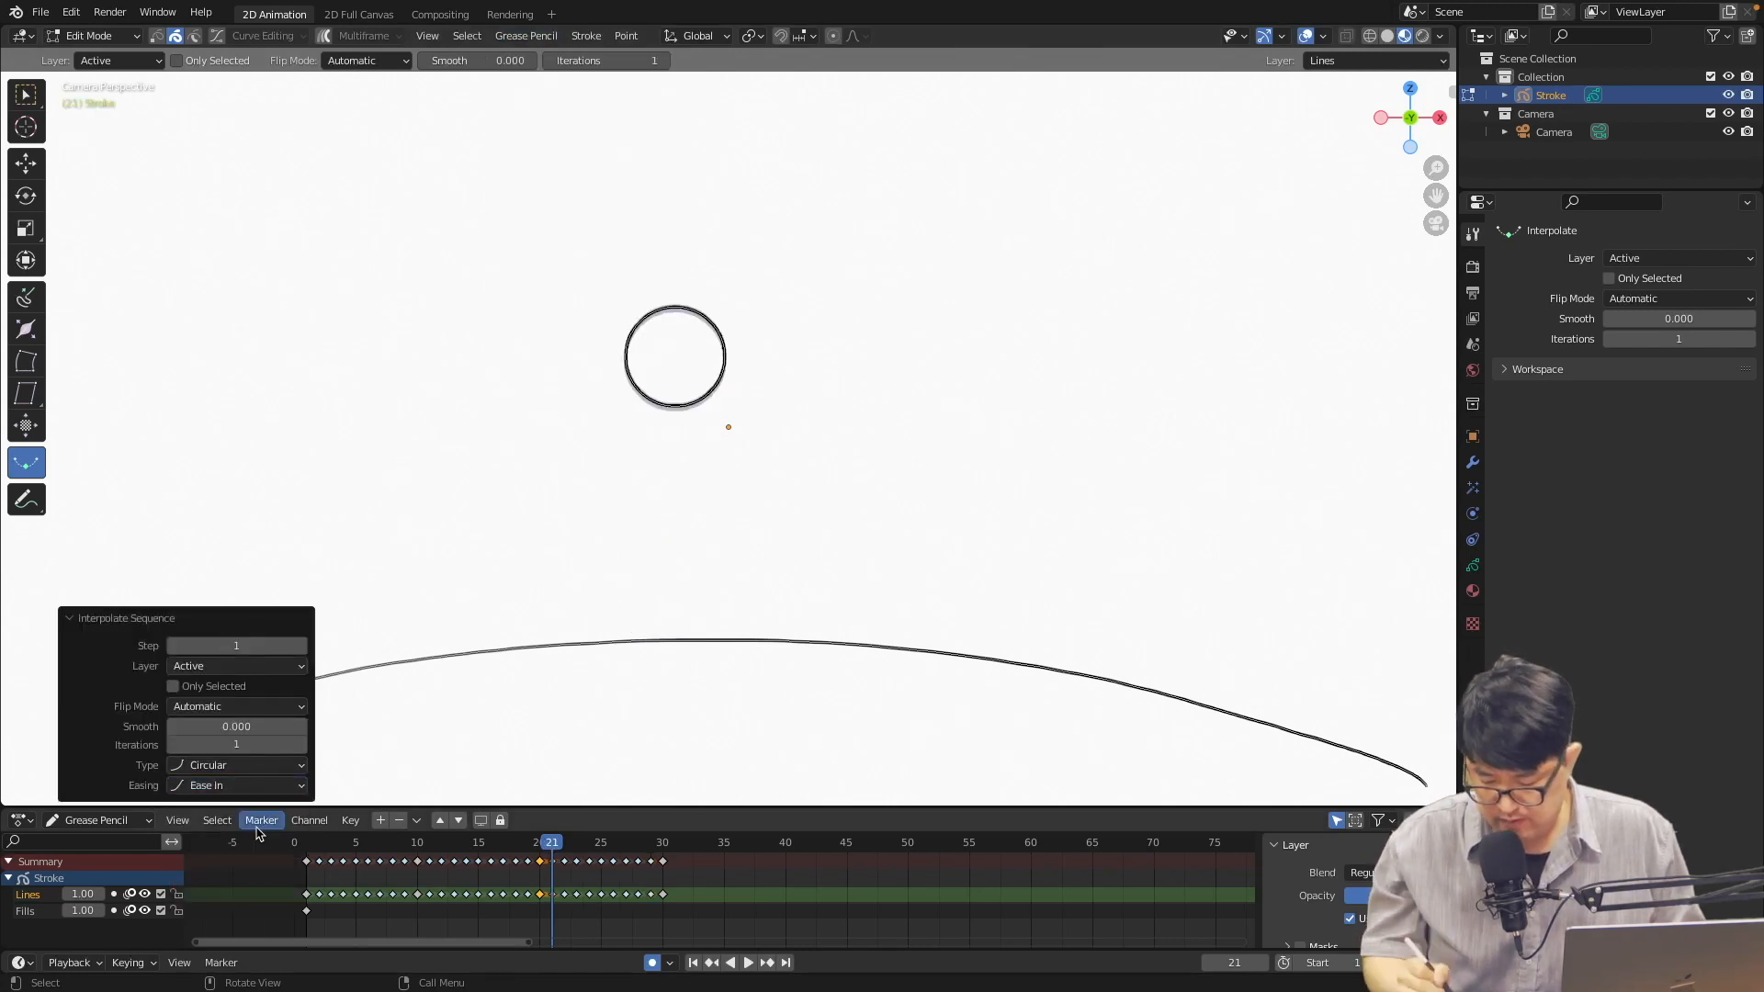
Play back the whole bouncing-ball animation from frame 1
{"action": "left_click", "coordinate": [760, 886]}
{"action": "left_click", "coordinate": [306, 845]}
{"action": "key", "text": "space"}
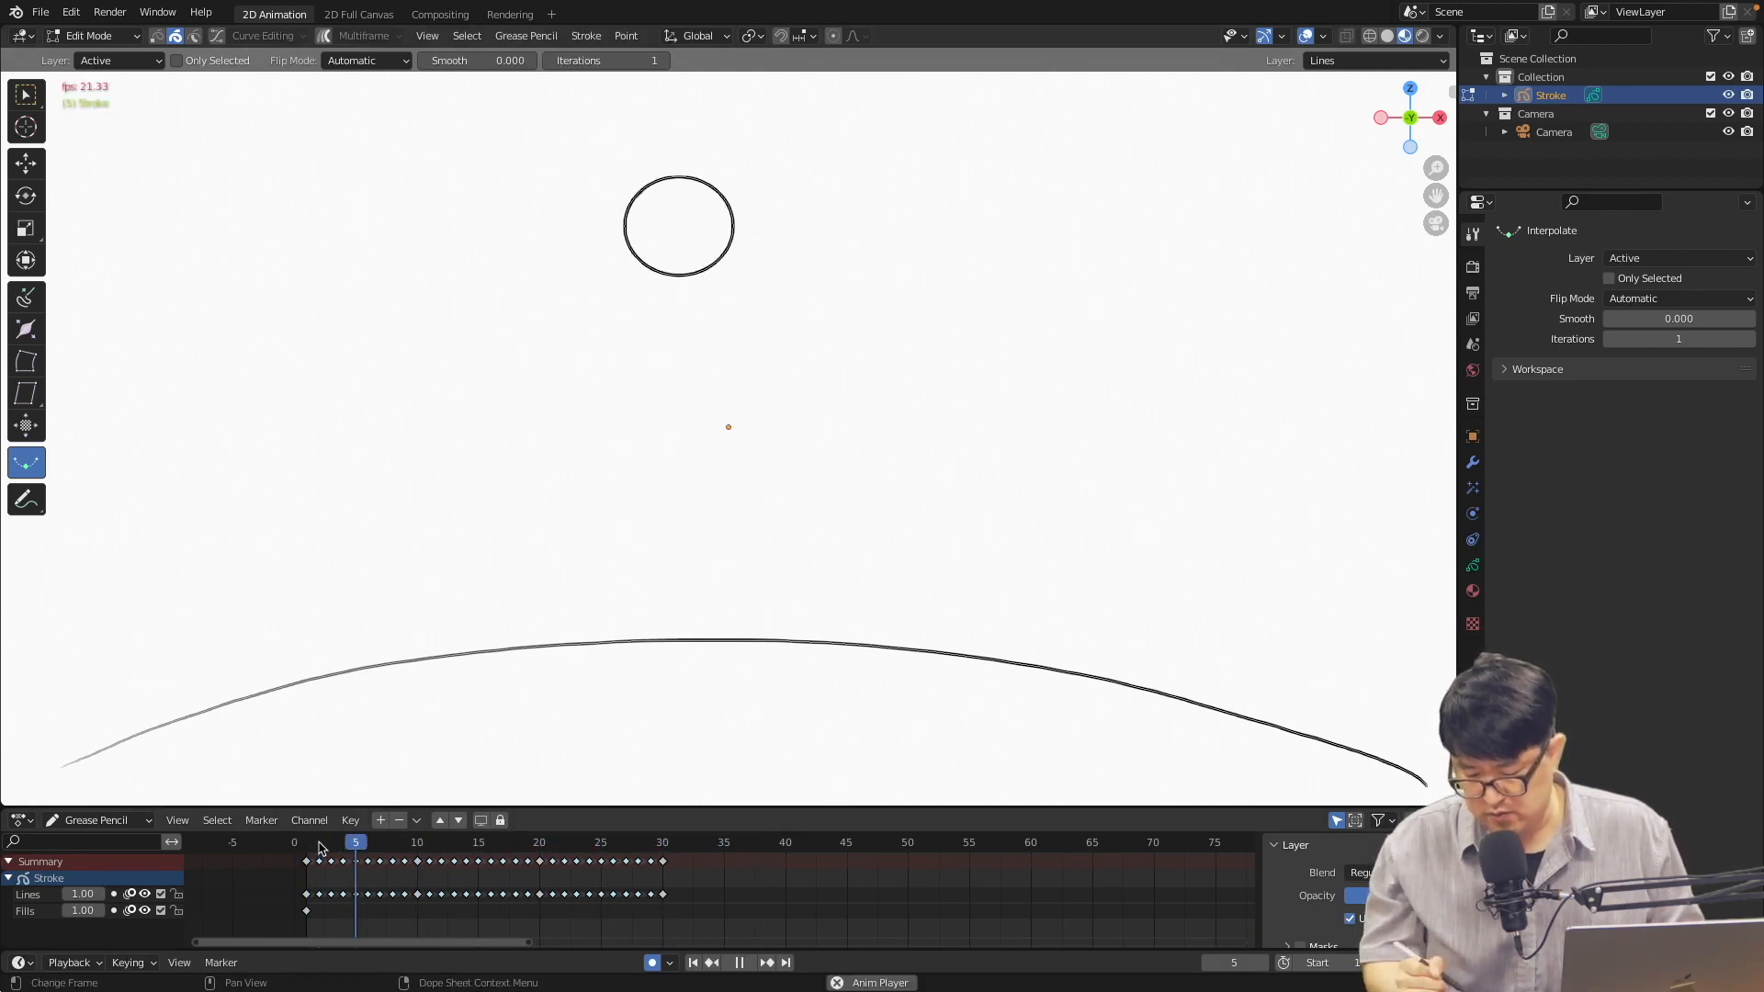
{"action": "key", "text": "space"}
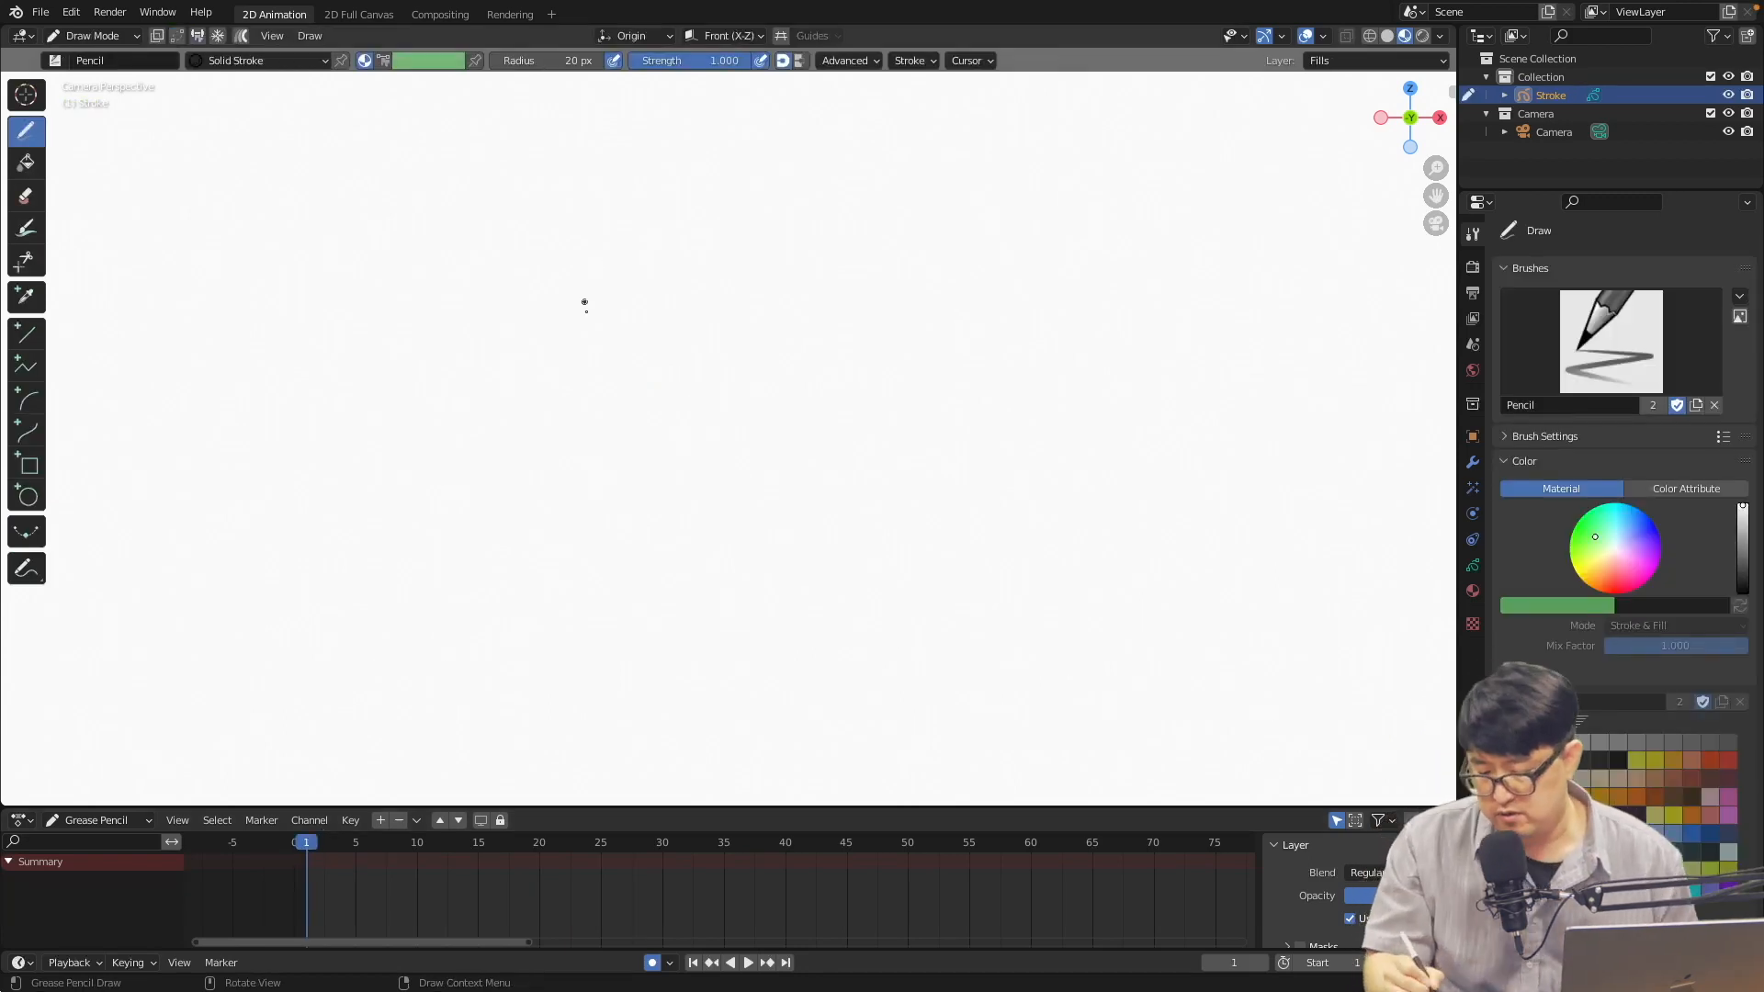
Sketch a masked cartoon head in side view with the Pencil brush on frame 1 of the Fills layer
{"action": "left_click_drag", "start_coordinate": [621, 369], "coordinate": [742, 320]}
{"action": "left_click_drag", "start_coordinate": [646, 384], "coordinate": [740, 340]}
{"action": "mouse_move", "coordinate": [648, 385]}
{"action": "left_mouse_down"}
{"action": "mouse_move", "coordinate": [722, 347]}
{"action": "mouse_move", "coordinate": [614, 386]}
{"action": "left_mouse_up"}
{"action": "left_click_drag", "start_coordinate": [619, 362], "coordinate": [584, 396]}
{"action": "left_click_drag", "start_coordinate": [562, 394], "coordinate": [583, 405]}
{"action": "mouse_move", "coordinate": [545, 370]}
{"action": "left_mouse_down"}
{"action": "mouse_move", "coordinate": [544, 391]}
{"action": "mouse_move", "coordinate": [673, 429]}
{"action": "left_mouse_up"}
{"action": "left_click_drag", "start_coordinate": [680, 421], "coordinate": [797, 310]}
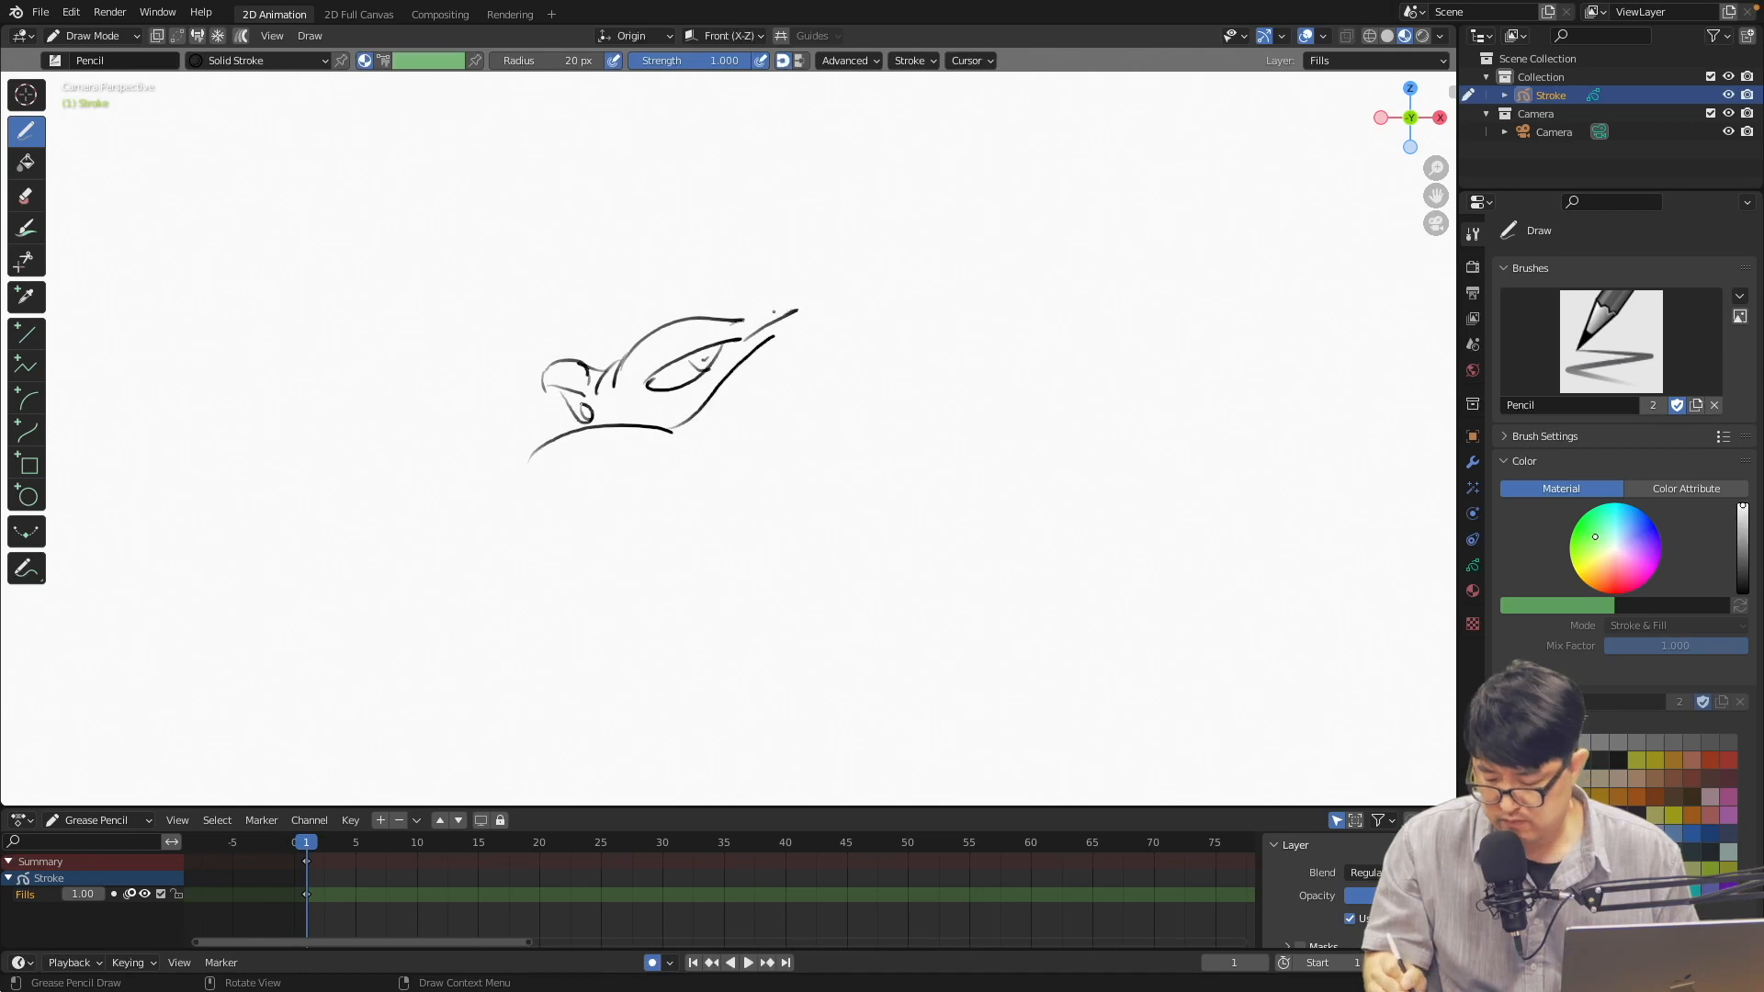
{"action": "left_click_drag", "start_coordinate": [587, 359], "coordinate": [809, 301]}
{"action": "left_click_drag", "start_coordinate": [742, 323], "coordinate": [871, 303]}
{"action": "left_click_drag", "start_coordinate": [538, 445], "coordinate": [776, 421]}
{"action": "left_click_drag", "start_coordinate": [761, 459], "coordinate": [795, 470]}
{"action": "left_click_drag", "start_coordinate": [831, 327], "coordinate": [844, 452]}
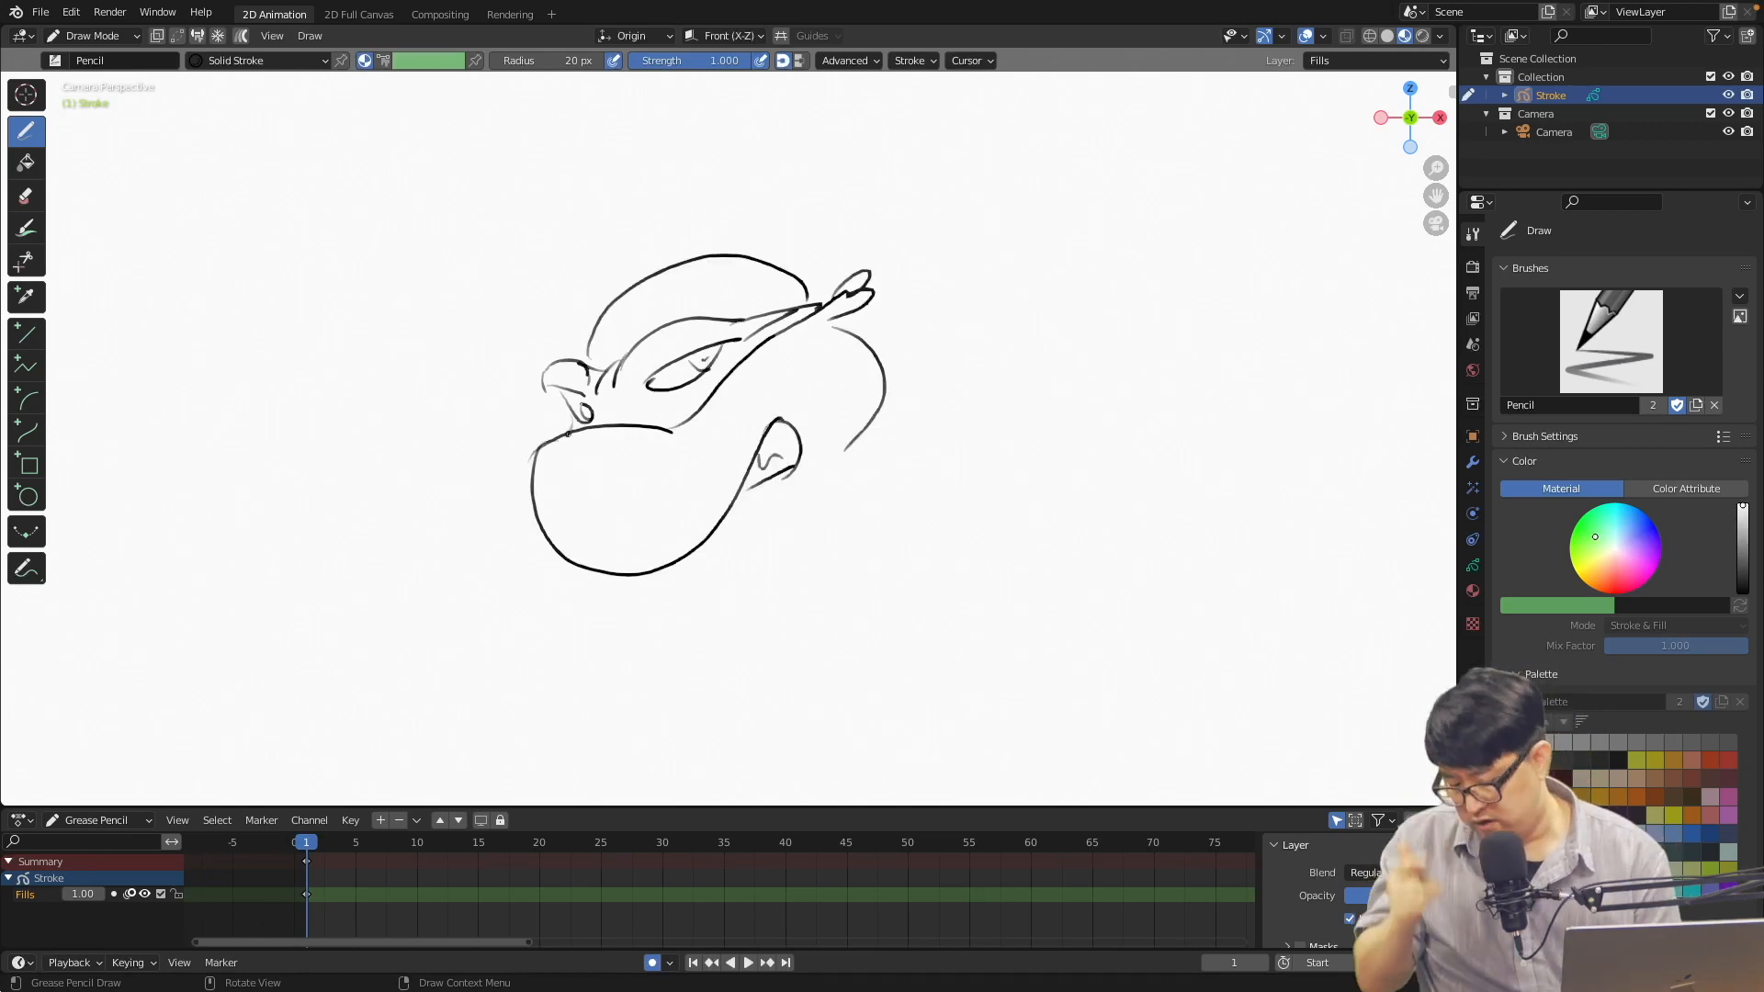
Sketch the same masked head turned toward the front, lower and to the right, on frame 10
{"action": "left_click_drag", "start_coordinate": [361, 853], "coordinate": [417, 856]}
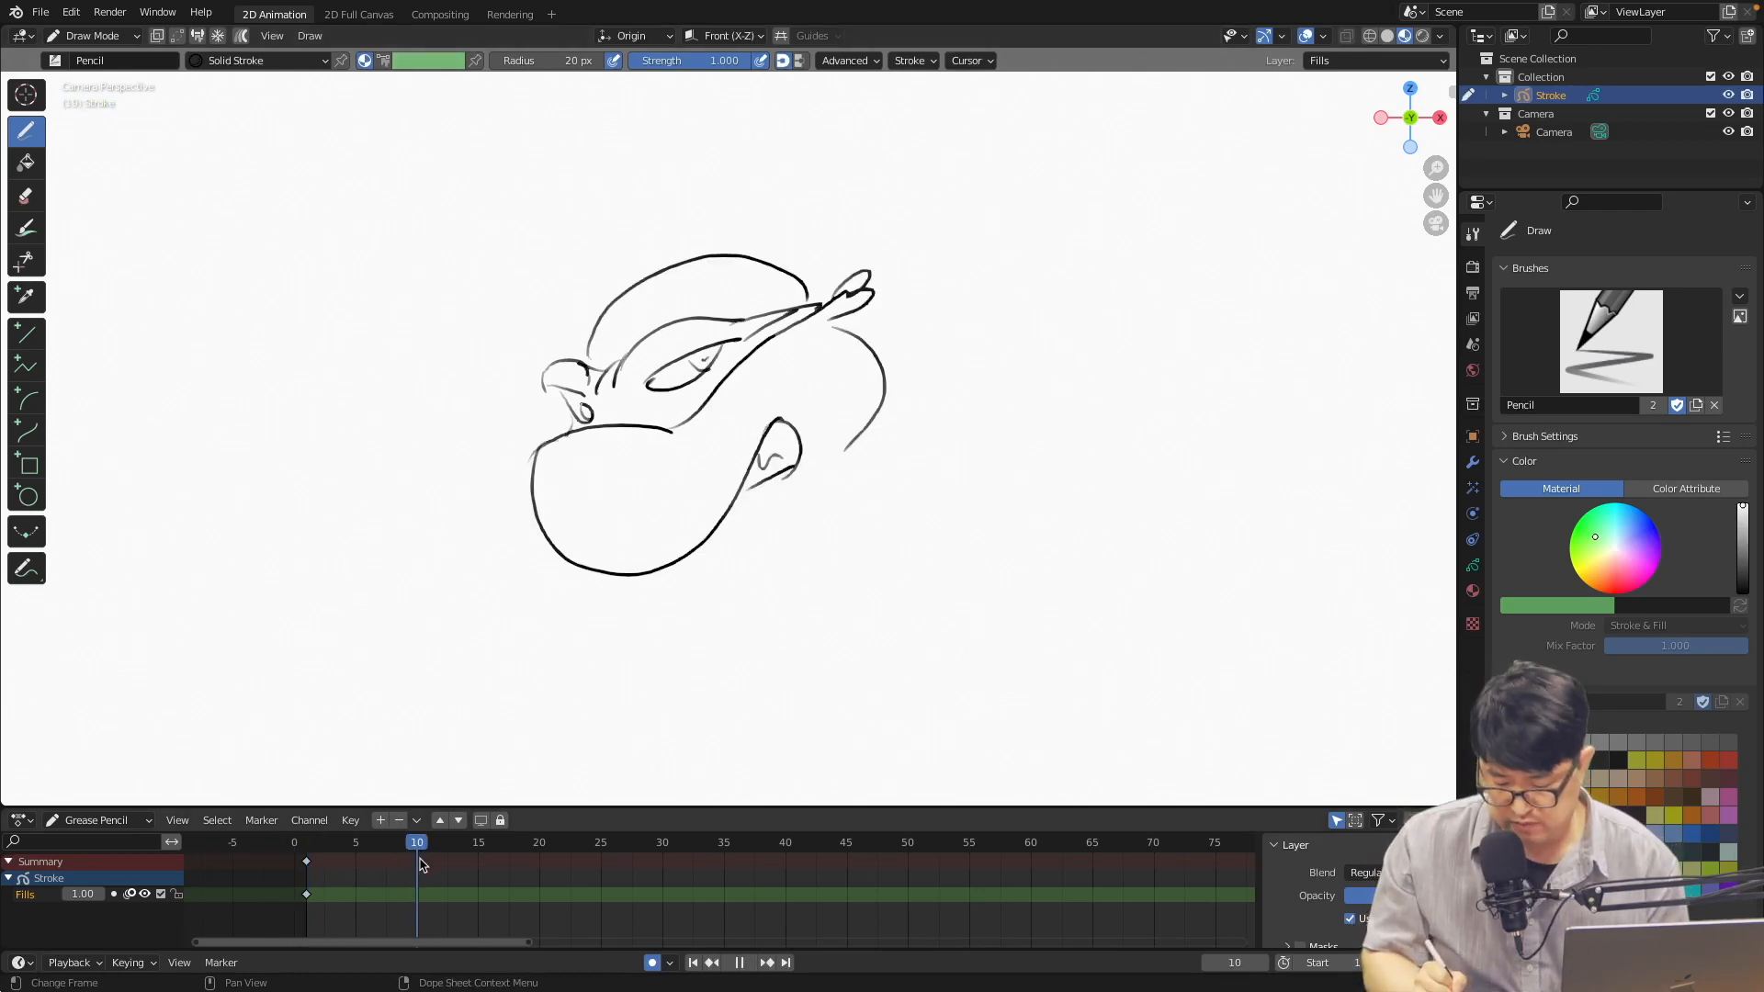
{"action": "left_click_drag", "start_coordinate": [919, 456], "coordinate": [1055, 426]}
{"action": "left_click_drag", "start_coordinate": [966, 464], "coordinate": [1040, 437]}
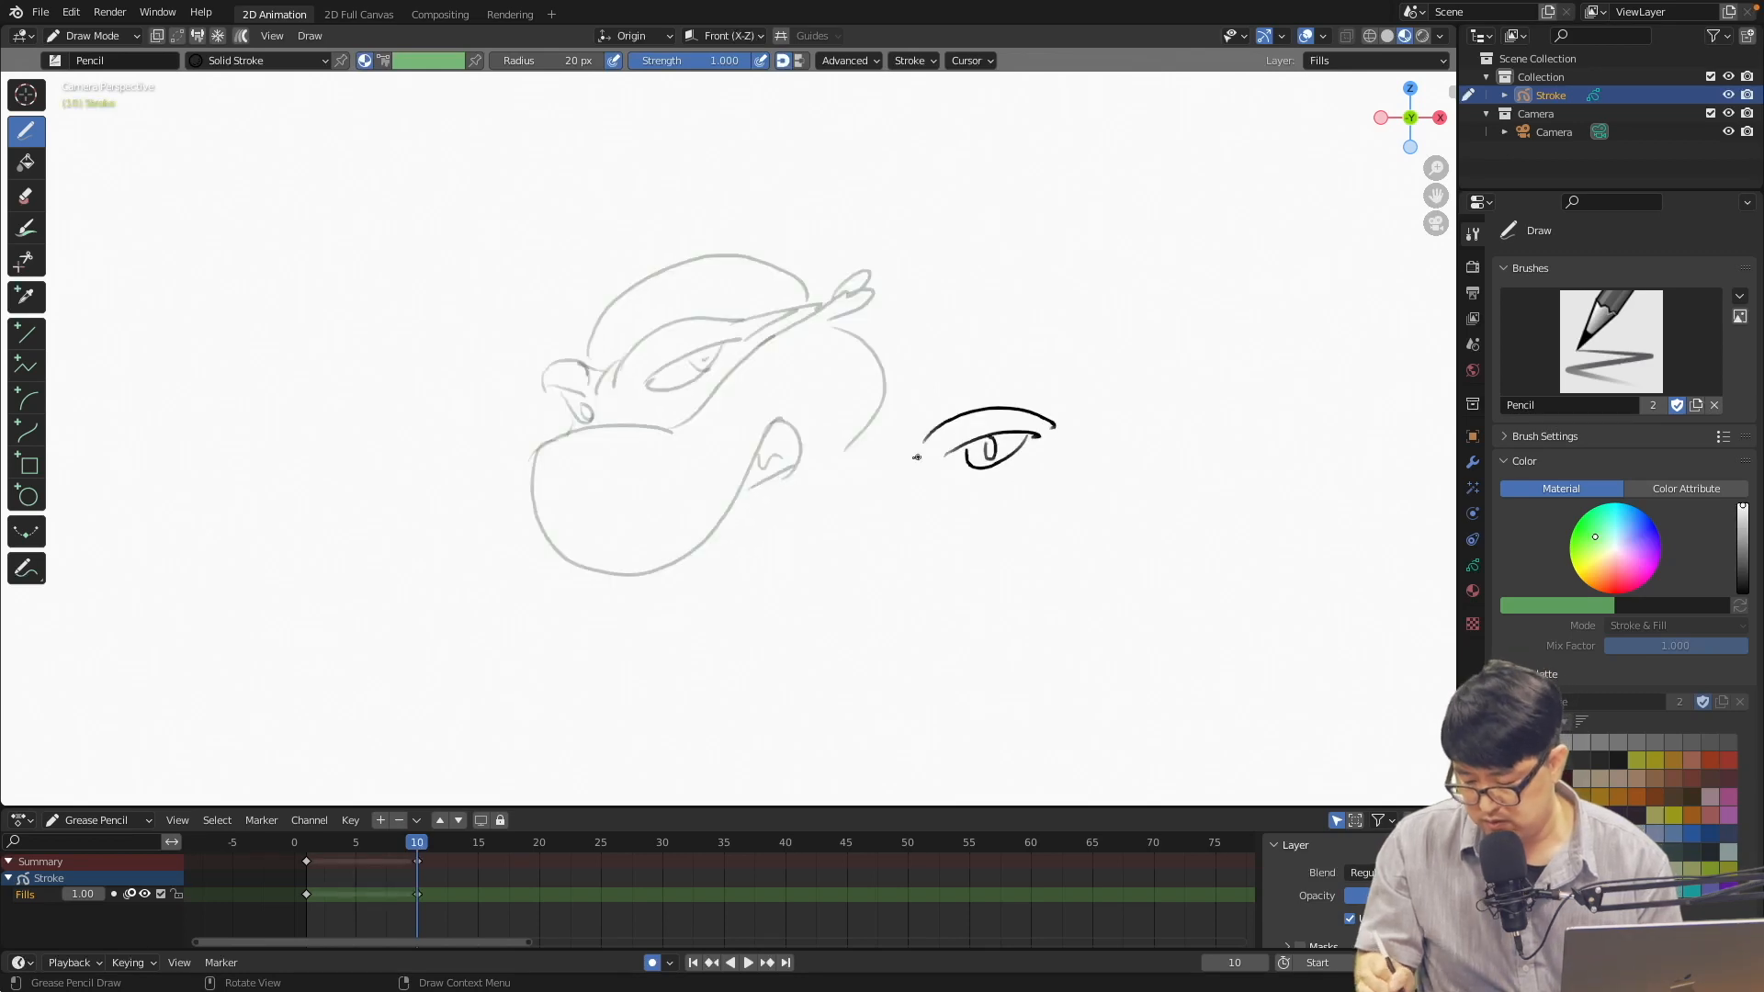
{"action": "left_click_drag", "start_coordinate": [812, 438], "coordinate": [918, 447]}
{"action": "left_click_drag", "start_coordinate": [813, 457], "coordinate": [890, 472]}
{"action": "left_click_drag", "start_coordinate": [827, 528], "coordinate": [1008, 517]}
{"action": "left_click_drag", "start_coordinate": [830, 583], "coordinate": [1057, 554]}
{"action": "left_click_drag", "start_coordinate": [1054, 549], "coordinate": [1036, 590]}
{"action": "mouse_move", "coordinate": [983, 477]}
{"action": "left_mouse_down"}
{"action": "mouse_move", "coordinate": [1088, 439]}
{"action": "mouse_move", "coordinate": [804, 503]}
{"action": "left_mouse_up"}
{"action": "left_click_drag", "start_coordinate": [1089, 449], "coordinate": [1093, 559]}
{"action": "left_click_drag", "start_coordinate": [801, 525], "coordinate": [808, 621]}
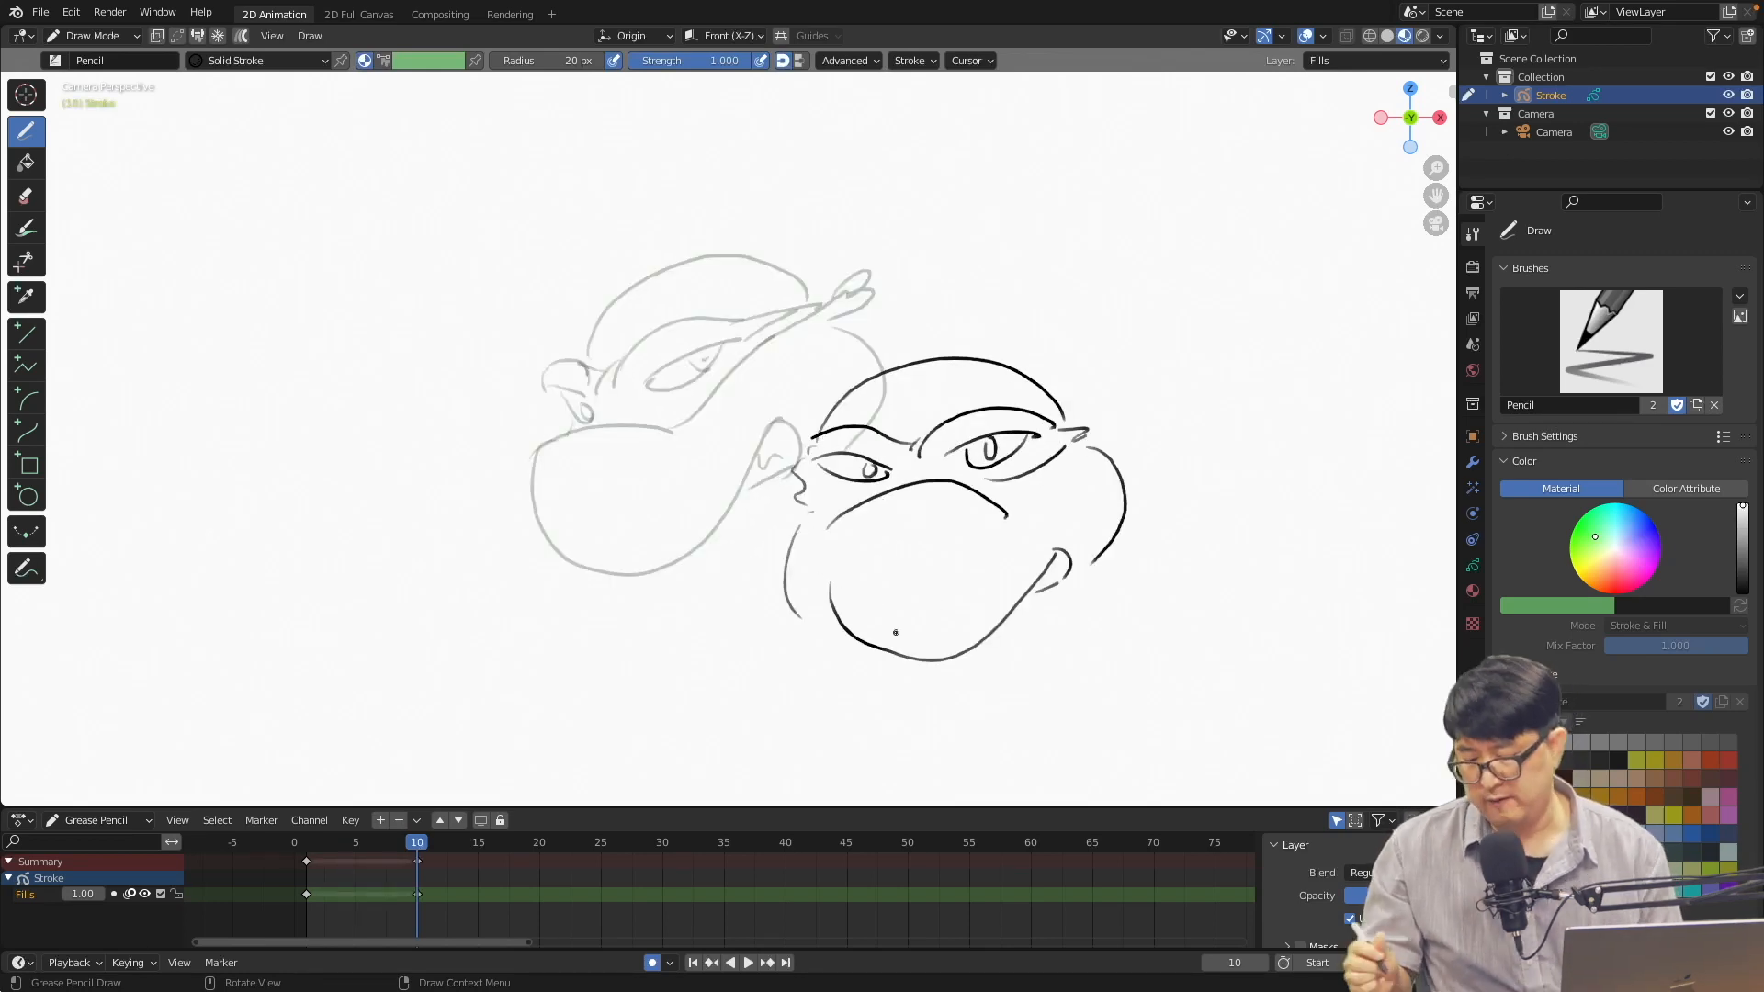
Create an in-between of the two head drawings on frame 5 with the Interpolate tool
{"action": "key", "text": "space"}
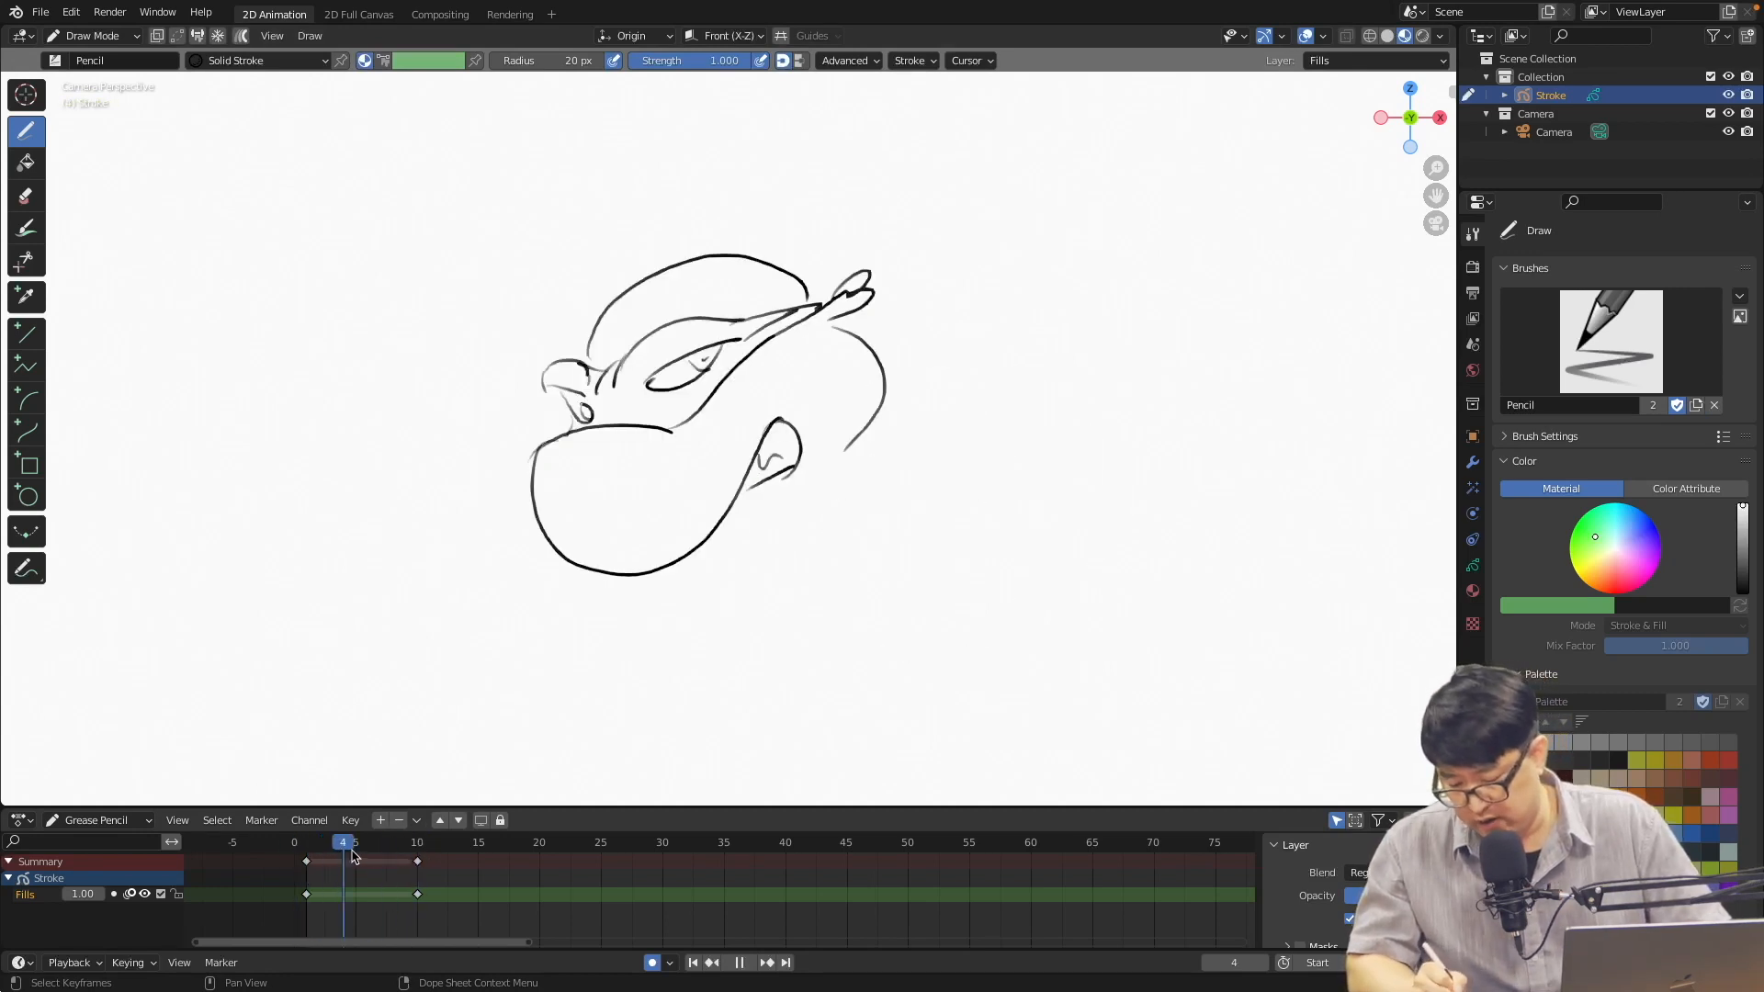
{"action": "key", "text": "space"}
{"action": "left_click", "coordinate": [27, 531]}
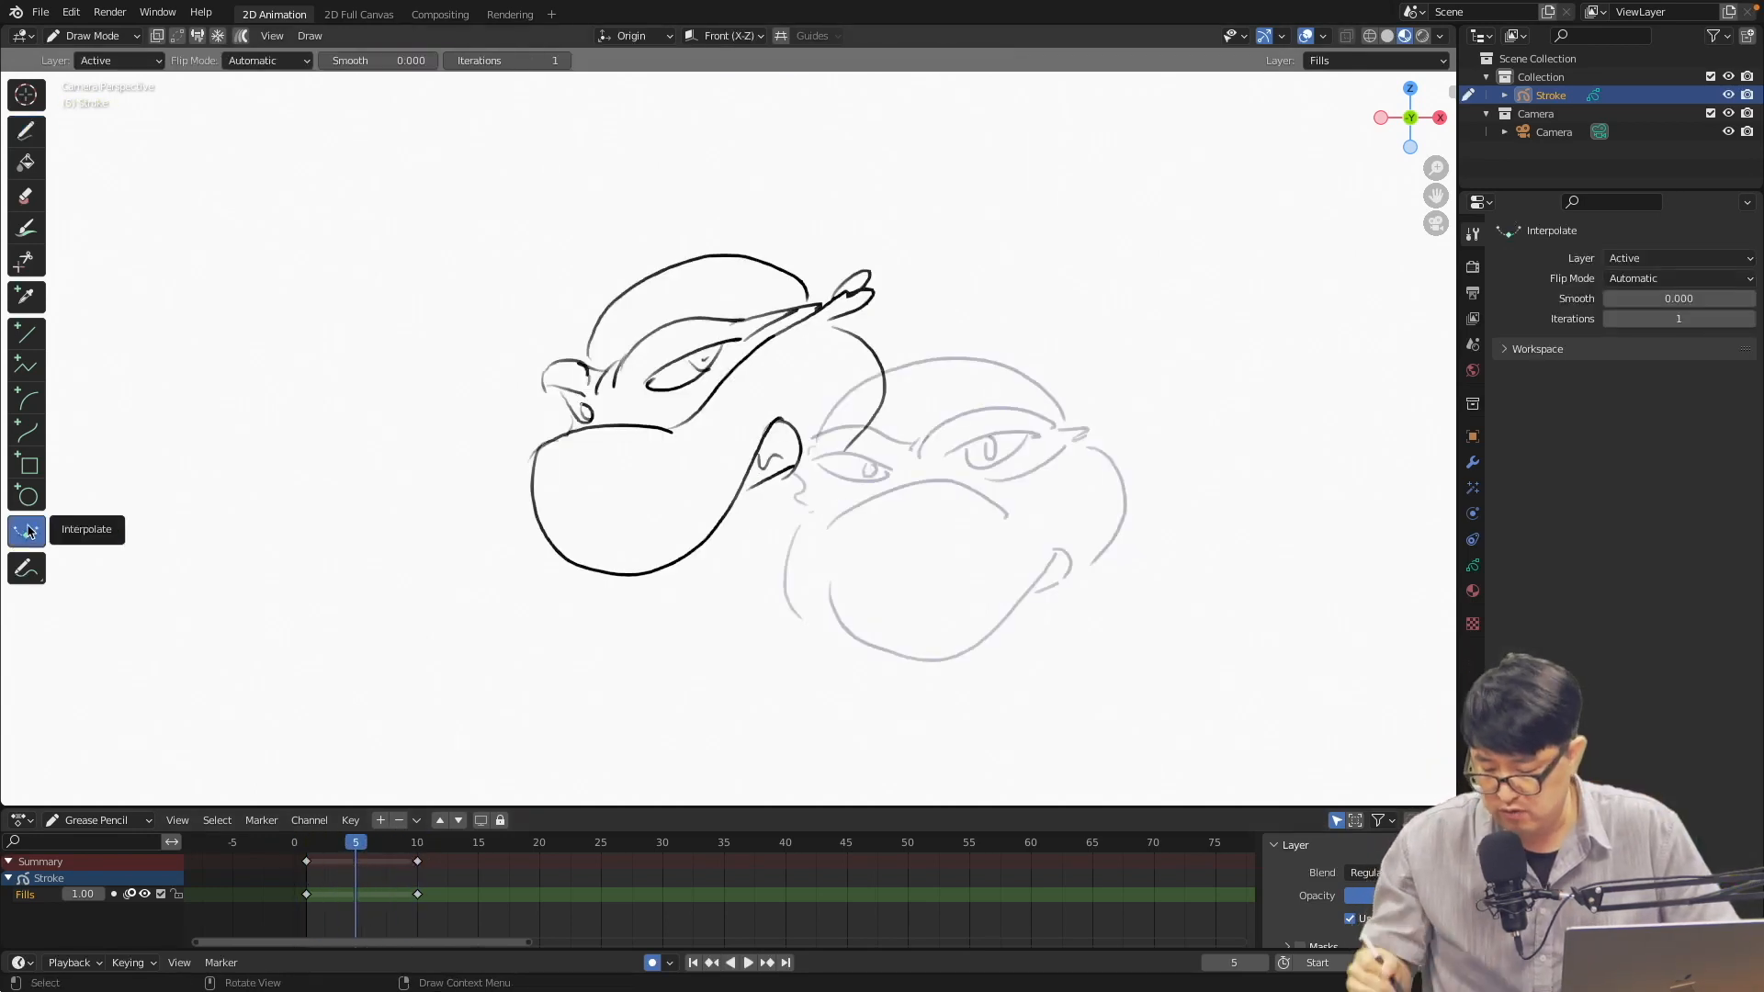
{"action": "mouse_move", "coordinate": [827, 349]}
{"action": "left_mouse_down"}
{"action": "mouse_move", "coordinate": [965, 343]}
{"action": "mouse_move", "coordinate": [872, 341]}
{"action": "left_mouse_up"}
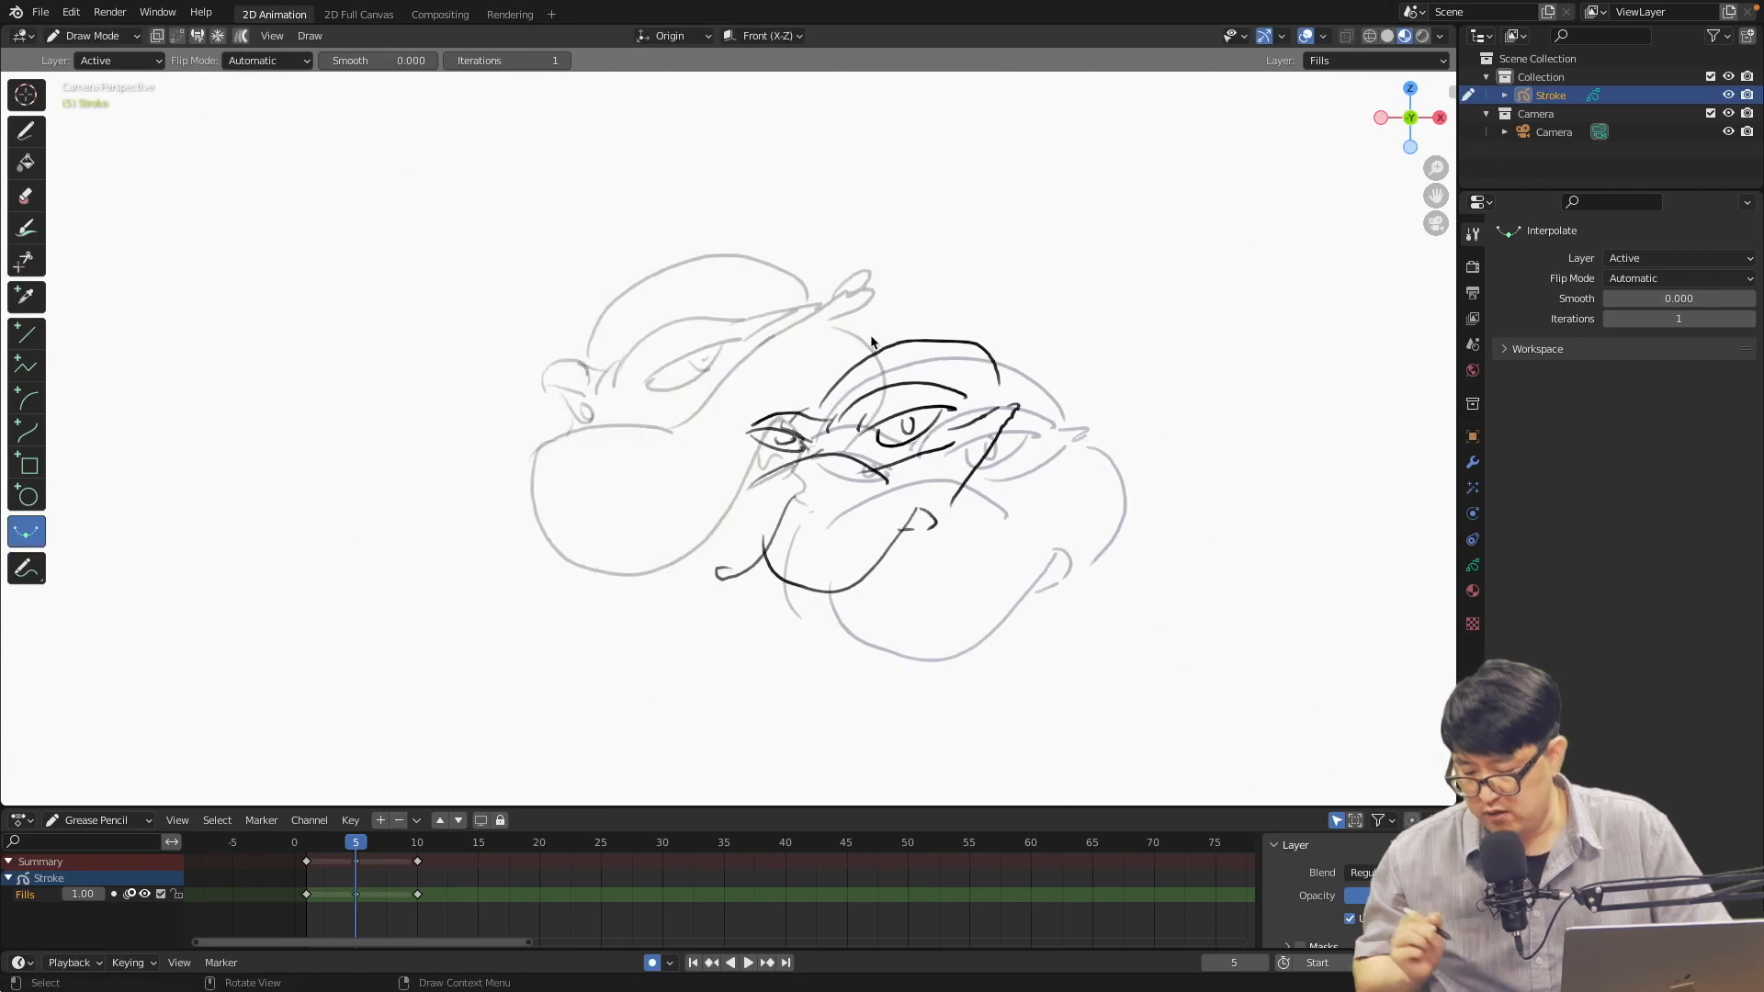
Scrub between frames 1 and 10 to review the interpolated head drawing
{"action": "key", "text": "space"}
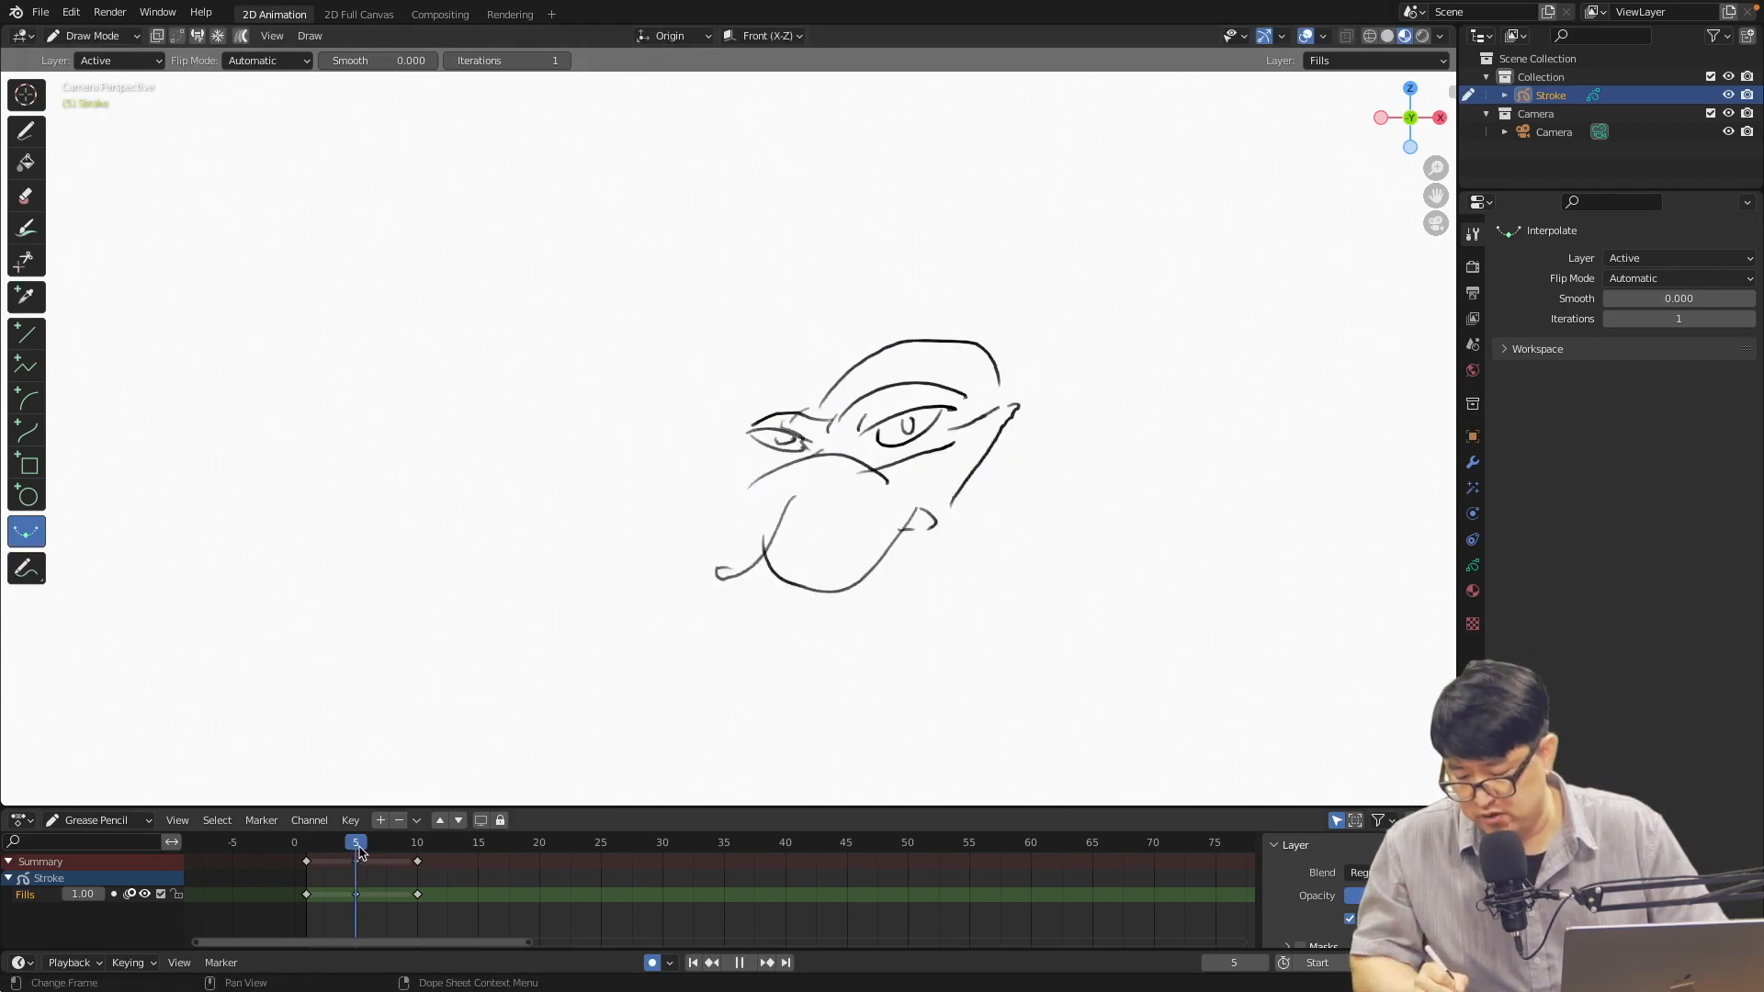
{"action": "key", "text": "space"}
{"action": "left_click", "coordinate": [325, 850]}
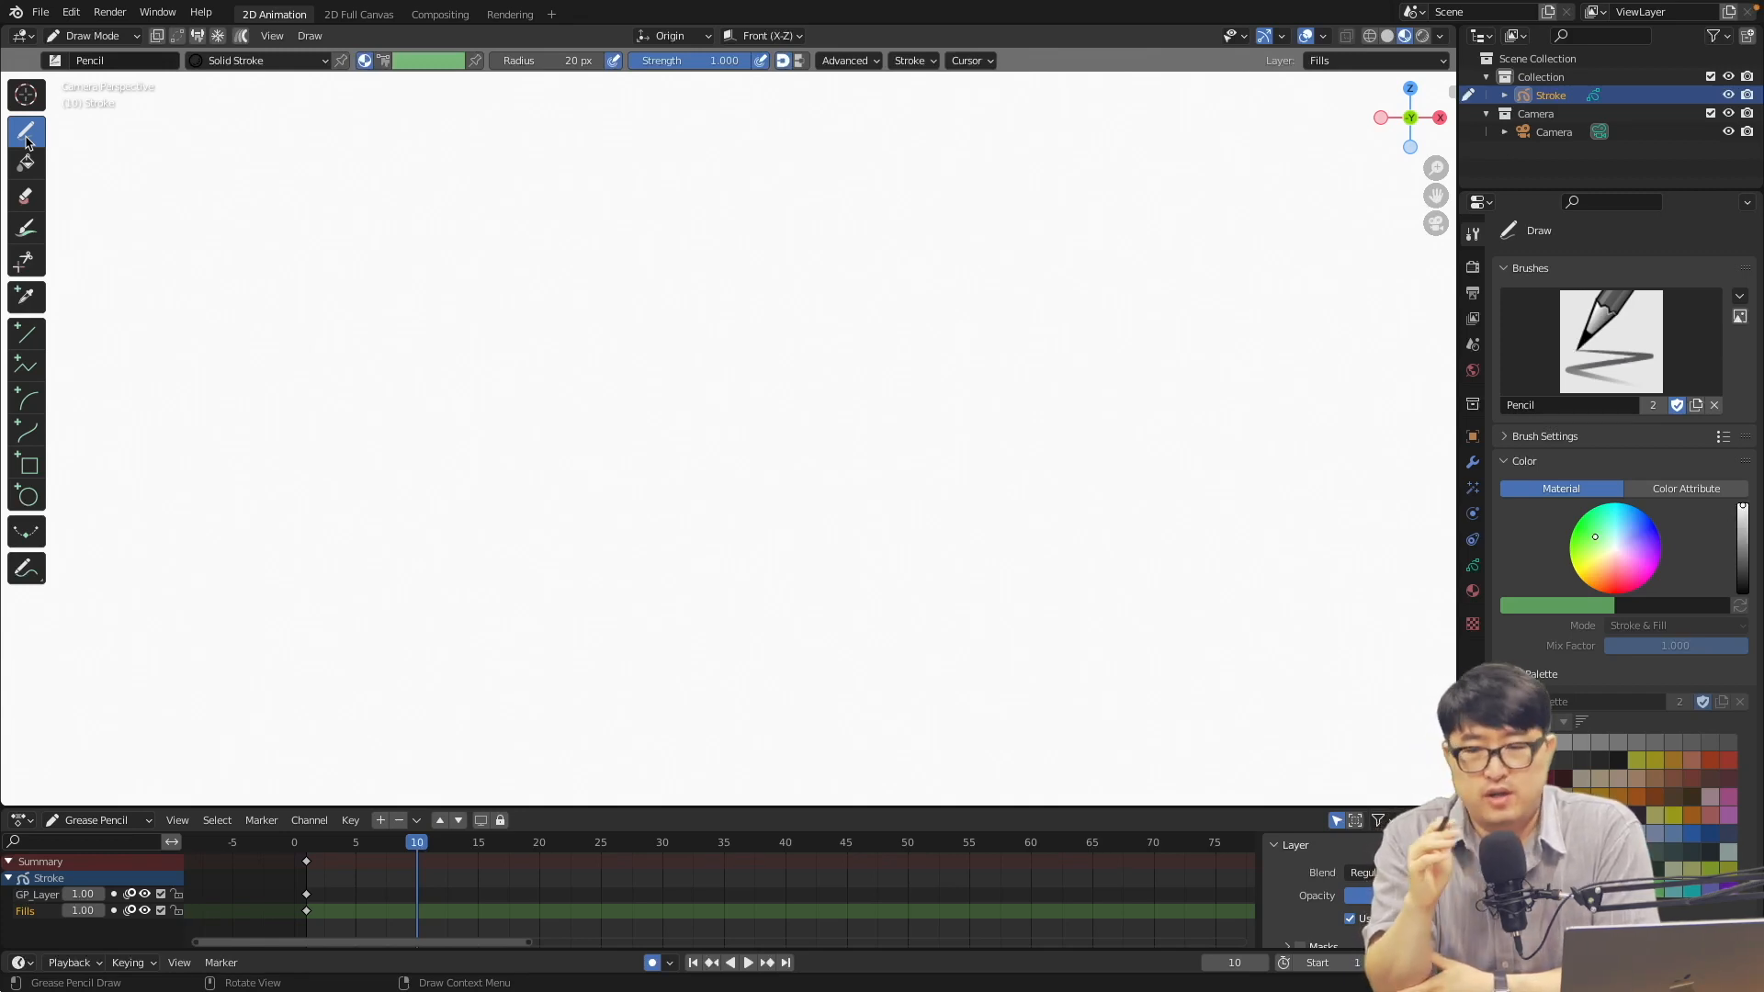
Draw the outline of a hanging arm with a sleeve and a mitten-shaped hand on frame 10 of the Fills layer
{"action": "left_click", "coordinate": [26, 136]}
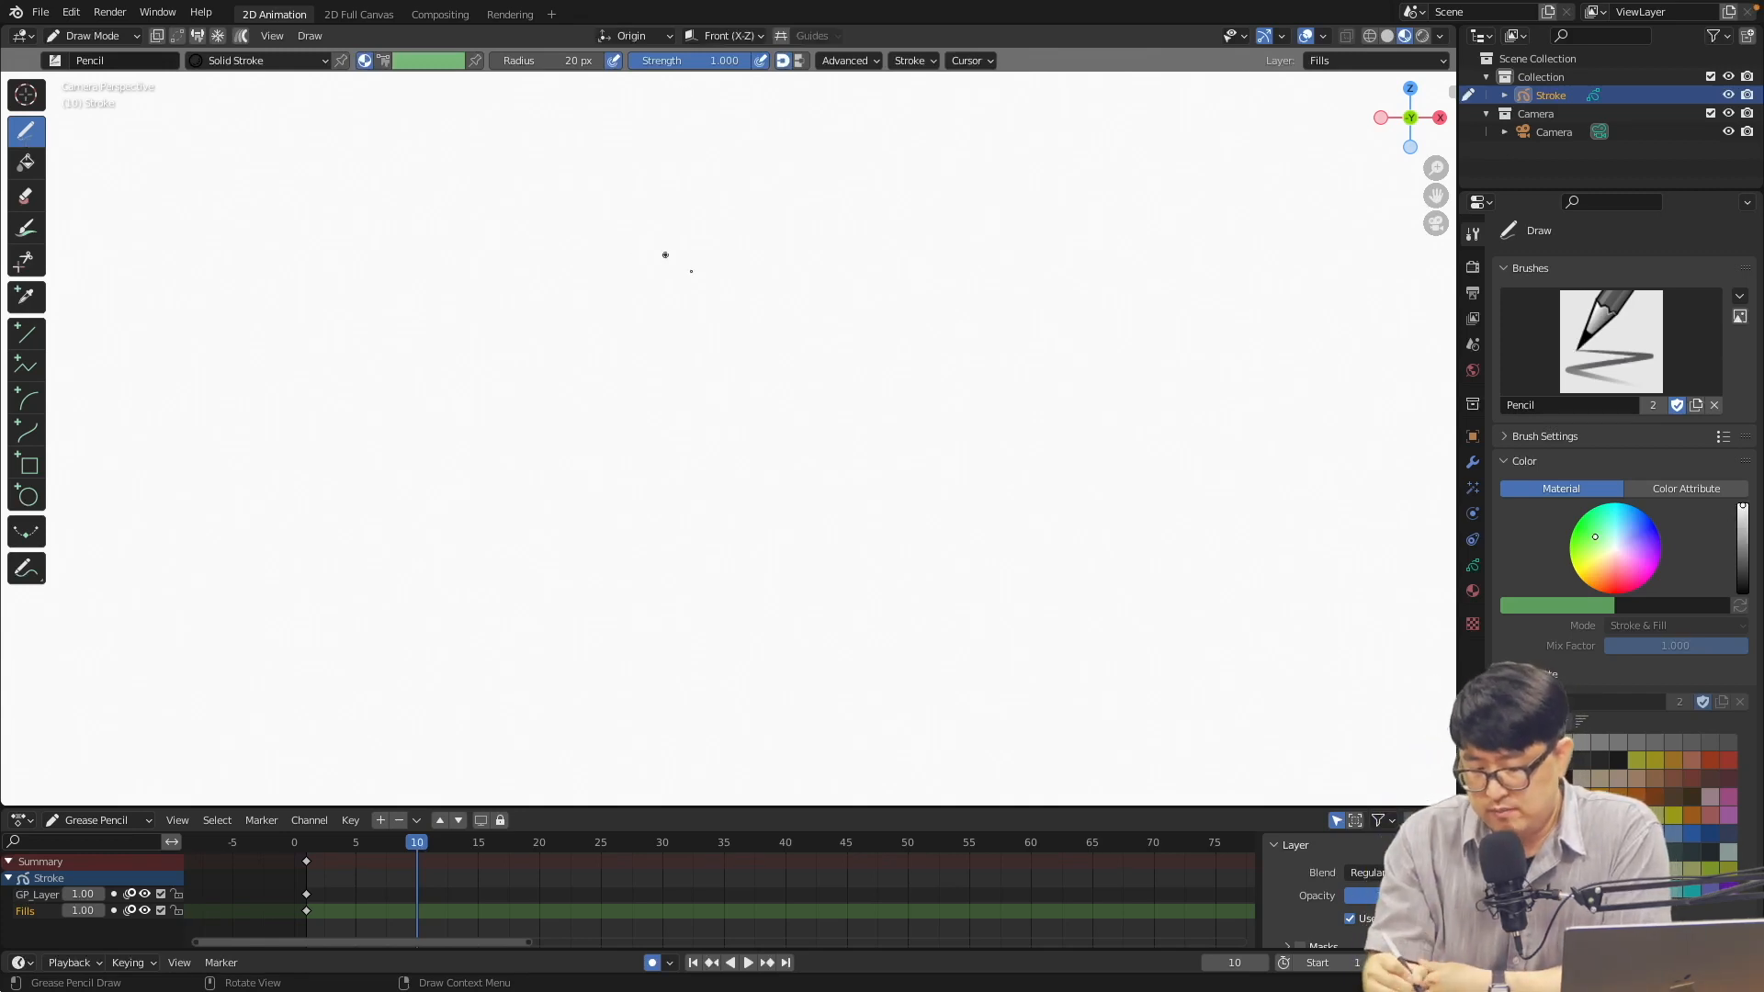
{"action": "left_click_drag", "start_coordinate": [720, 262], "coordinate": [747, 367]}
{"action": "left_click_drag", "start_coordinate": [797, 244], "coordinate": [843, 496]}
{"action": "mouse_move", "coordinate": [748, 372]}
{"action": "left_mouse_down"}
{"action": "mouse_move", "coordinate": [753, 487]}
{"action": "mouse_move", "coordinate": [836, 516]}
{"action": "left_mouse_up"}
{"action": "left_click_drag", "start_coordinate": [754, 516], "coordinate": [799, 625]}
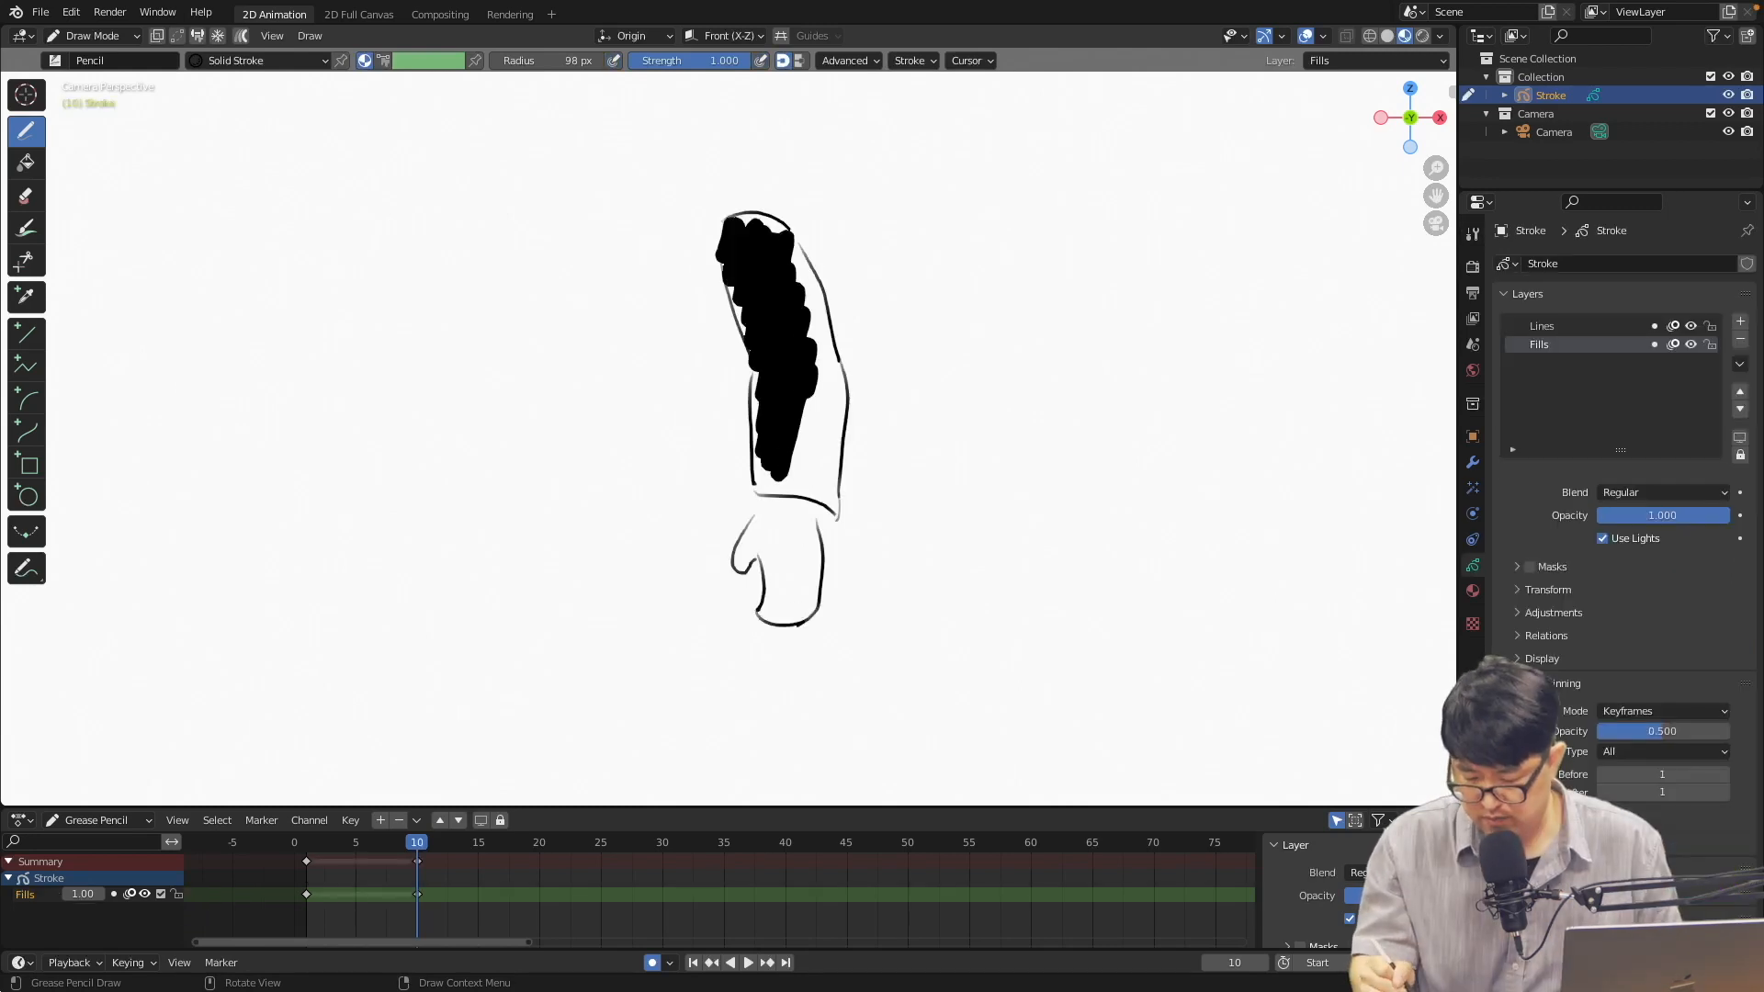
Fill the sleeve with broad 98 px strokes, color it teal, and shade its right side darker with the Tint brush
{"action": "left_click_drag", "start_coordinate": [790, 275], "coordinate": [776, 478]}
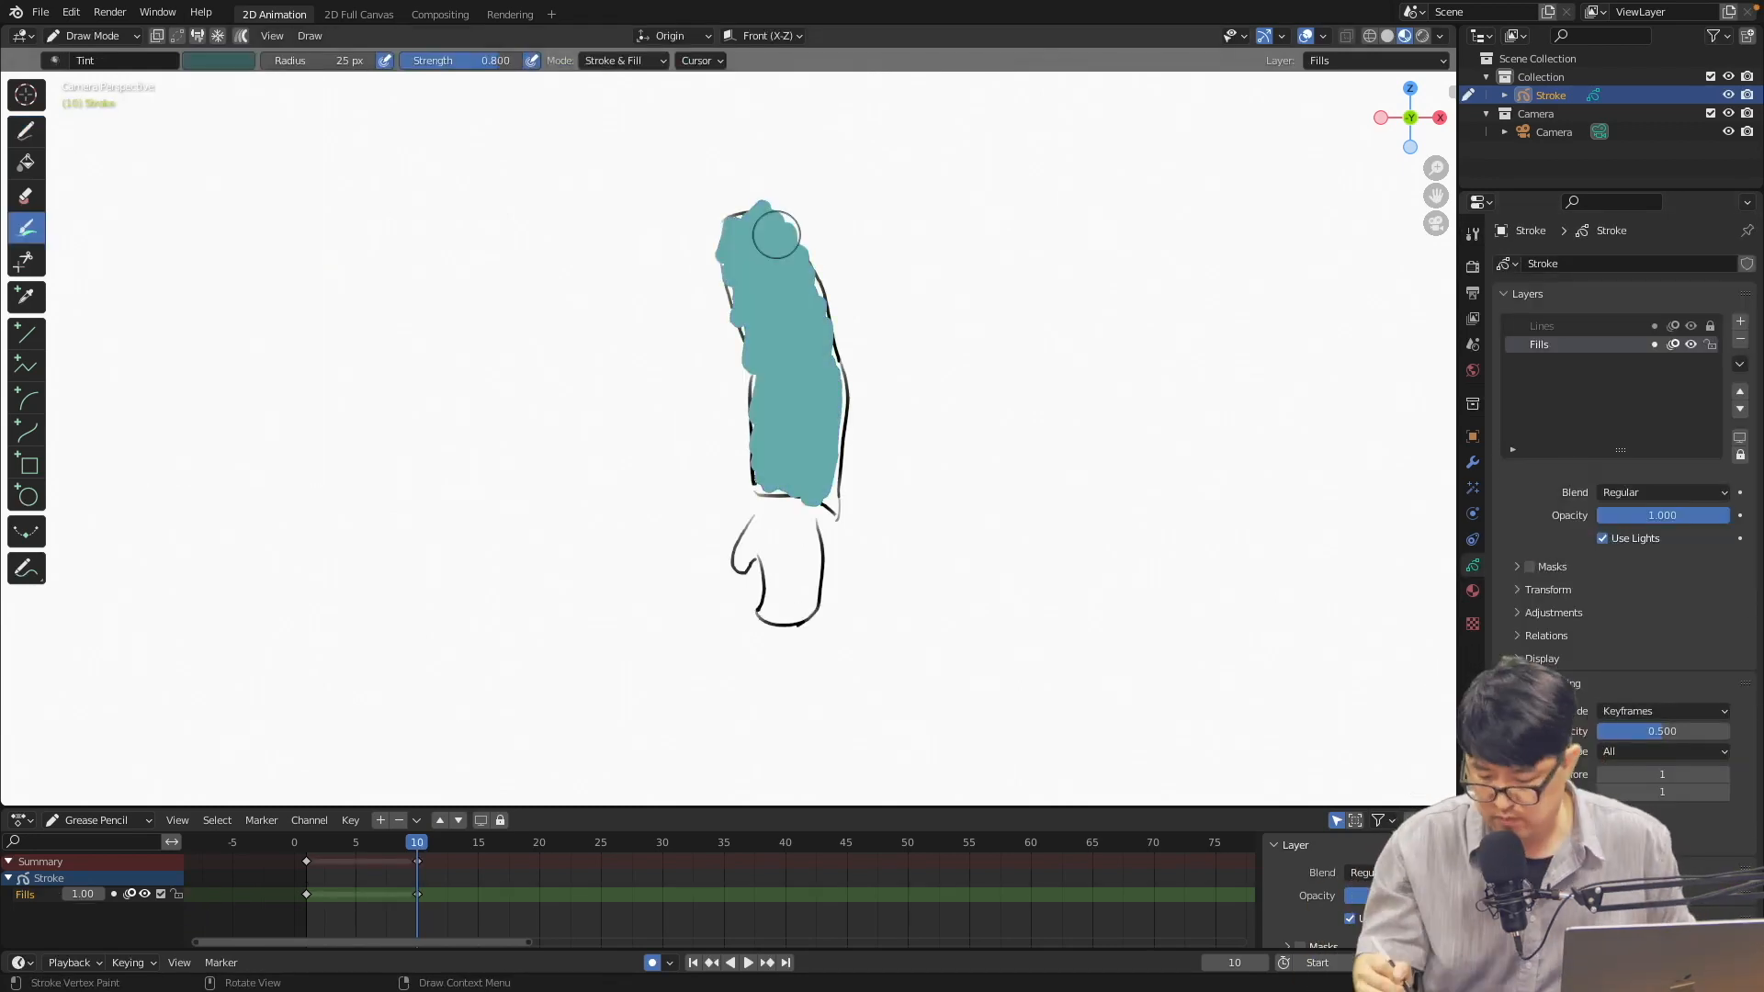
{"action": "mouse_move", "coordinate": [776, 235]}
{"action": "left_mouse_down"}
{"action": "mouse_move", "coordinate": [815, 457]}
{"action": "mouse_move", "coordinate": [767, 480]}
{"action": "left_mouse_up"}
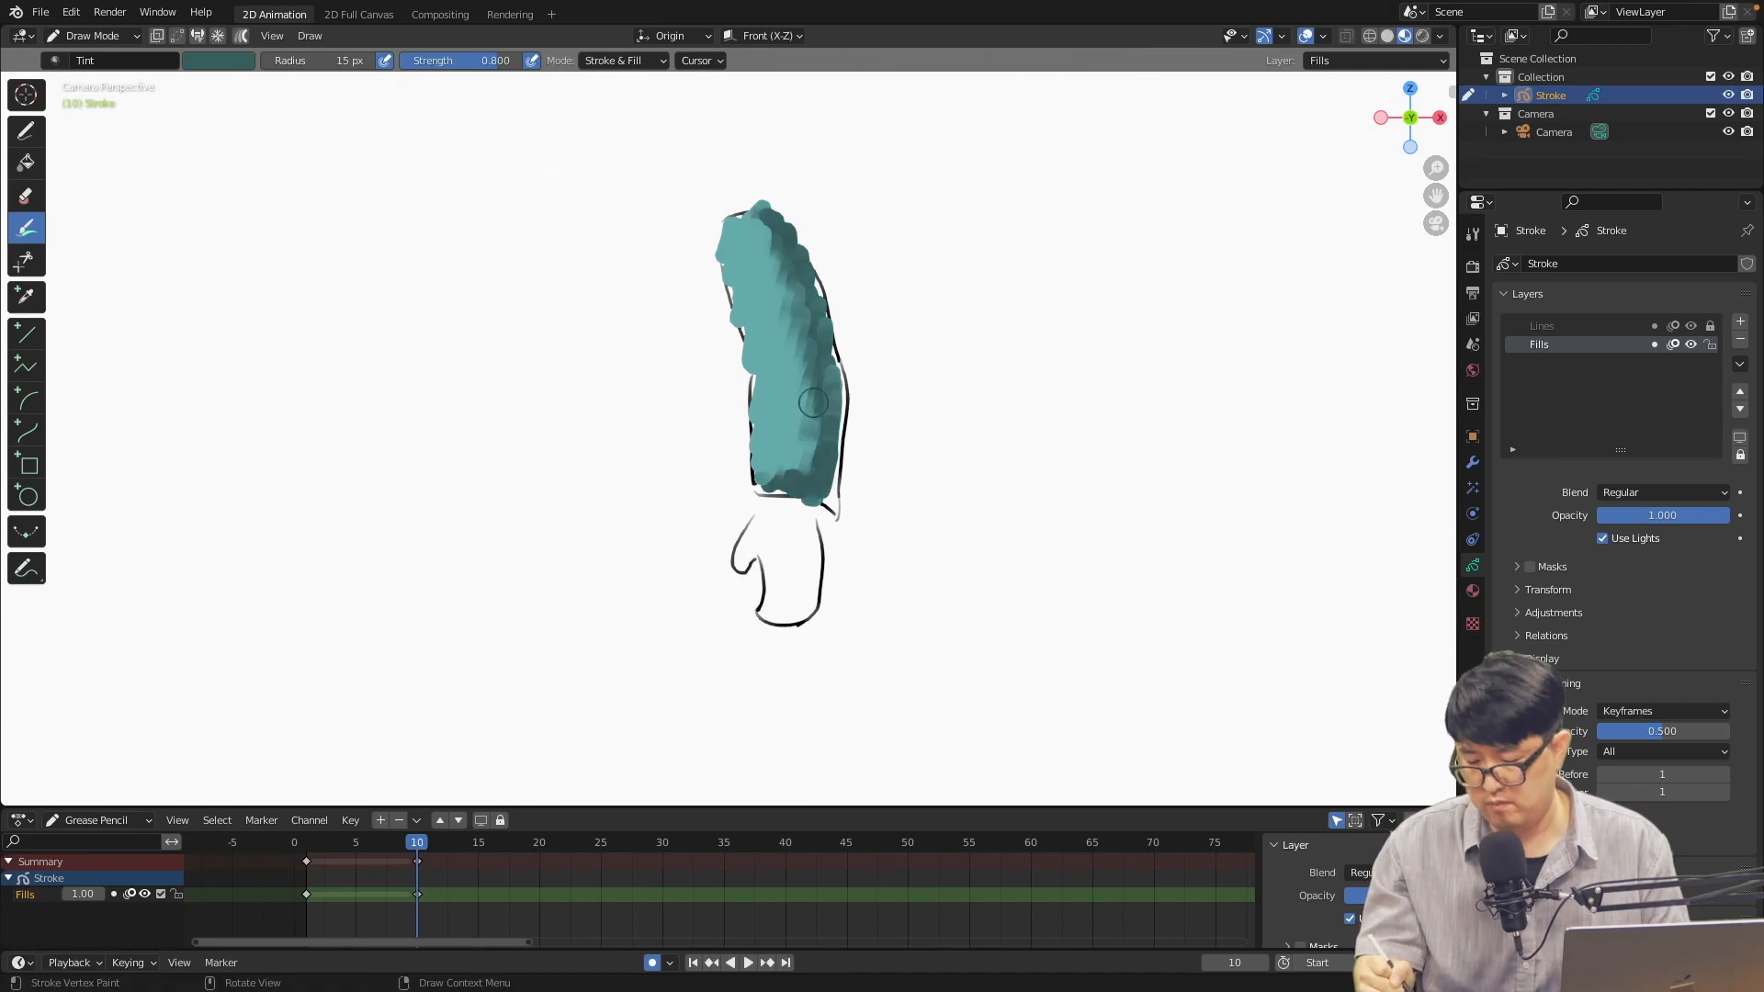
Unlock the Lines layer and trace the arm and hand outline on it with the Ink Pen Rough brush
{"action": "left_click", "coordinate": [1709, 326]}
{"action": "left_click", "coordinate": [1541, 326]}
{"action": "left_click", "coordinate": [27, 131]}
{"action": "left_click_drag", "start_coordinate": [718, 248], "coordinate": [754, 482]}
{"action": "left_click_drag", "start_coordinate": [836, 361], "coordinate": [837, 504]}
{"action": "mouse_move", "coordinate": [749, 493]}
{"action": "left_mouse_down"}
{"action": "mouse_move", "coordinate": [831, 524]}
{"action": "mouse_move", "coordinate": [754, 628]}
{"action": "left_mouse_up"}
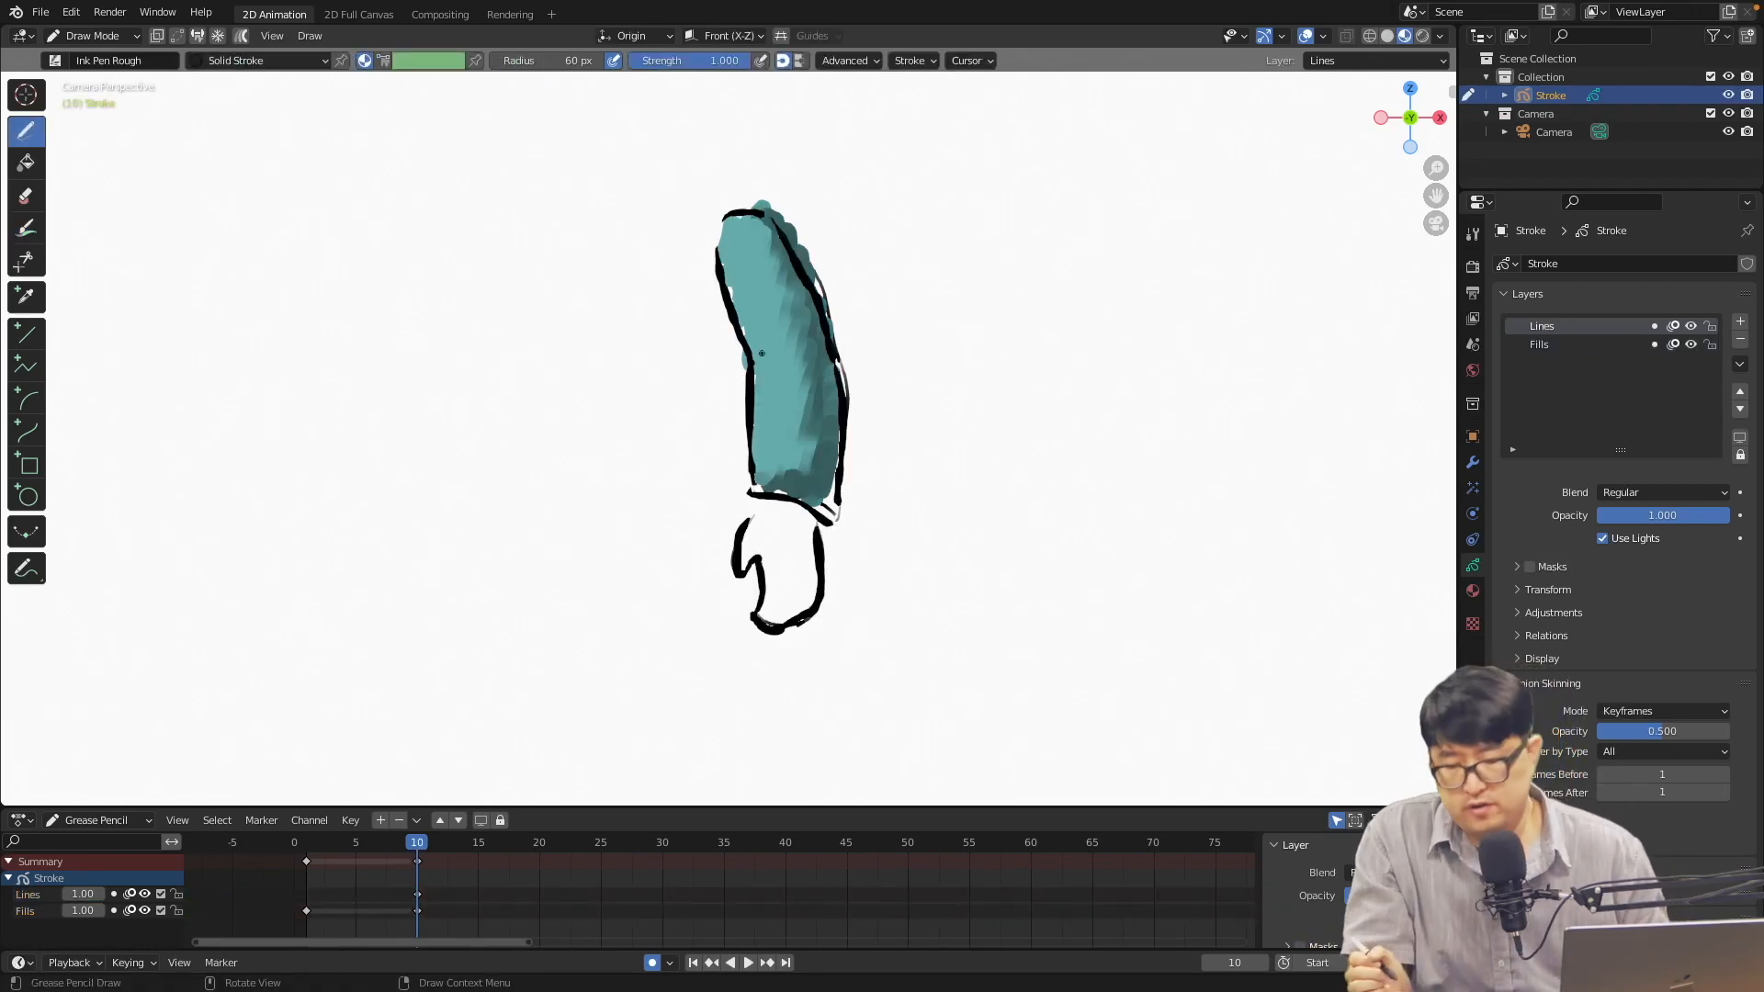
Switch from Draw Mode to Object Mode and add an armature to the scene
{"action": "left_click", "coordinate": [90, 35]}
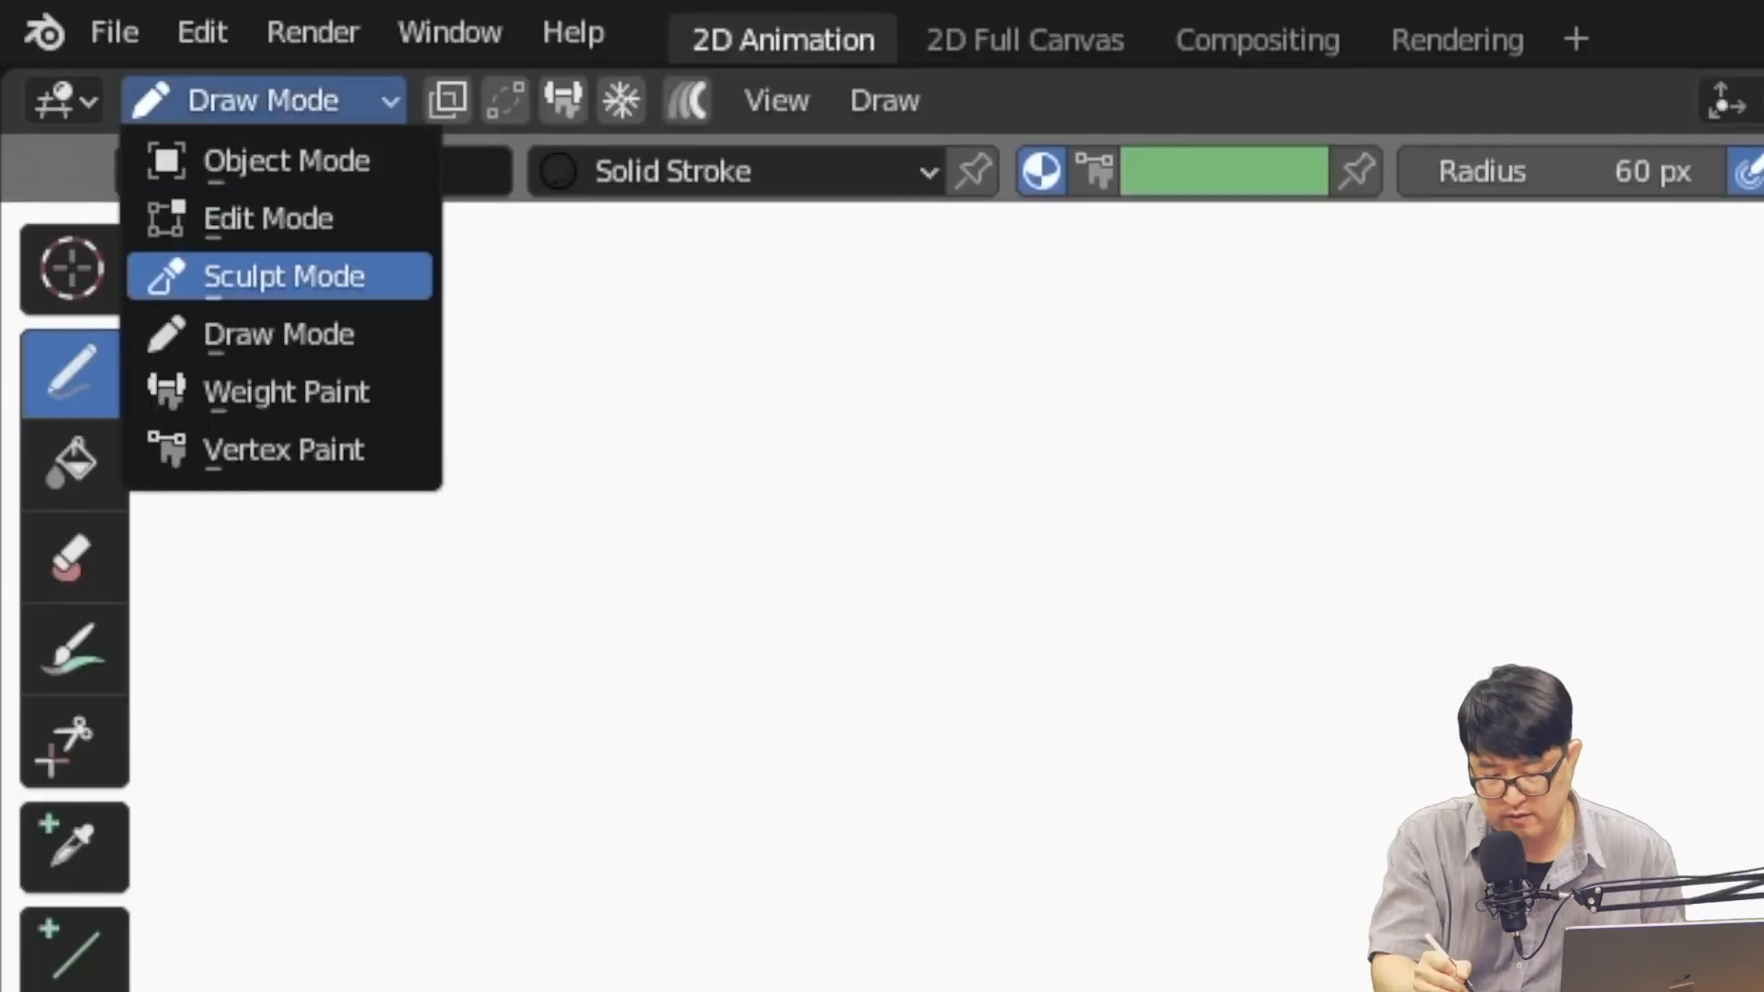
{"action": "left_click", "coordinate": [100, 56]}
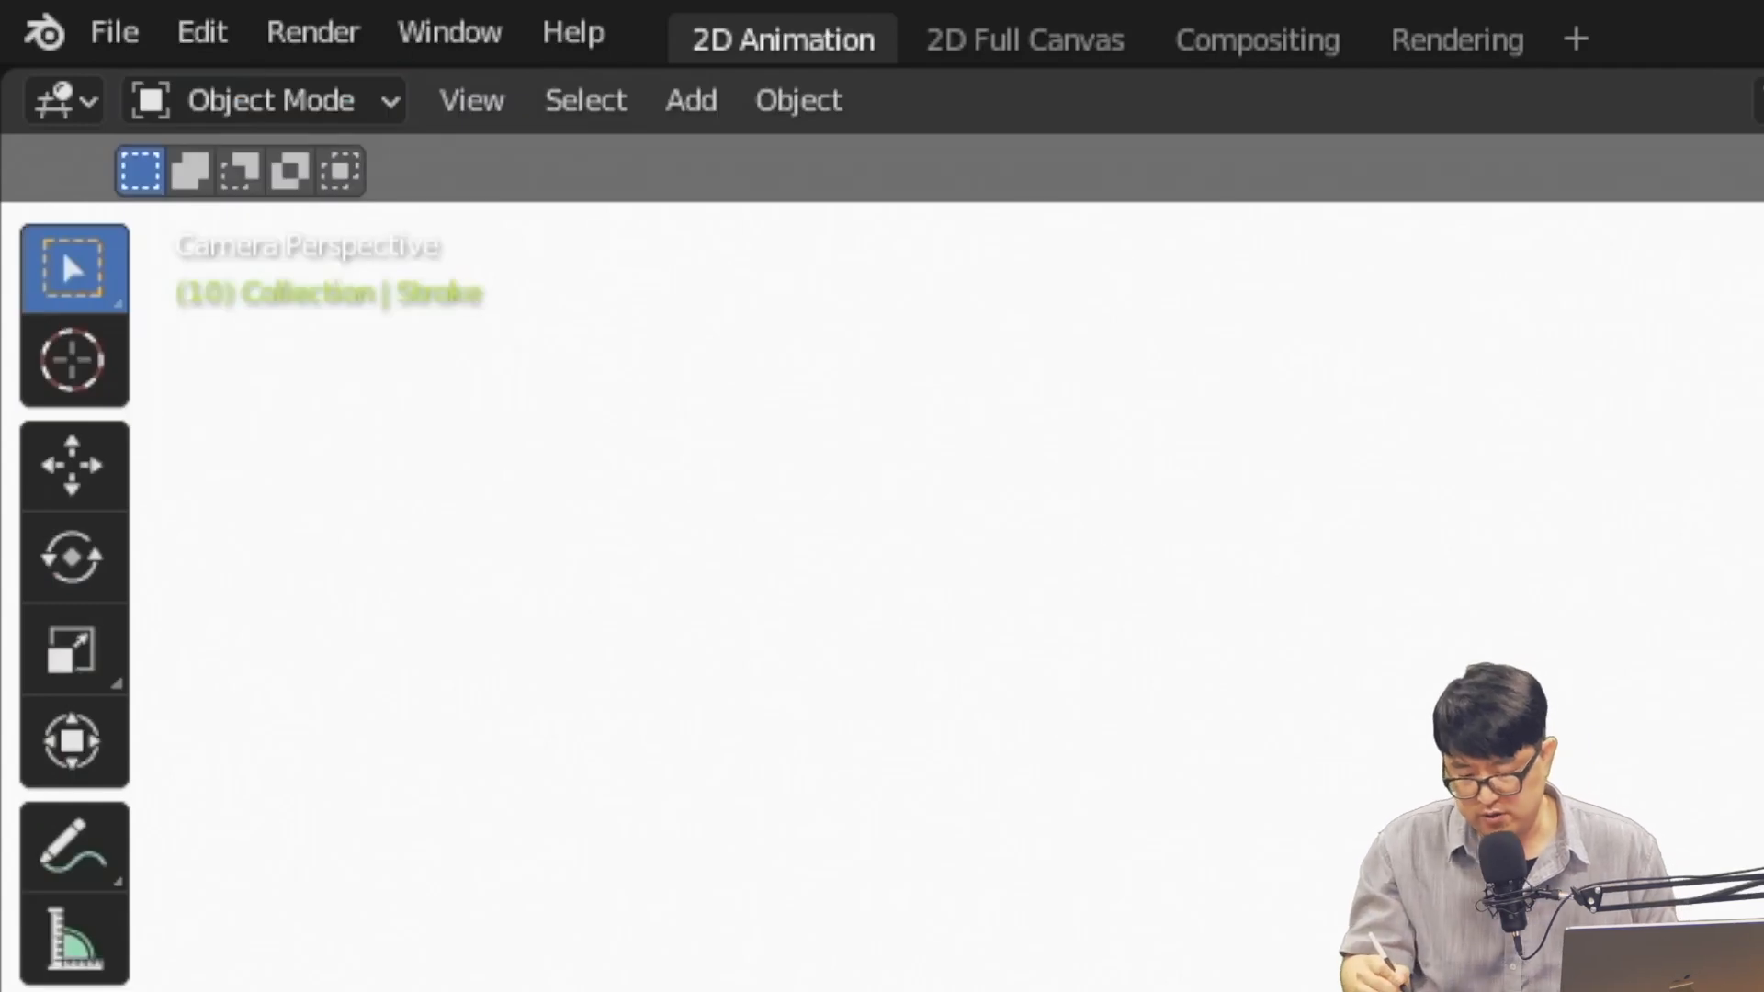
{"action": "key", "text": "shift+a"}
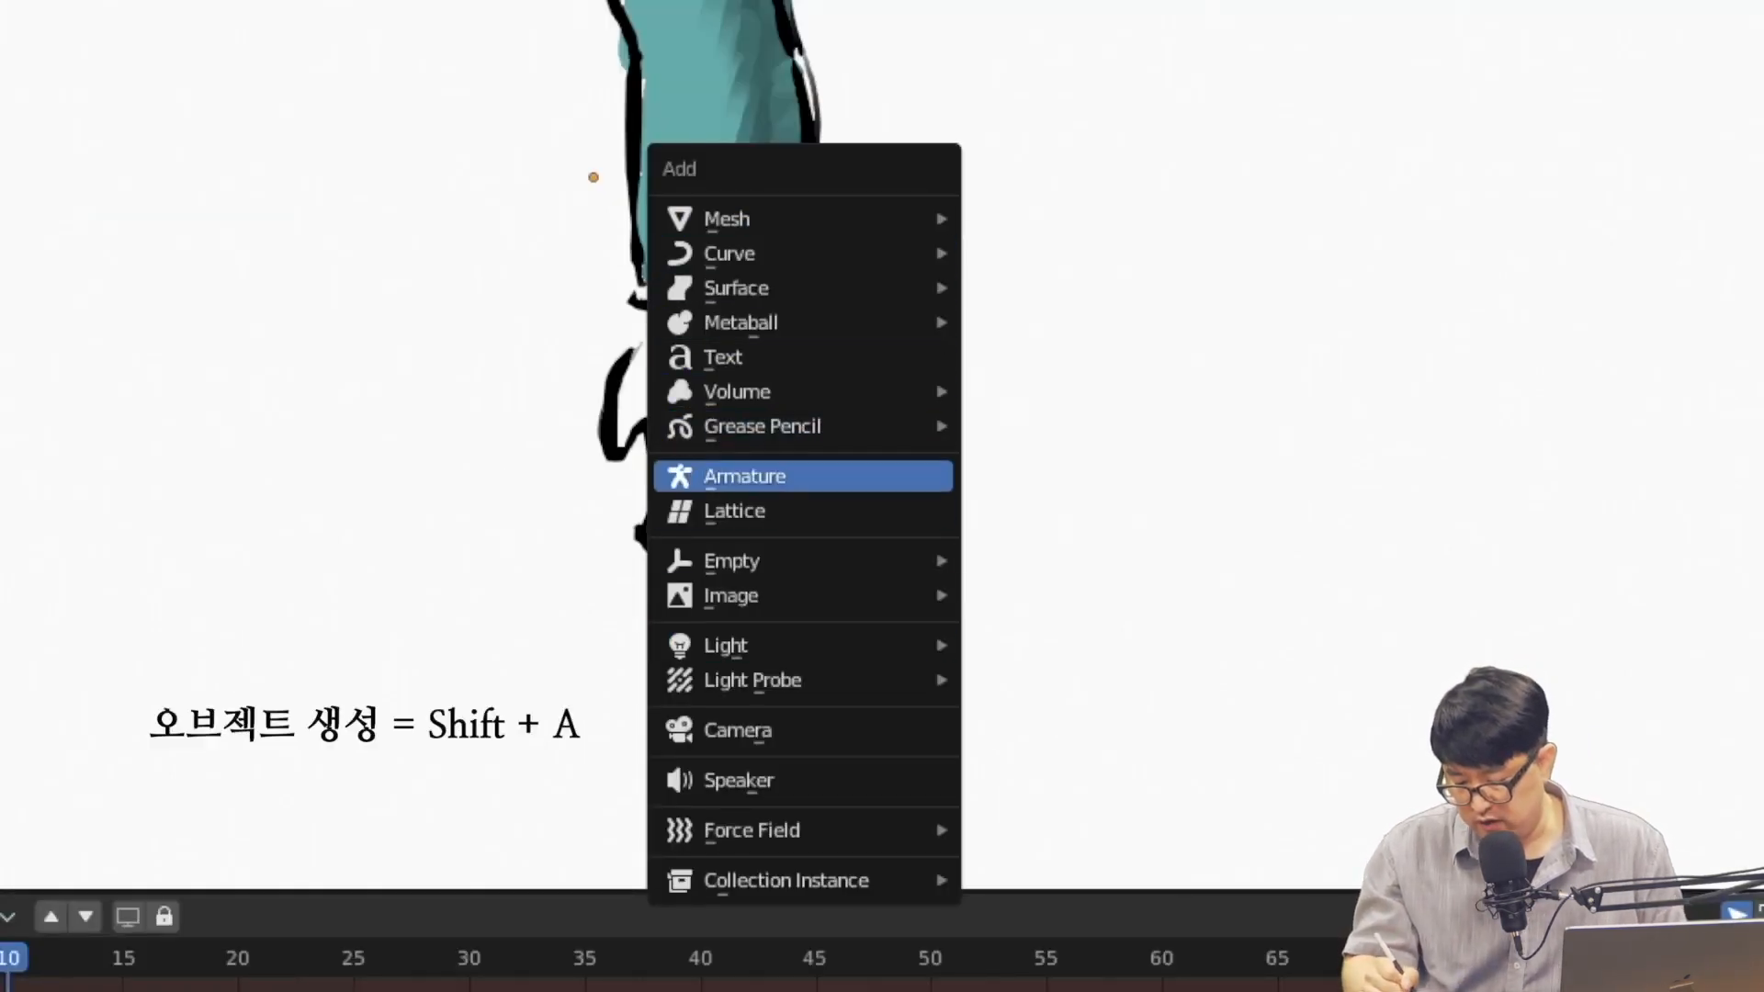
{"action": "left_click", "coordinate": [739, 476]}
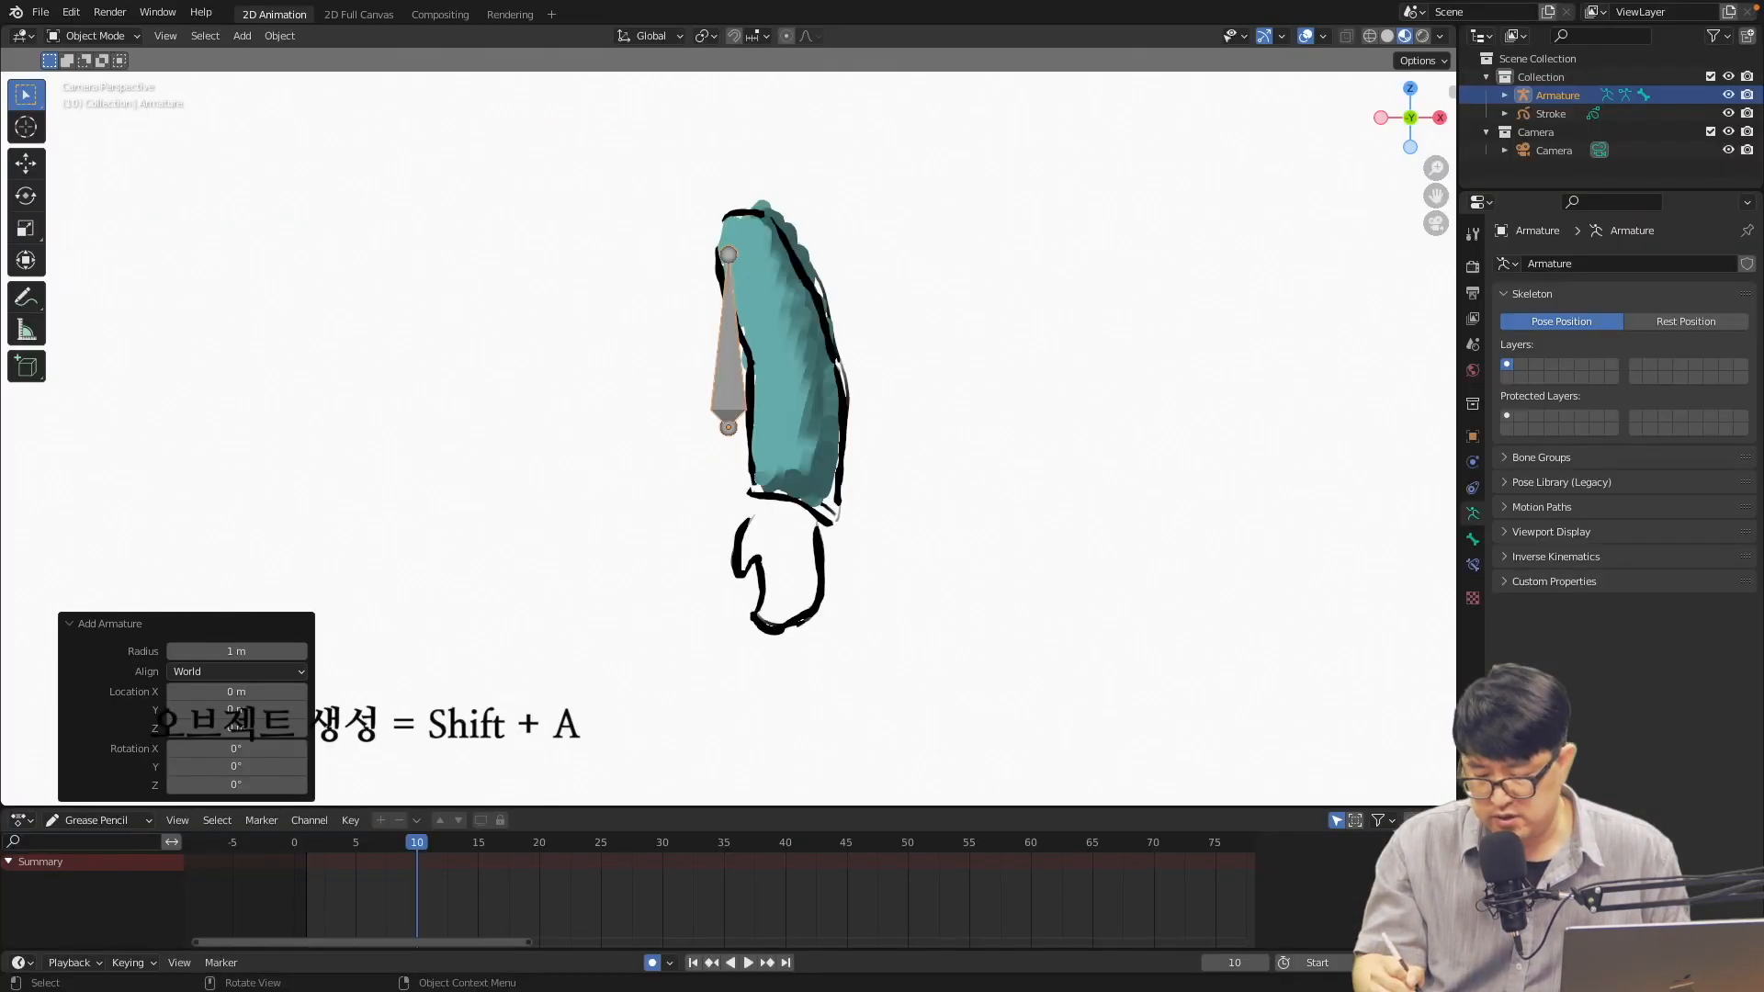
In Edit Mode, stretch the bone from the shoulder to the tip of the hand and subdivide it into three bones
{"action": "key", "text": "Tab"}
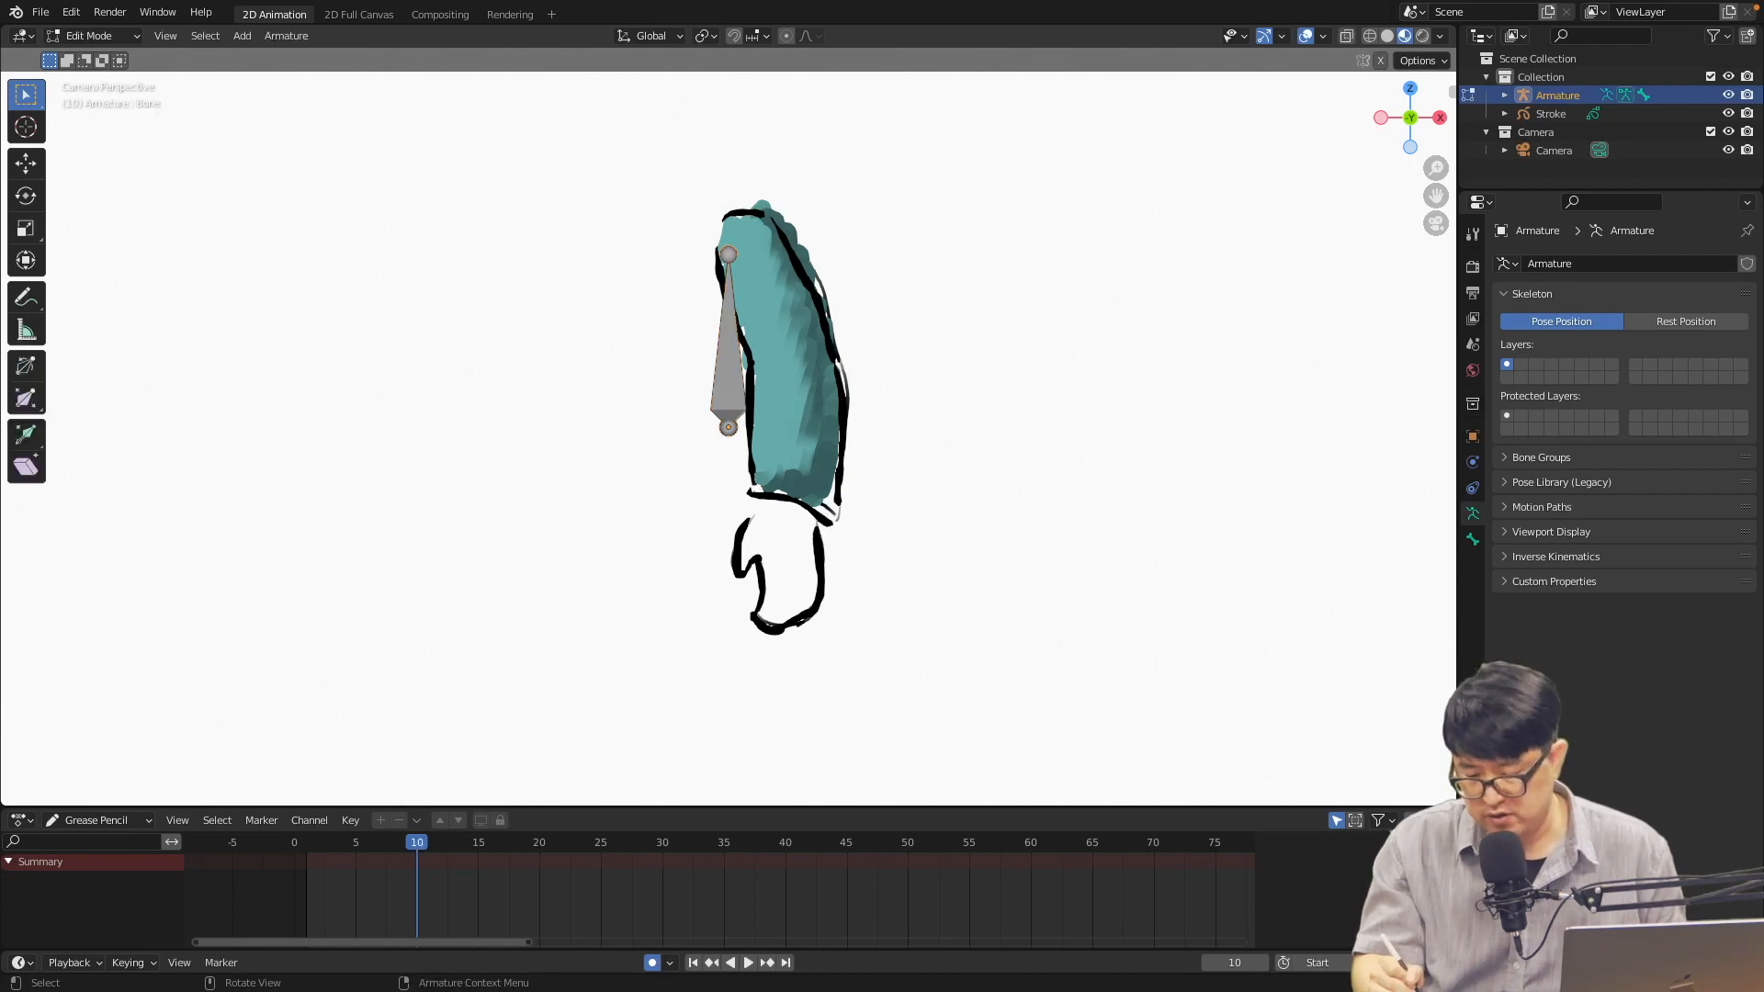
{"action": "left_click", "coordinate": [728, 428]}
{"action": "key", "text": "g"}
{"action": "left_click", "coordinate": [744, 214]}
{"action": "left_click", "coordinate": [728, 255]}
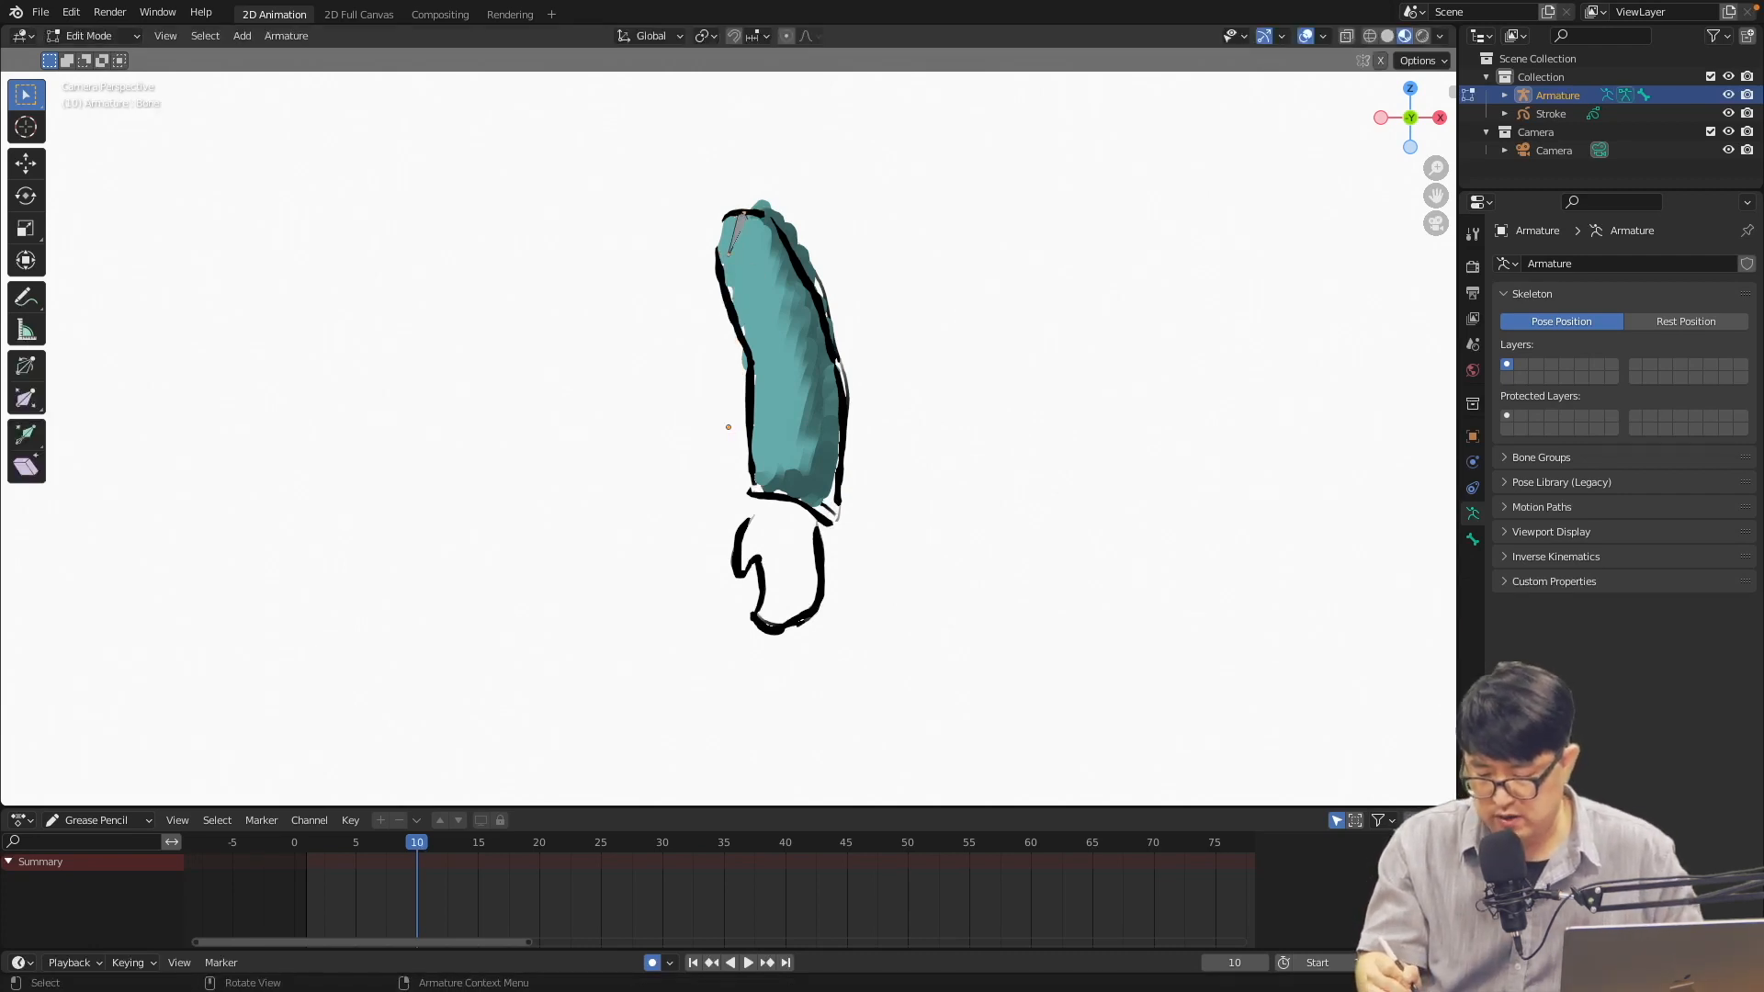
{"action": "key", "text": "g"}
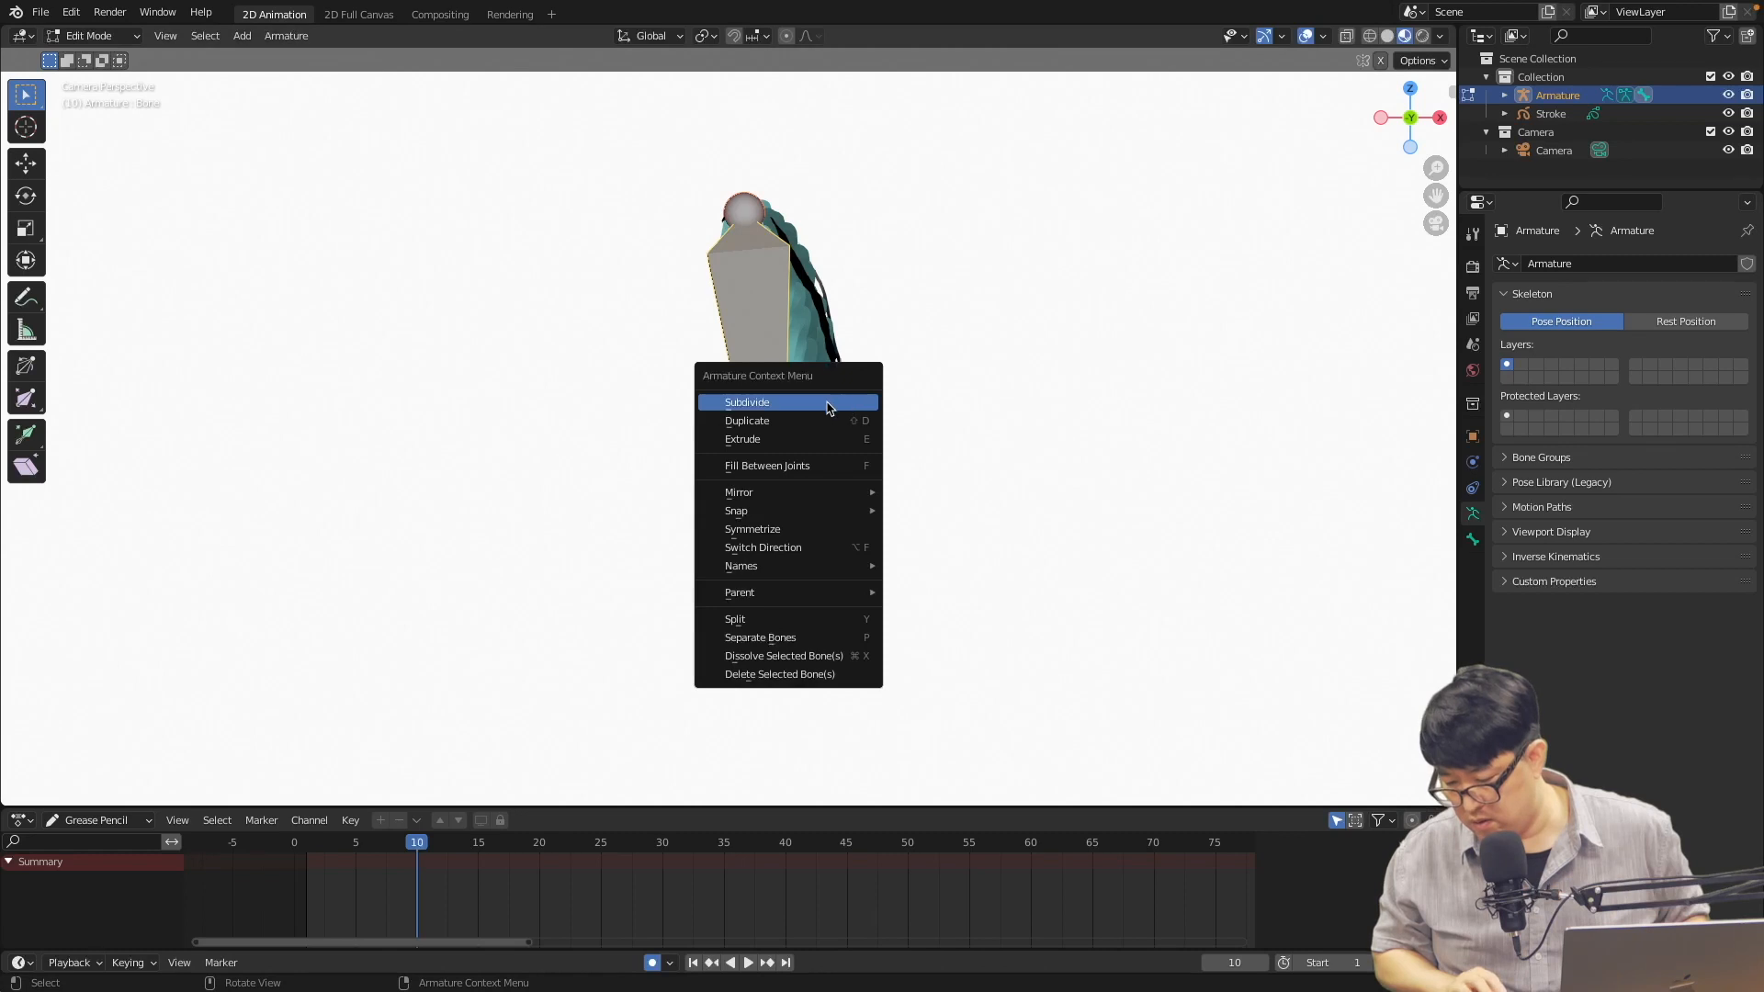
{"action": "left_click", "coordinate": [824, 405]}
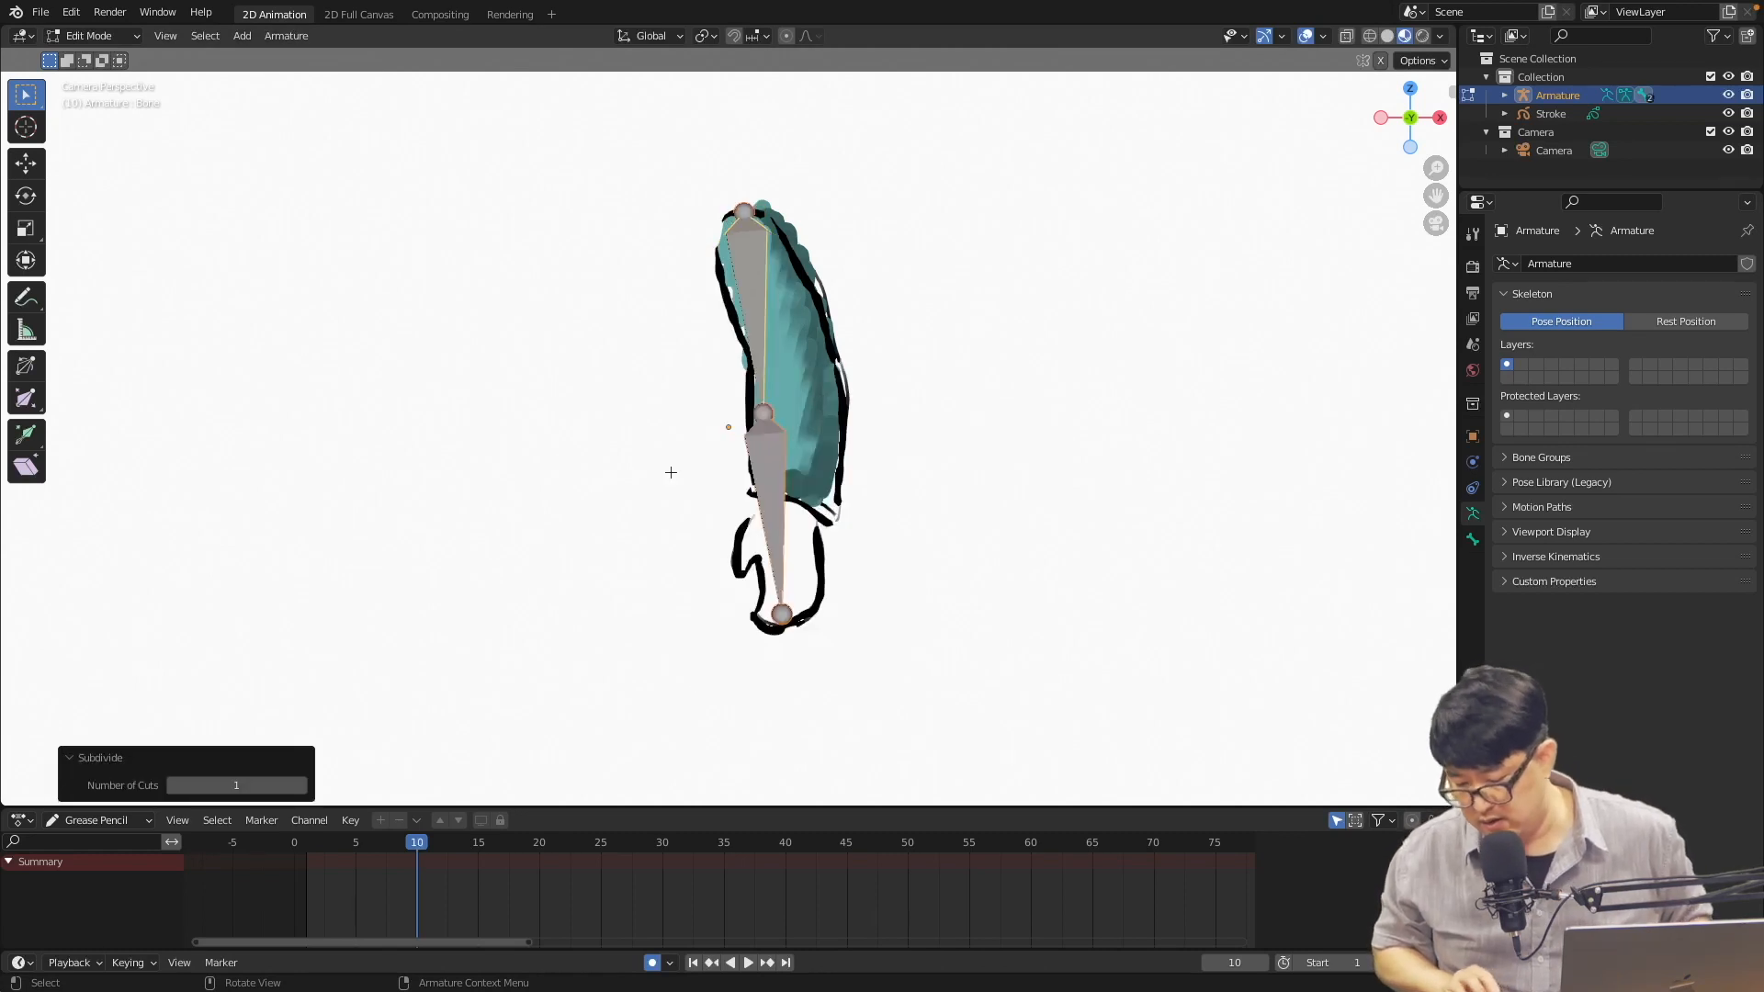
{"action": "left_click", "coordinate": [300, 785]}
Move the two middle joints onto the drawn arm's elbow and wrist
{"action": "left_click", "coordinate": [761, 345]}
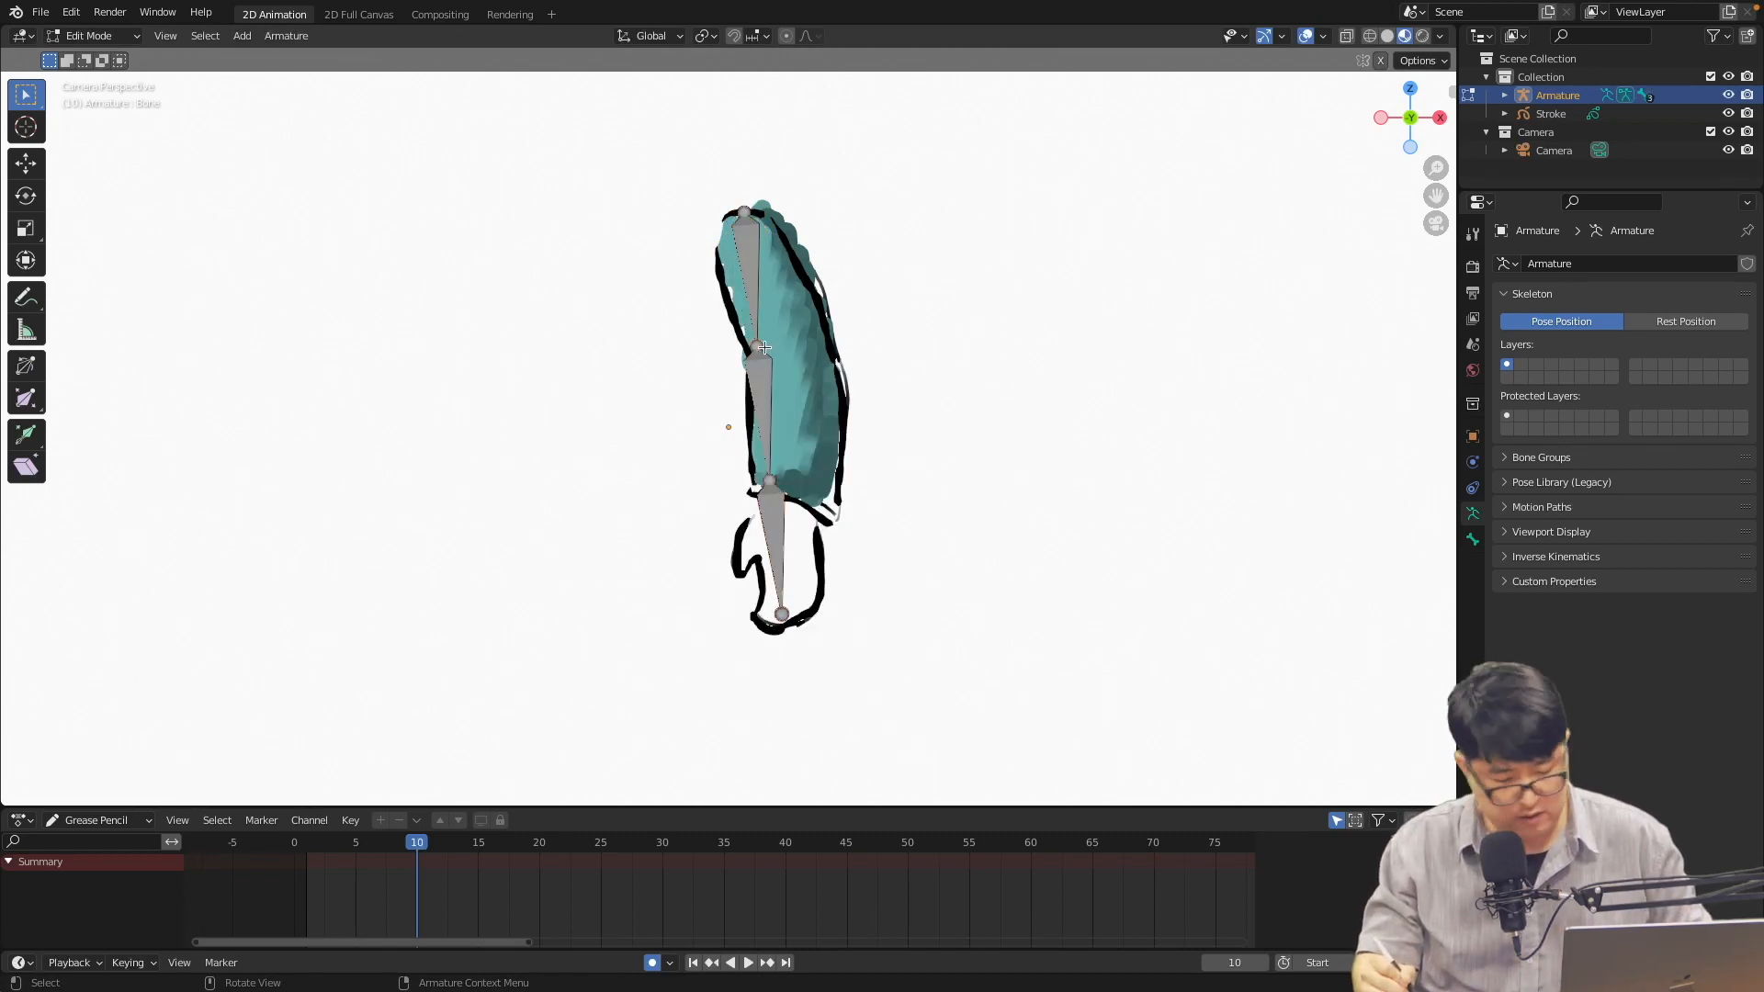
{"action": "key", "text": "g"}
{"action": "left_click", "coordinate": [792, 368]}
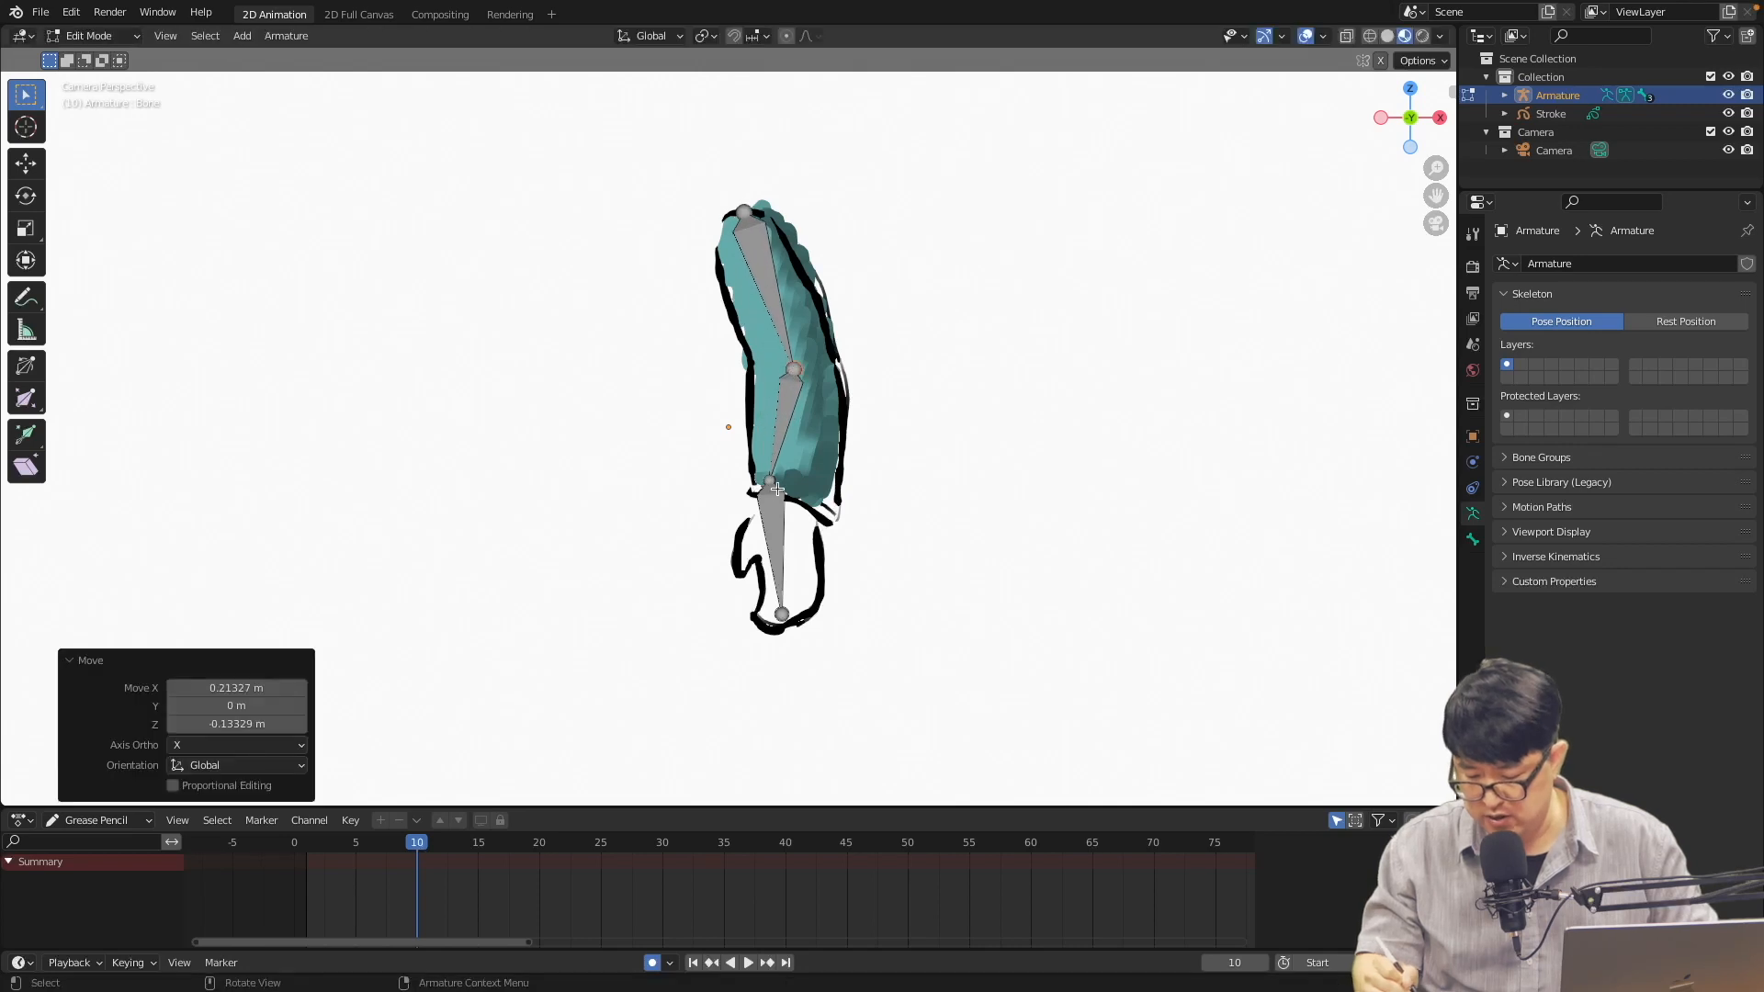
{"action": "left_click", "coordinate": [772, 482]}
{"action": "key", "text": "g"}
{"action": "left_click", "coordinate": [795, 511]}
Nudge the end joint to the fingertips and extrude an extra bone about 0.6 m long below the hand
{"action": "left_click", "coordinate": [762, 599]}
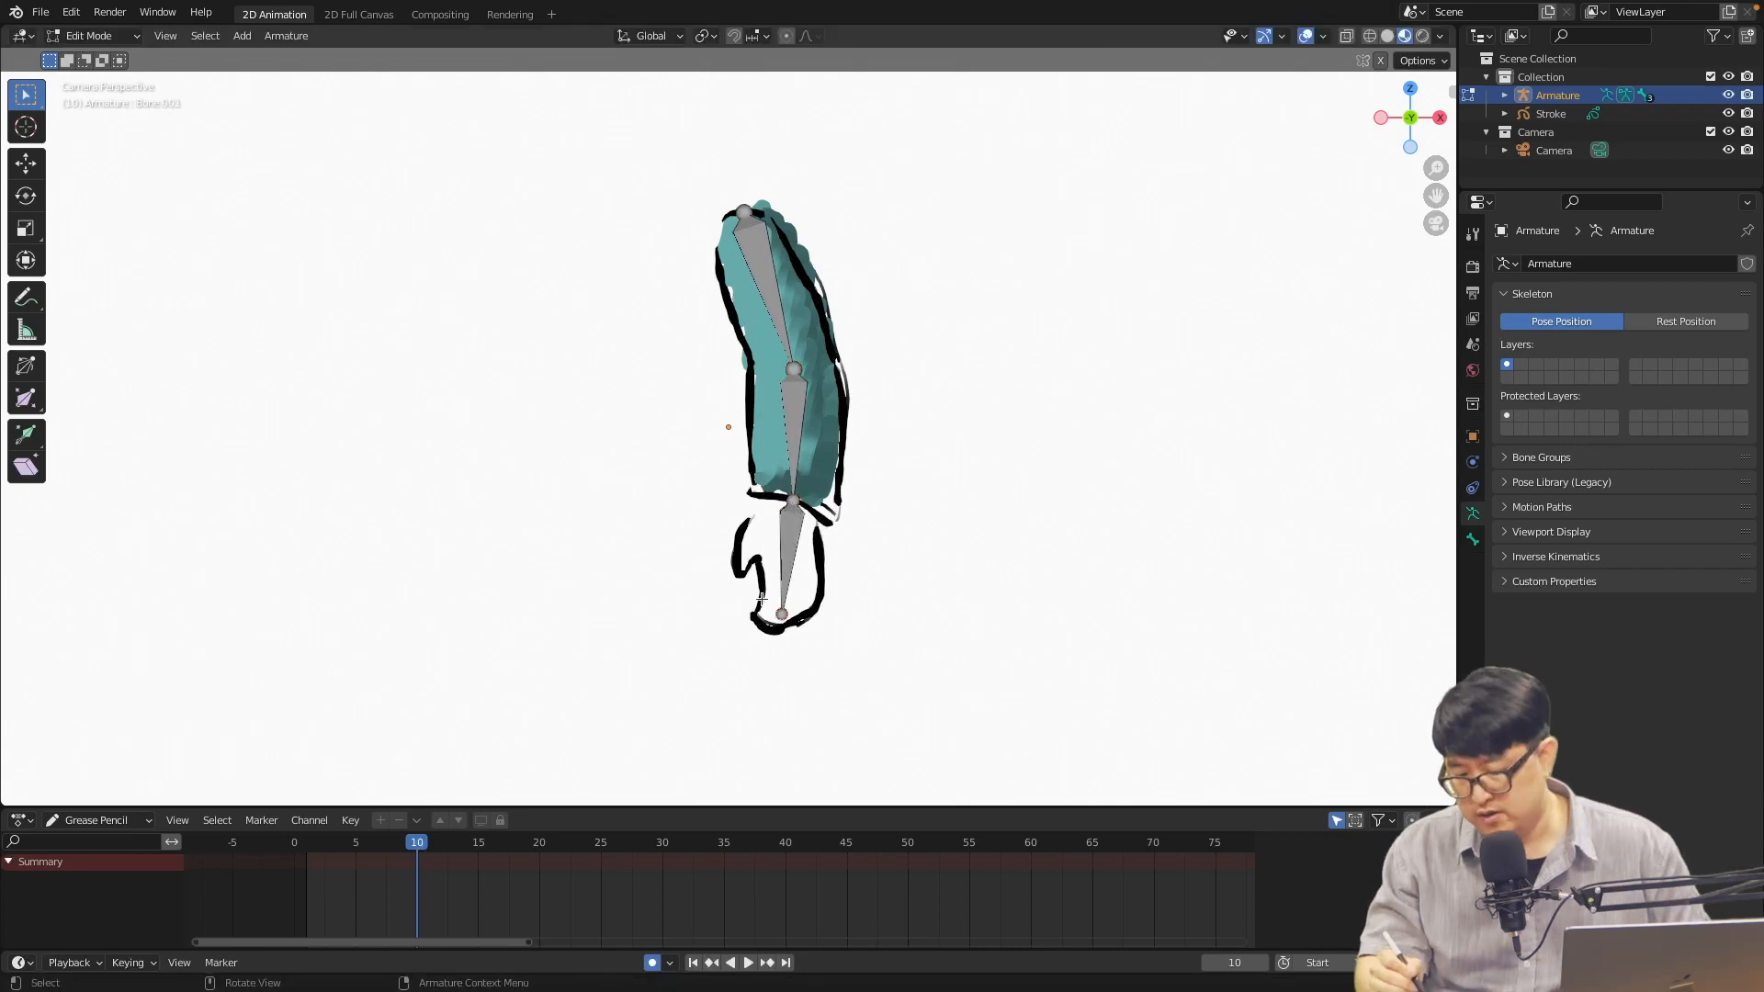
{"action": "key", "text": "e"}
{"action": "left_click", "coordinate": [774, 634]}
{"action": "key", "text": "g"}
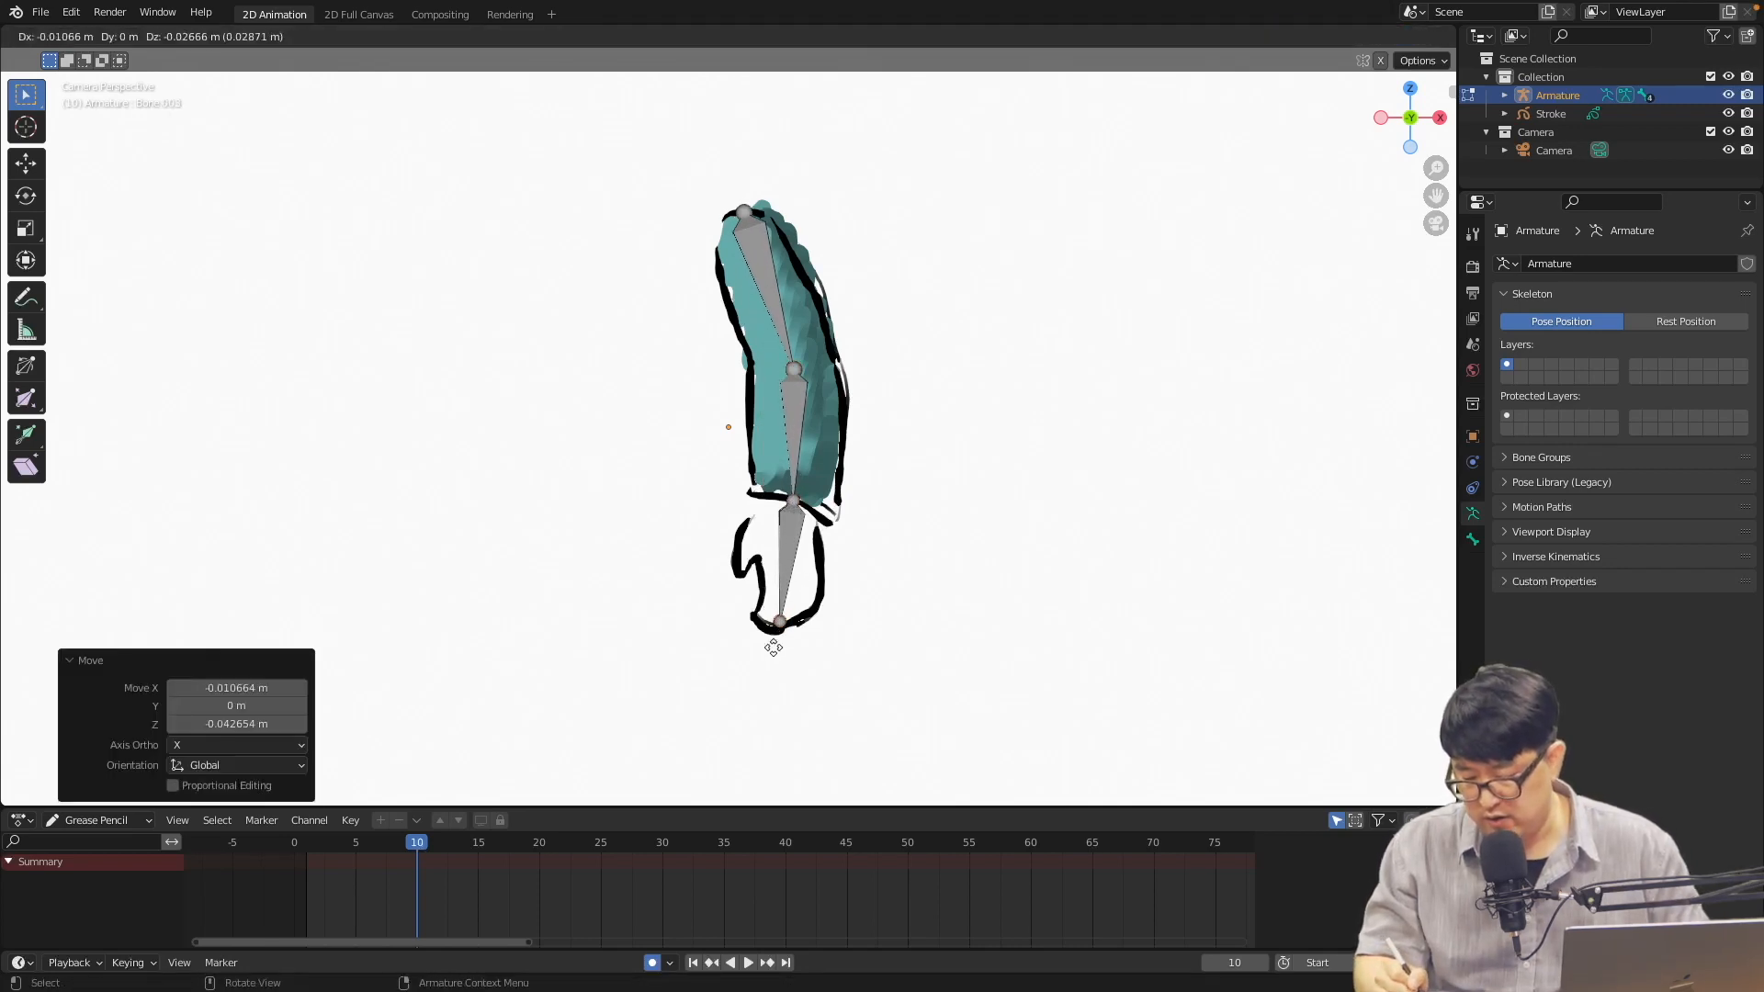
{"action": "left_click", "coordinate": [749, 742]}
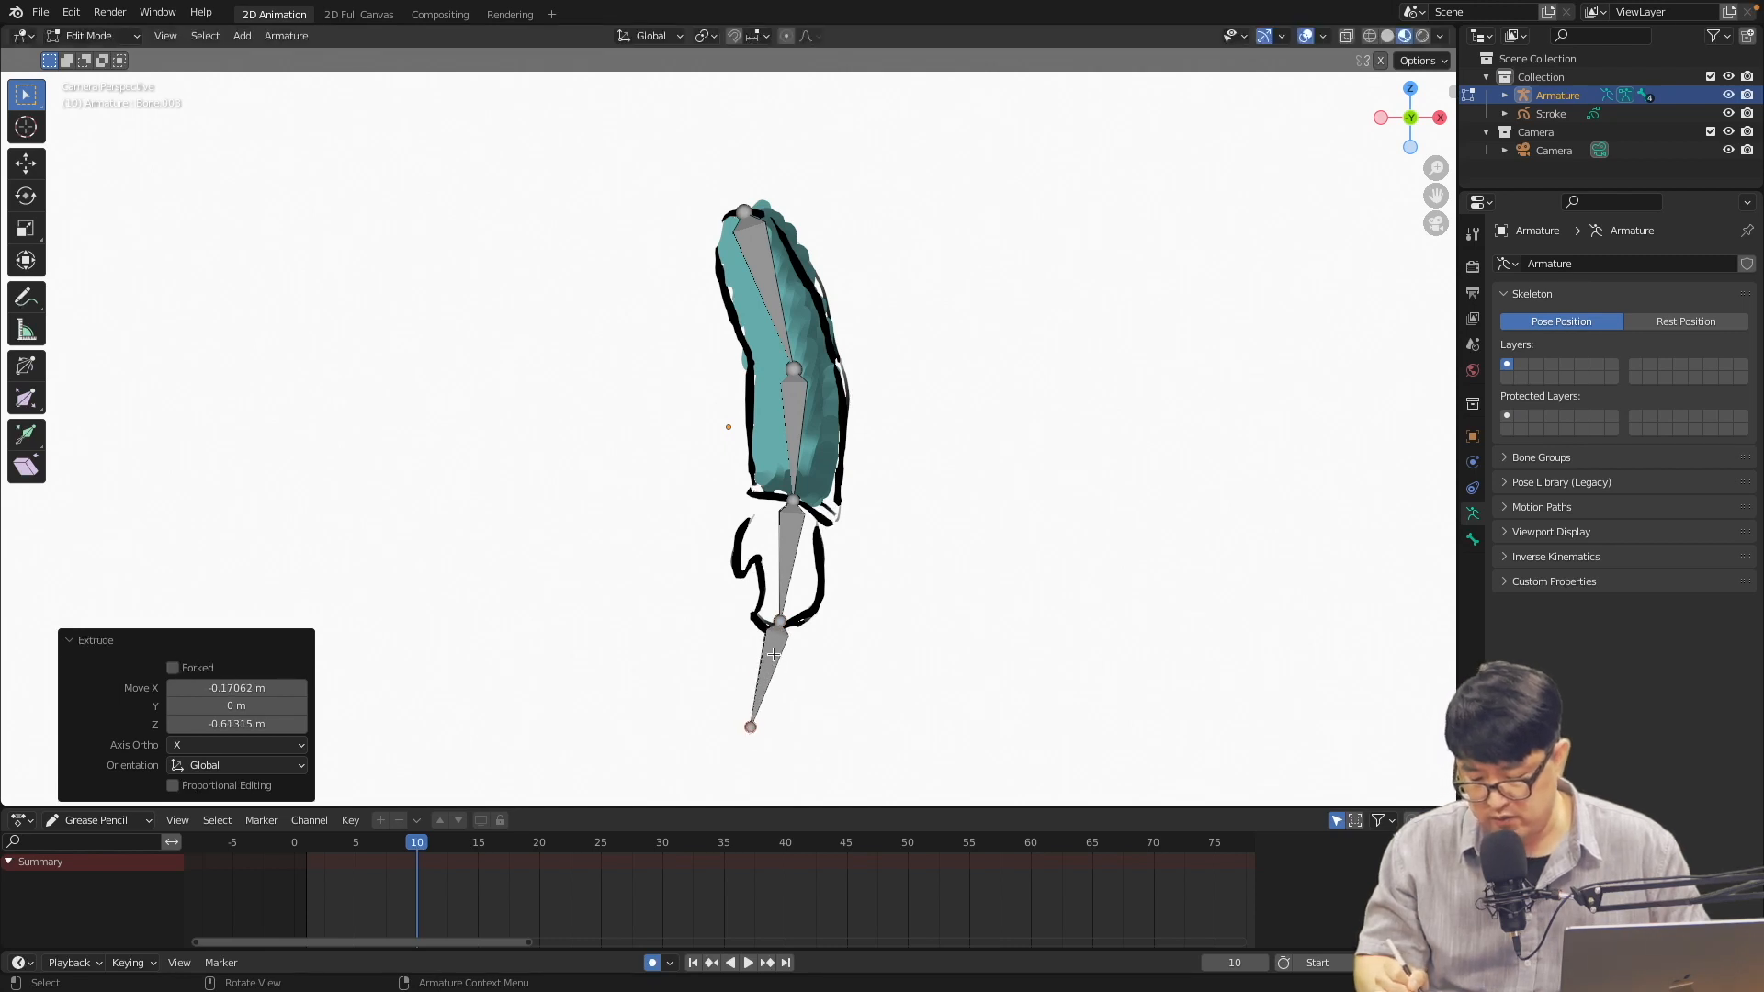
Disconnect the extra bone from its parent, move it away below the hand, and return to Object Mode
{"action": "key", "text": "alt+p"}
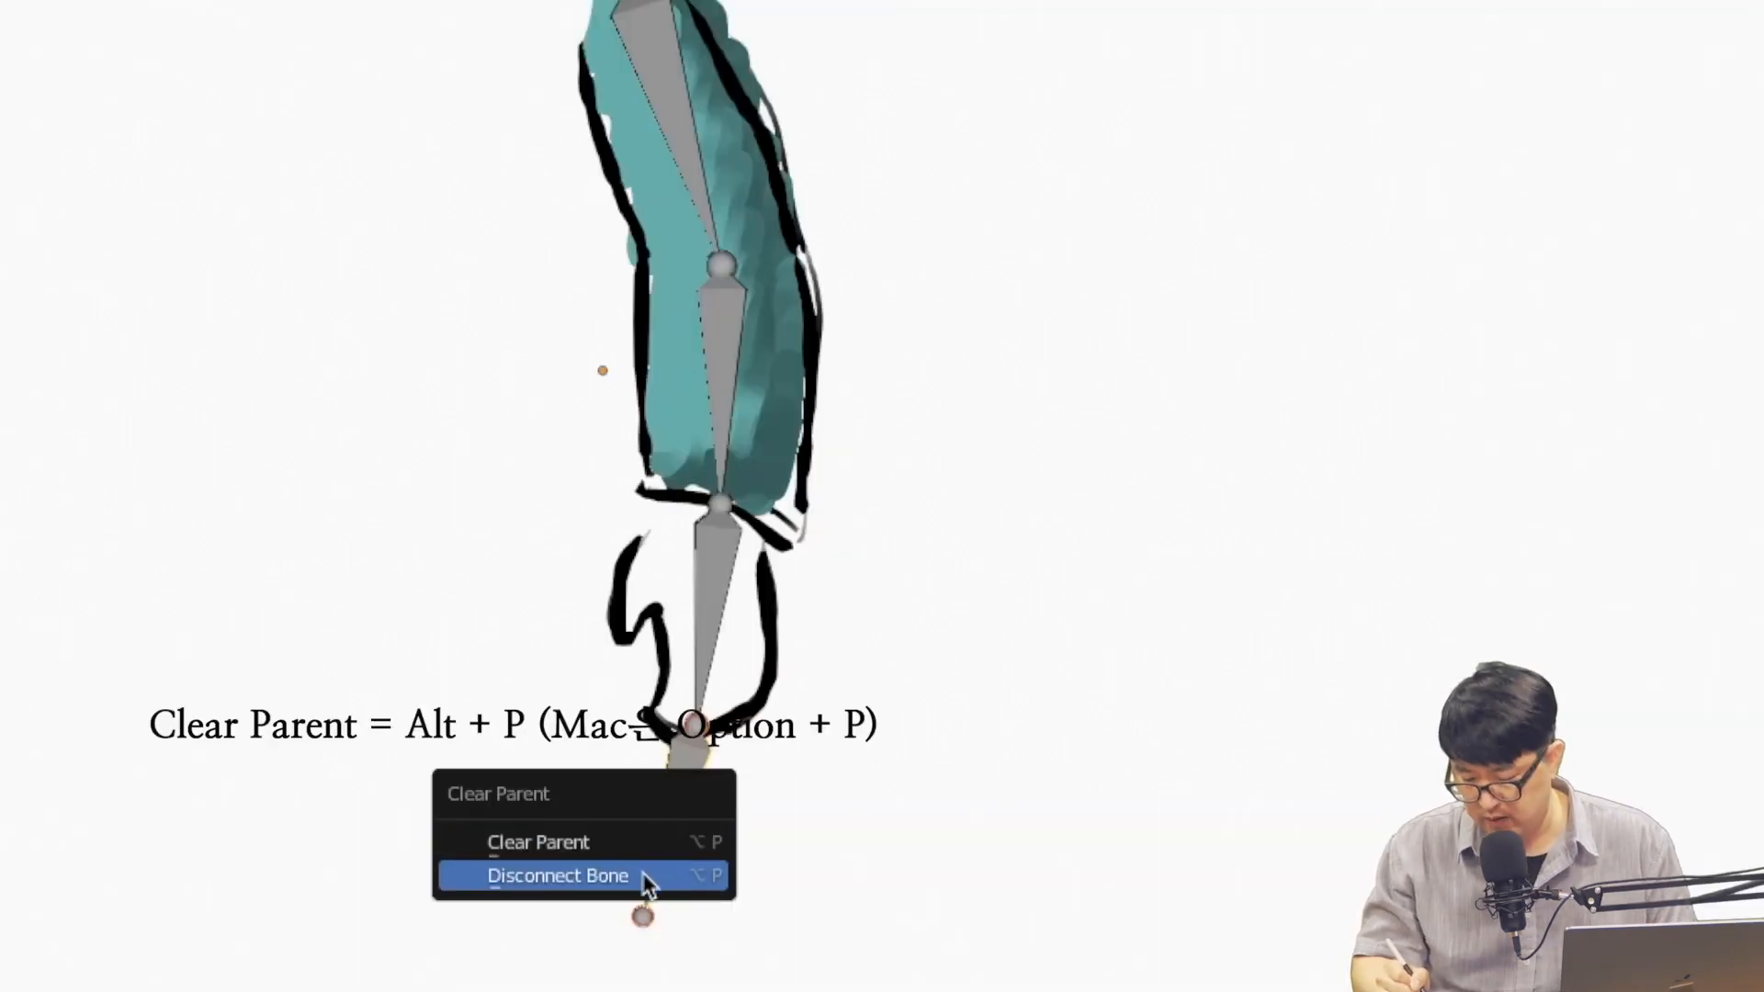
{"action": "left_click", "coordinate": [642, 879]}
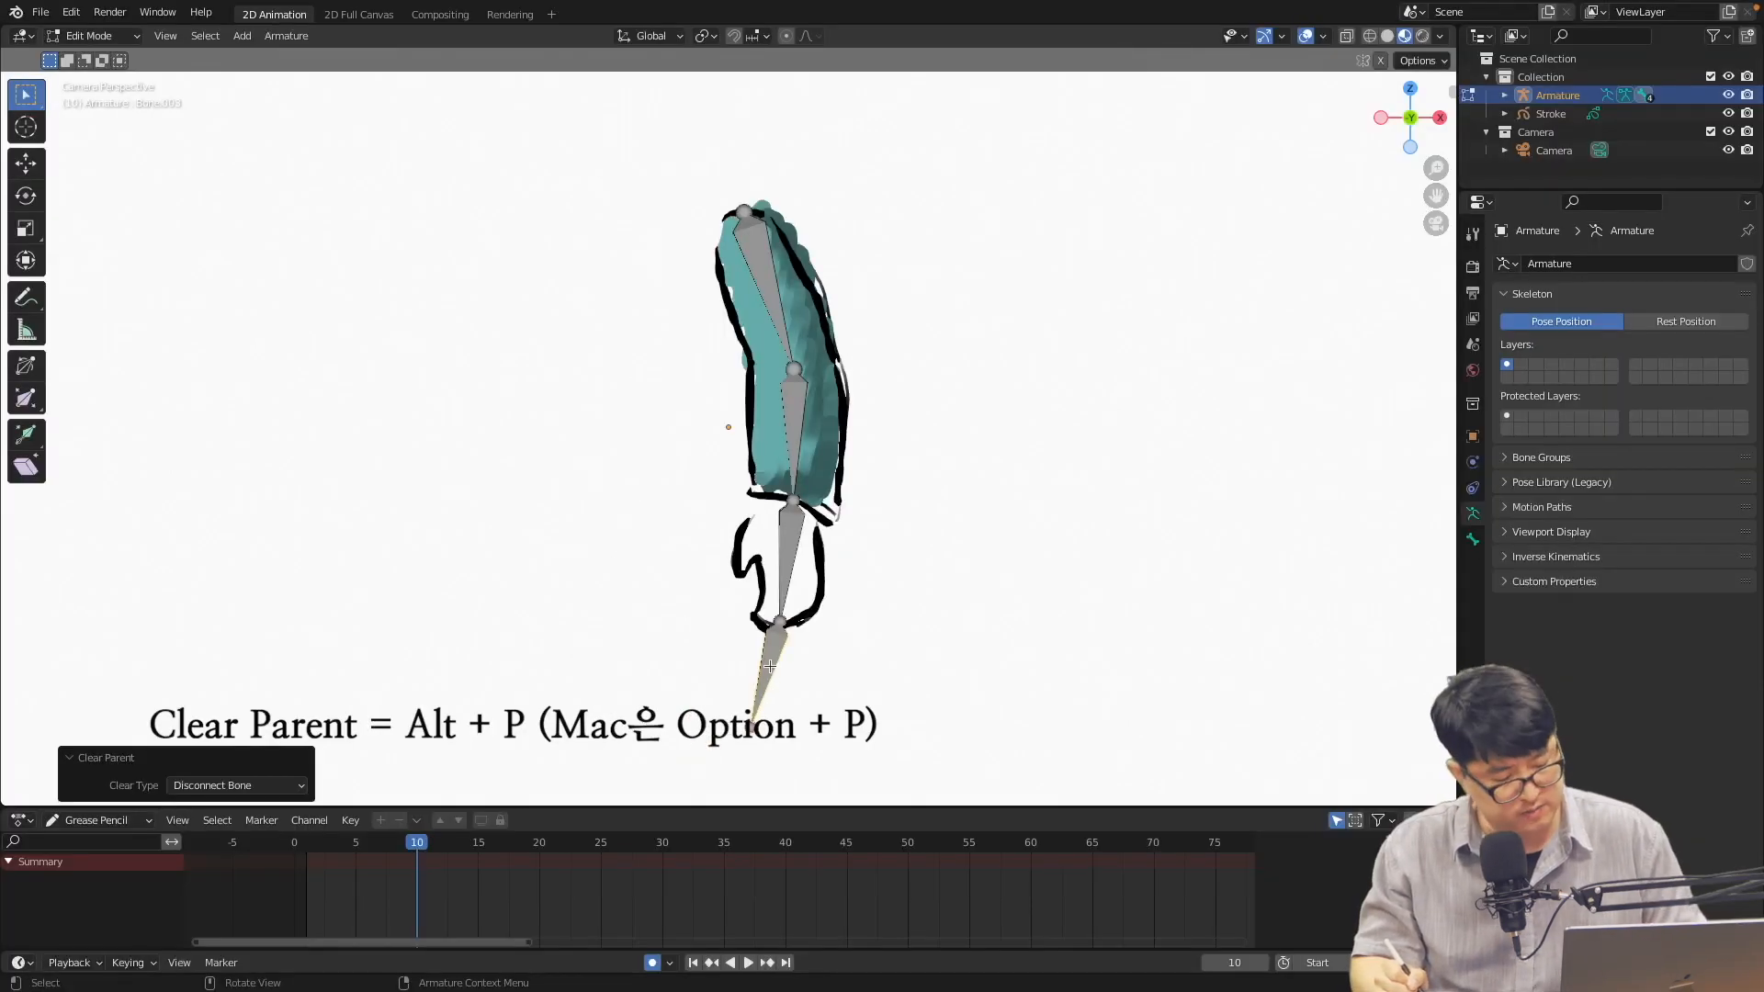
{"action": "key", "text": "g"}
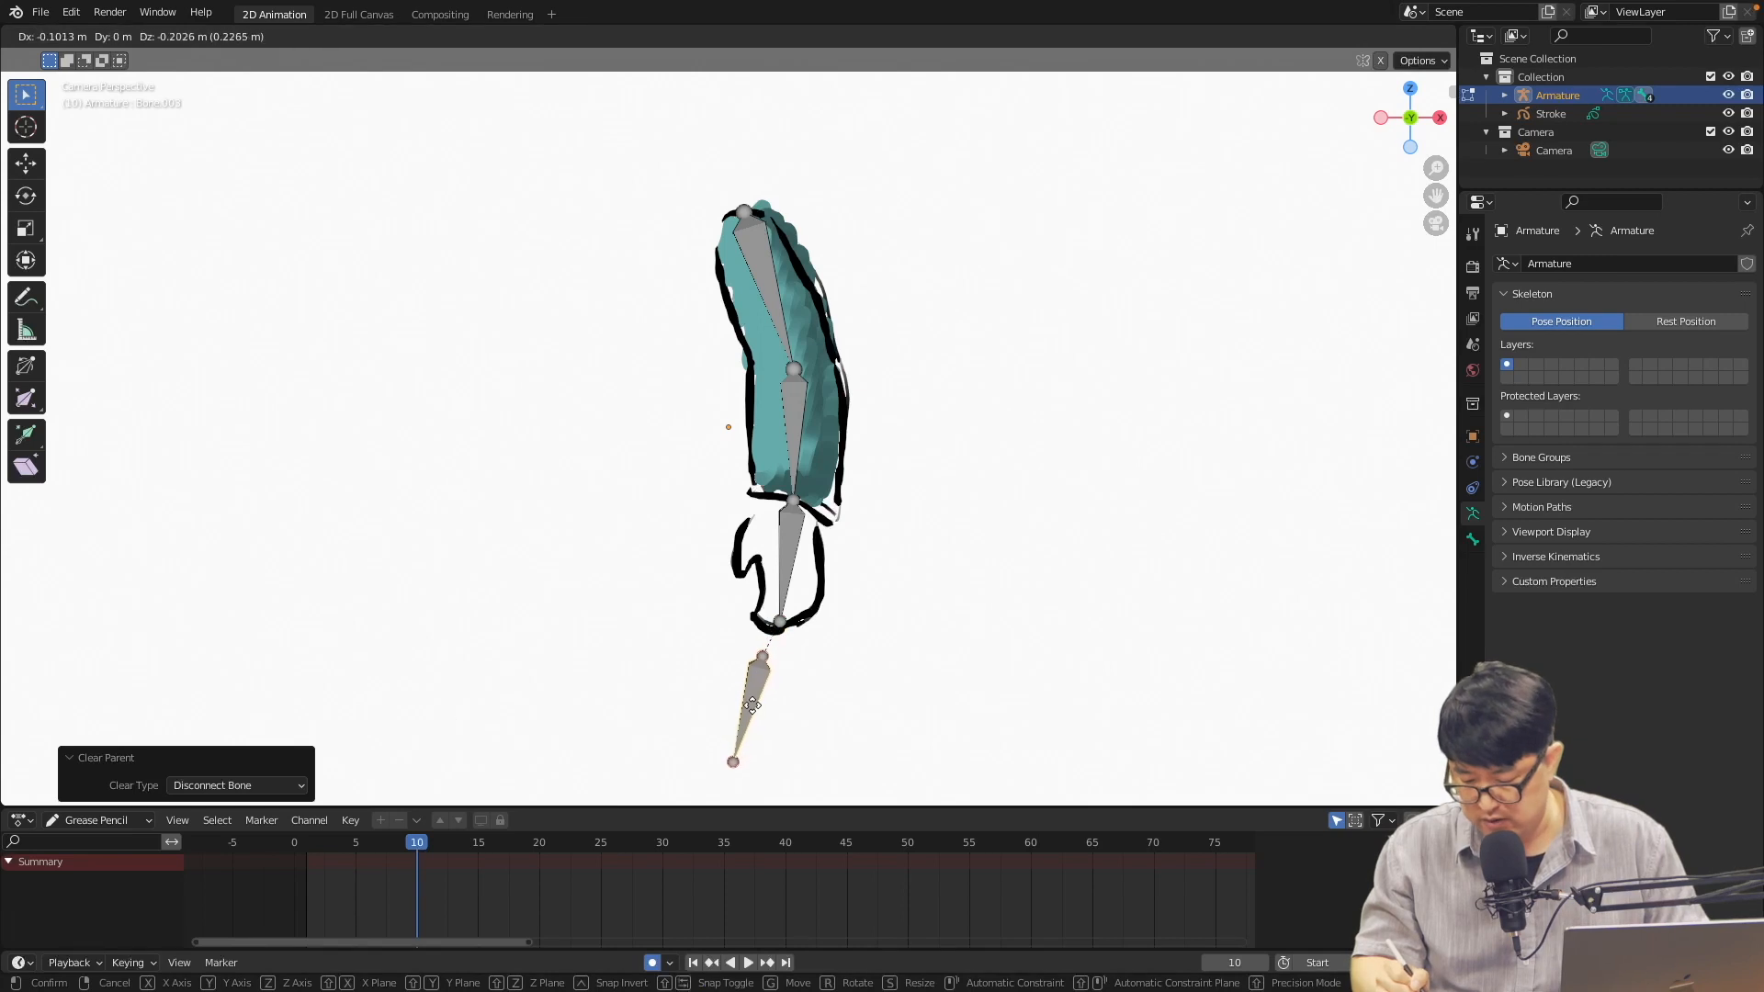
{"action": "left_click", "coordinate": [752, 703]}
{"action": "key", "text": "Tab"}
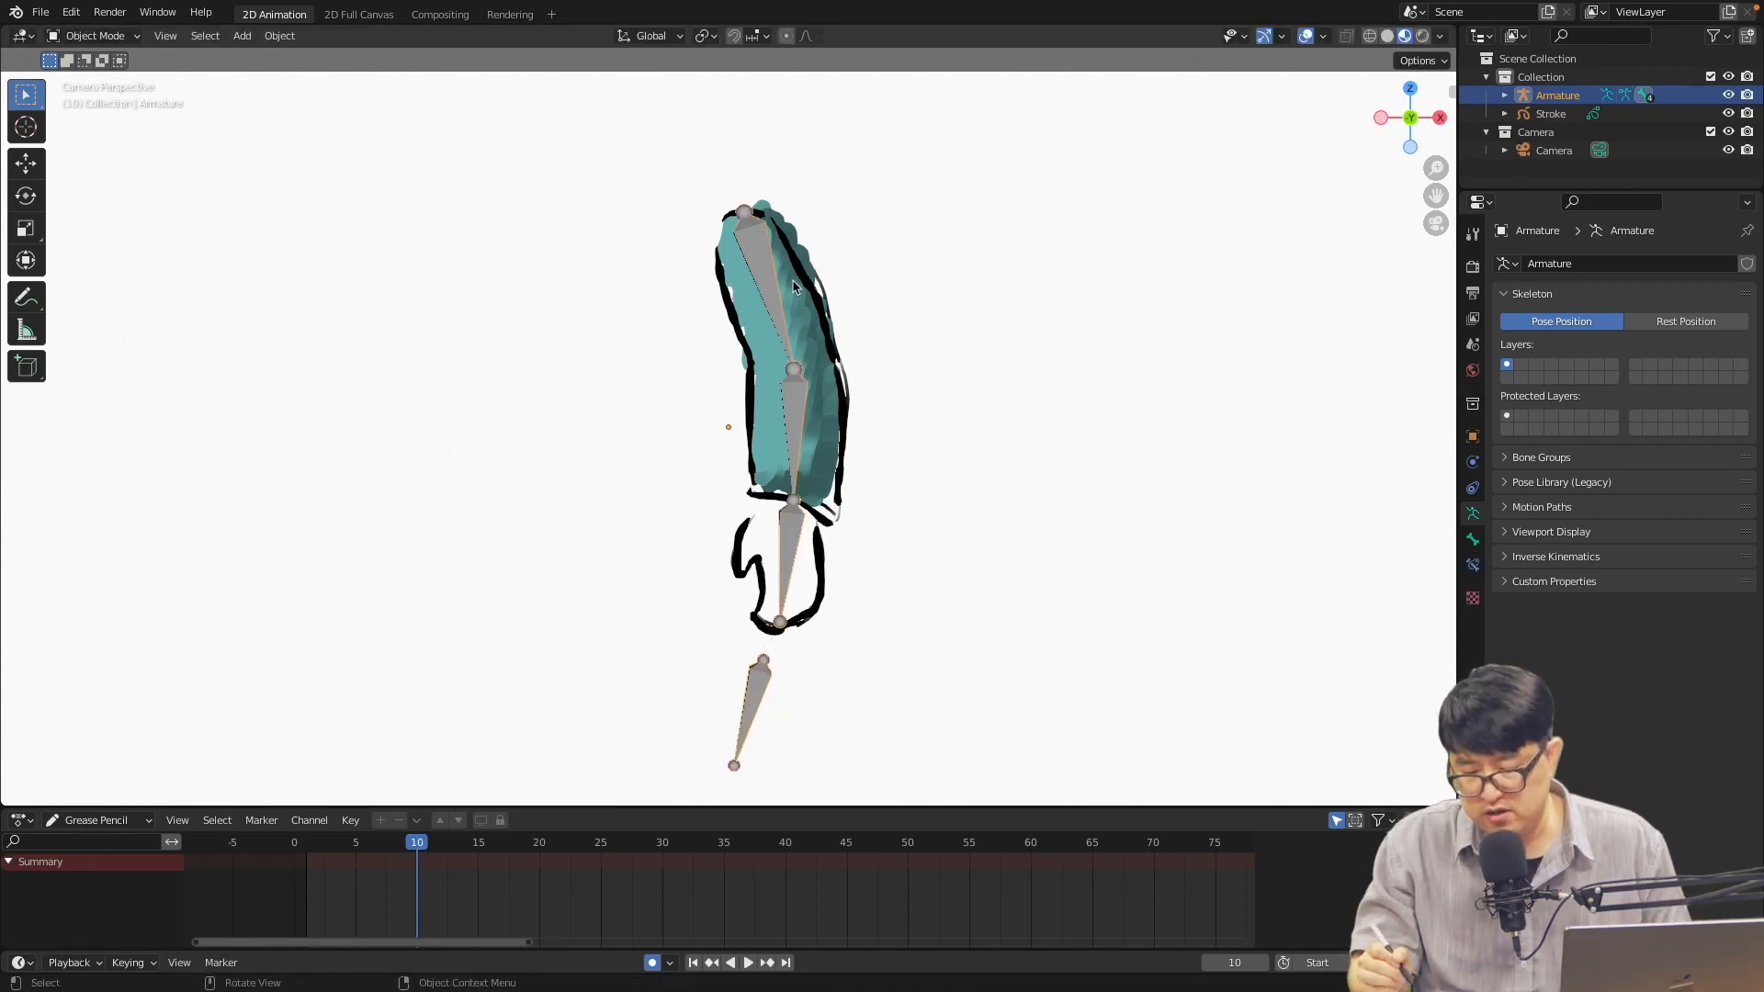
Parent the arm drawing to the armature using Armature Deform With Automatic Weights
{"action": "left_click", "coordinate": [824, 319]}
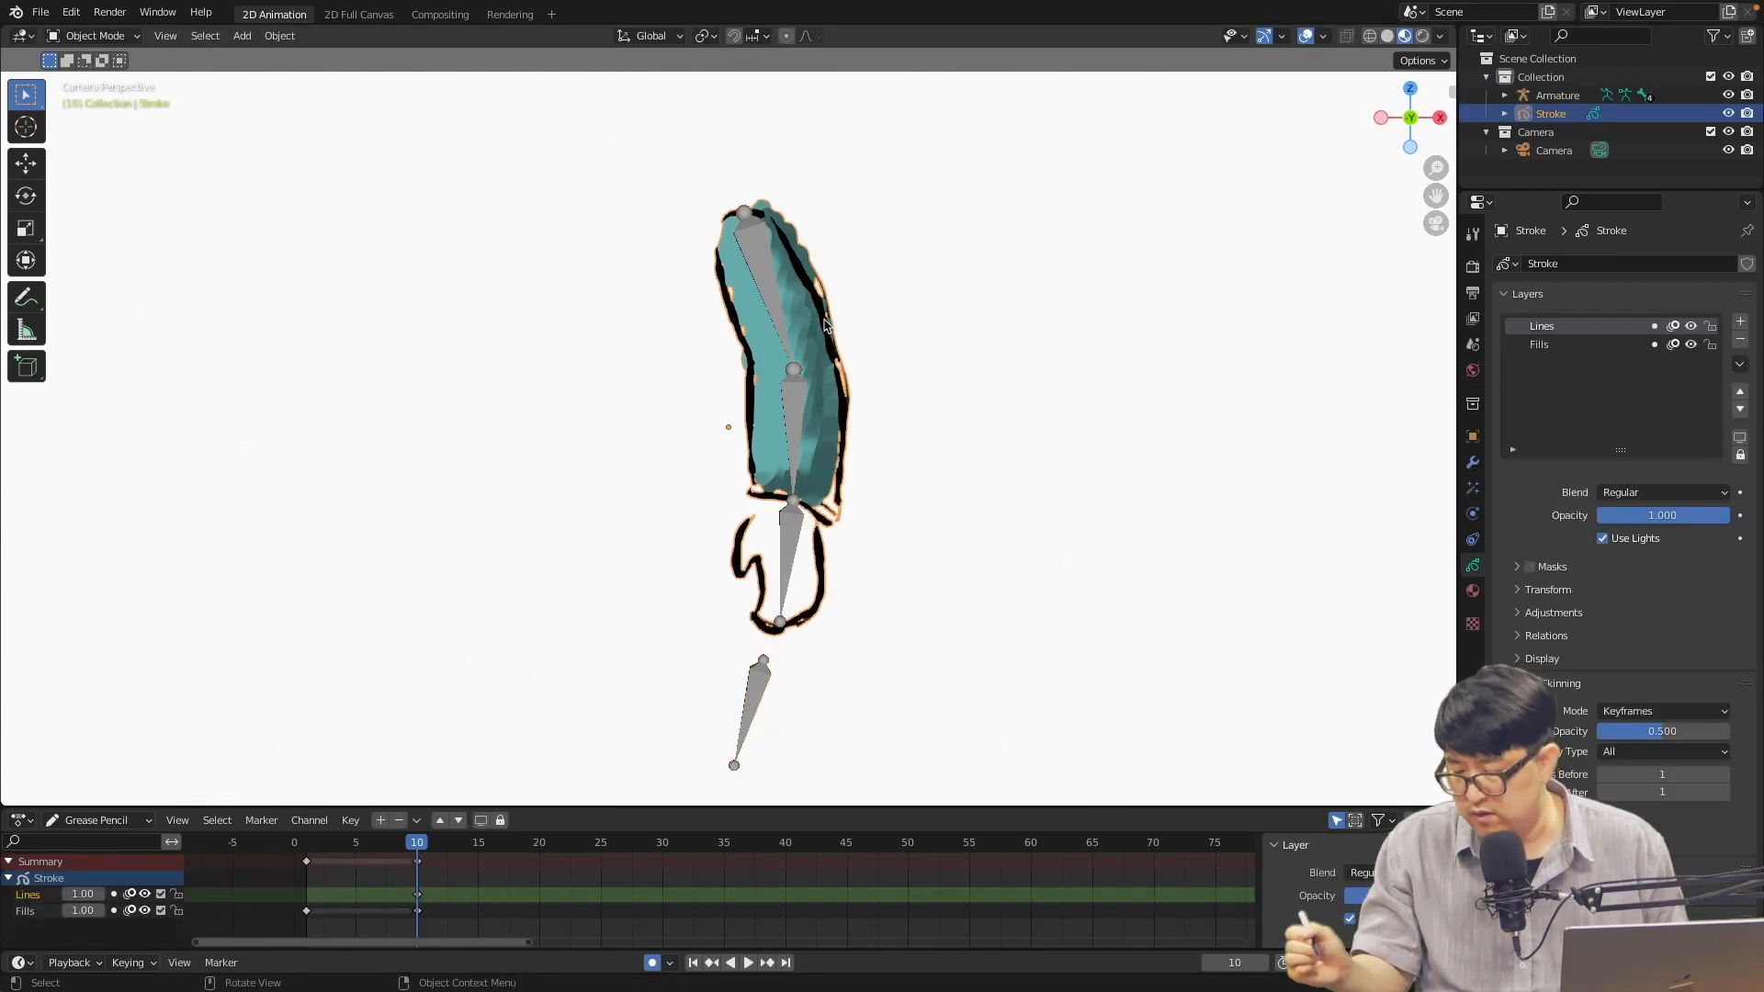
{"action": "left_click", "coordinate": [772, 295], "text": "shift"}
{"action": "key", "text": "super+p"}
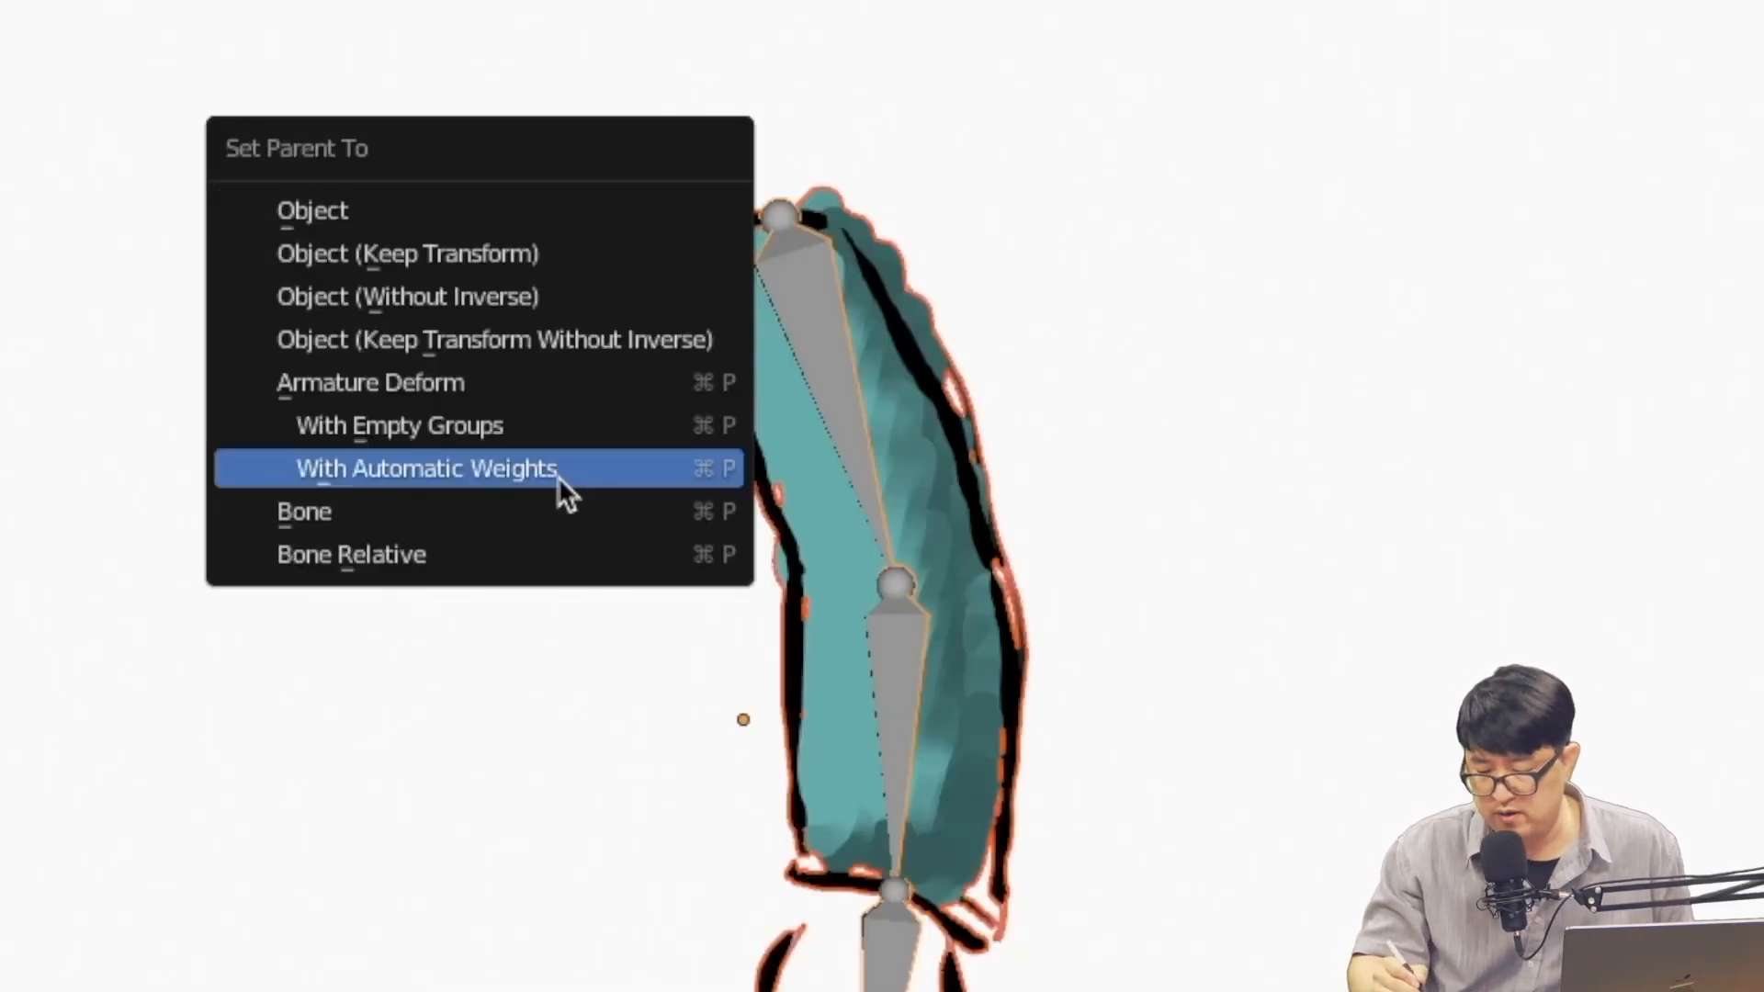
{"action": "left_click", "coordinate": [536, 467]}
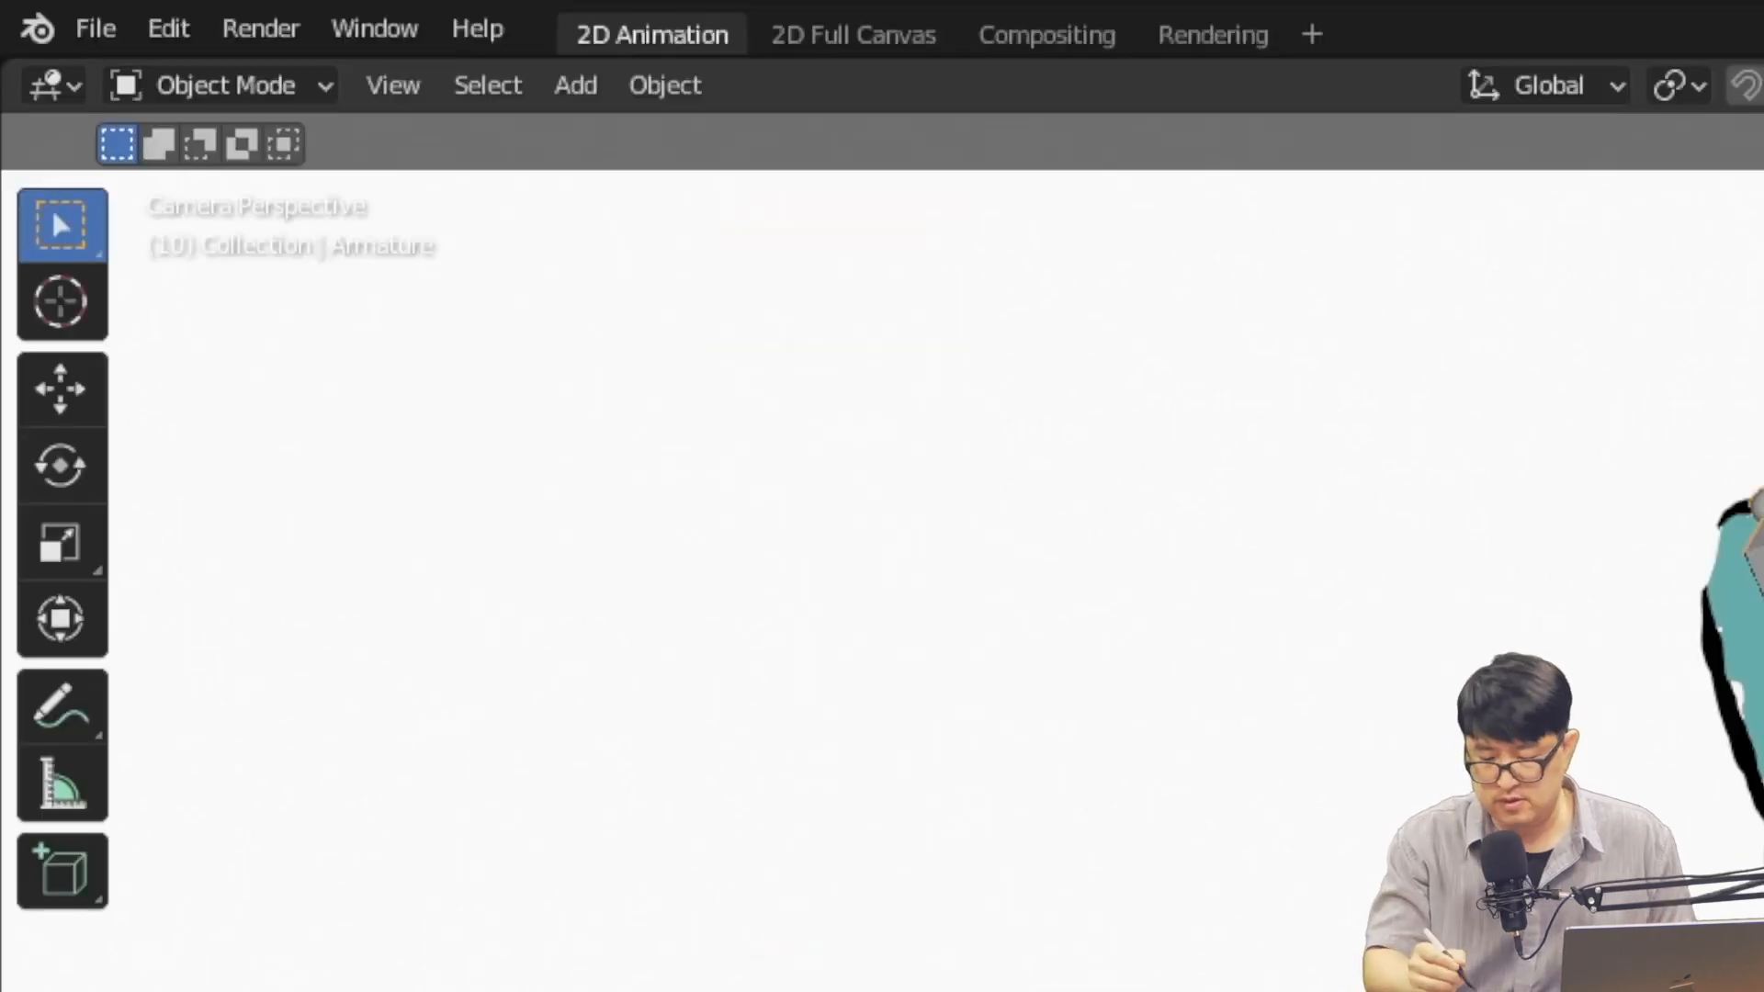
Try rotating the hand bone in Pose Mode to test how it deforms the drawing
{"action": "left_click", "coordinate": [266, 89]}
{"action": "left_click", "coordinate": [294, 234]}
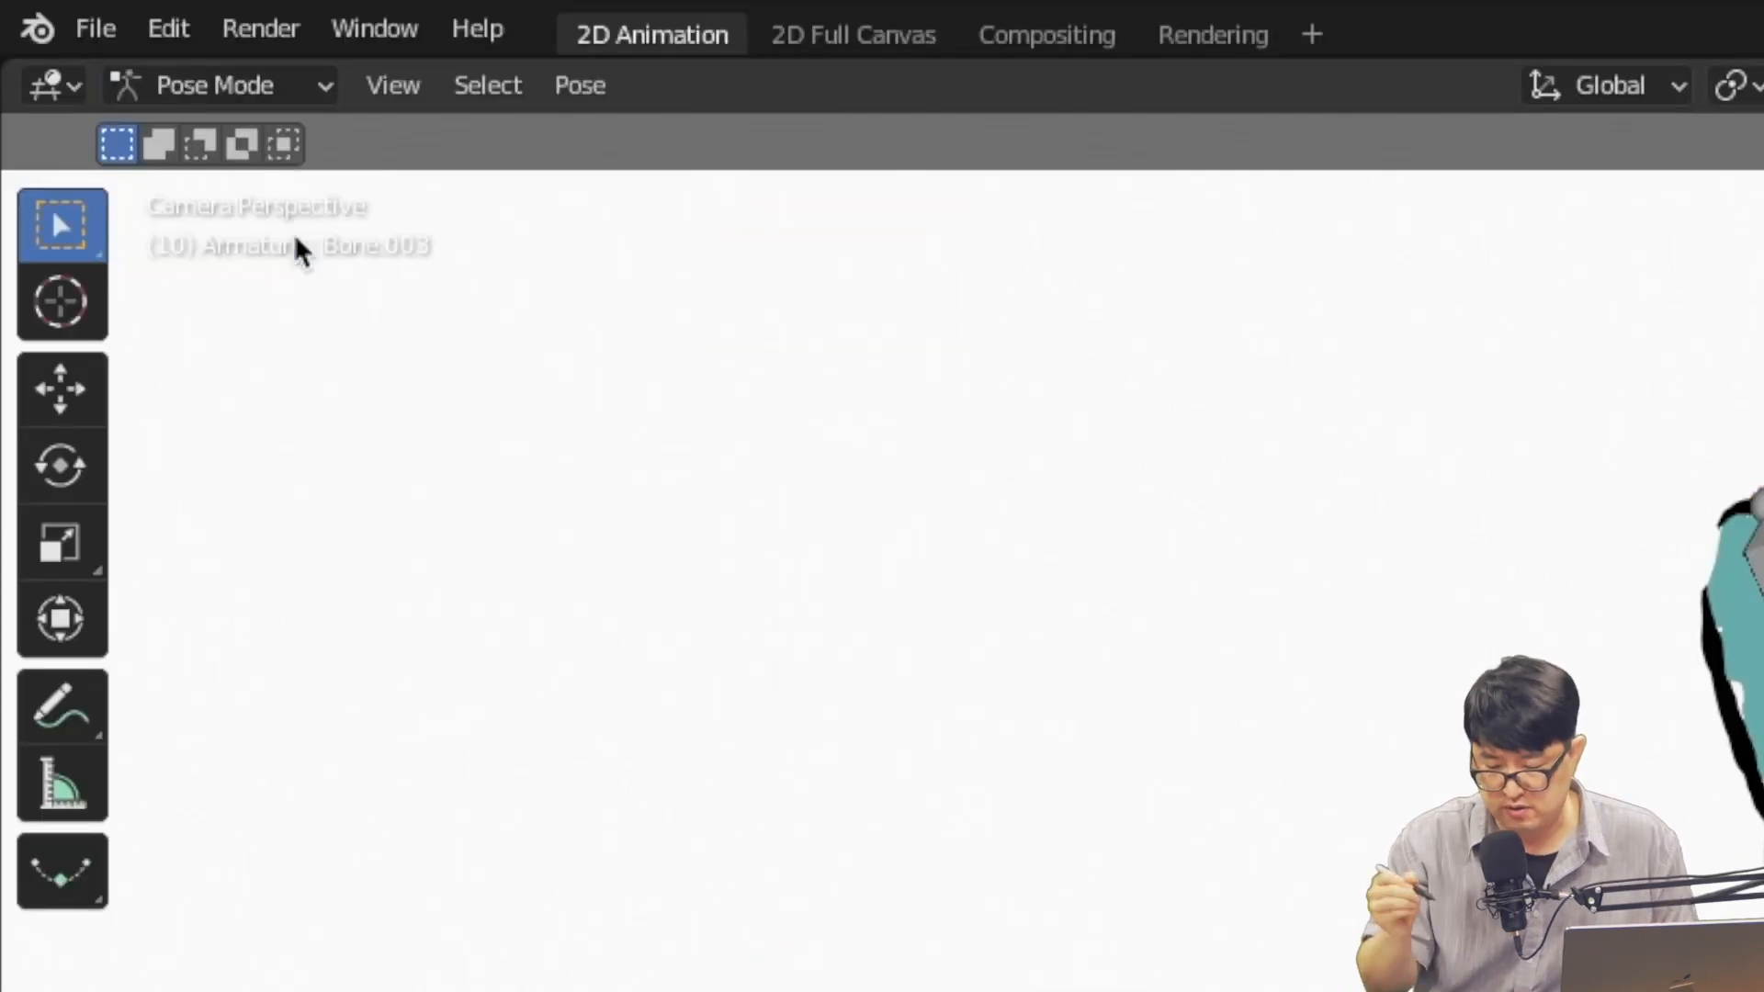
{"action": "key", "text": "r"}
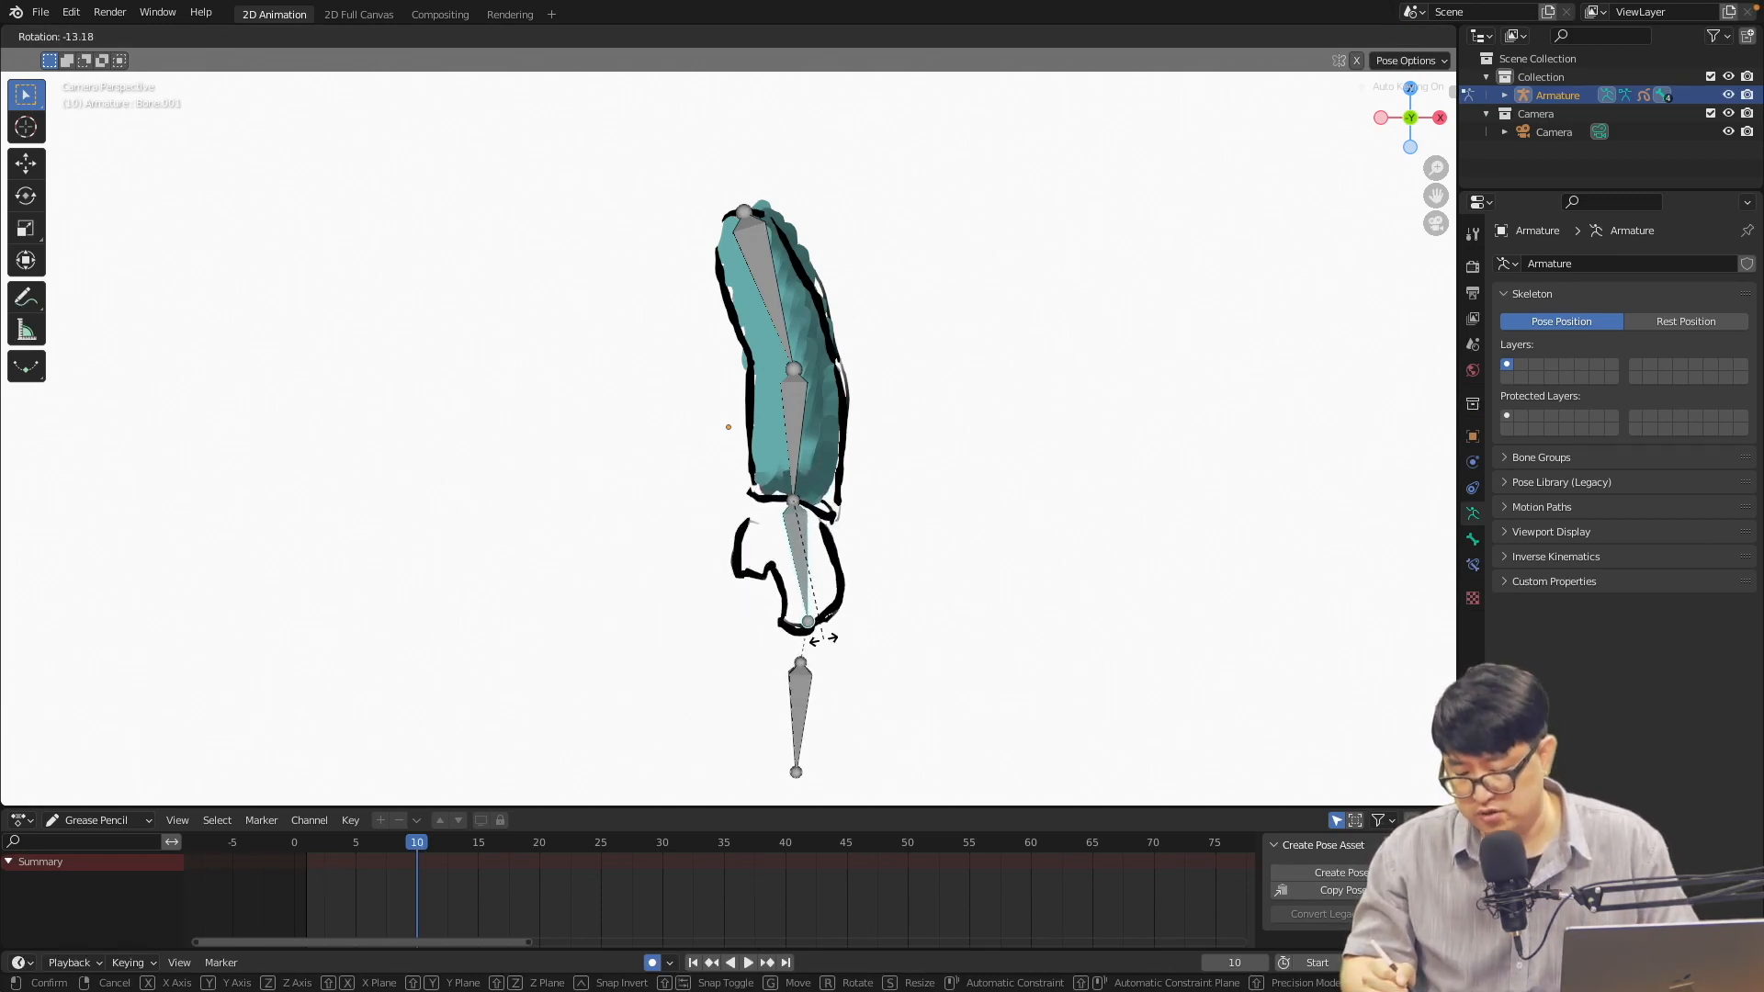
{"action": "left_click", "coordinate": [820, 634]}
{"action": "key", "text": "grave"}
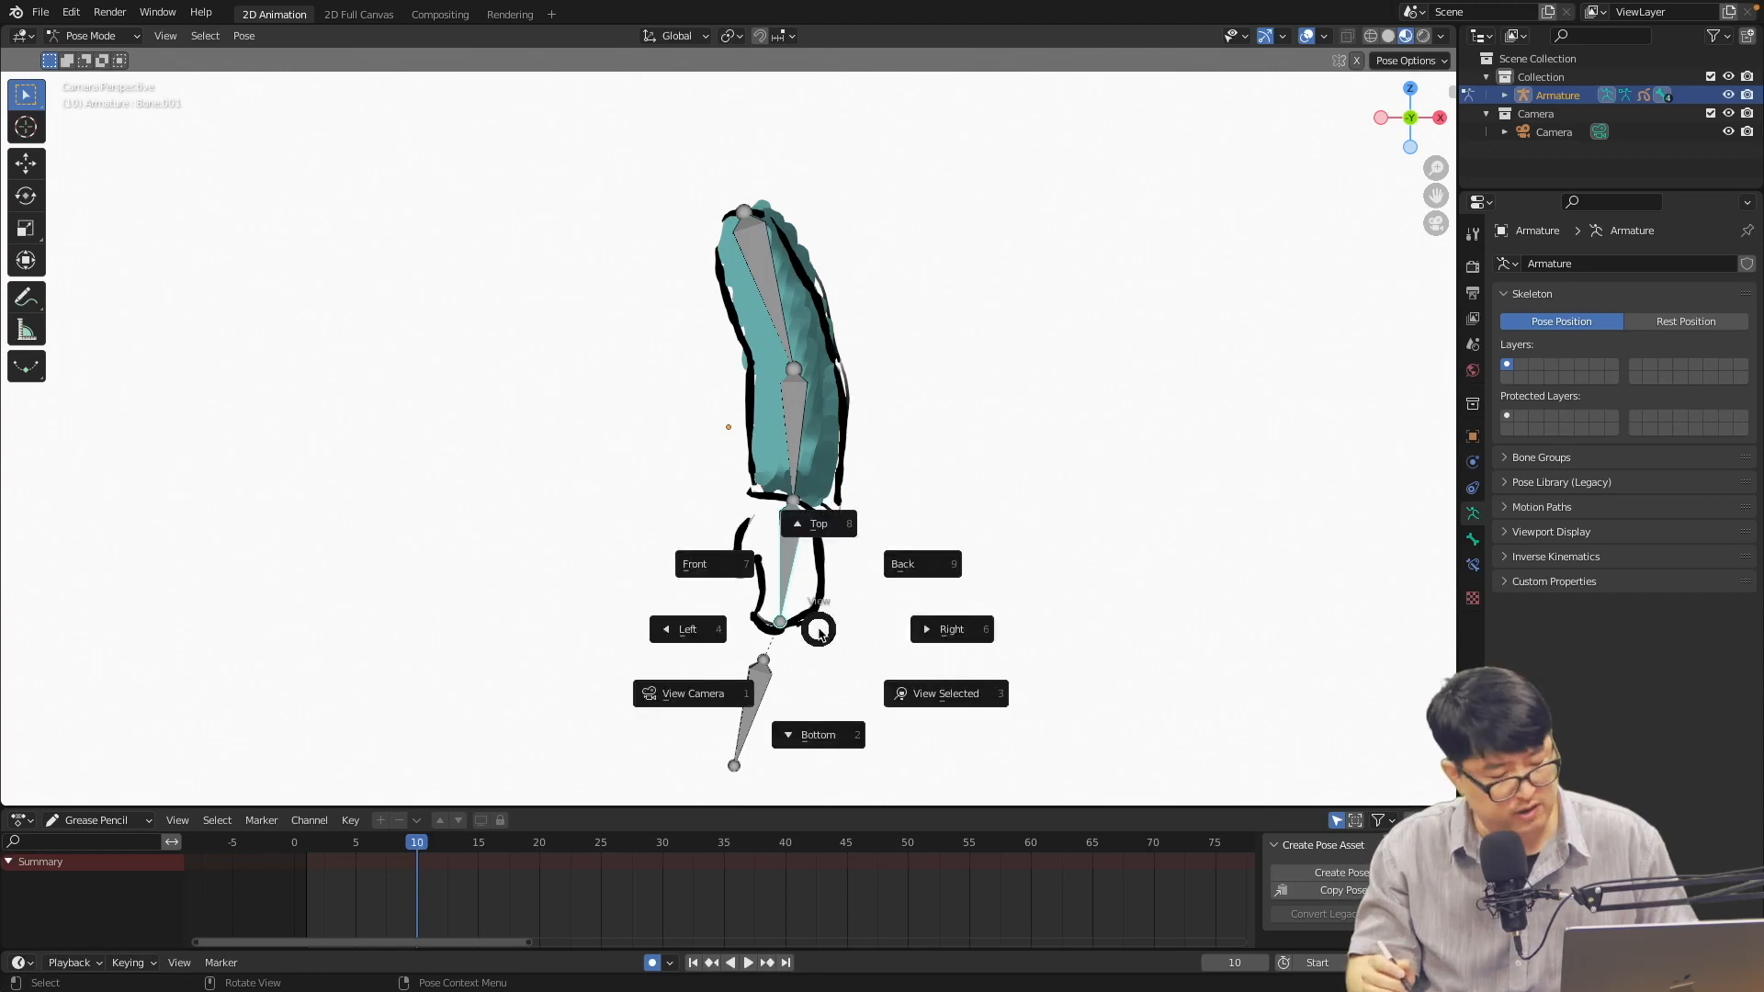
Select the armature and then the arm drawing in Object Mode, enter Weight Paint, and activate the hand bone
{"action": "left_click", "coordinate": [90, 35]}
{"action": "left_click", "coordinate": [102, 59]}
{"action": "left_click", "coordinate": [798, 407]}
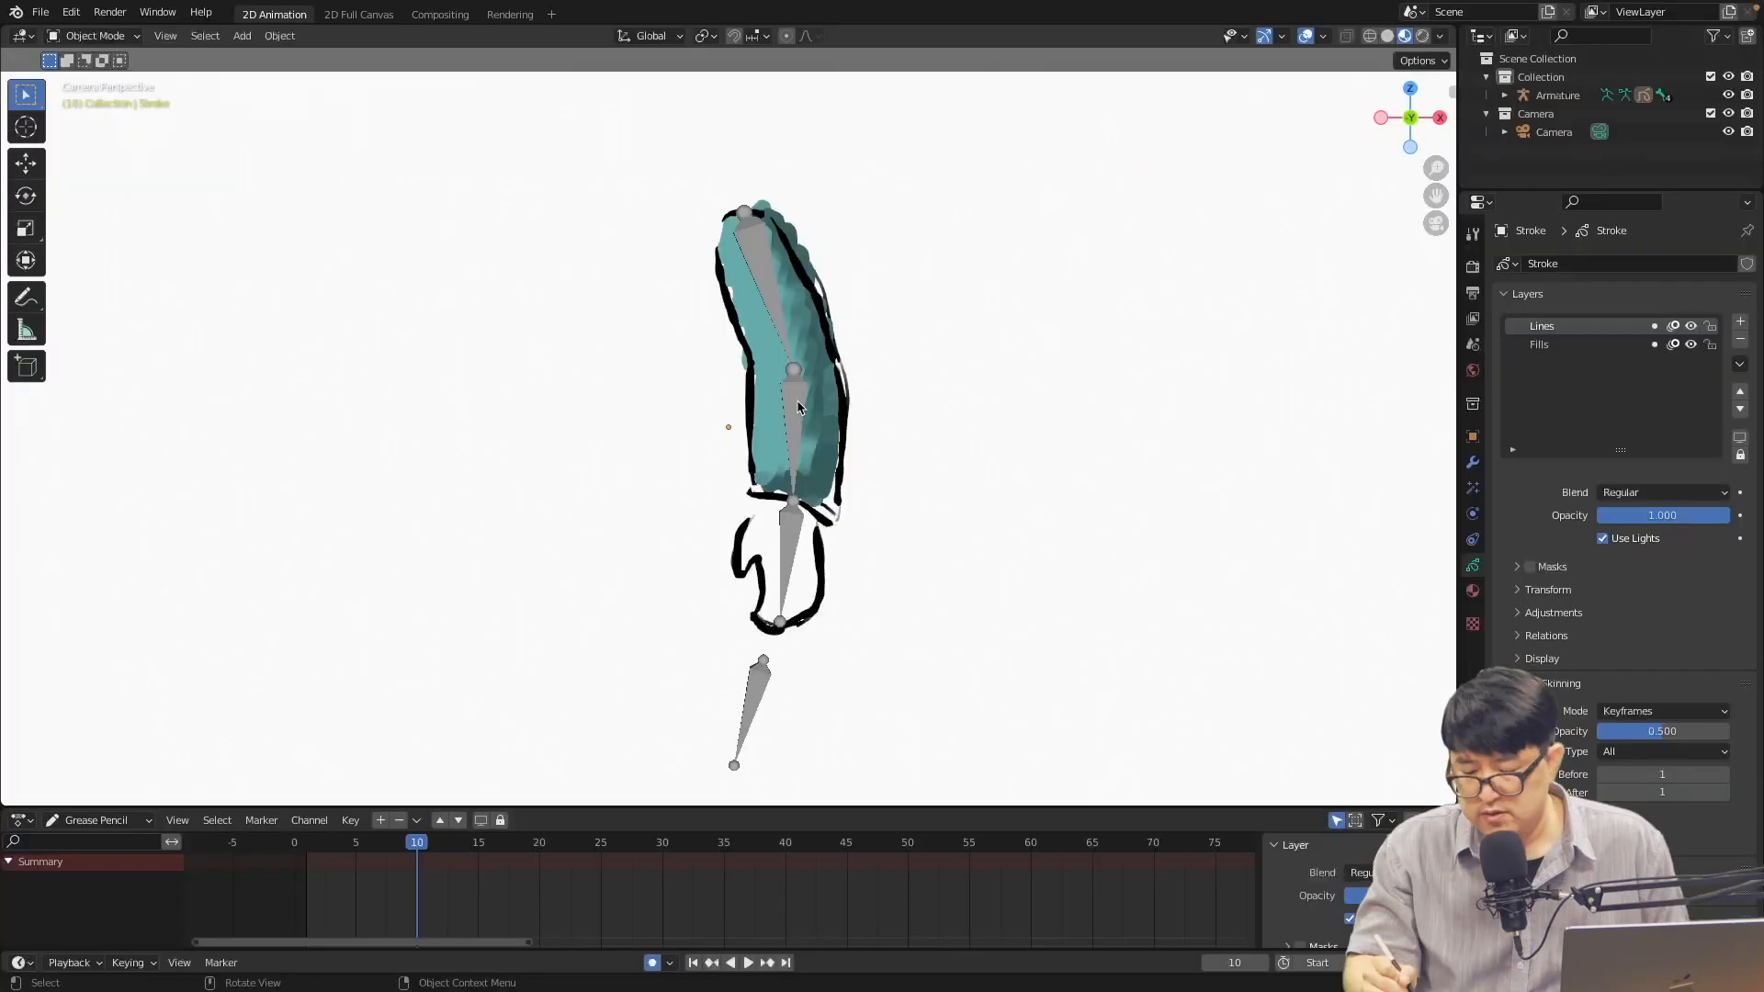
{"action": "left_click", "coordinate": [797, 405]}
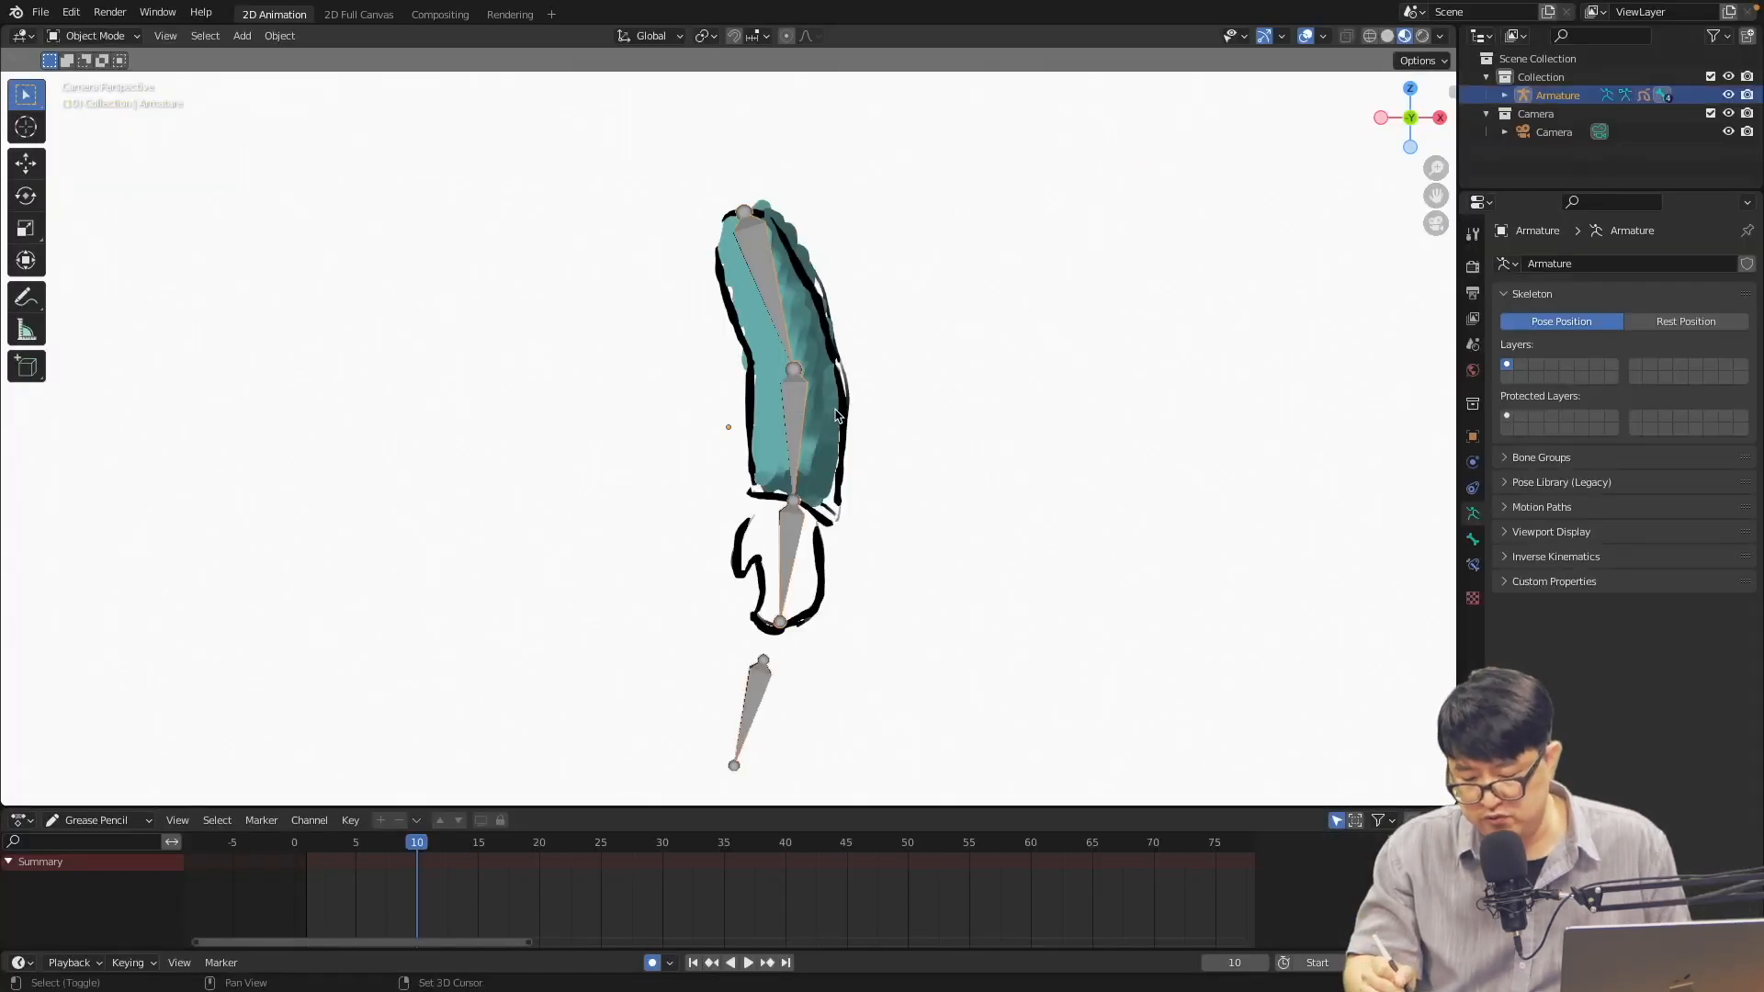
{"action": "left_click", "coordinate": [836, 415], "text": "shift"}
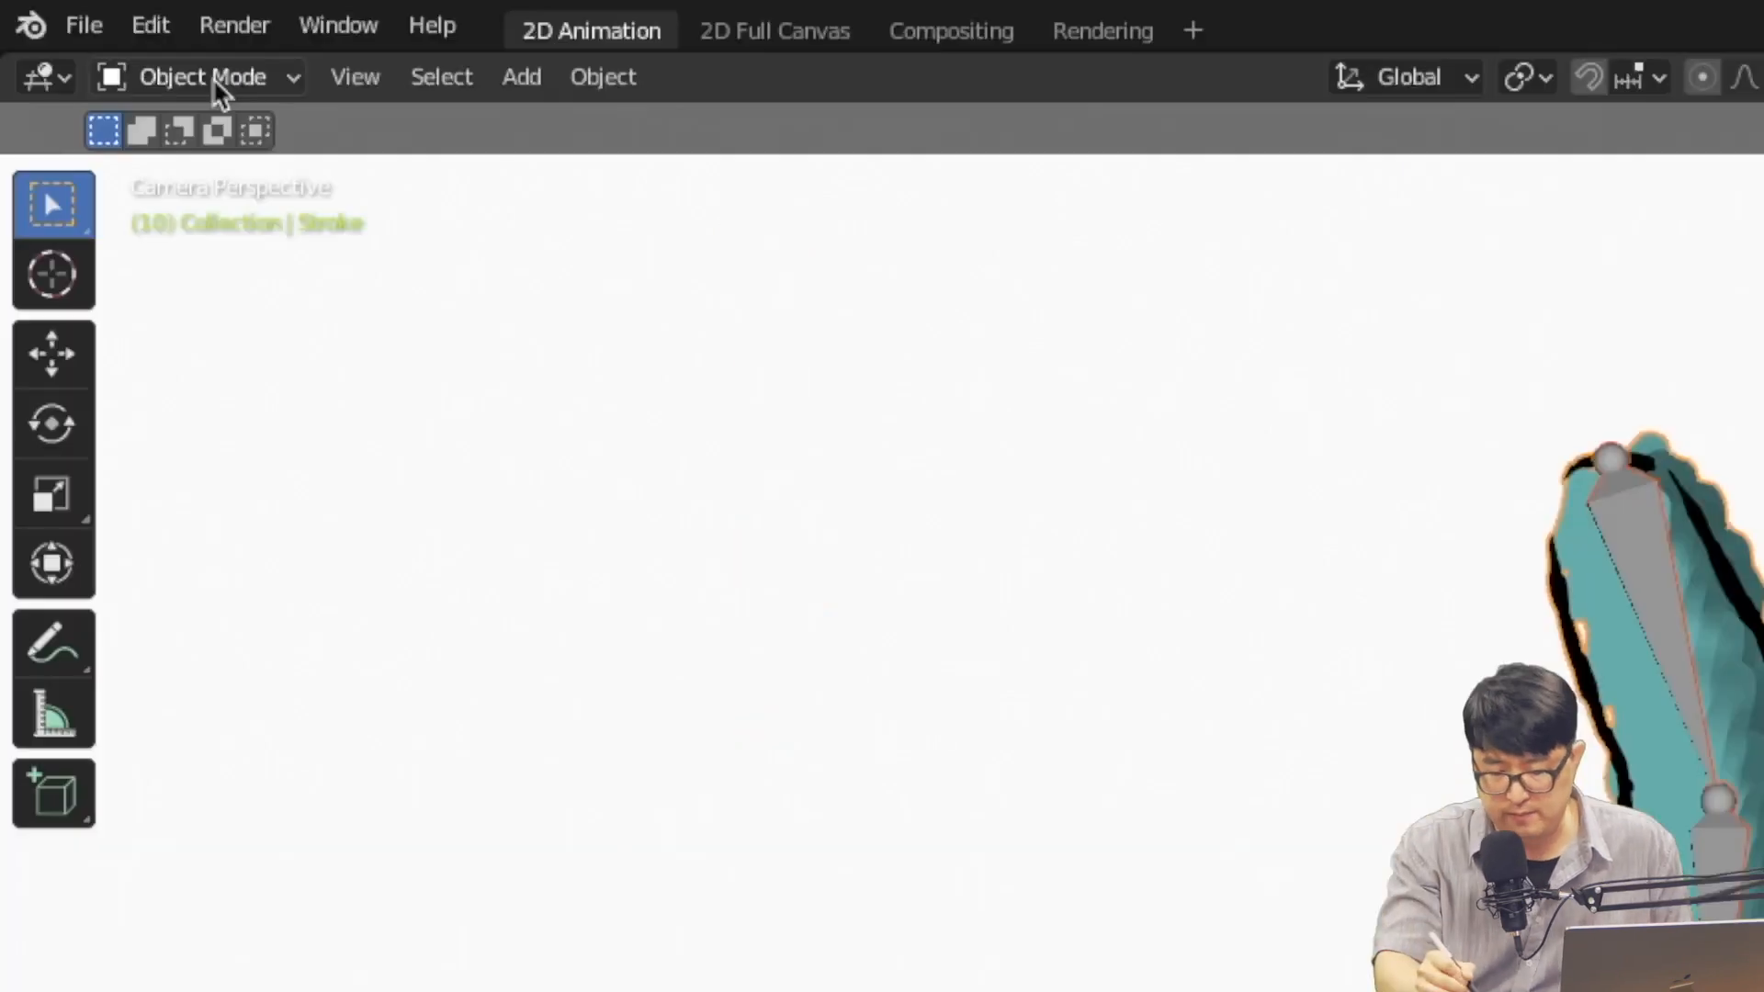
{"action": "left_click", "coordinate": [101, 36]}
{"action": "left_click", "coordinate": [135, 141]}
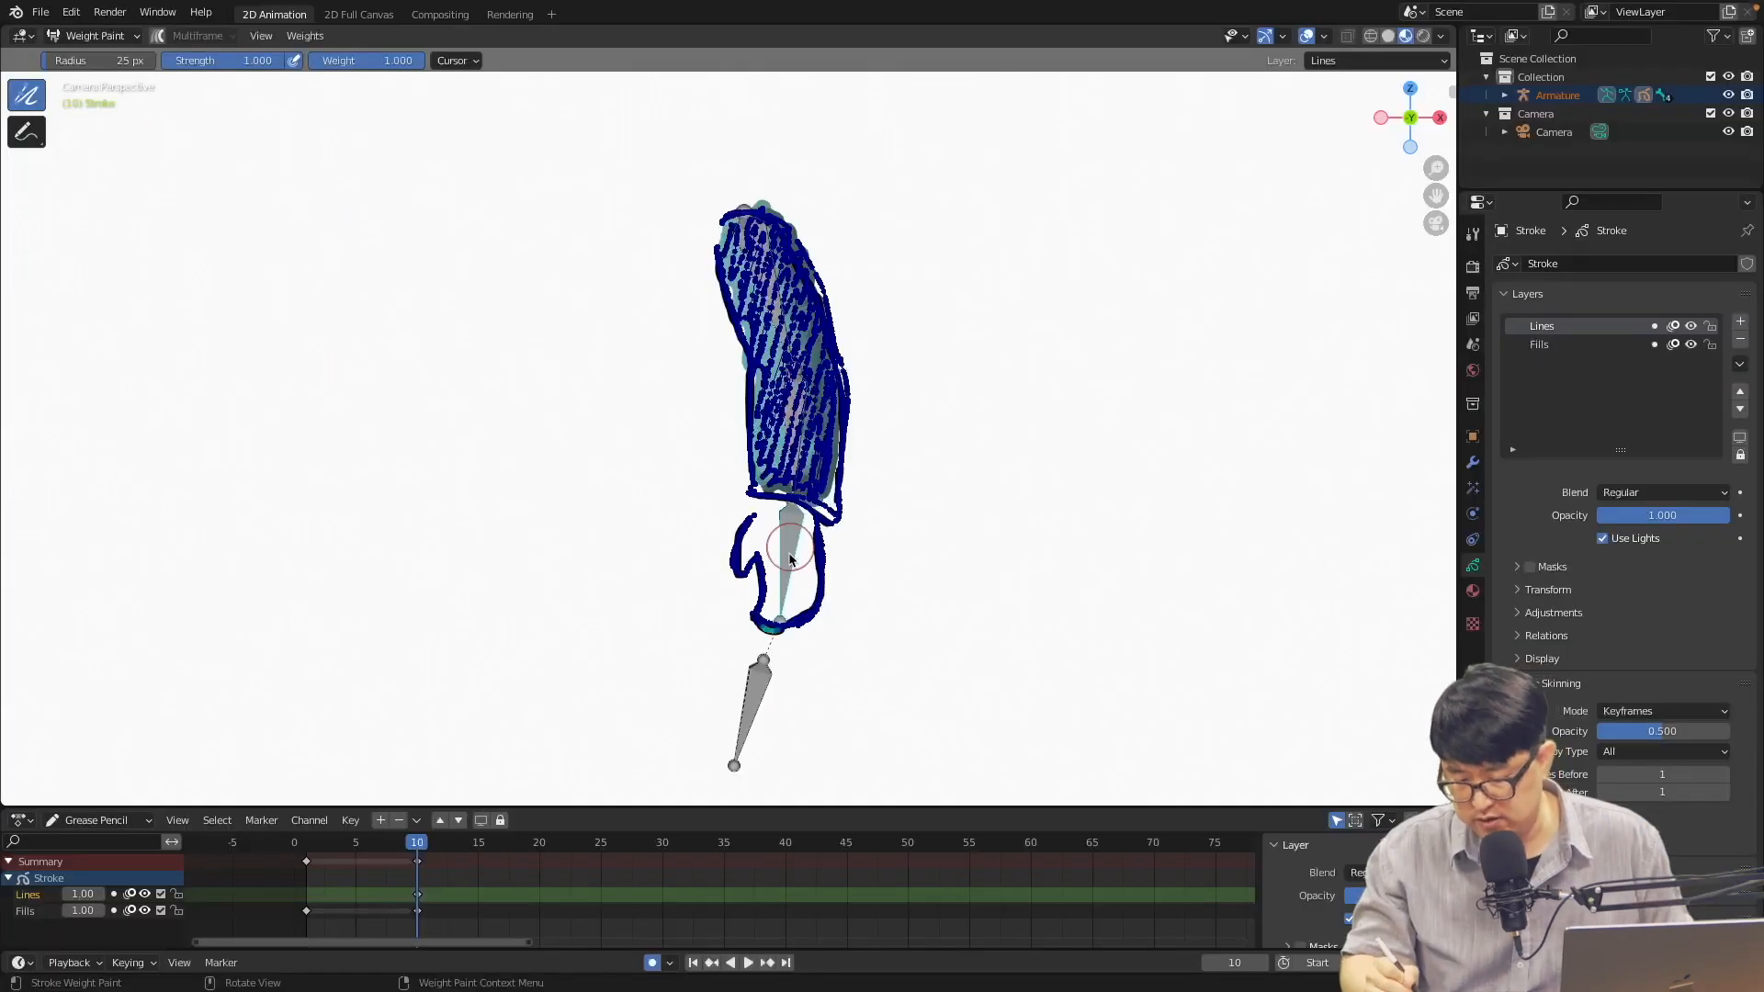
{"action": "left_click", "coordinate": [789, 553], "text": "ctrl"}
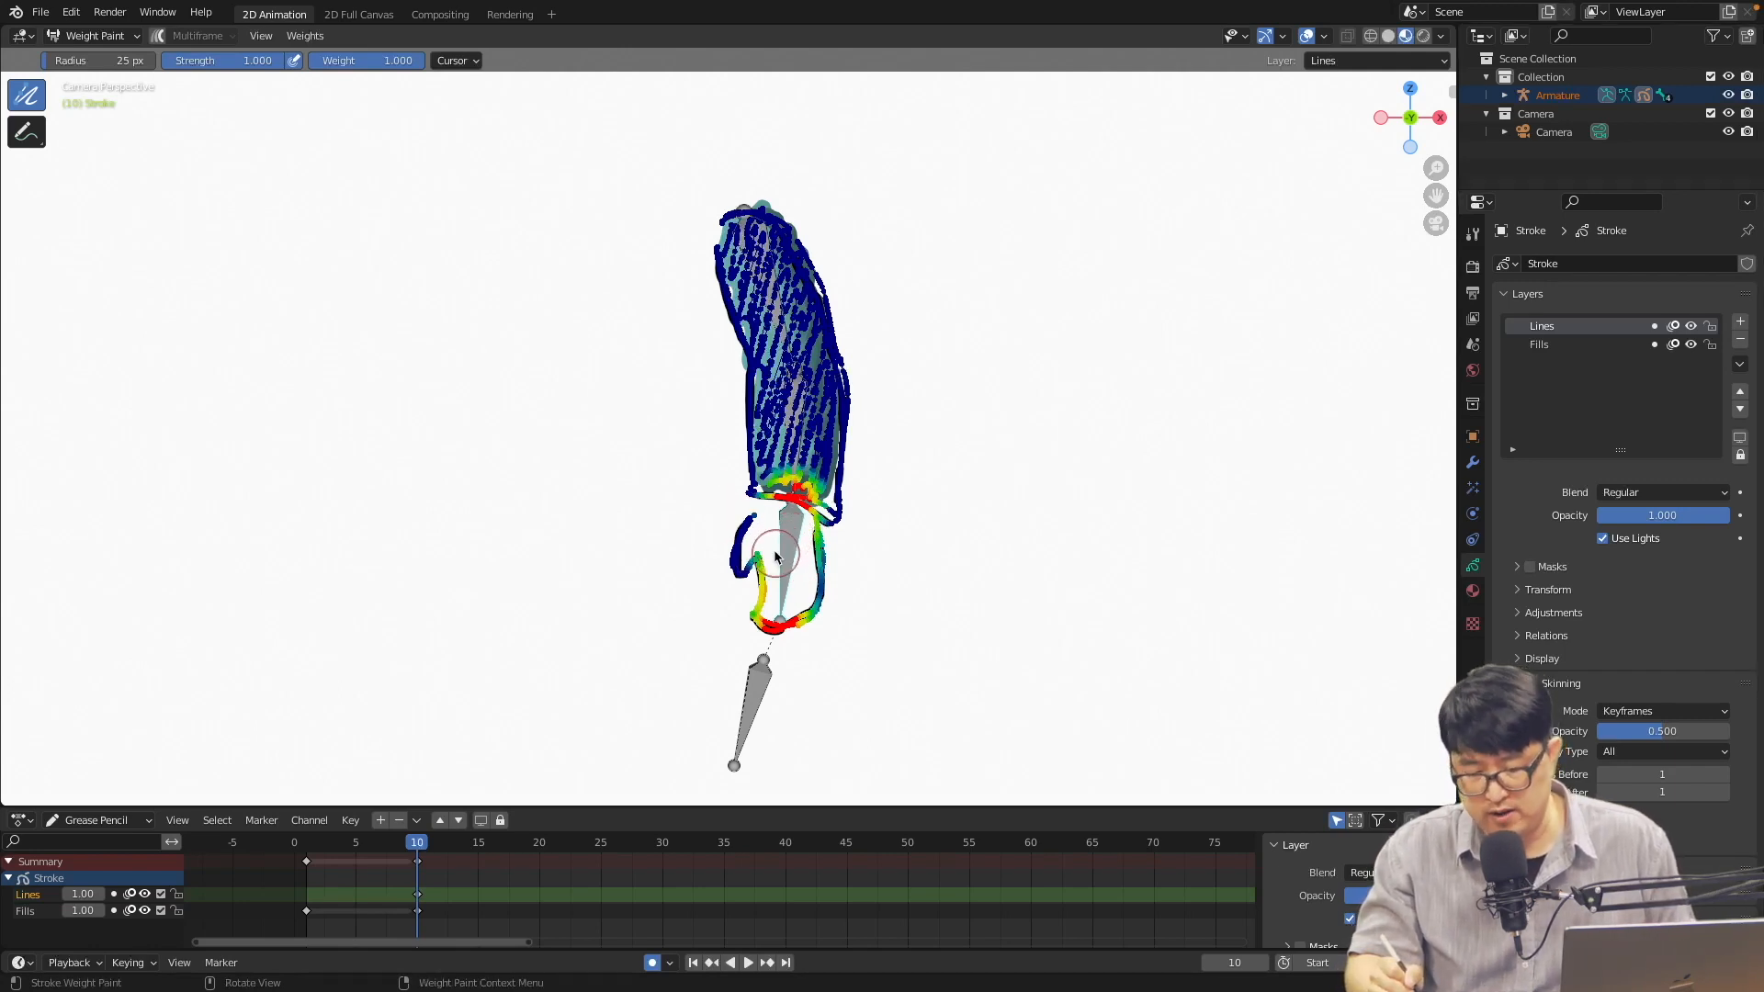
Set the weight brush's falloff curve to Constant
{"action": "key", "text": "n"}
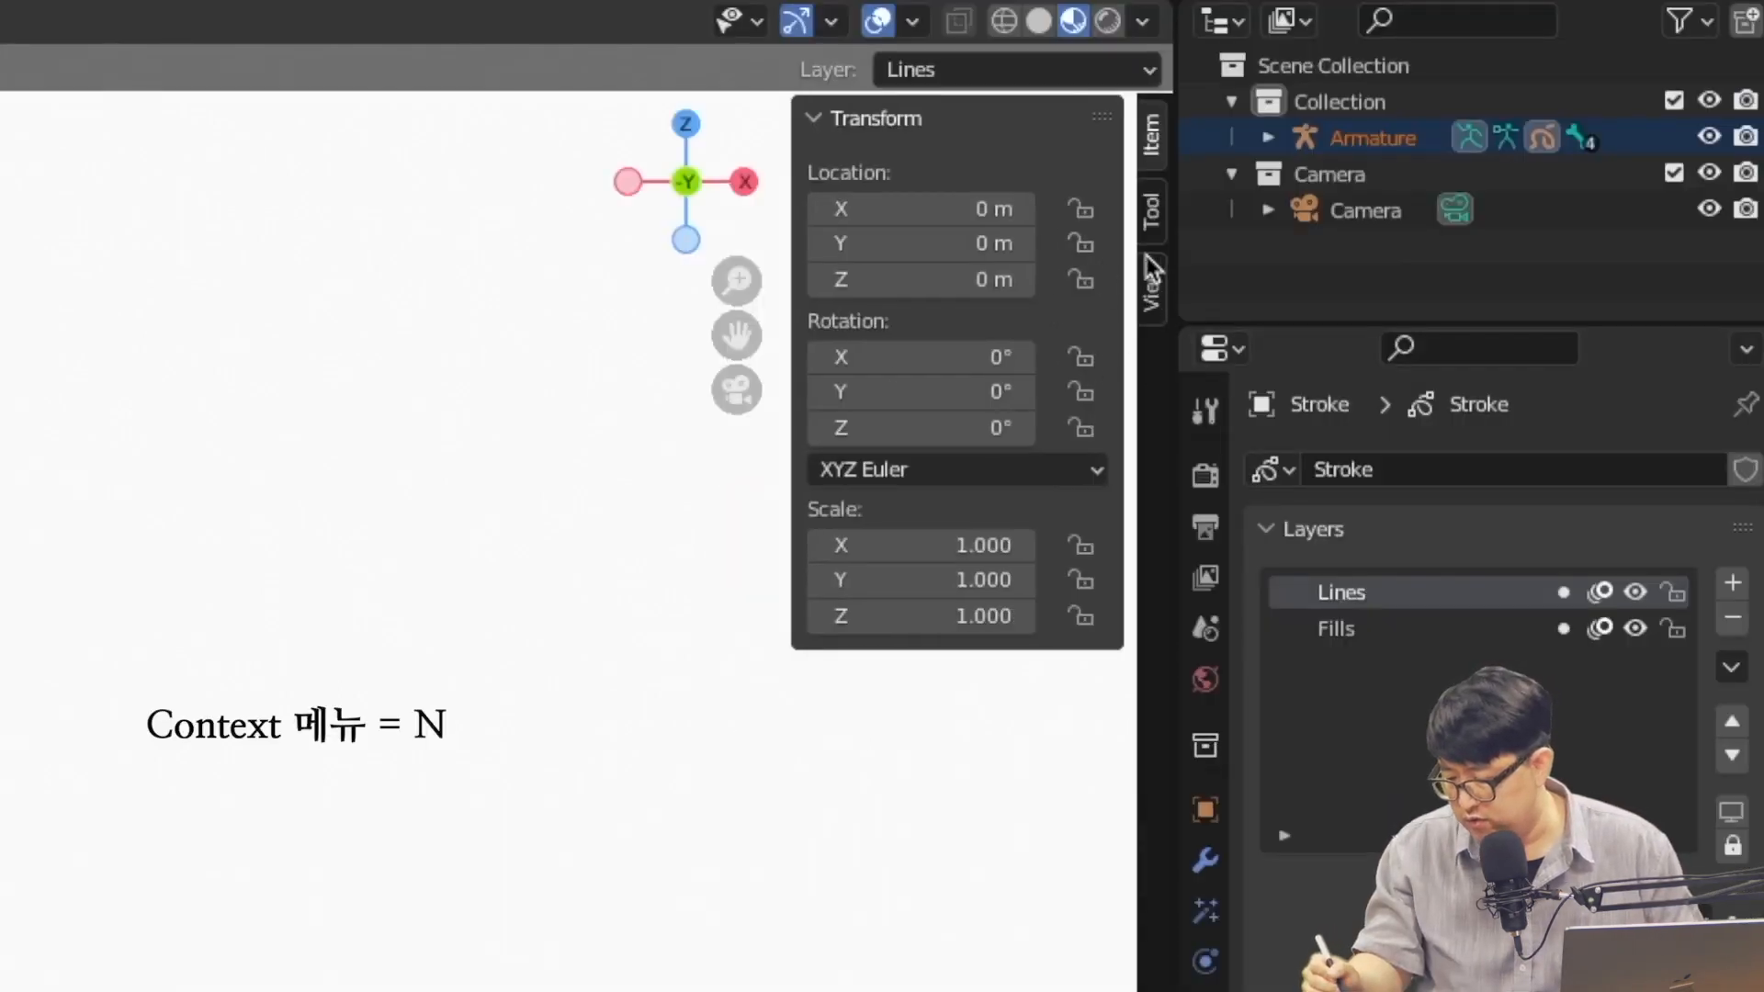
{"action": "left_click", "coordinate": [1153, 223]}
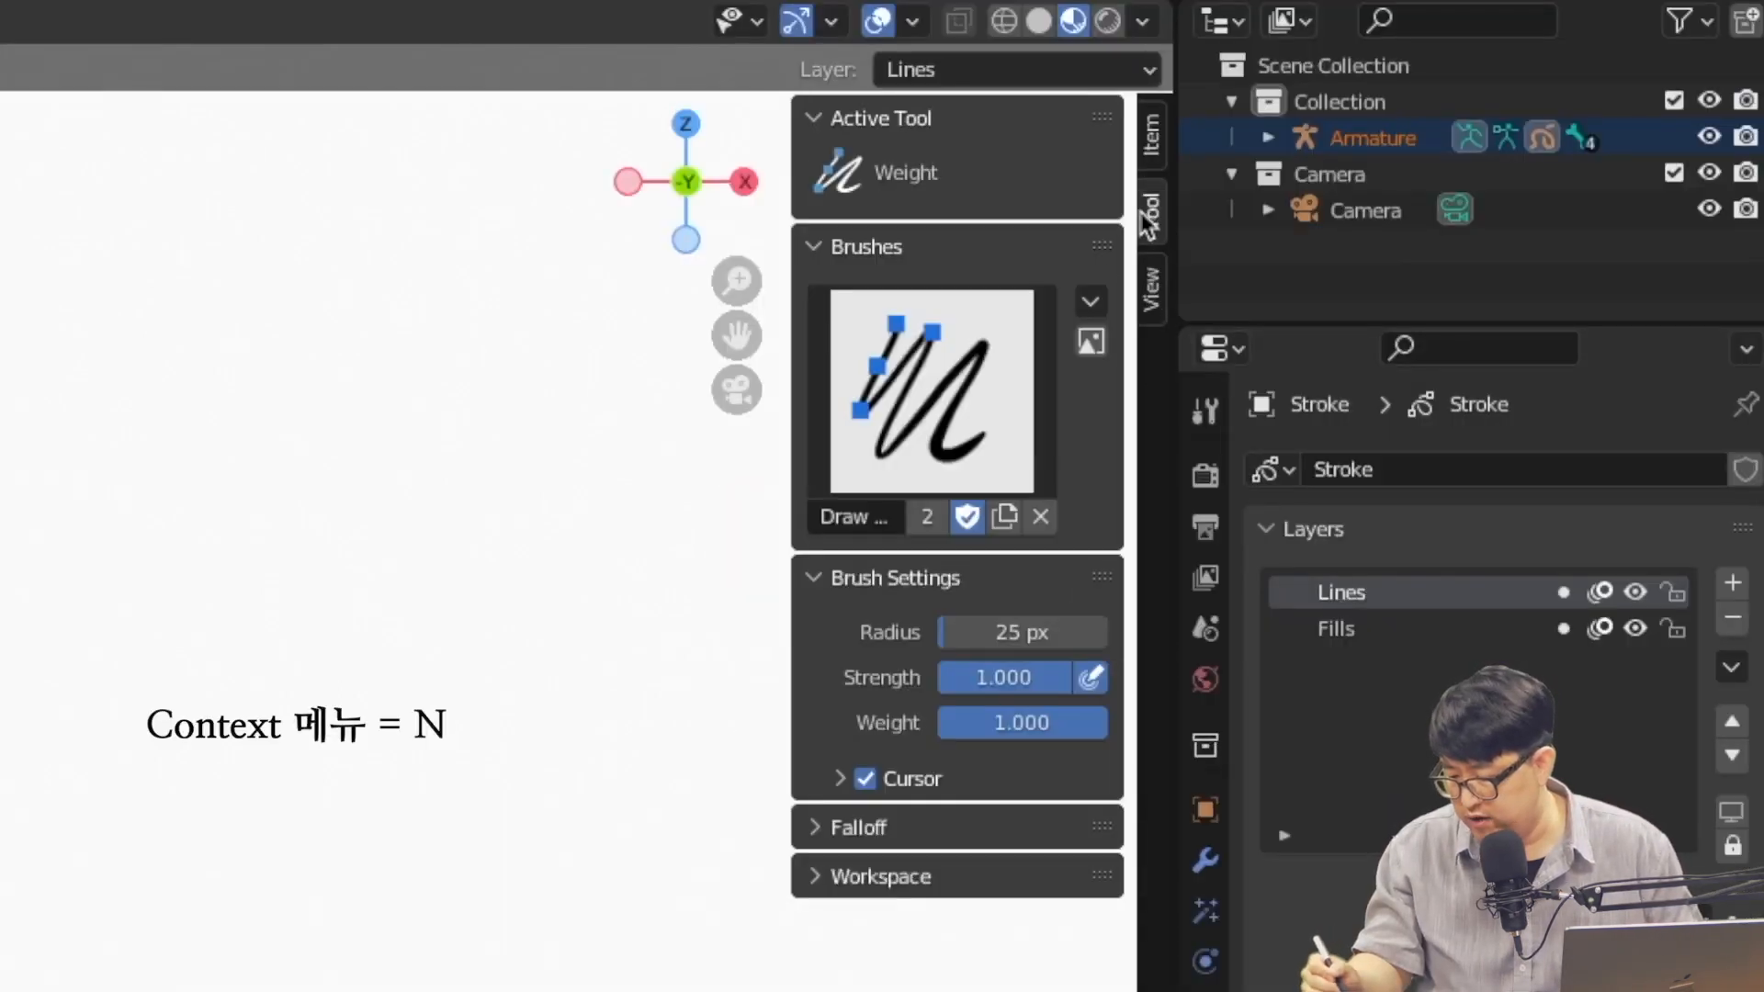
{"action": "left_click", "coordinate": [815, 828]}
{"action": "left_click", "coordinate": [914, 884]}
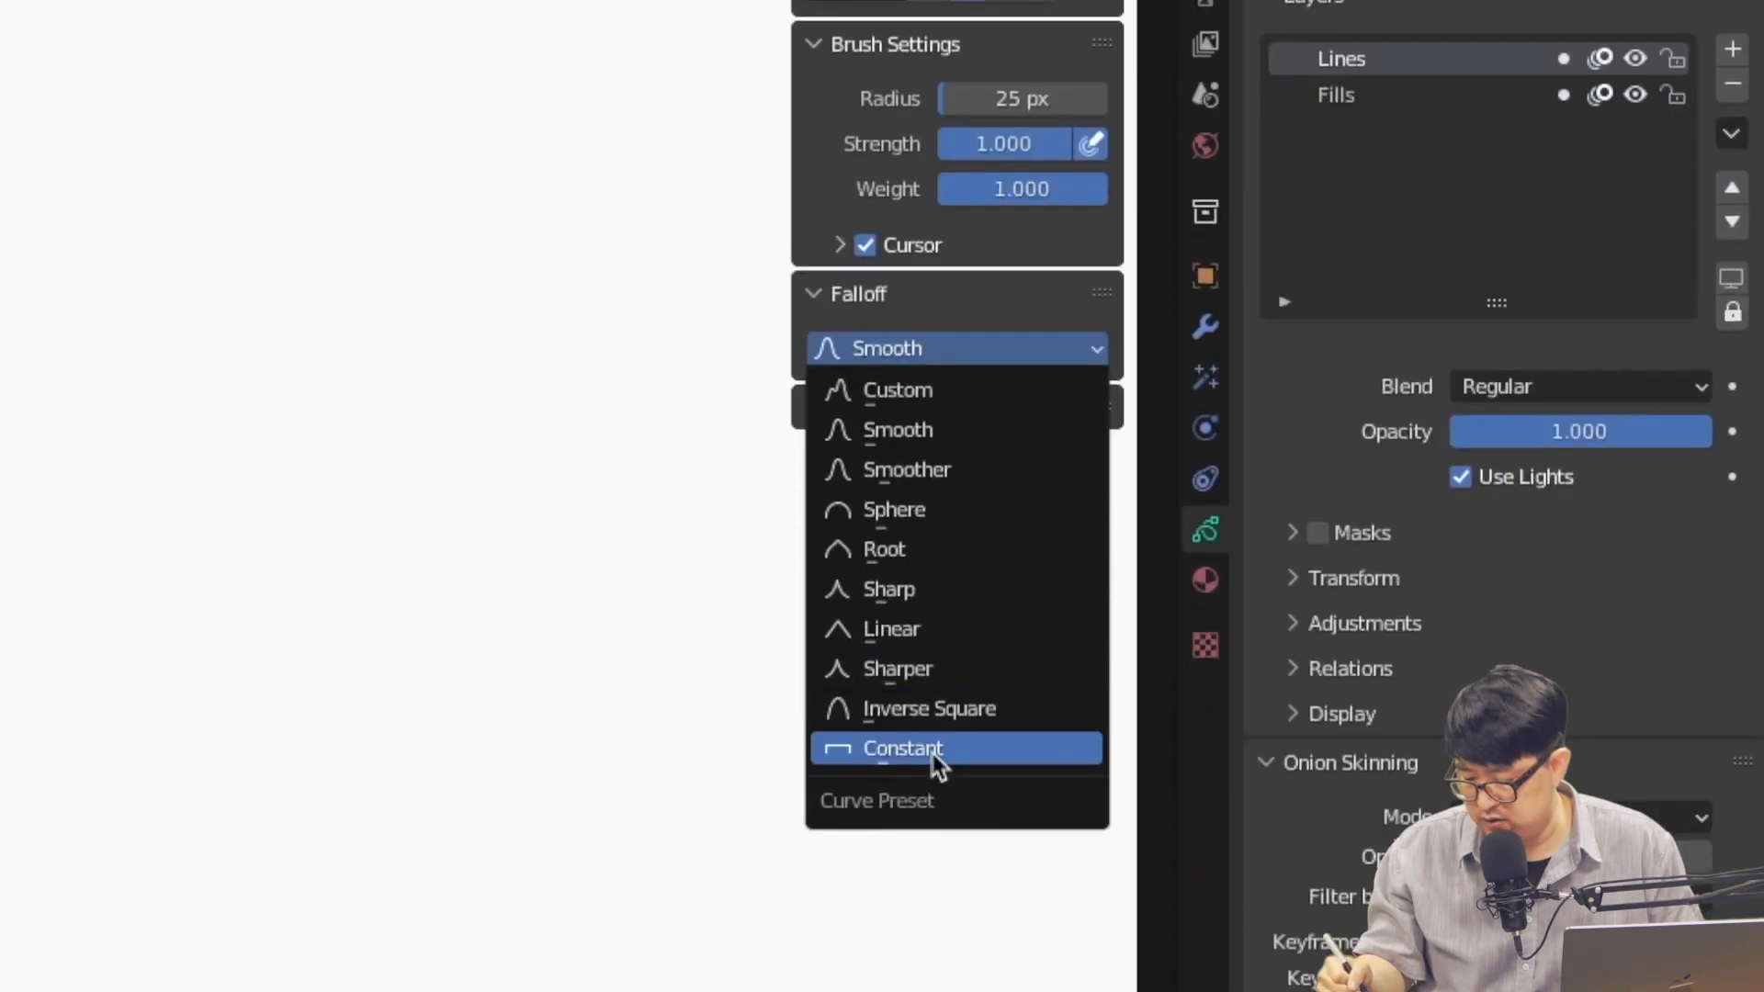
{"action": "left_click", "coordinate": [934, 748]}
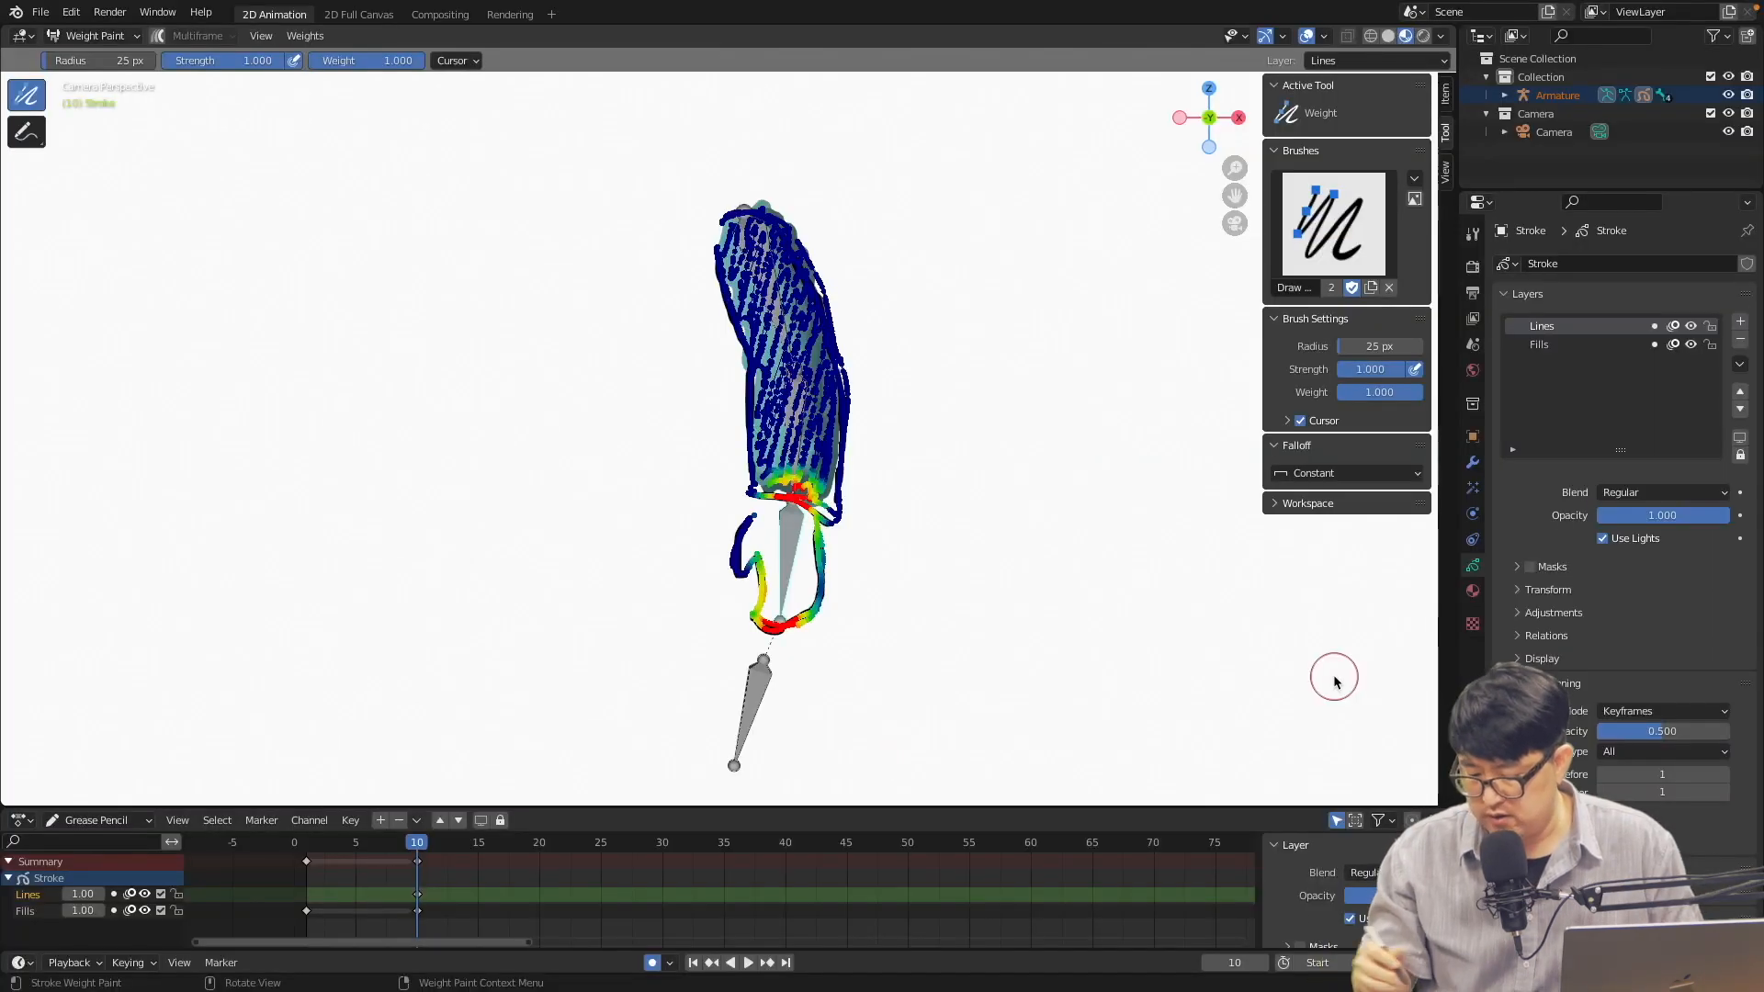
Paint full weight of 1.000 on the hand, forearm and upper-arm lines, each for its own bone
{"action": "mouse_move", "coordinate": [742, 568]}
{"action": "left_mouse_down"}
{"action": "mouse_move", "coordinate": [739, 537]}
{"action": "mouse_move", "coordinate": [762, 560]}
{"action": "mouse_move", "coordinate": [767, 622]}
{"action": "mouse_move", "coordinate": [819, 600]}
{"action": "mouse_move", "coordinate": [808, 544]}
{"action": "left_mouse_up"}
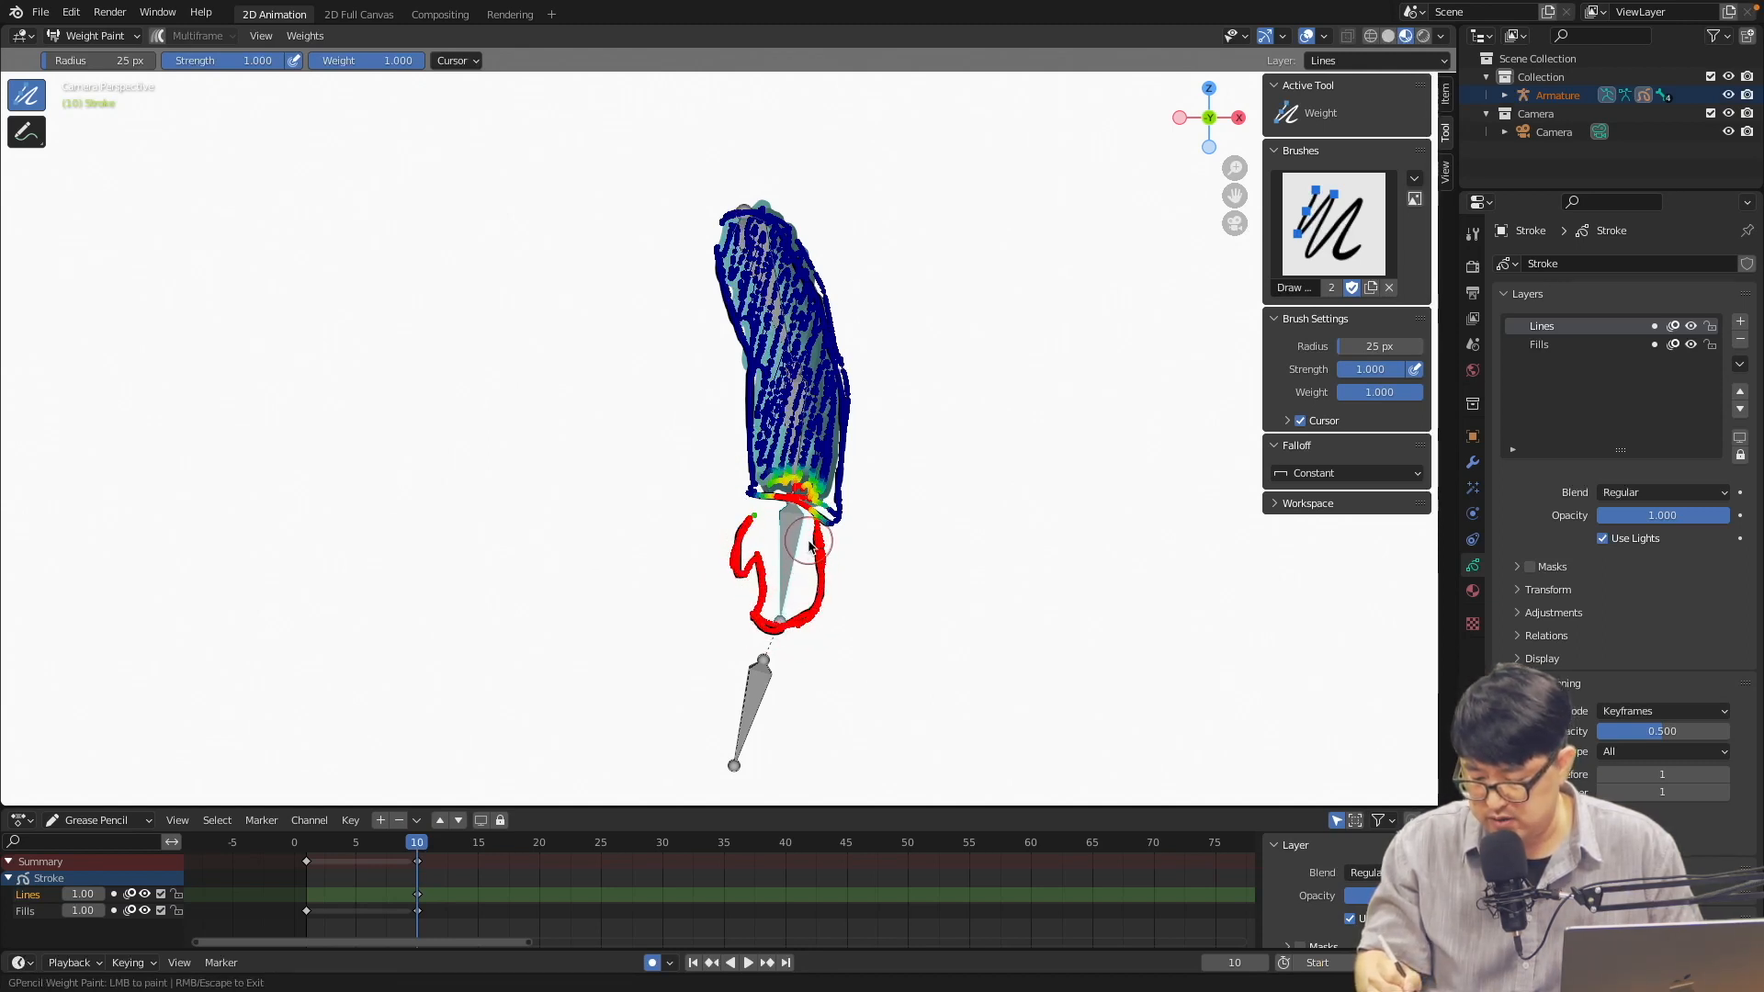
{"action": "left_click", "coordinate": [791, 405], "text": "ctrl"}
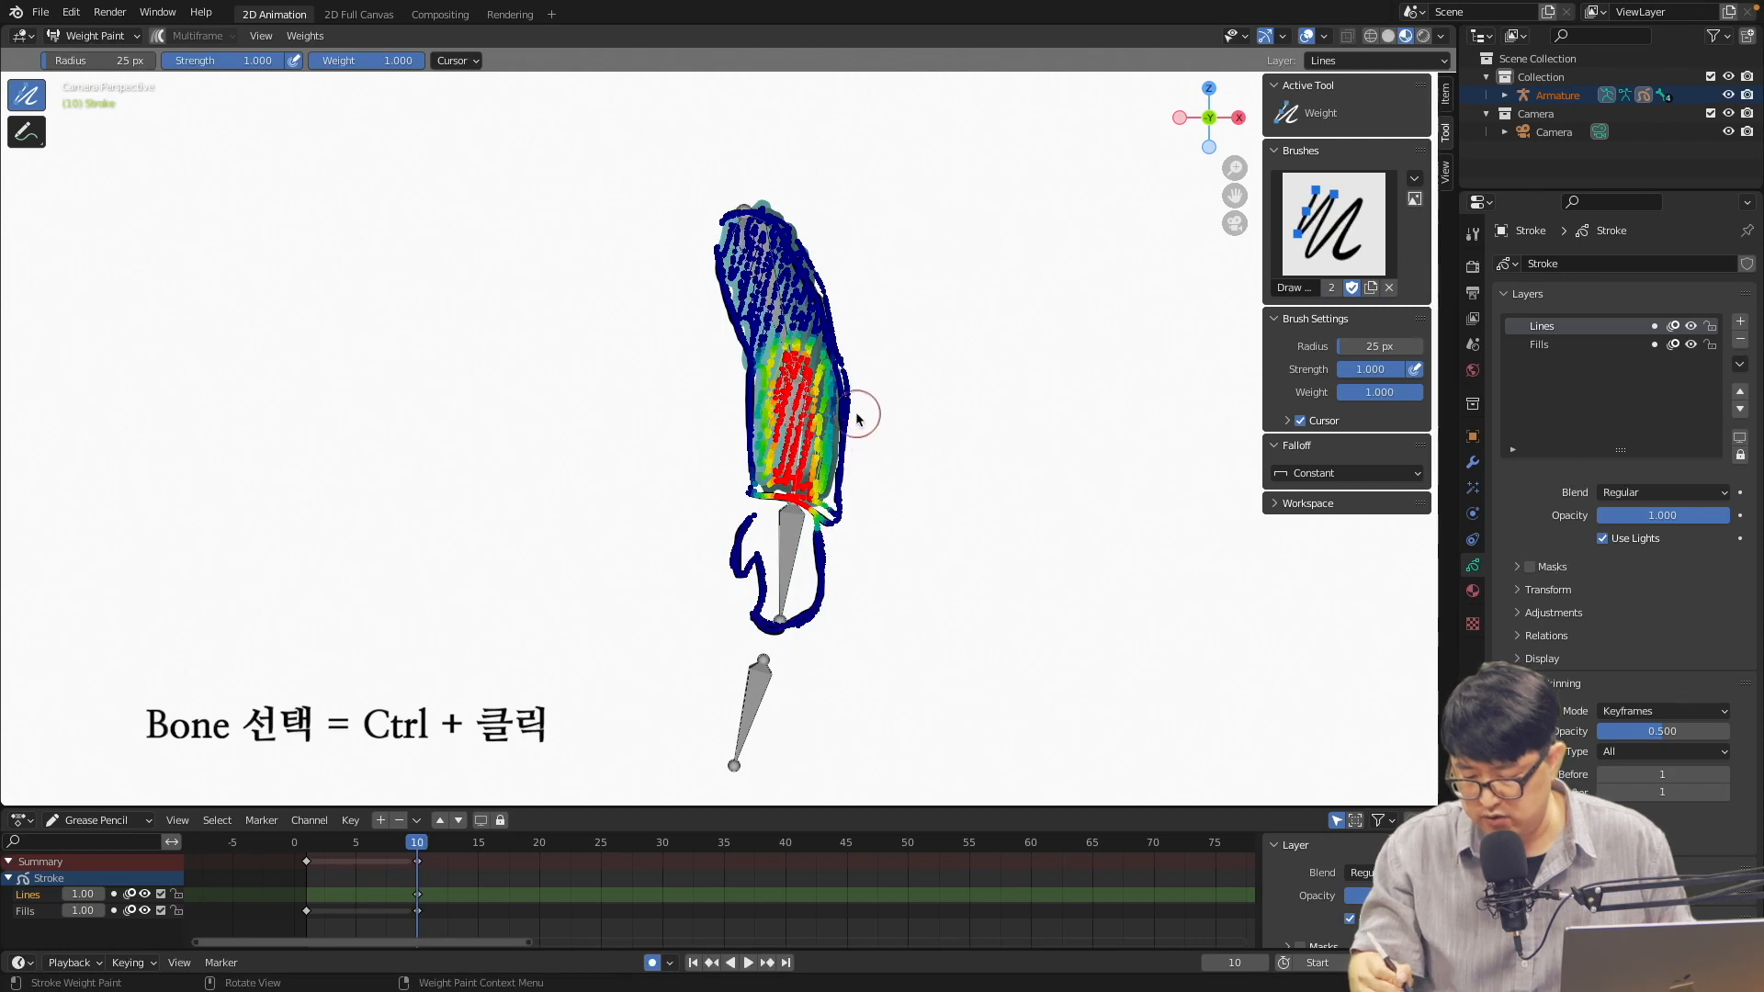
{"action": "mouse_move", "coordinate": [753, 395]}
{"action": "left_mouse_down"}
{"action": "mouse_move", "coordinate": [767, 441]}
{"action": "mouse_move", "coordinate": [748, 487]}
{"action": "mouse_move", "coordinate": [835, 504]}
{"action": "mouse_move", "coordinate": [834, 390]}
{"action": "left_mouse_up"}
{"action": "left_click", "coordinate": [765, 252], "text": "ctrl"}
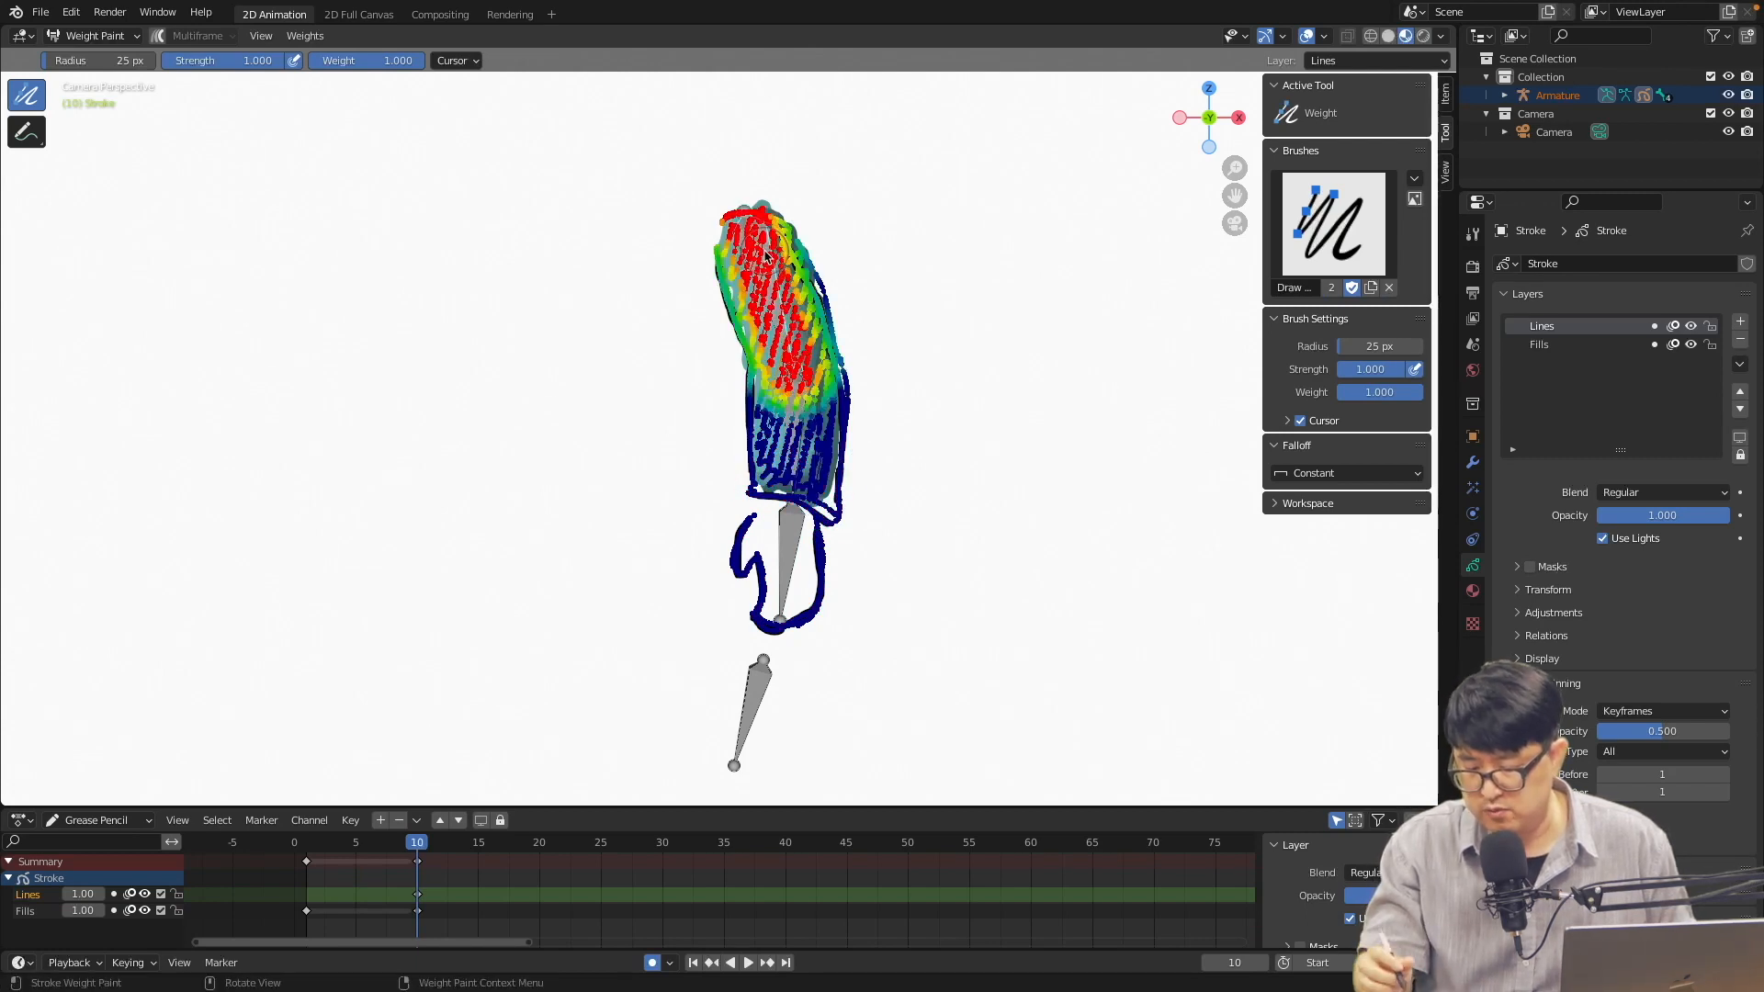
{"action": "mouse_move", "coordinate": [765, 252]}
{"action": "left_mouse_down"}
{"action": "mouse_move", "coordinate": [726, 267]}
{"action": "mouse_move", "coordinate": [735, 321]}
{"action": "mouse_move", "coordinate": [777, 220]}
{"action": "mouse_move", "coordinate": [832, 298]}
{"action": "left_mouse_up"}
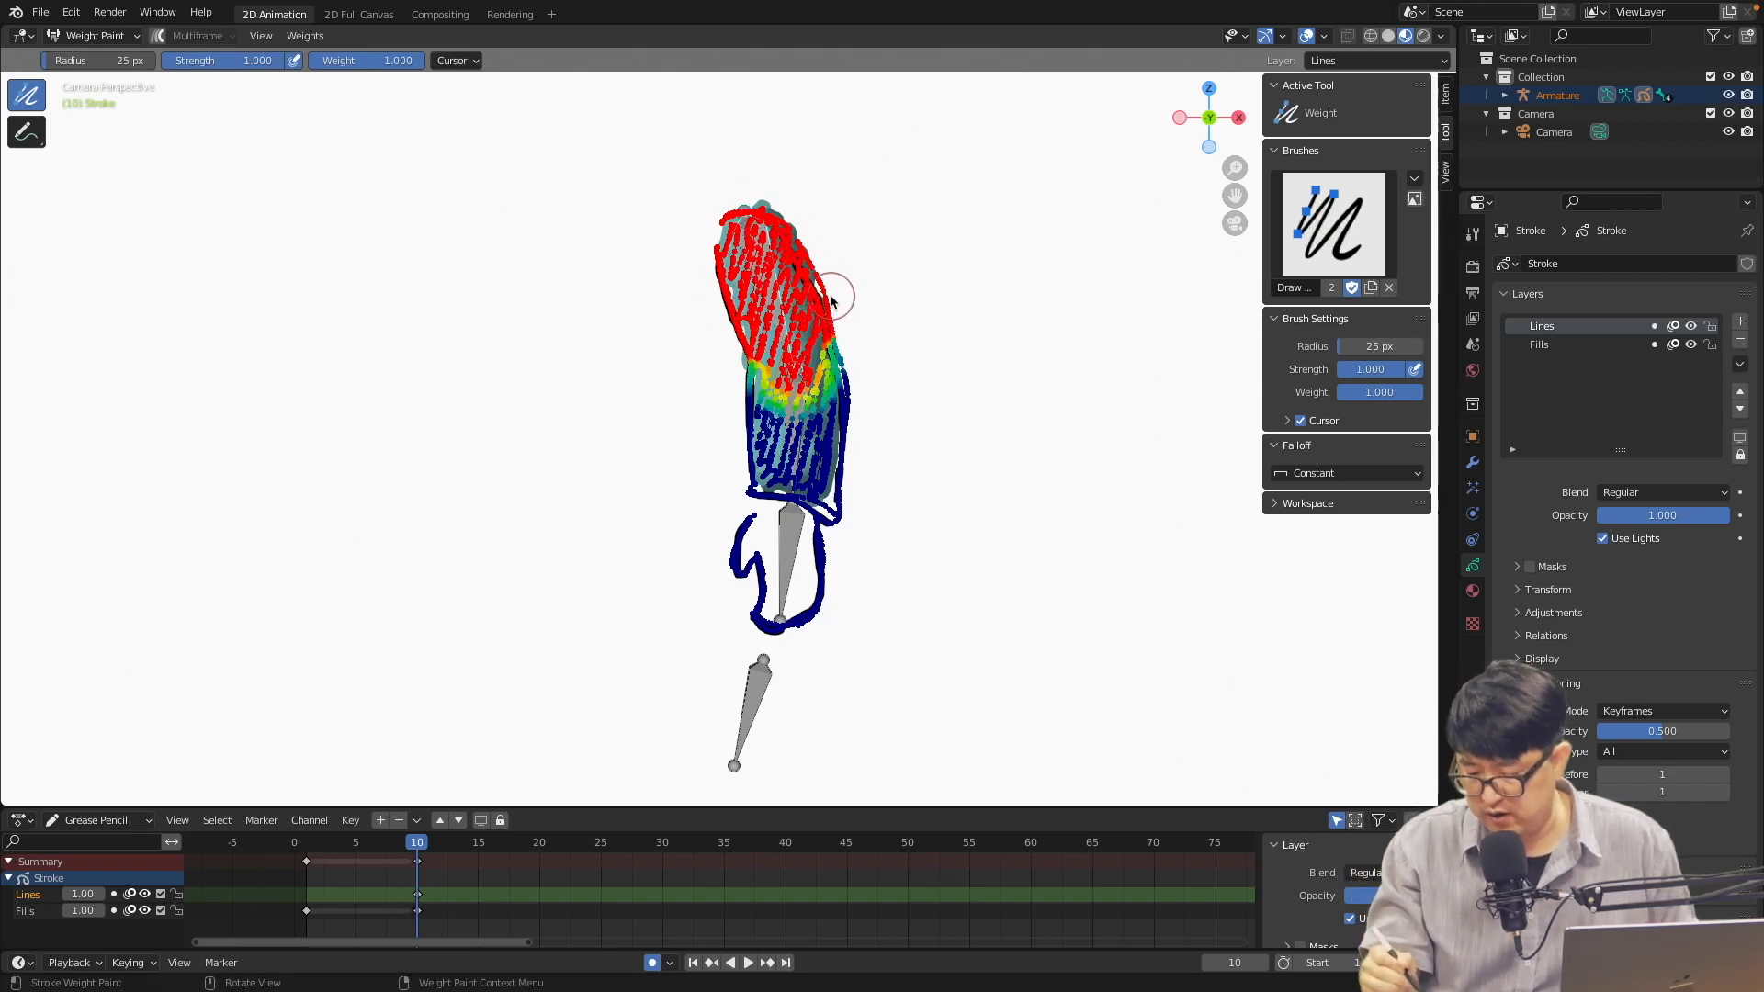
Leave Weight Paint for Object Mode, select the armature and enter Pose Mode
{"action": "key", "text": "ctrl+Tab"}
{"action": "left_click", "coordinate": [797, 423]}
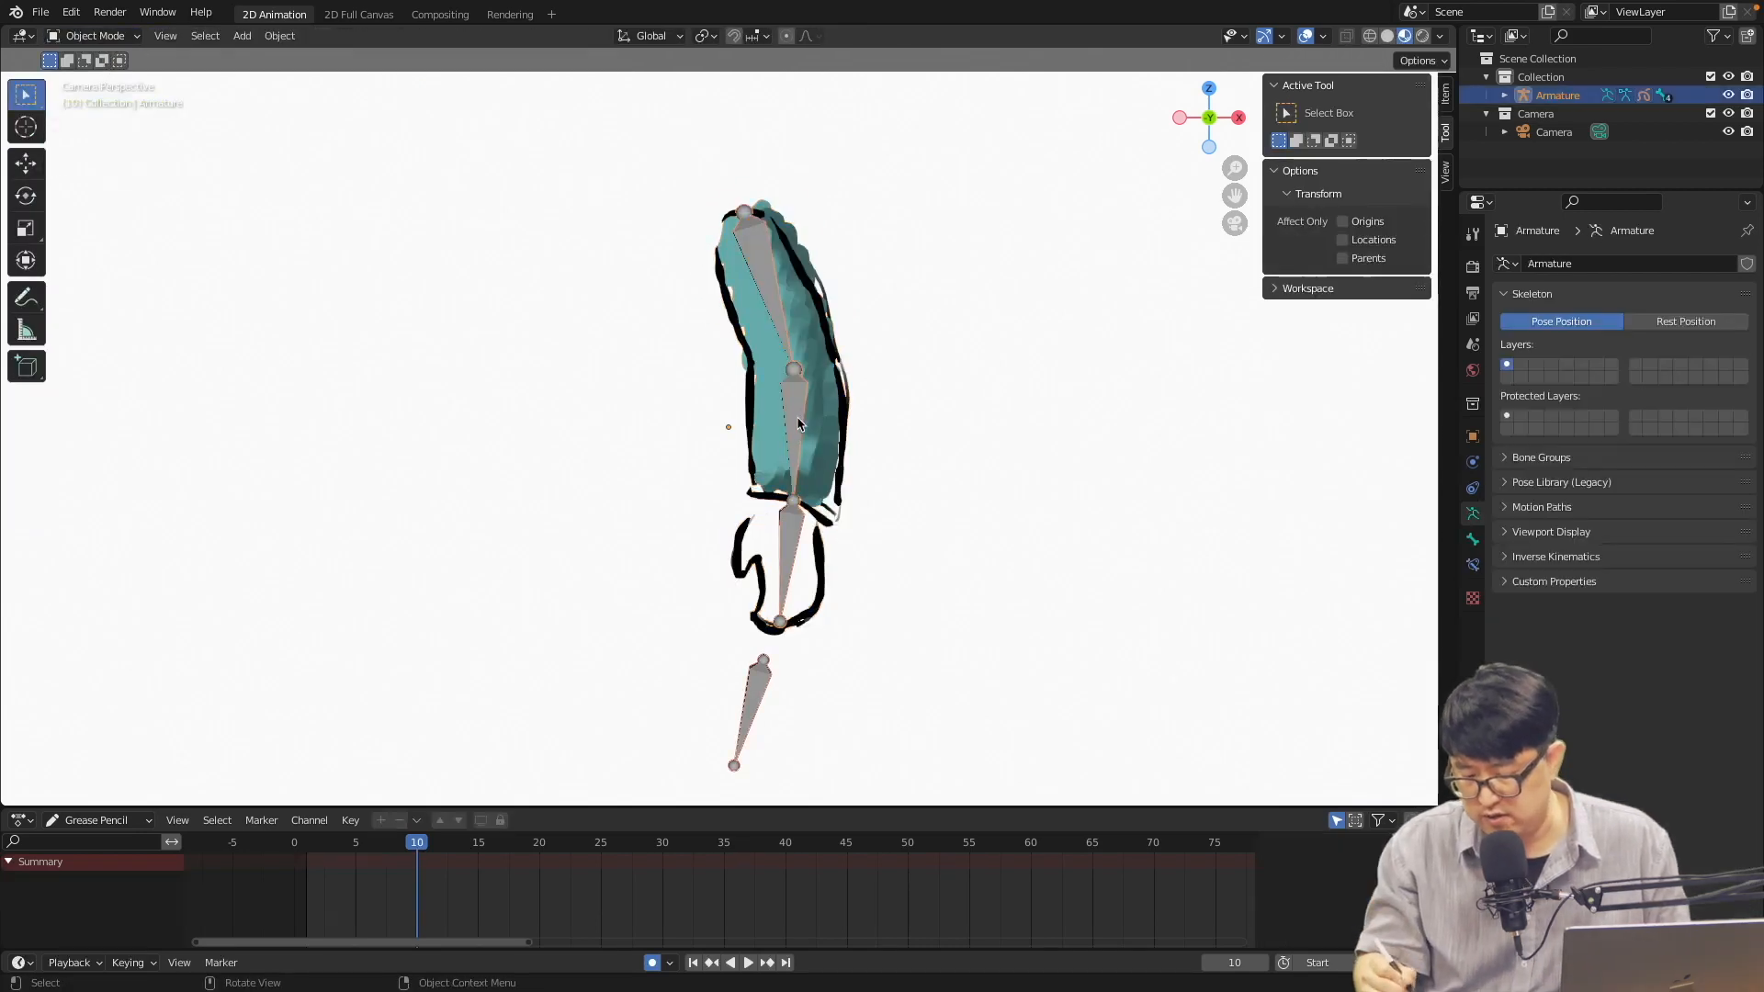
{"action": "left_click", "coordinate": [100, 36]}
{"action": "left_click", "coordinate": [127, 98]}
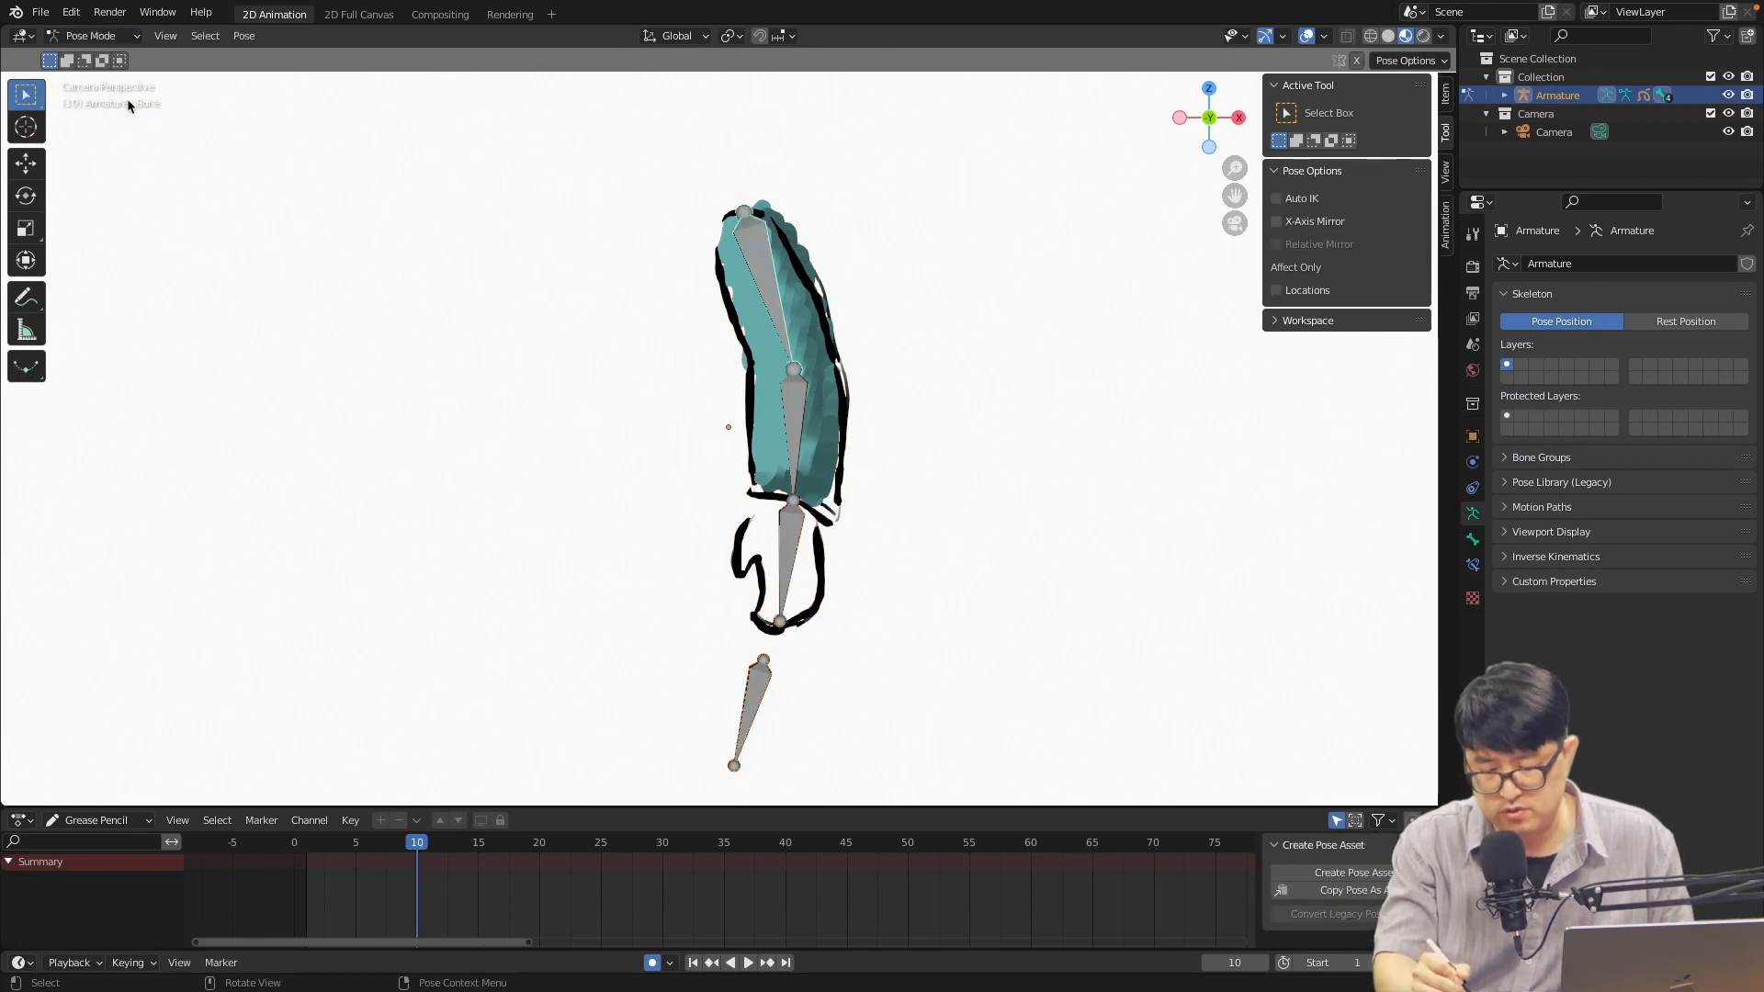
Try rotating the forearm bone to test how the repainted arm bends at the elbow, and cancel the rotation
{"action": "left_click", "coordinate": [794, 551]}
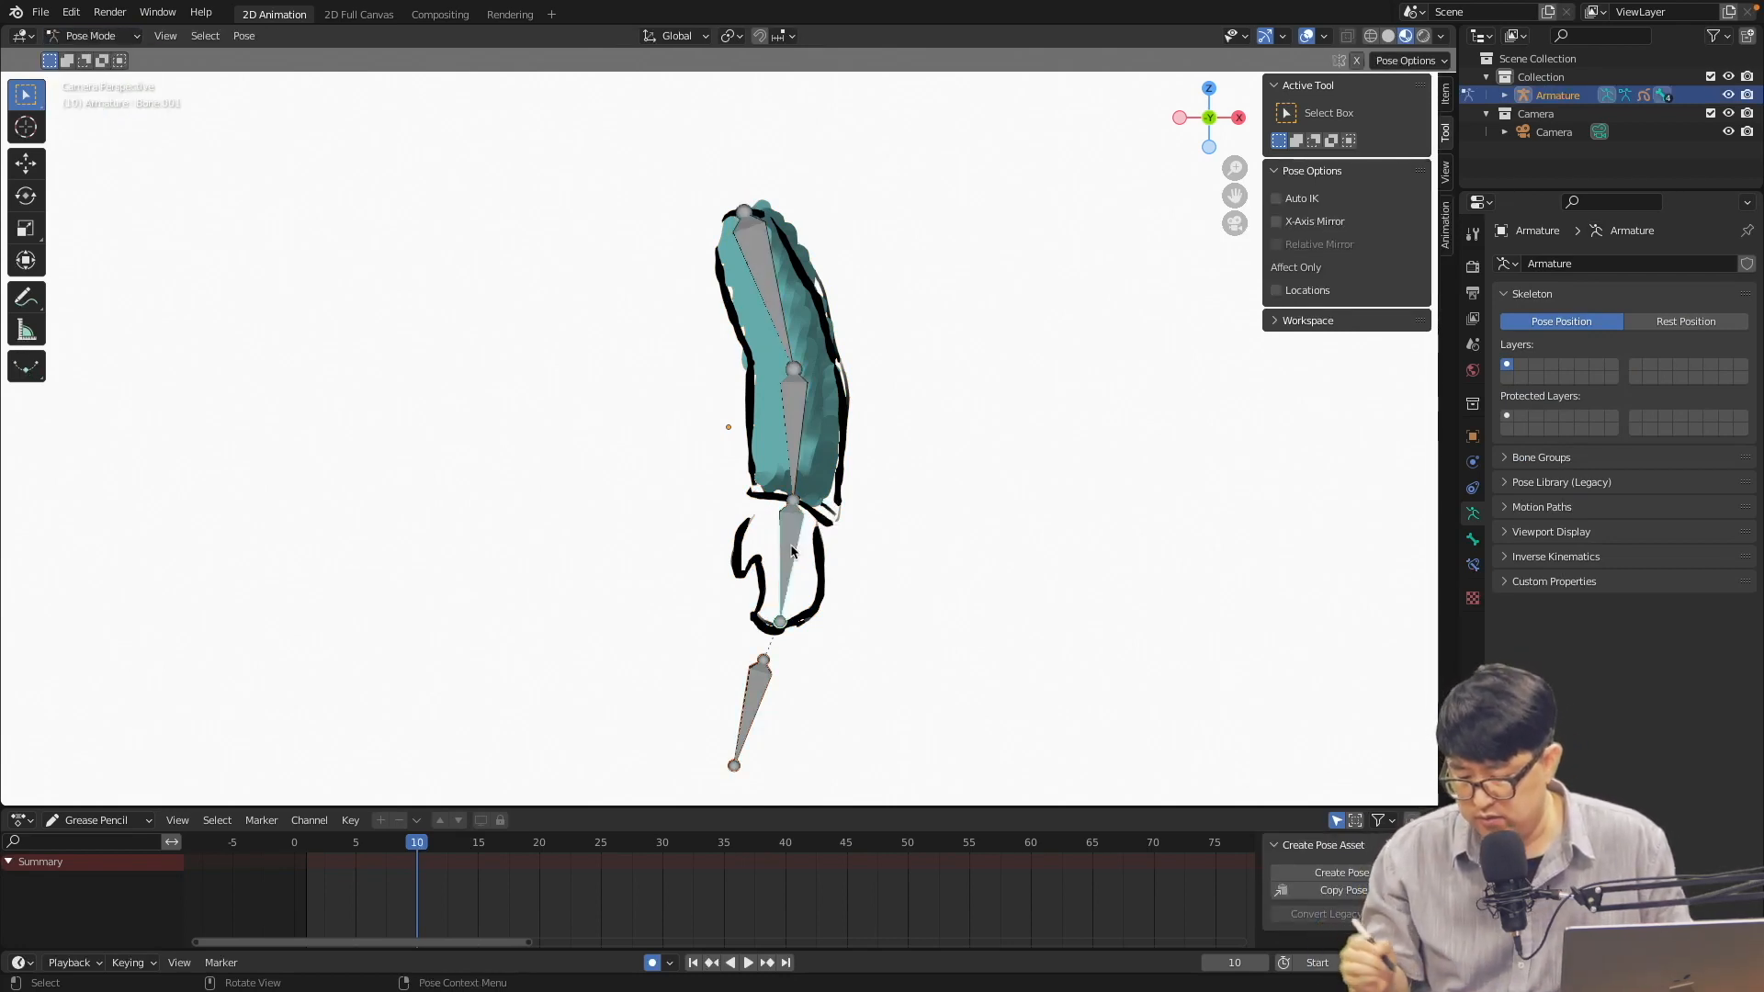
{"action": "left_click", "coordinate": [797, 439]}
{"action": "key", "text": "r"}
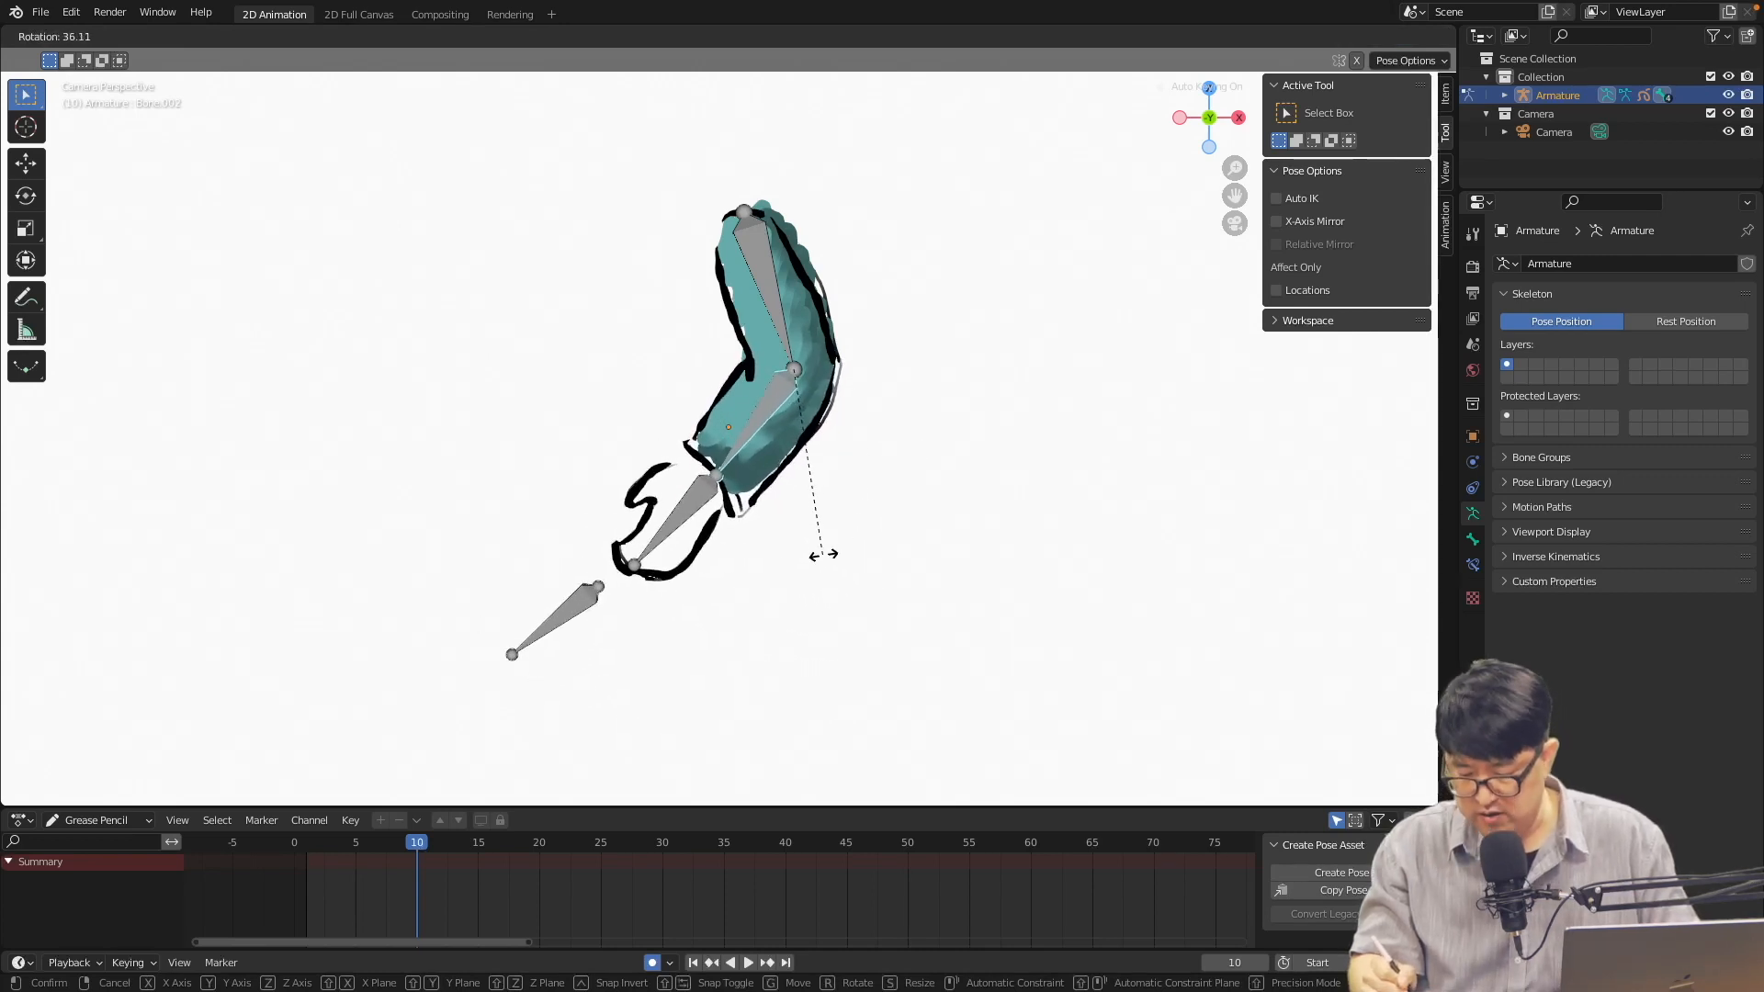
{"action": "right_click", "coordinate": [834, 549]}
Select the hand bone and add an Inverse Kinematics bone constraint to it
{"action": "left_click", "coordinate": [764, 675]}
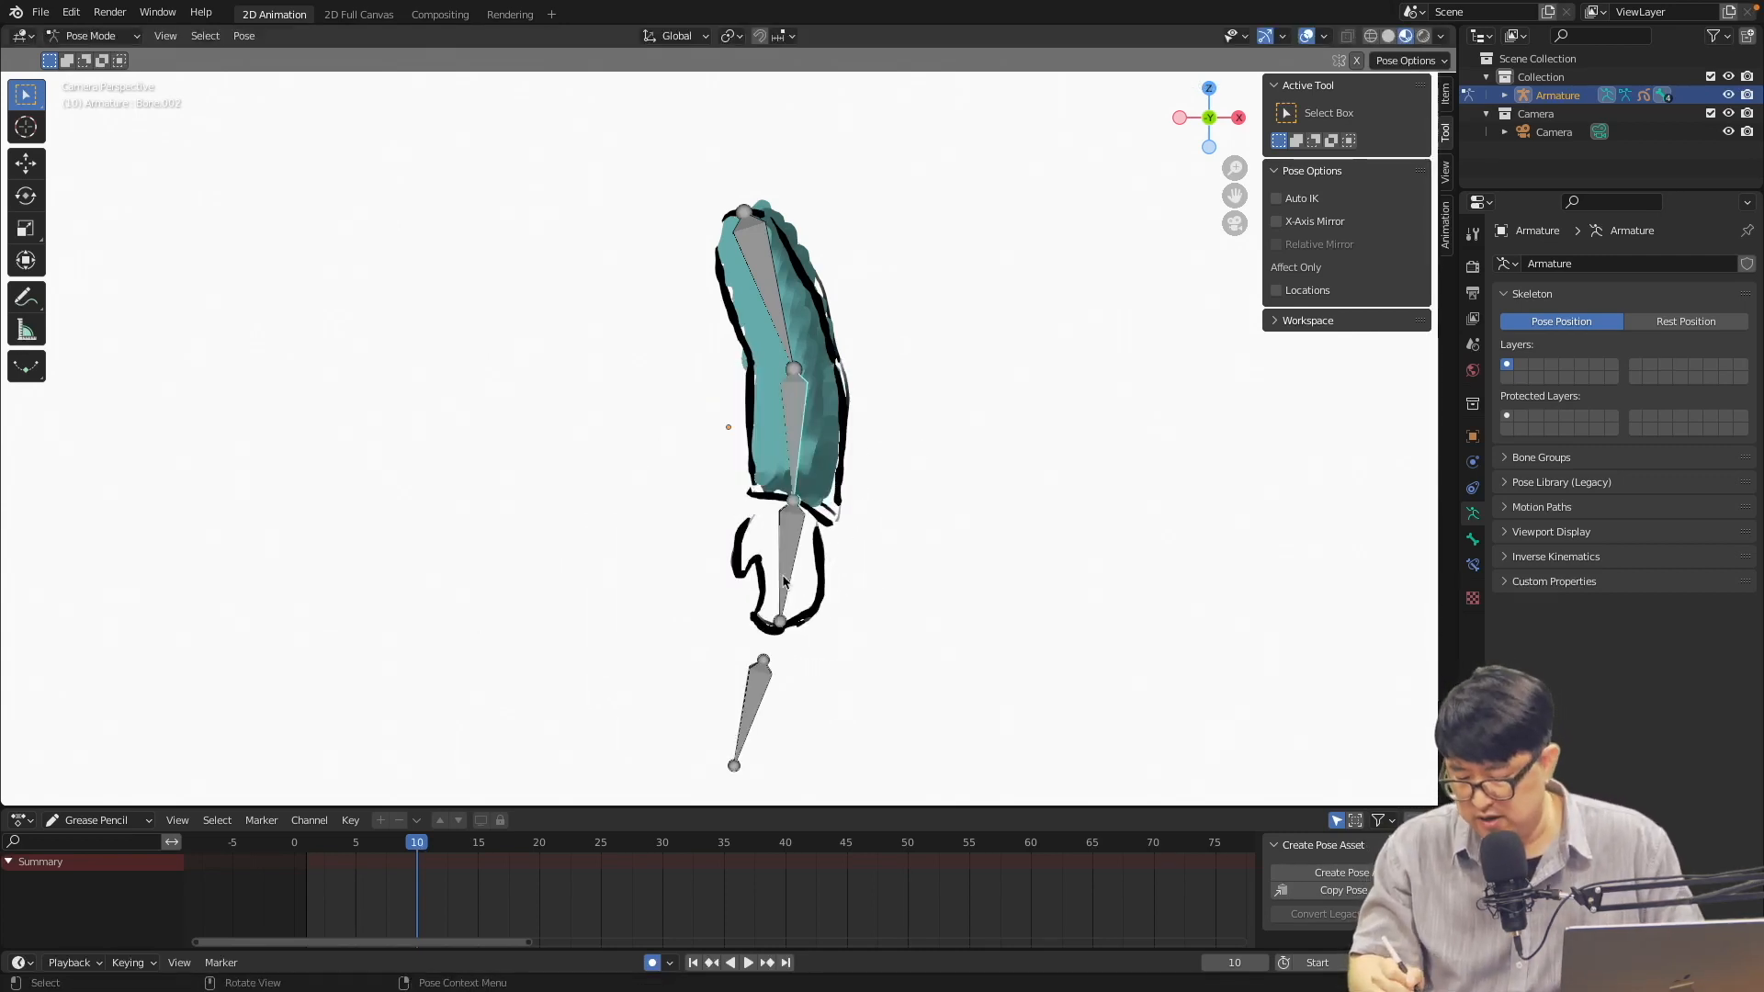
{"action": "left_click", "coordinate": [797, 551]}
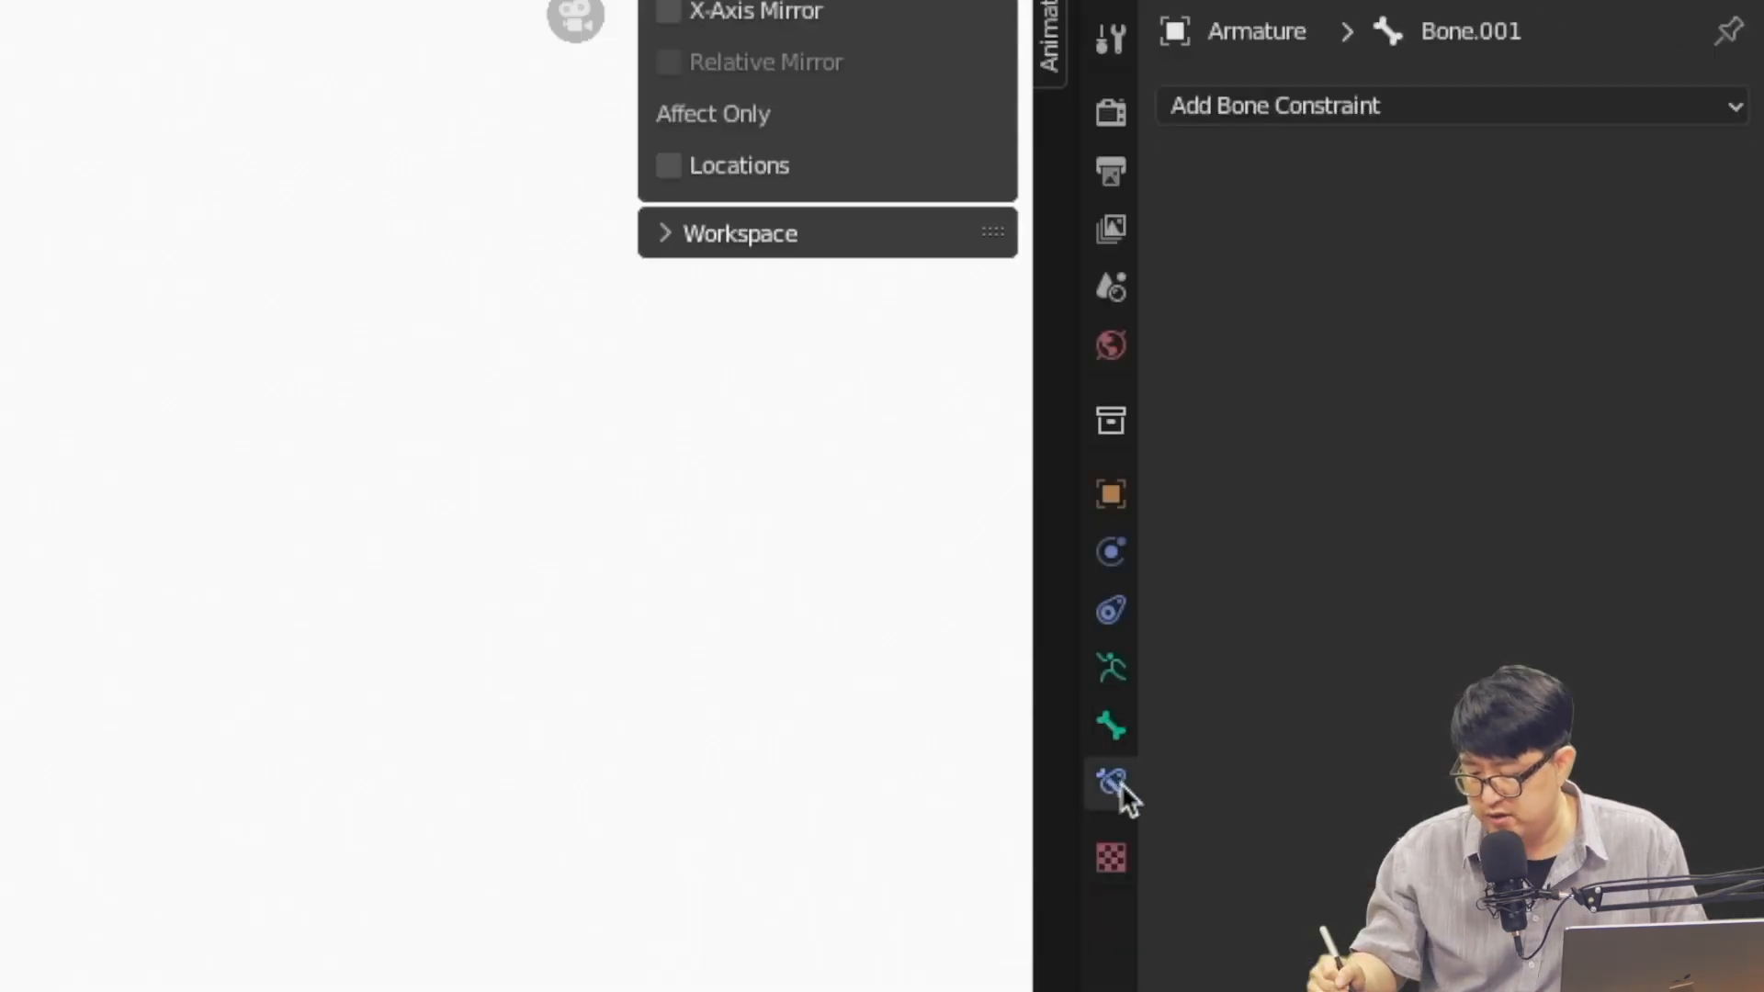
{"action": "left_click", "coordinate": [1339, 106]}
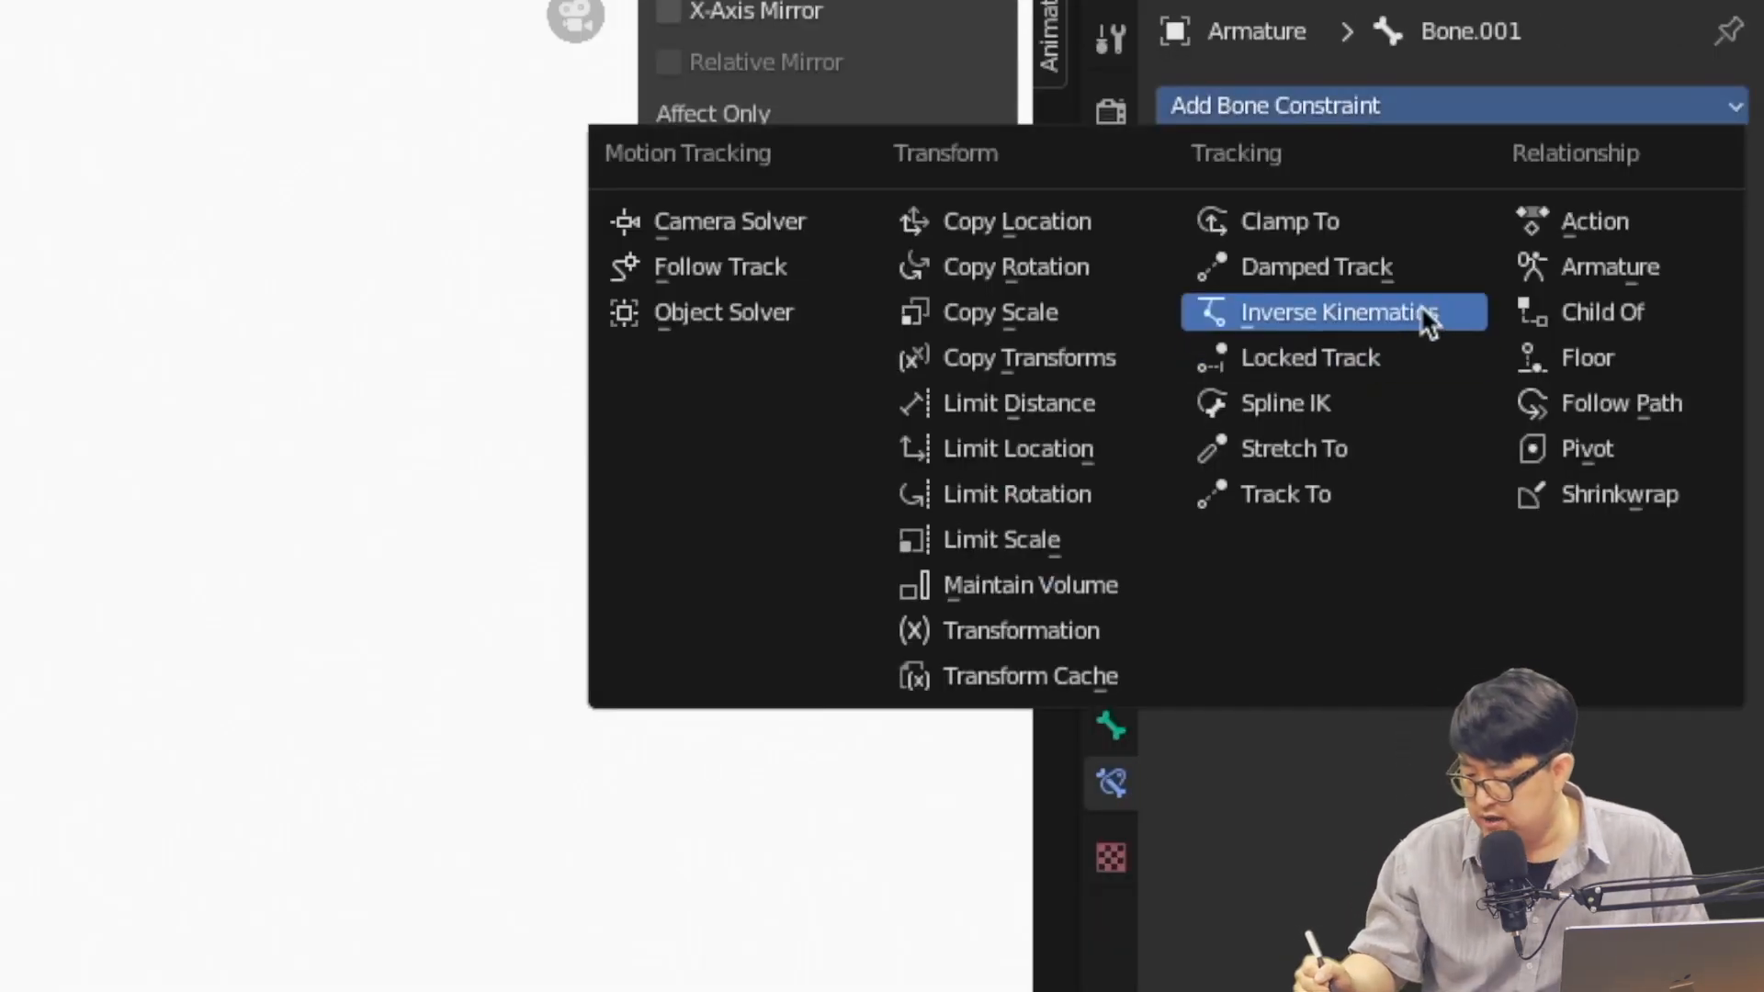
{"action": "left_click", "coordinate": [1402, 321]}
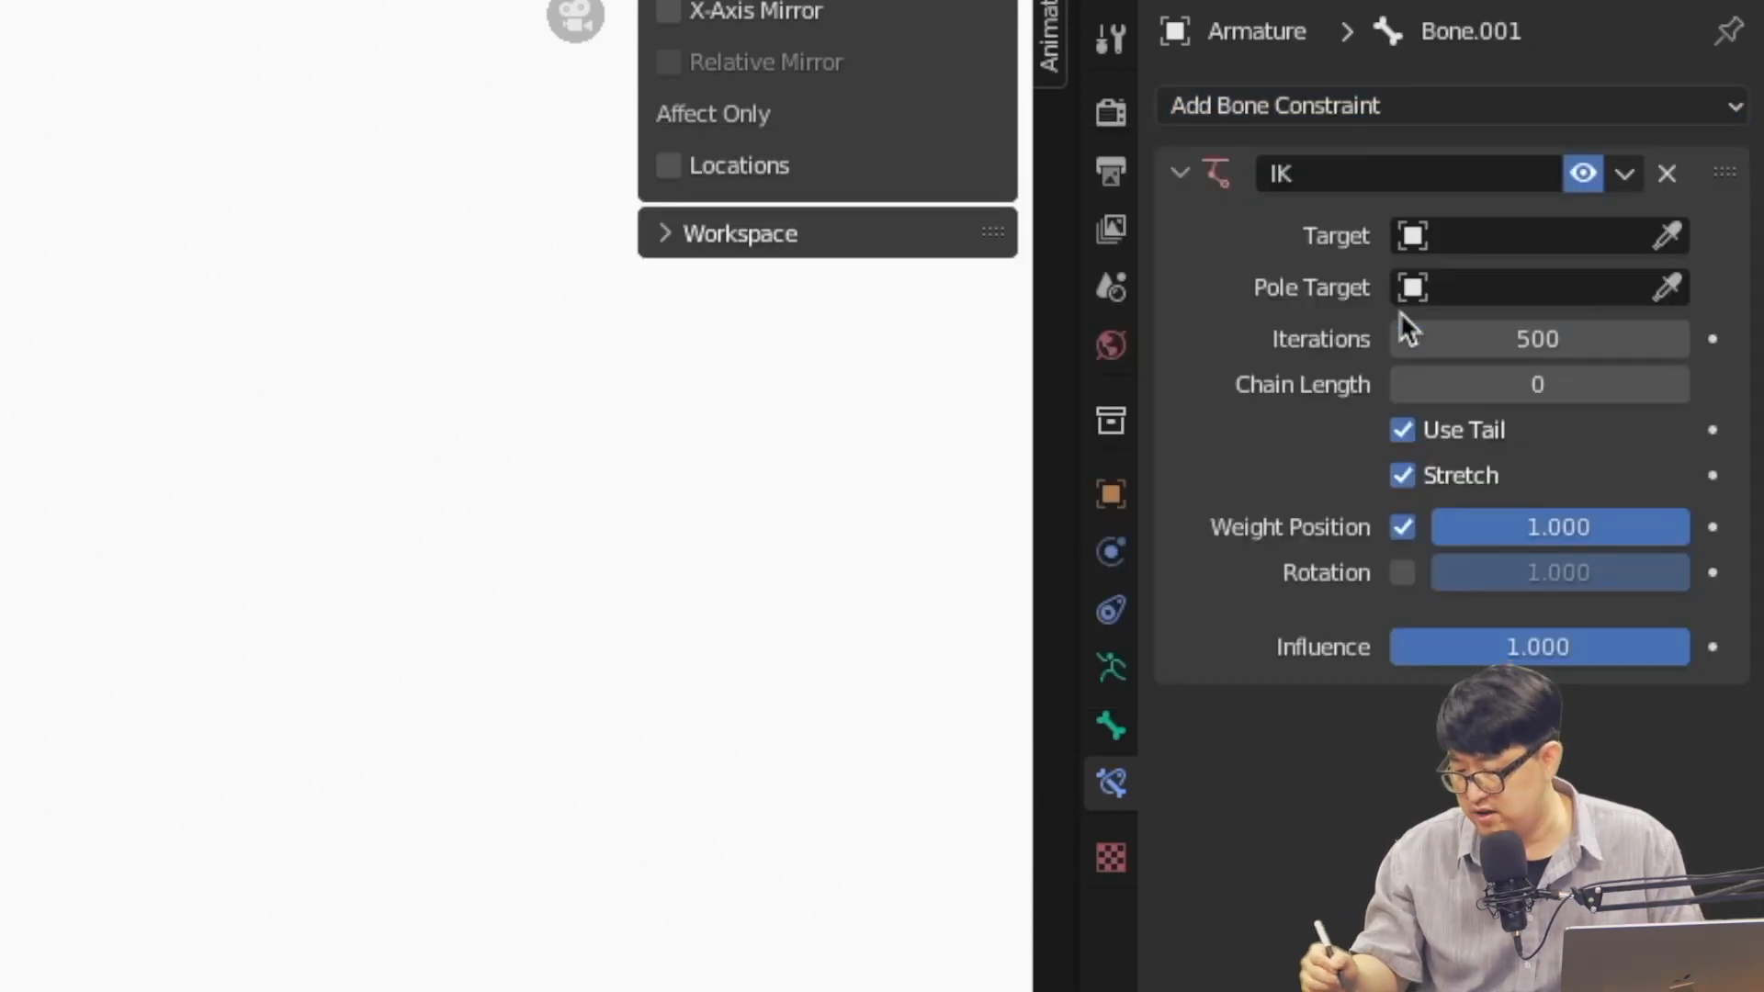
Set the IK target to Armature with Bone.003, and raise the chain length to cover all three arm bones
{"action": "left_click", "coordinate": [1436, 236]}
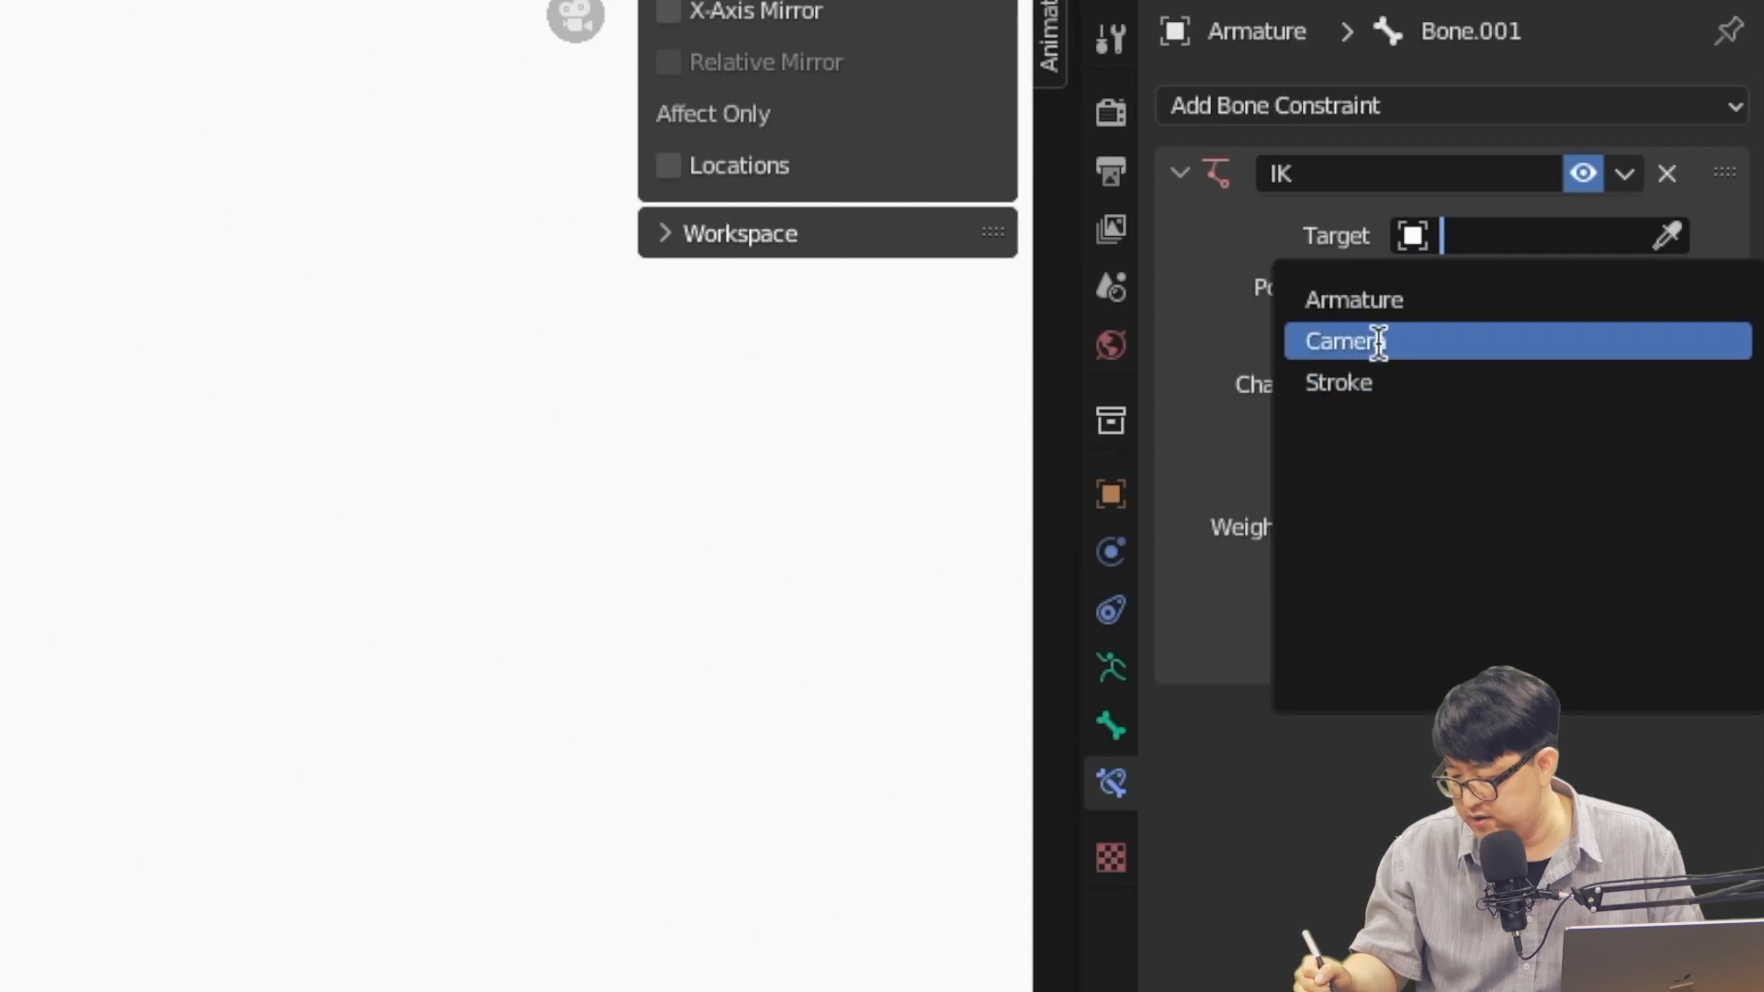
{"action": "left_click", "coordinate": [1396, 300]}
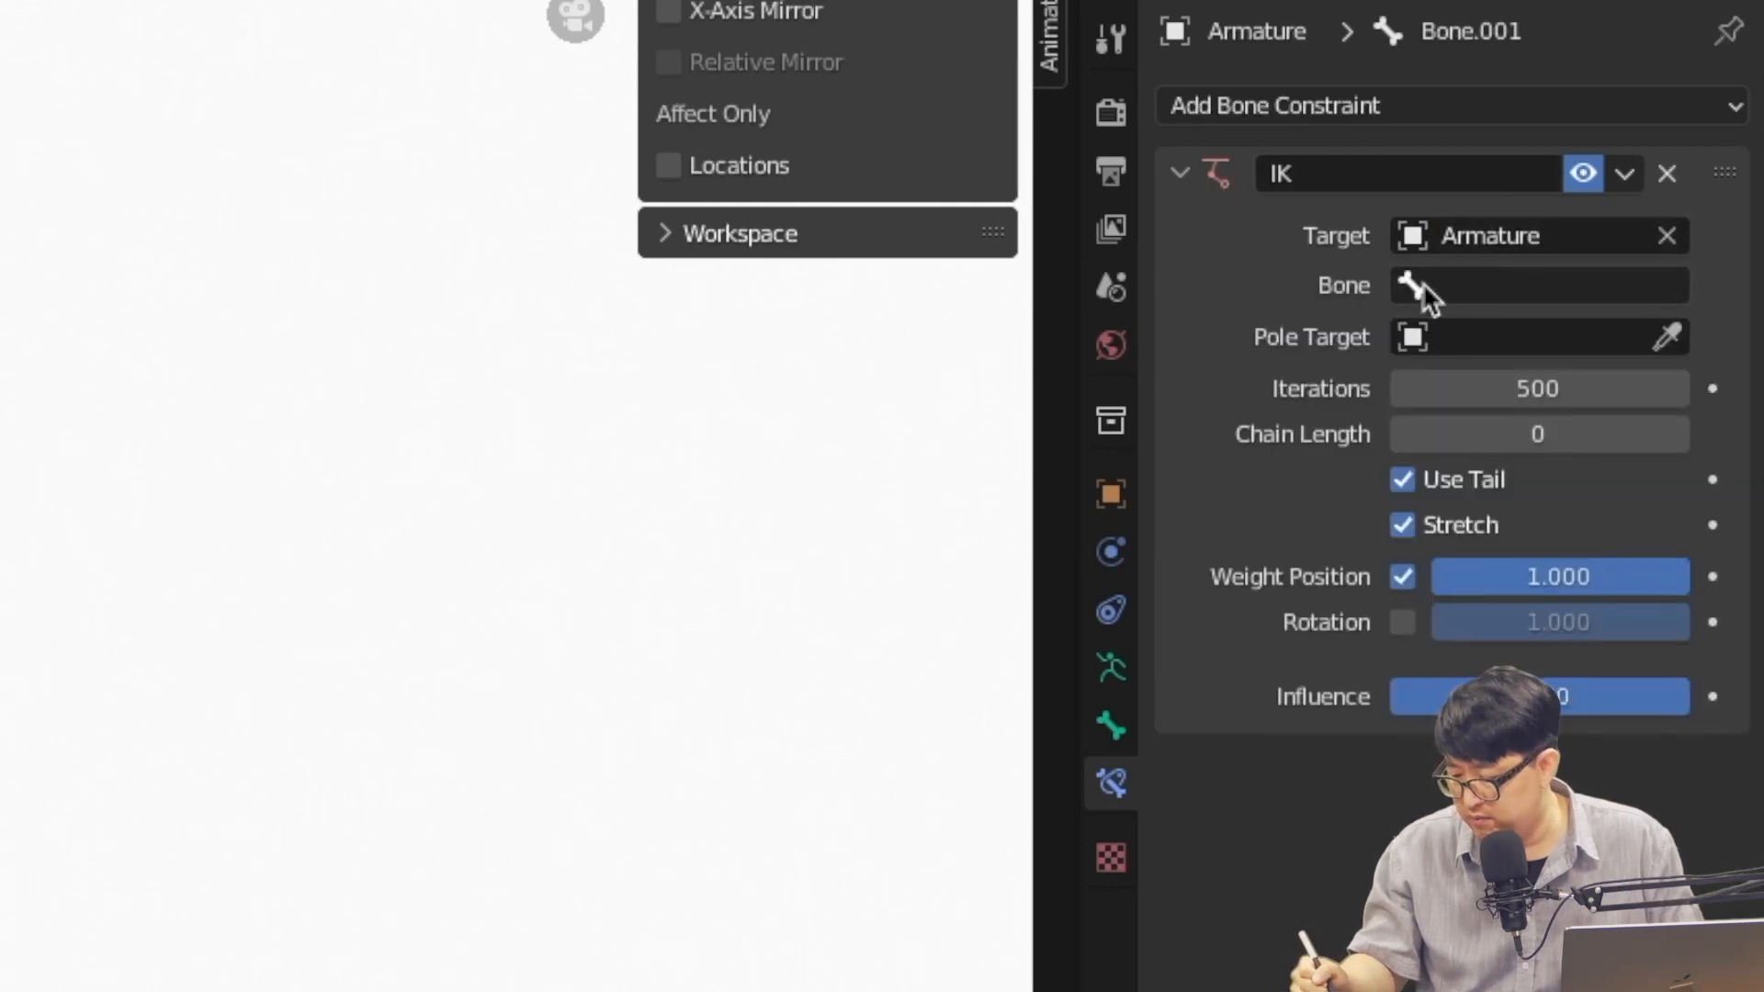
{"action": "left_click", "coordinate": [1414, 289]}
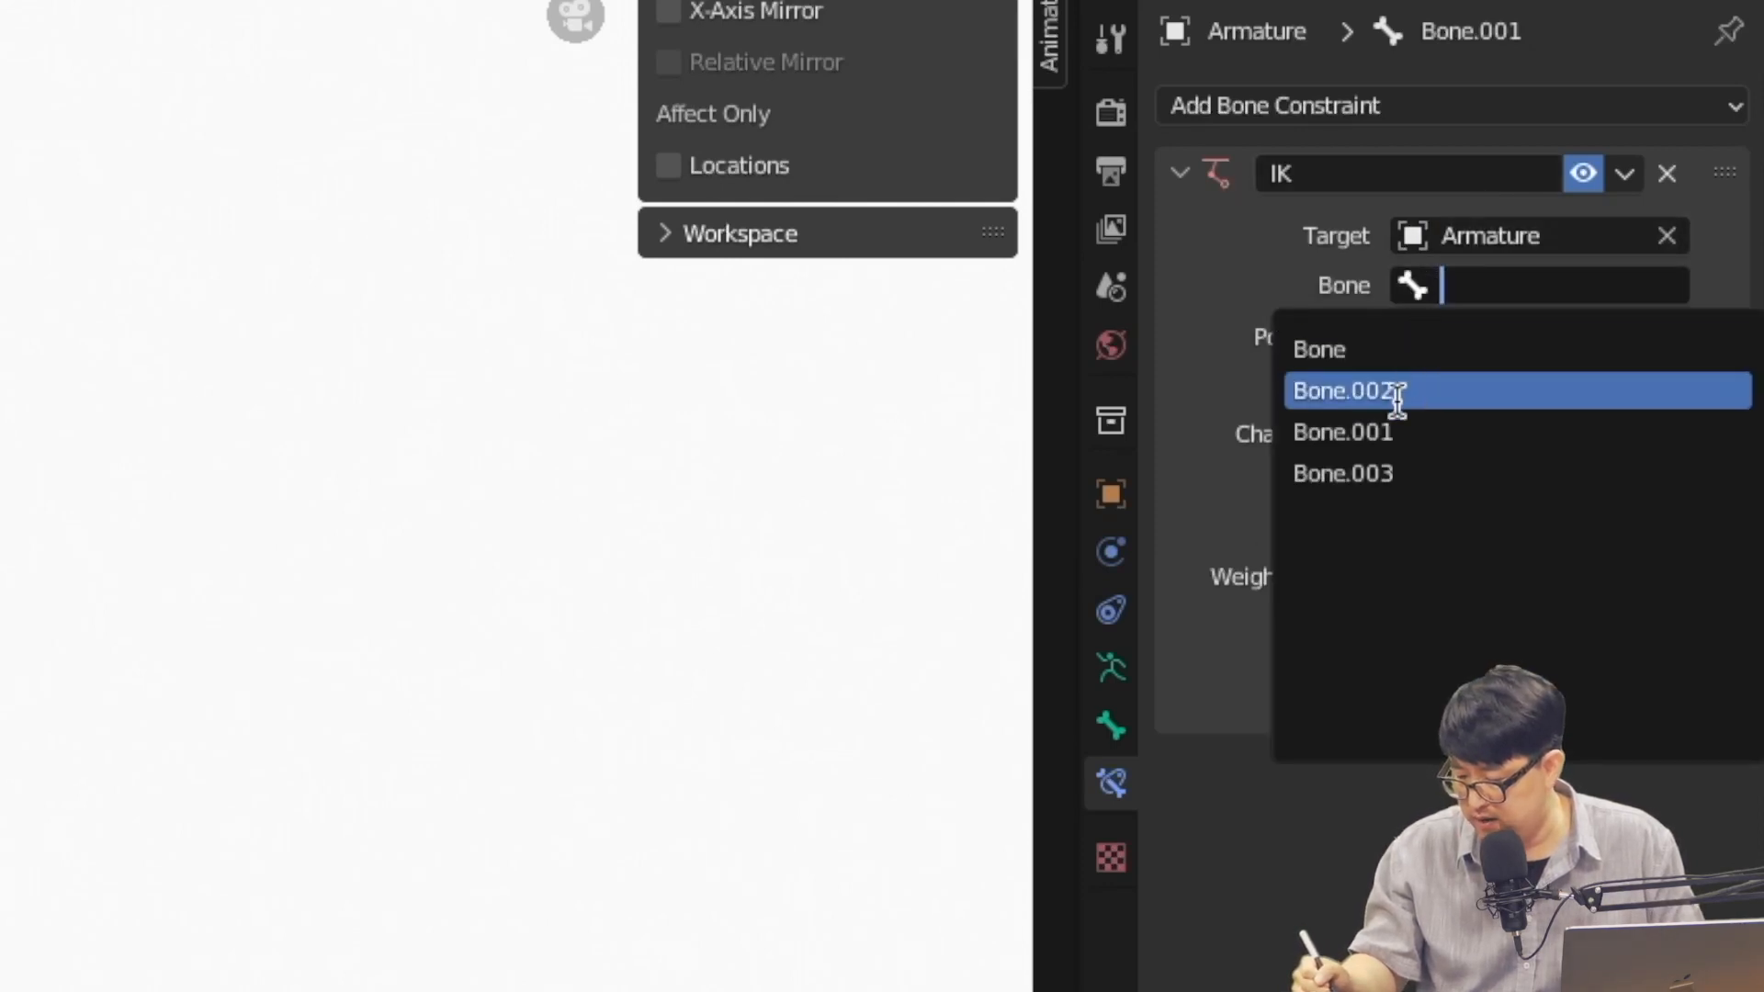
{"action": "left_click", "coordinate": [1380, 474]}
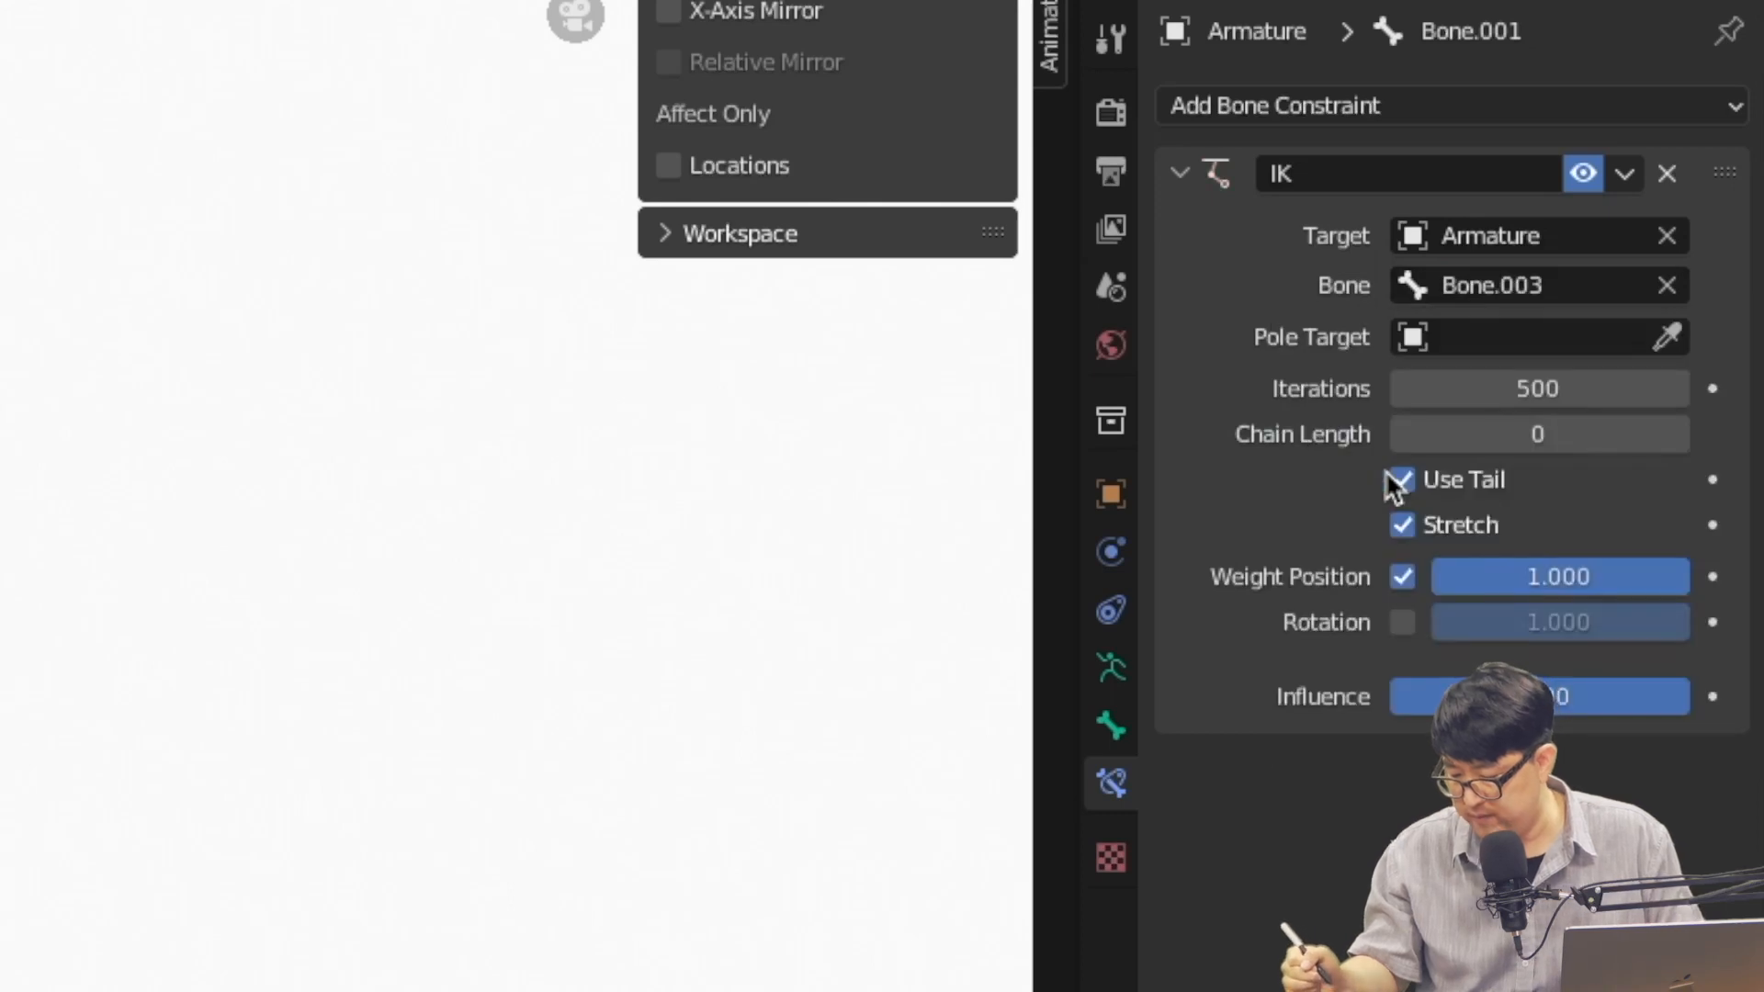
{"action": "left_click", "coordinate": [1672, 435]}
{"action": "left_click", "coordinate": [1671, 433]}
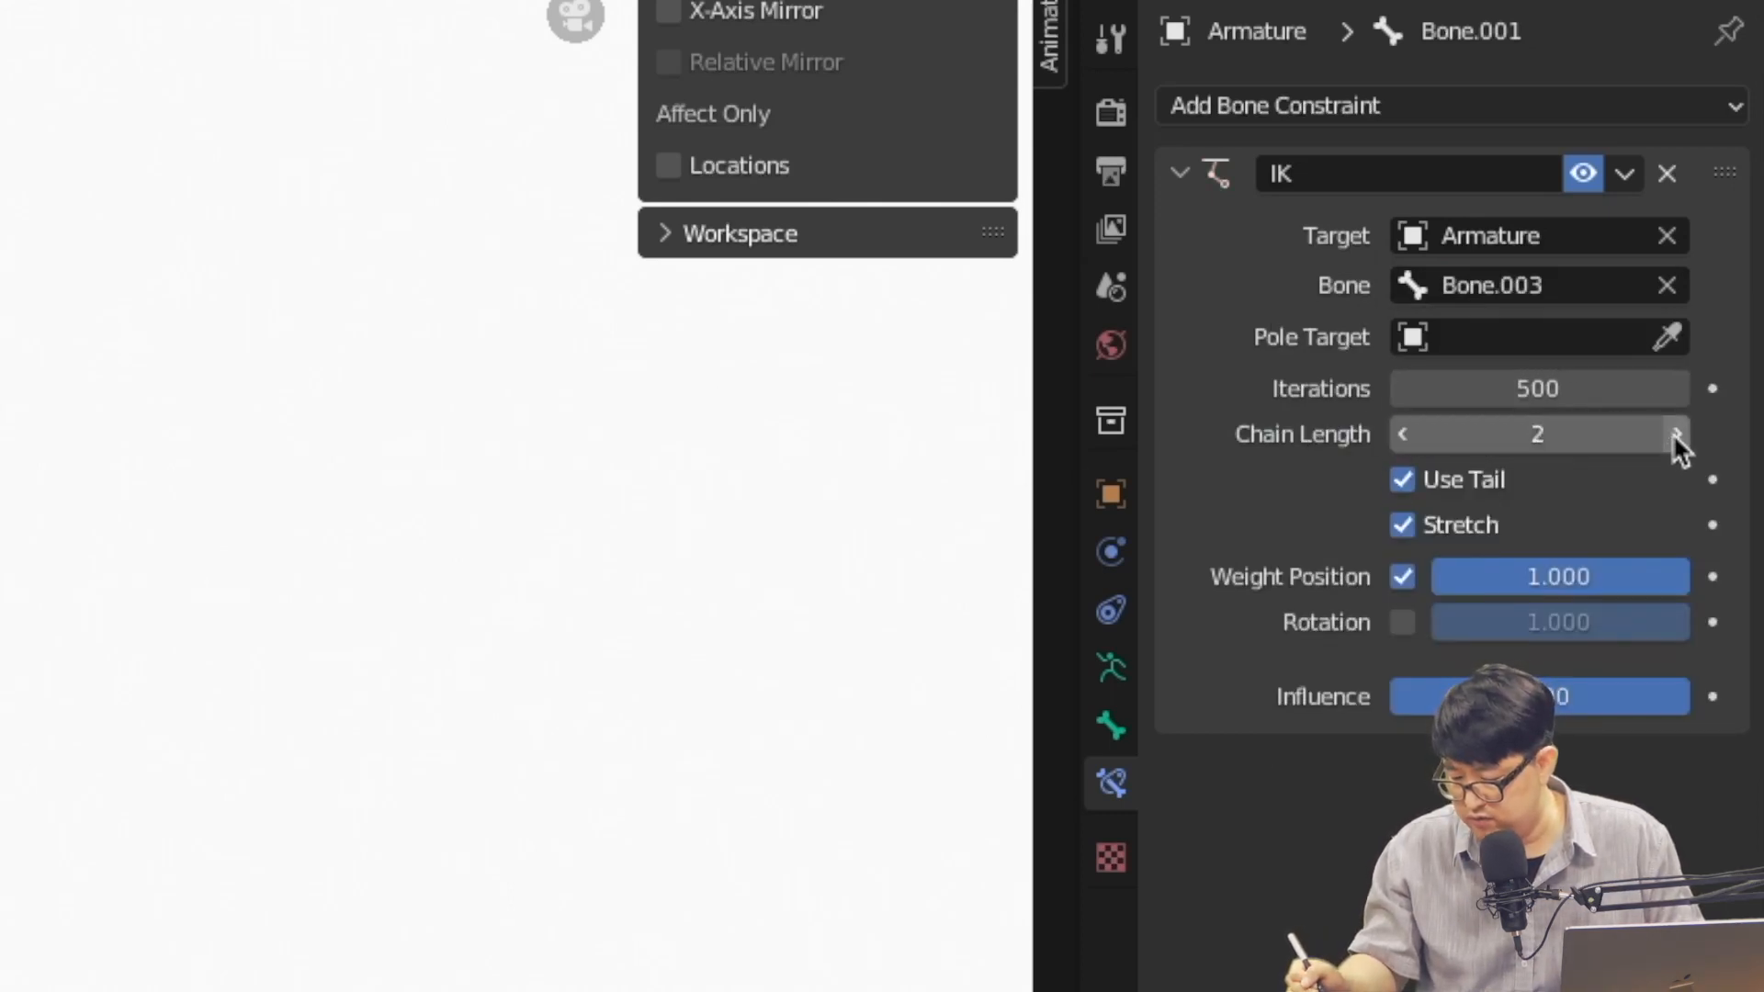
{"action": "left_click", "coordinate": [1675, 433]}
Move the detached IK control bone about -0.18 m in X and 0.39 m in Z to bend the arm, and advance to frame 11
{"action": "left_click", "coordinate": [758, 708]}
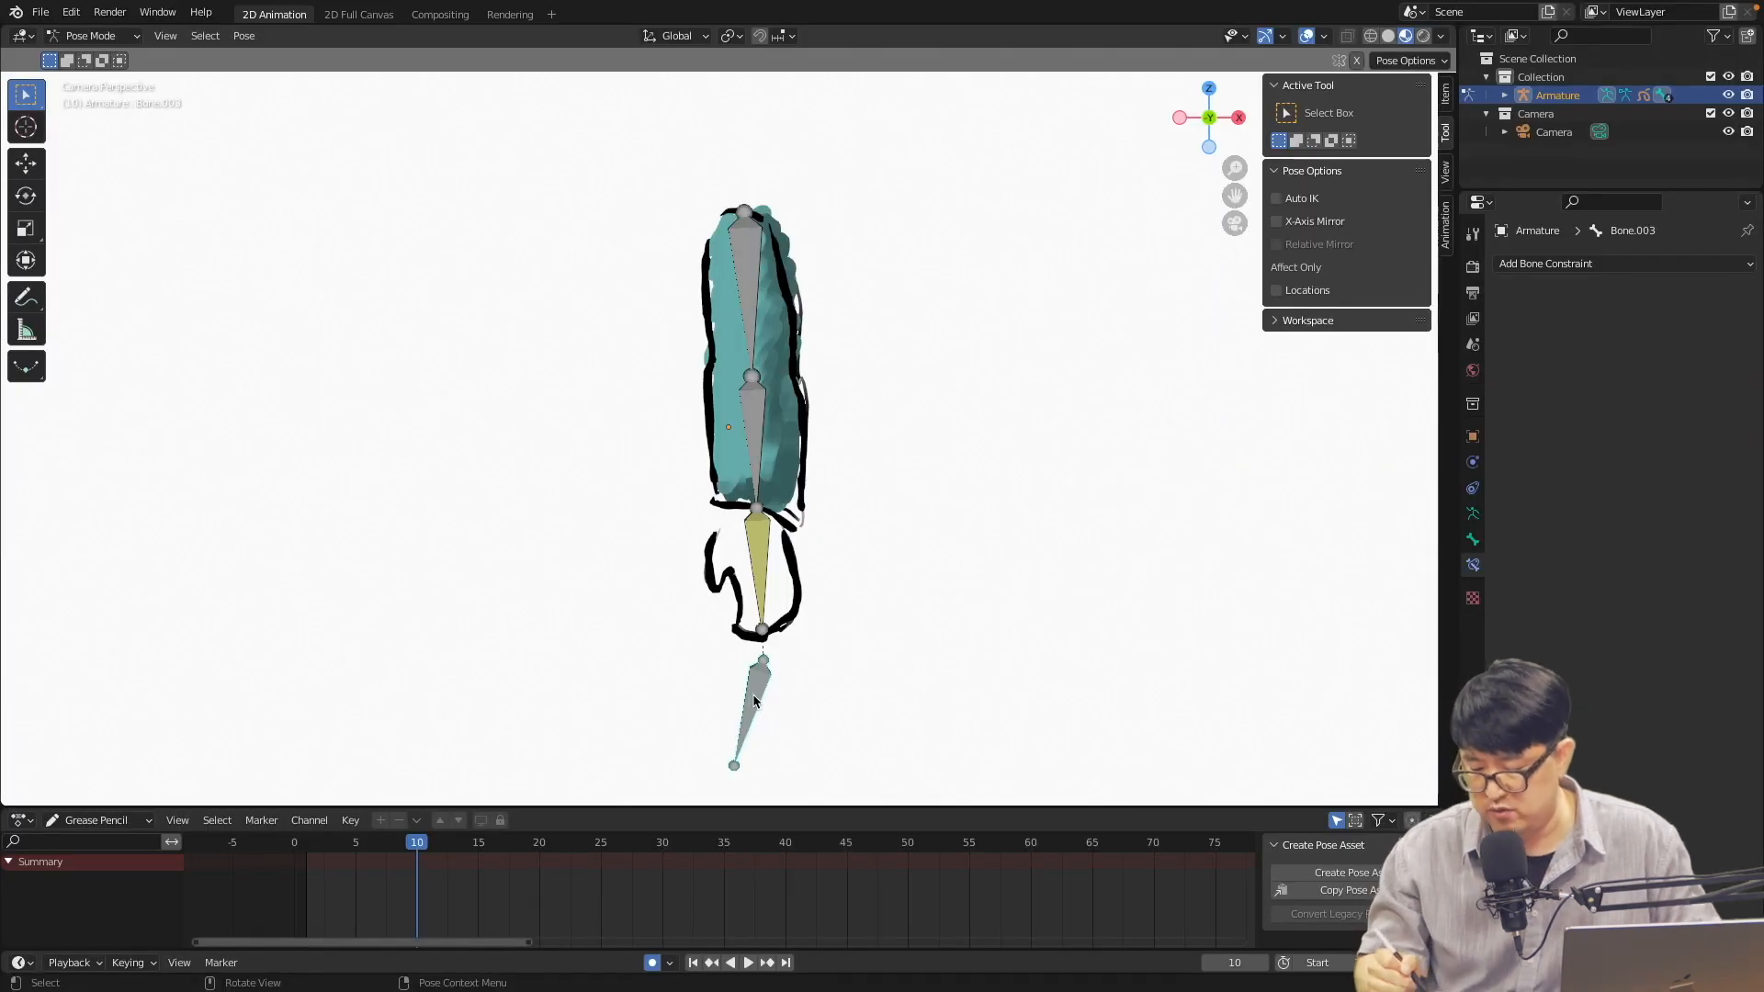
{"action": "key", "text": "g"}
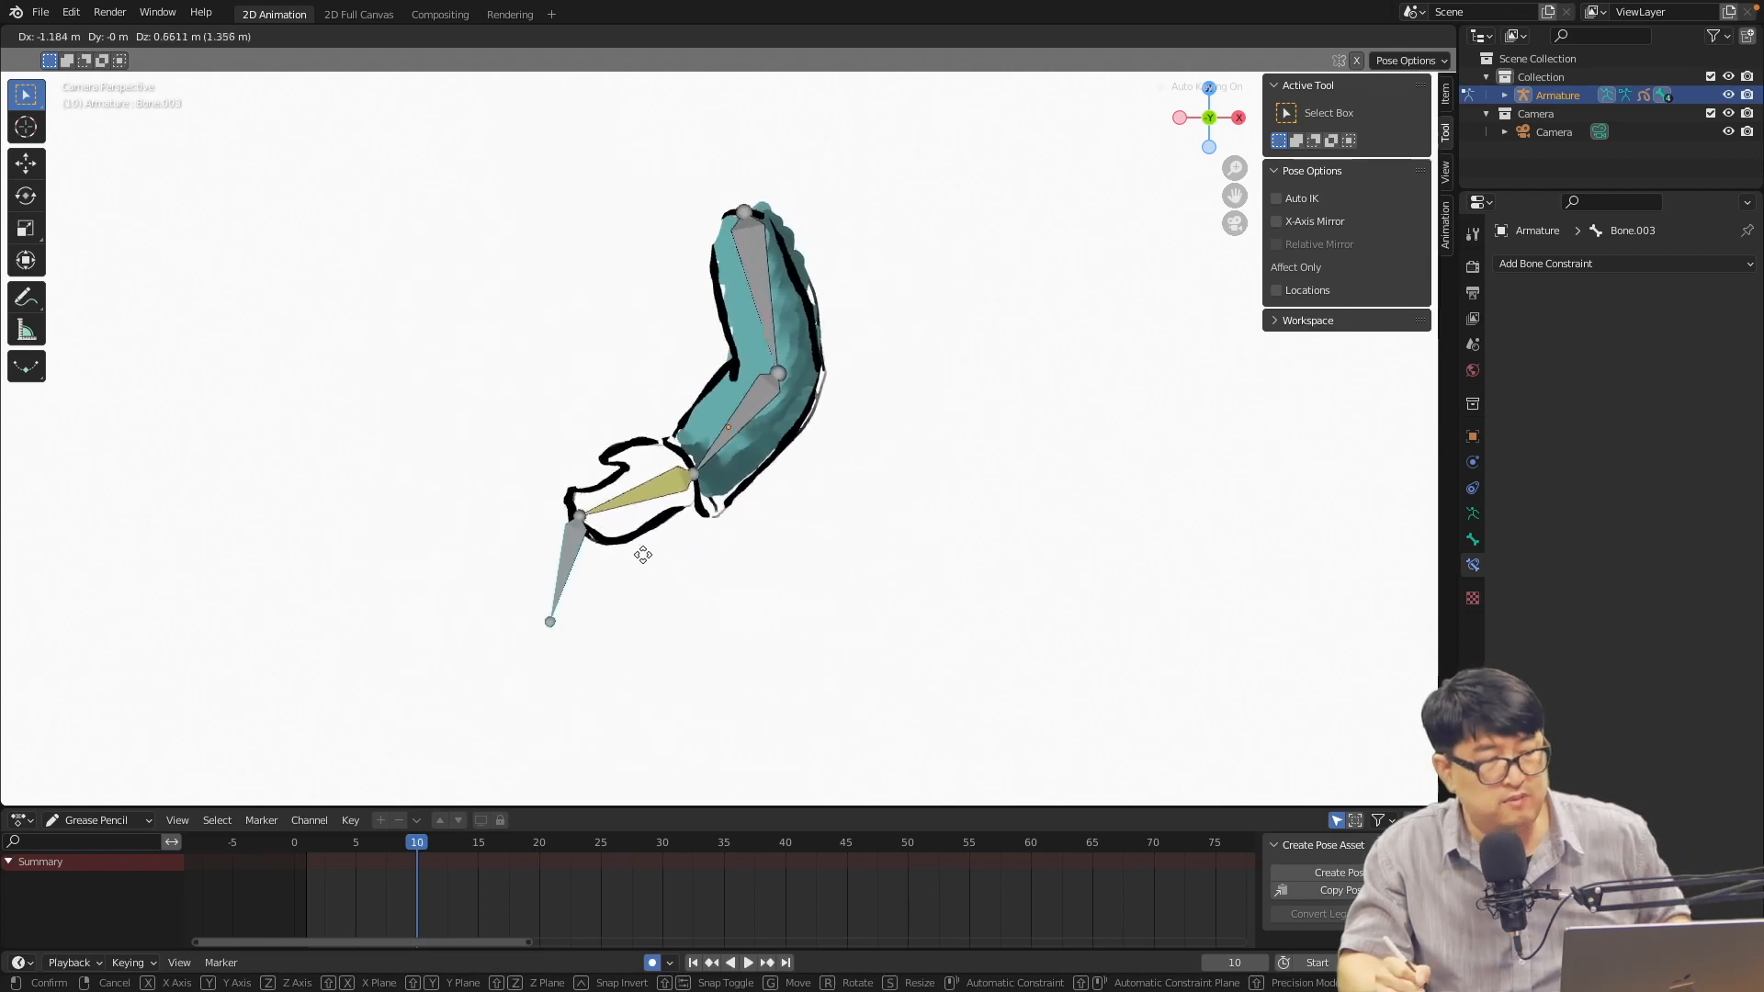
{"action": "left_click", "coordinate": [723, 508]}
{"action": "key", "text": "Right"}
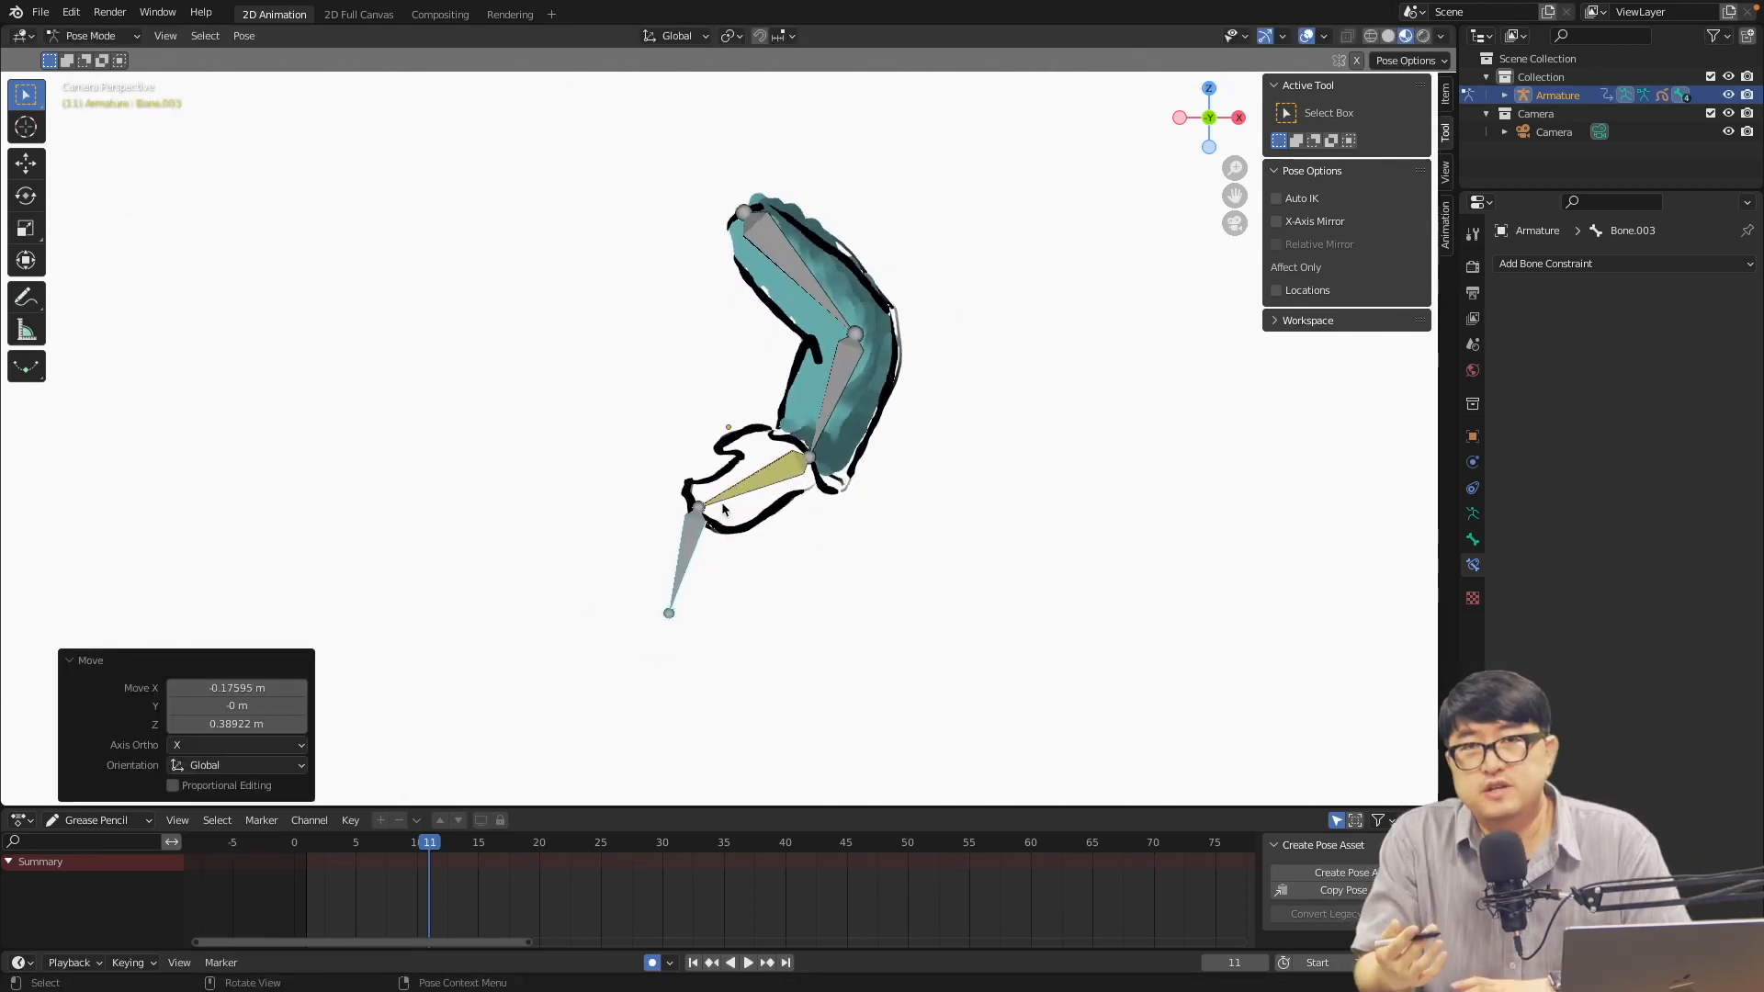